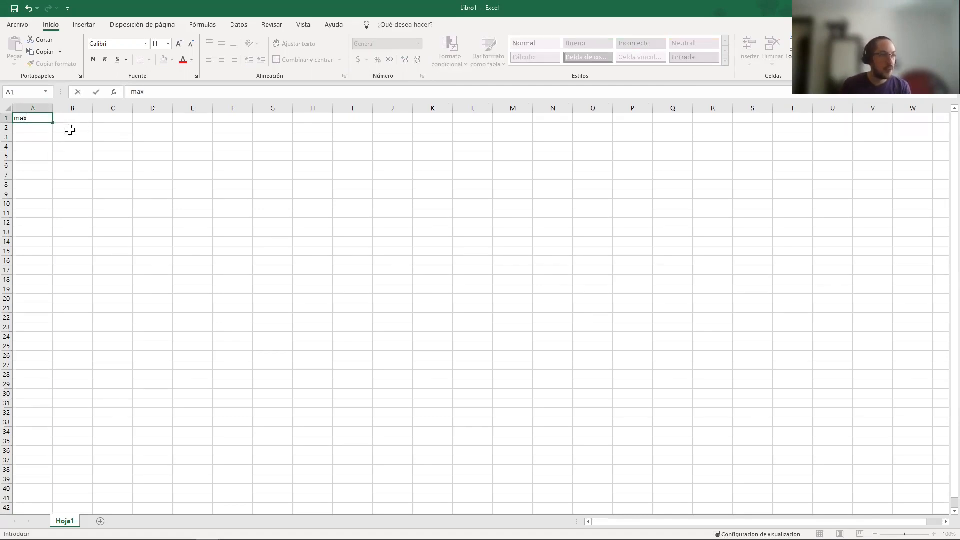
Label cell A2 as z and enter the coefficients 3, 5, -3, 0, 0 and 0 in B2:G2
{"action": "left_click", "coordinate": [32, 131]}
{"action": "type", "text": "z"}
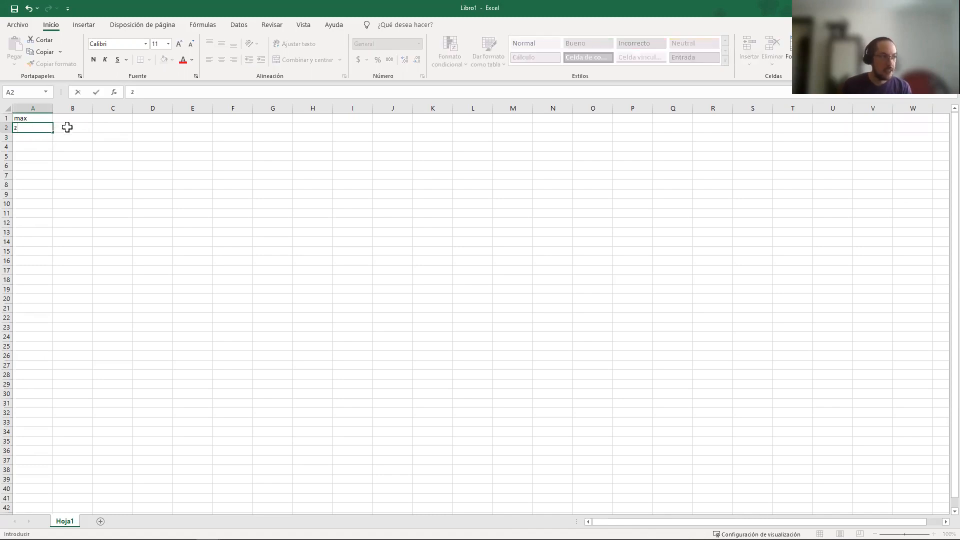
{"action": "left_click", "coordinate": [65, 126]}
{"action": "type", "text": "3"}
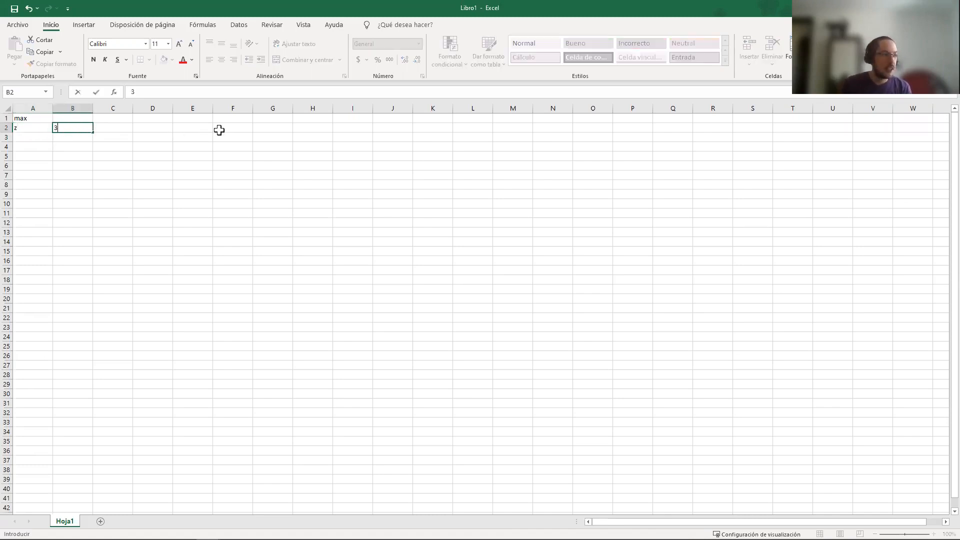
{"action": "key", "text": "Tab"}
{"action": "type", "text": "5"}
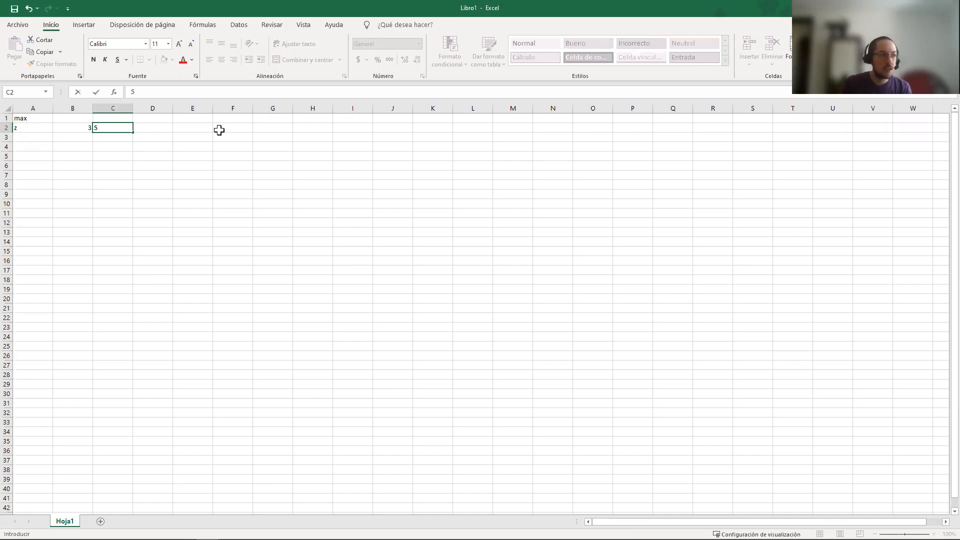
{"action": "key", "text": "Tab"}
{"action": "type", "text": "-3"}
{"action": "key", "text": "Tab"}
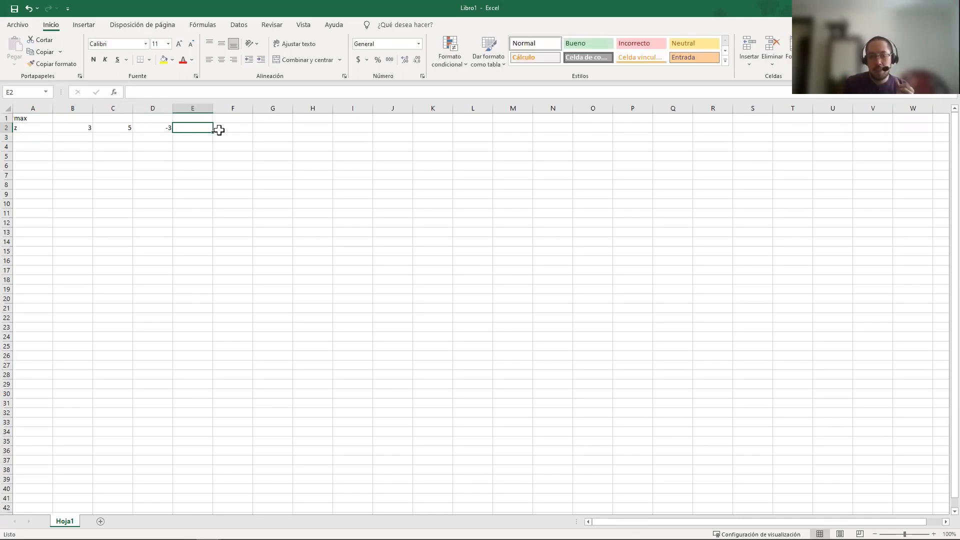
{"action": "type", "text": "0"}
{"action": "key", "text": "Tab"}
{"action": "type", "text": "0"}
{"action": "key", "text": "Tab"}
{"action": "type", "text": "0"}
Center the contents of all cells in the sheet horizontally
{"action": "left_click", "coordinate": [221, 134]}
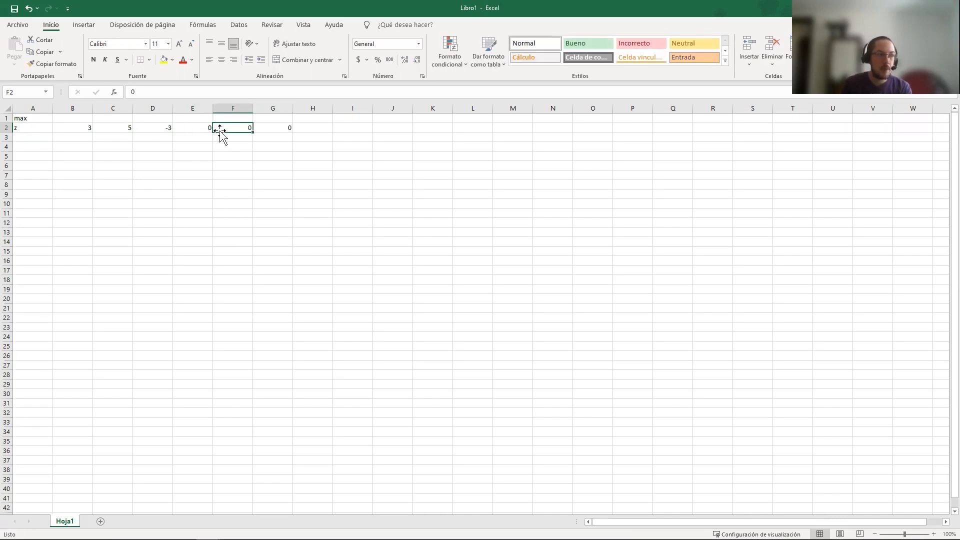
{"action": "left_click", "coordinate": [9, 108]}
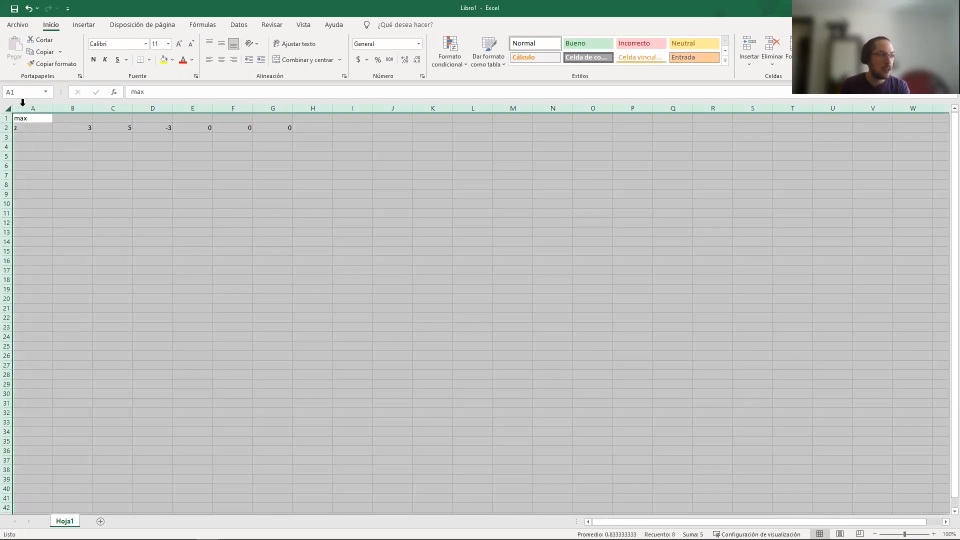
{"action": "left_click", "coordinate": [221, 60]}
Enter the variable headers x1, x2, x3, x4 and x5 in B1:F1 and x in G1
{"action": "left_click", "coordinate": [78, 120]}
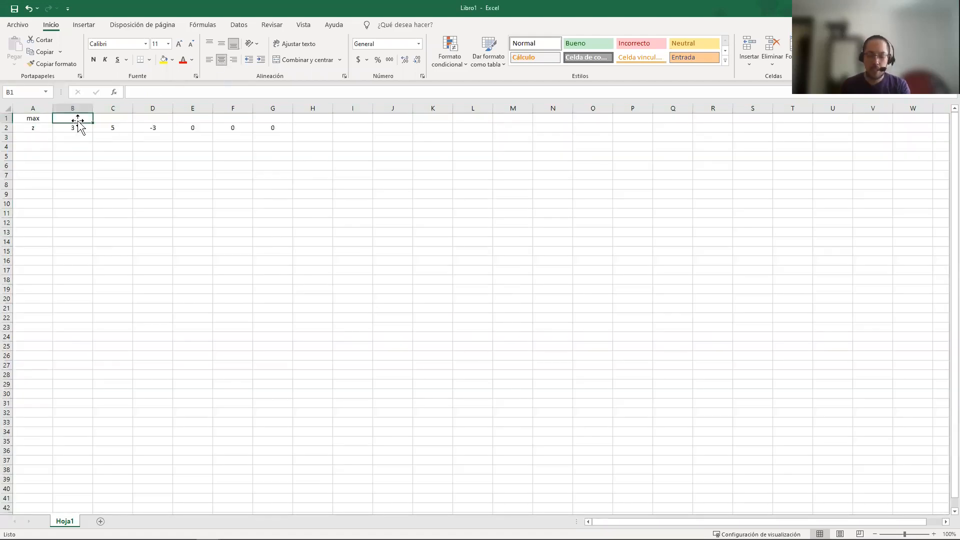
{"action": "type", "text": "x1"}
{"action": "key", "text": "Tab"}
{"action": "type", "text": "x"}
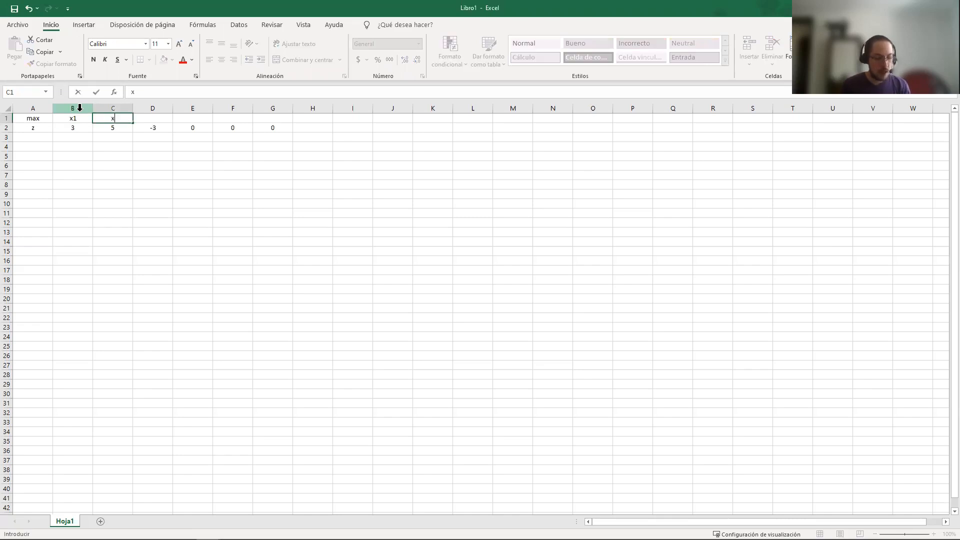
{"action": "type", "text": "2"}
{"action": "key", "text": "Tab"}
{"action": "type", "text": "x3"}
{"action": "key", "text": "Tab"}
{"action": "type", "text": "x4"}
{"action": "key", "text": "Tab"}
{"action": "type", "text": "x5"}
{"action": "key", "text": "Tab"}
{"action": "type", "text": "x"}
{"action": "key", "text": "Tab"}
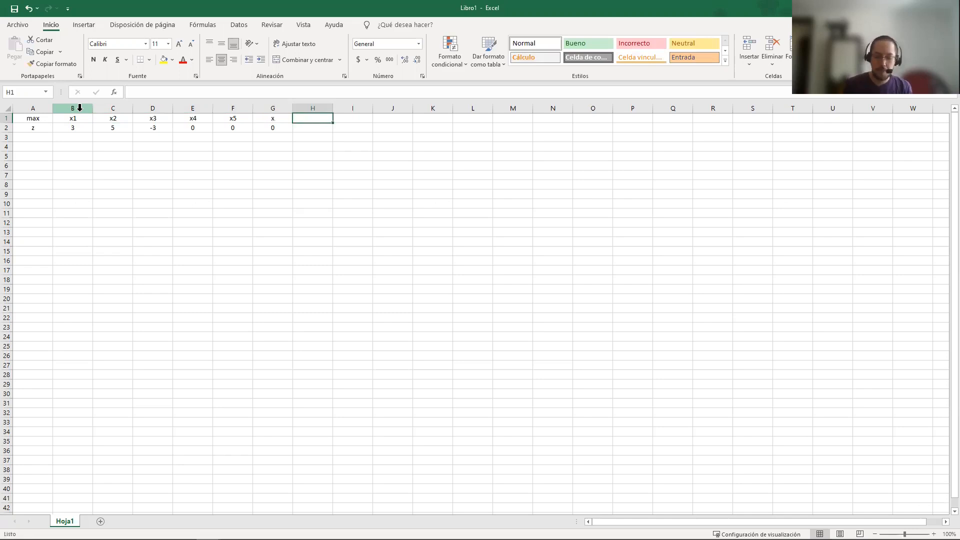
Change the header in G1 to x6
{"action": "left_click", "coordinate": [289, 122]}
{"action": "left_click", "coordinate": [181, 89]}
{"action": "type", "text": "6"}
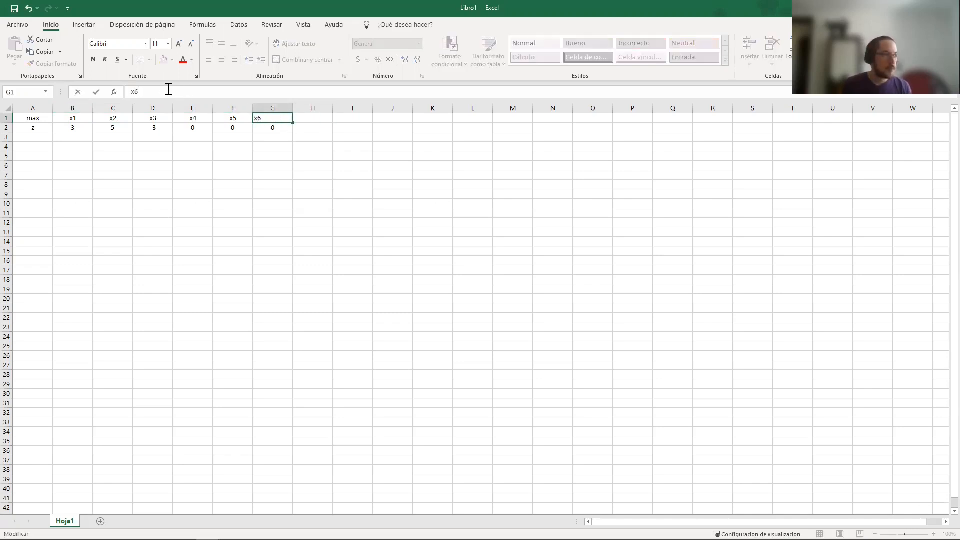
{"action": "left_click", "coordinate": [74, 118]}
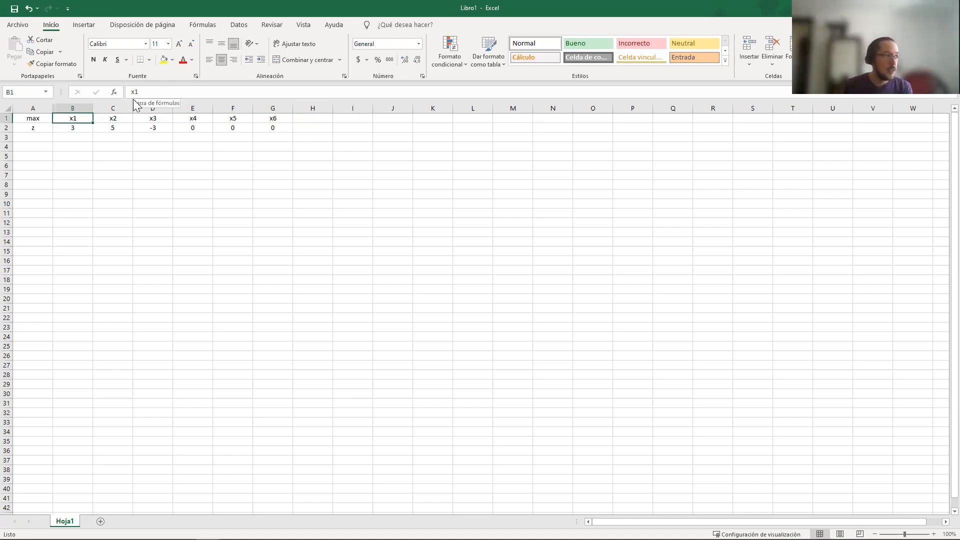
Apply a thick outside border around the objective coefficients in B2:G2
{"action": "left_click_drag", "start_coordinate": [72, 127], "coordinate": [265, 125]}
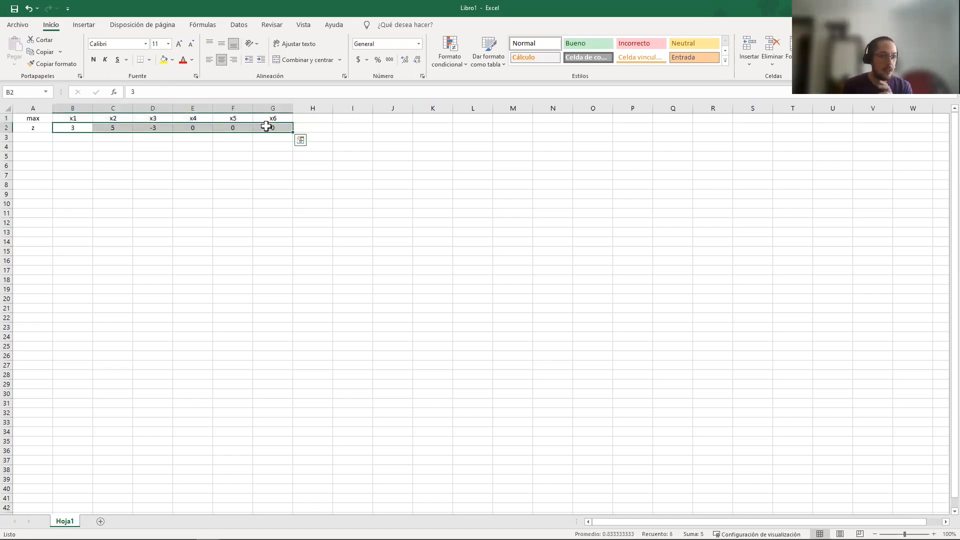
{"action": "left_click", "coordinate": [150, 60]}
{"action": "left_click", "coordinate": [182, 187]}
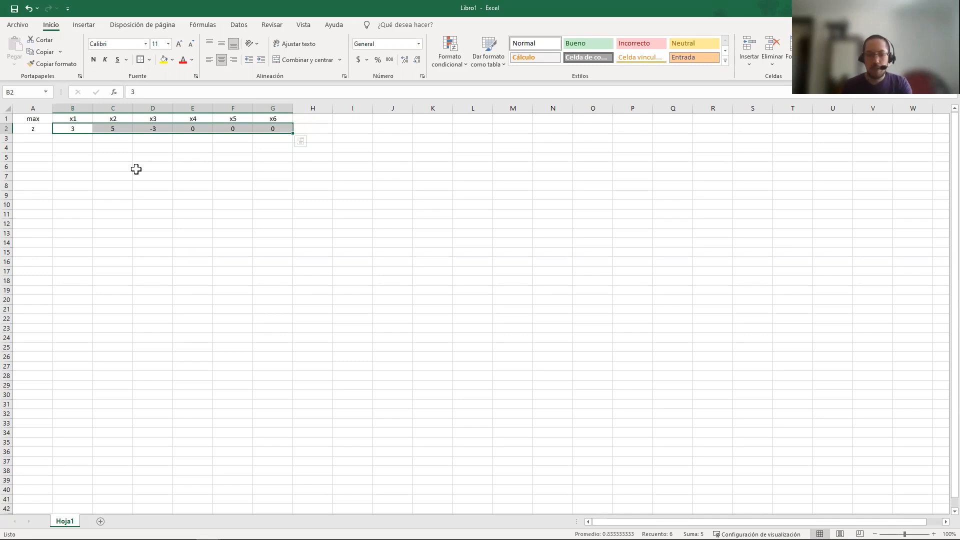
Label cell A4 as A and enter the matrix's first row, 5, -3, 8, 1, 0 and 0, in B4:G4
{"action": "left_click", "coordinate": [40, 147]}
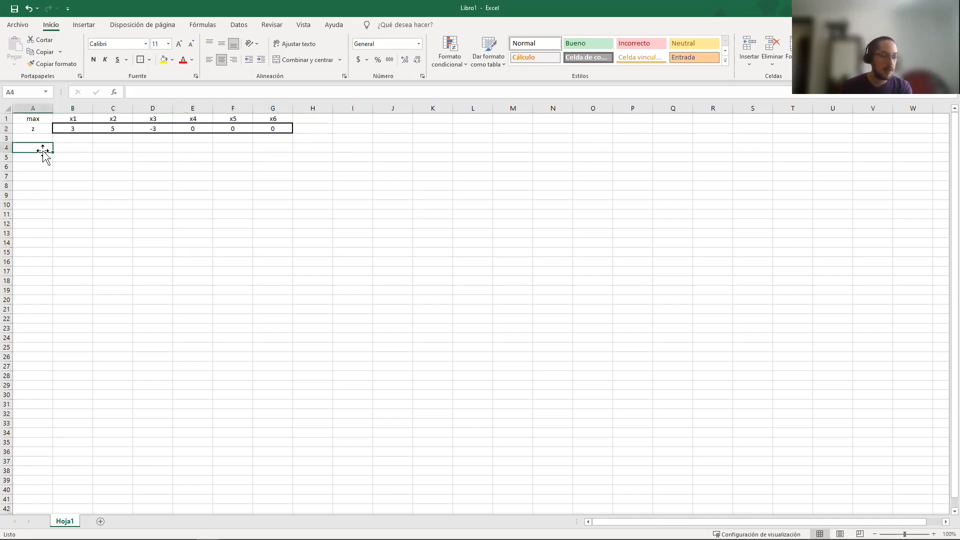
{"action": "type", "text": "A"}
{"action": "key", "text": "Tab"}
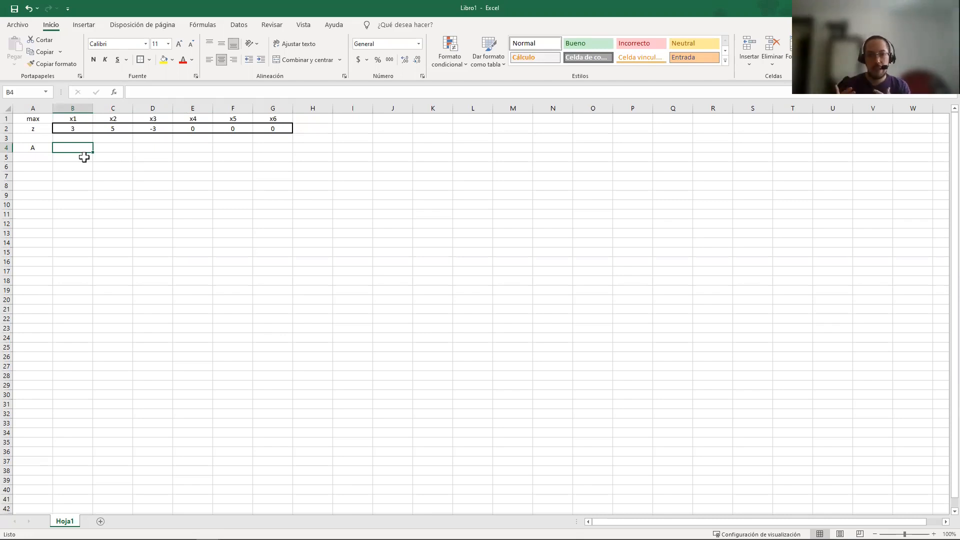
{"action": "type", "text": "5"}
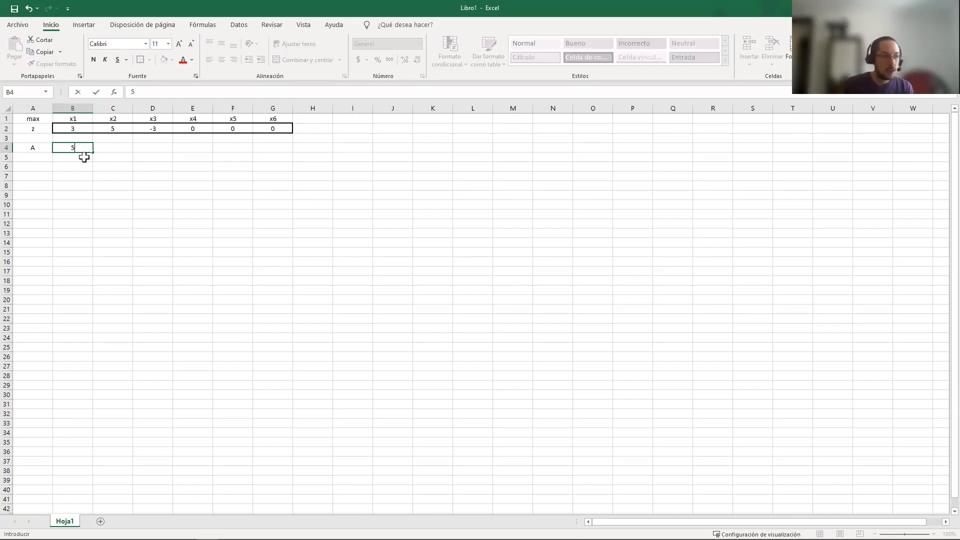
{"action": "key", "text": "Tab"}
{"action": "type", "text": "-3"}
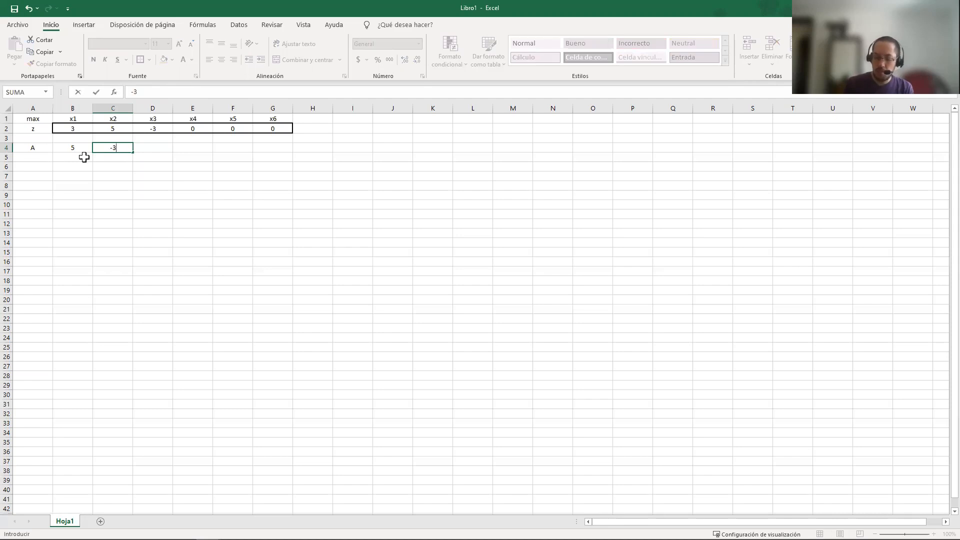
{"action": "key", "text": "Tab"}
{"action": "type", "text": "8"}
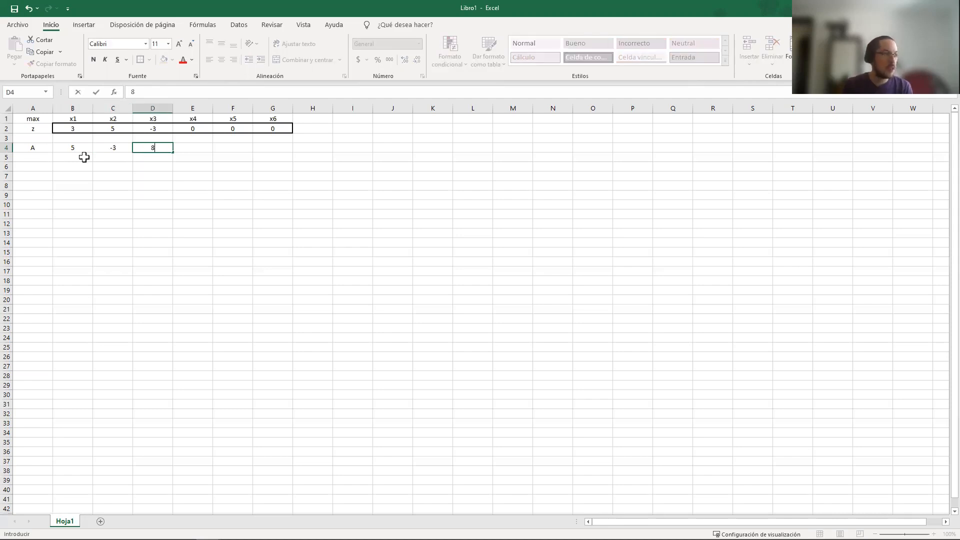
{"action": "key", "text": "Tab"}
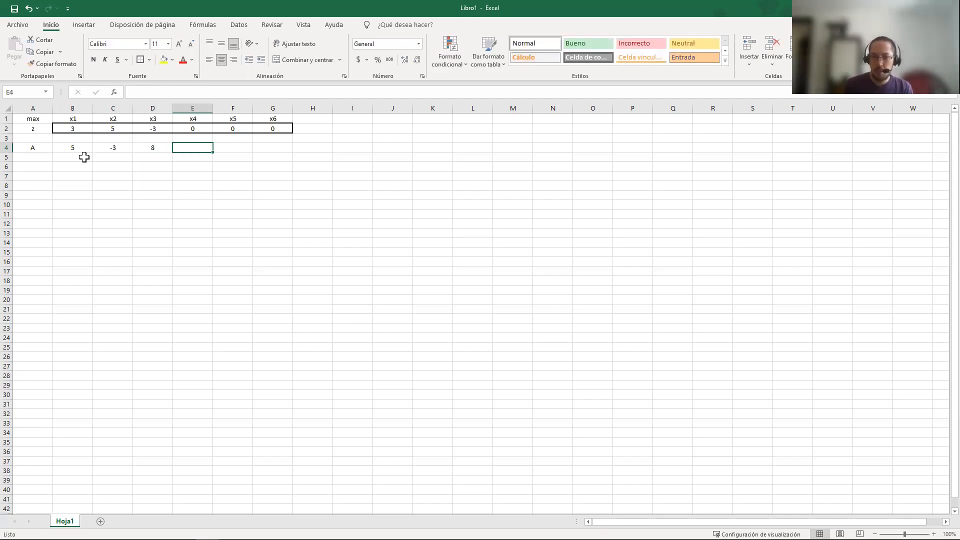
{"action": "type", "text": "1"}
{"action": "key", "text": "Tab"}
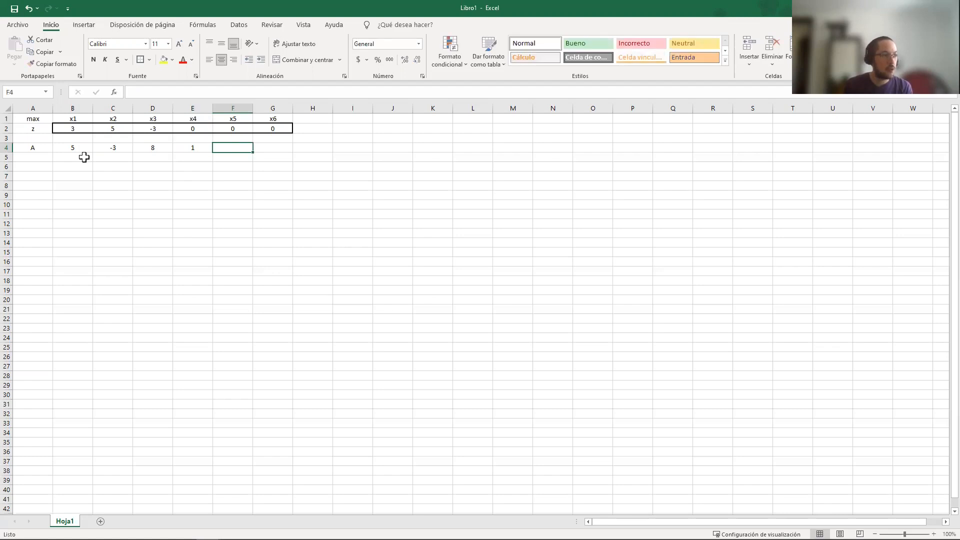
{"action": "type", "text": "0"}
{"action": "key", "text": "Tab"}
{"action": "type", "text": "0"}
{"action": "key", "text": "Return"}
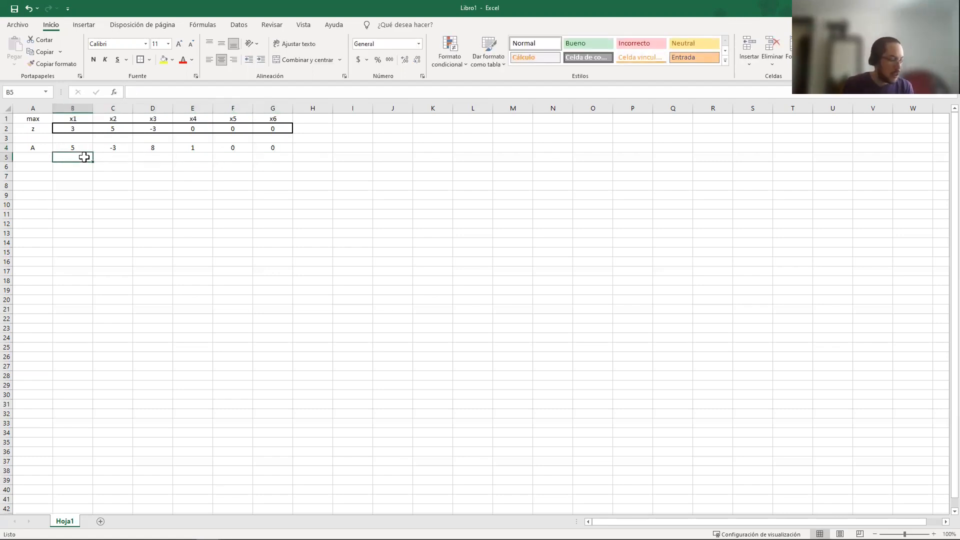
Enter the second row of matrix A, -3, 1, 3, 0, 1 and 0, in B5:G5
{"action": "type", "text": "-3"}
{"action": "key", "text": "Tab"}
{"action": "type", "text": "1"}
{"action": "key", "text": "Tab"}
{"action": "type", "text": "3"}
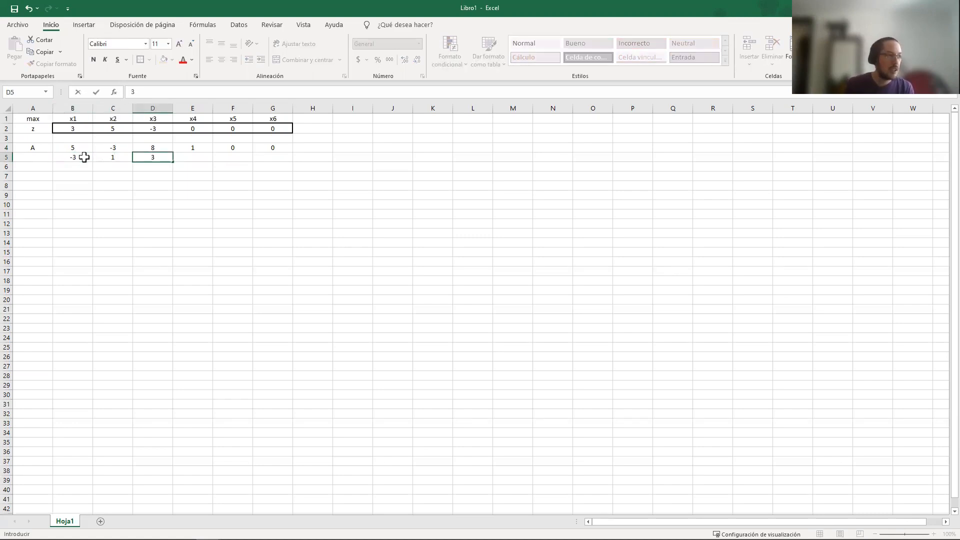
{"action": "key", "text": "Tab"}
{"action": "type", "text": "0"}
{"action": "key", "text": "Tab"}
{"action": "type", "text": "1"}
{"action": "key", "text": "Tab"}
{"action": "type", "text": "0"}
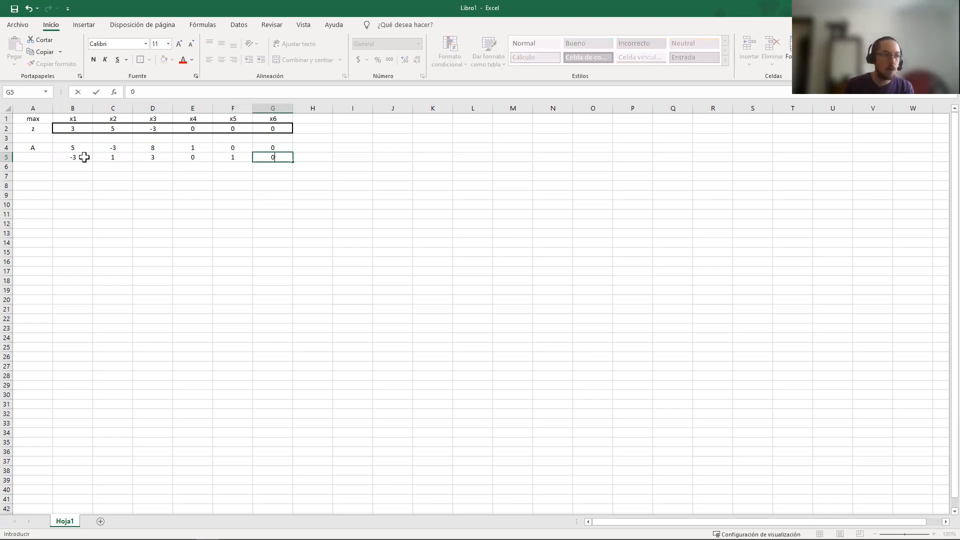
{"action": "key", "text": "Return"}
Enter the third row of matrix A, 10, 5, -7, 0, 0 and 1, in B6:G6
{"action": "key", "text": "Left"}
{"action": "key", "text": "Left"}
{"action": "key", "text": "Left"}
{"action": "key", "text": "Left"}
{"action": "key", "text": "Left"}
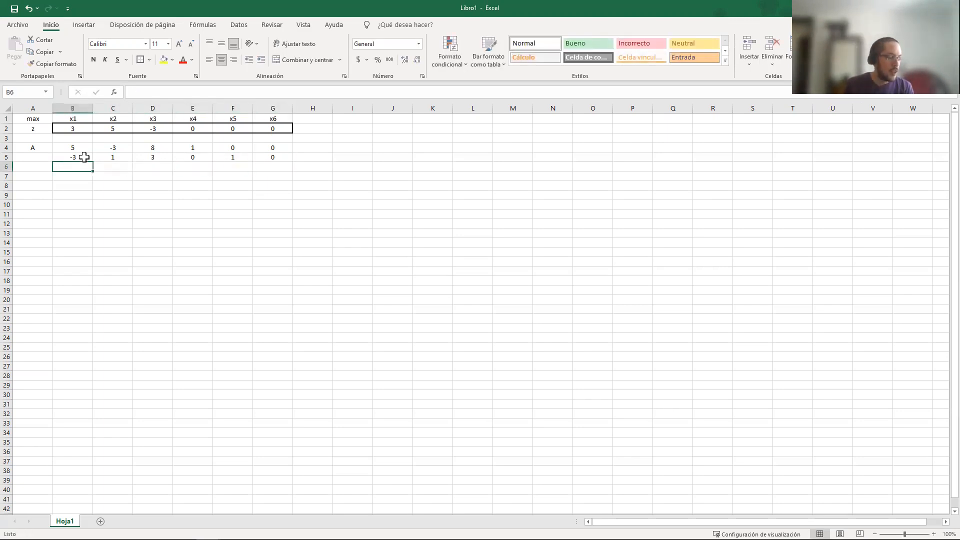
{"action": "type", "text": "10"}
{"action": "key", "text": "Tab"}
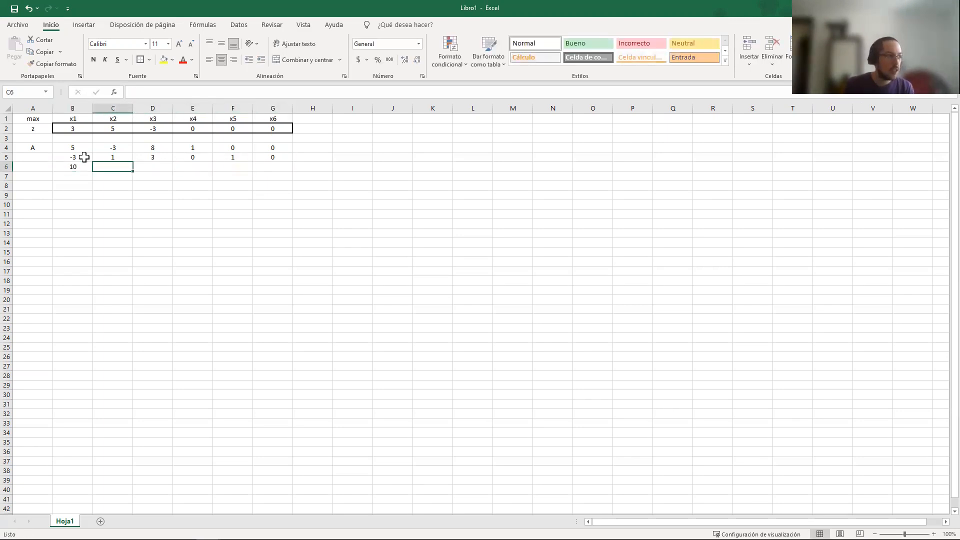
{"action": "type", "text": "5"}
{"action": "key", "text": "Tab"}
{"action": "type", "text": "-7"}
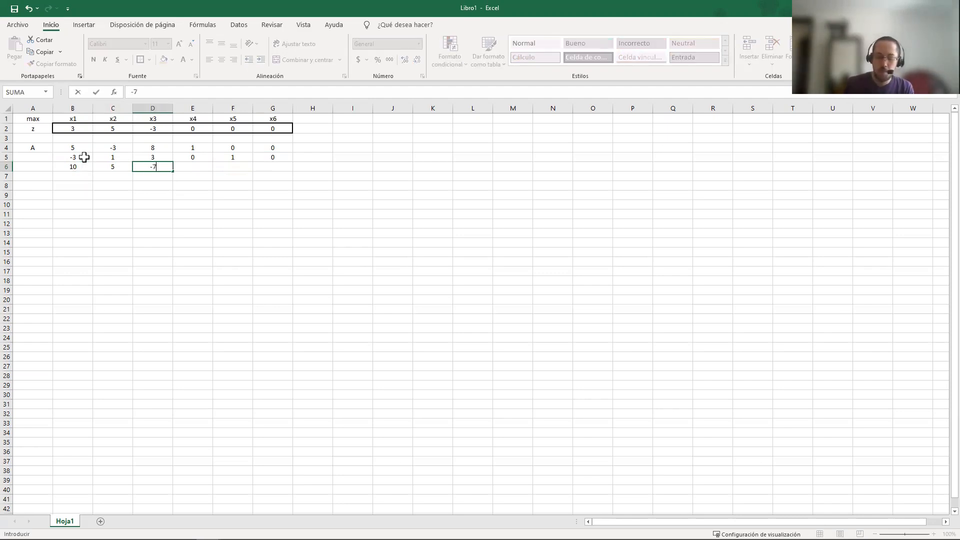
{"action": "key", "text": "Tab"}
{"action": "type", "text": "0"}
{"action": "key", "text": "Tab"}
{"action": "type", "text": "0"}
{"action": "key", "text": "Tab"}
{"action": "type", "text": "1"}
{"action": "key", "text": "Left"}
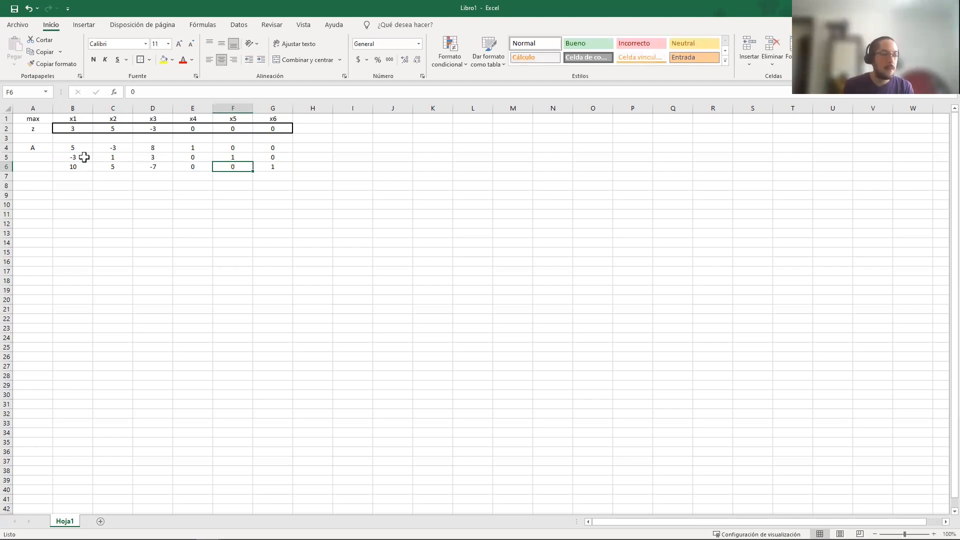
Apply thick outside borders around matrix A in B4:G6 and around the empty column range H4:H6
{"action": "left_click_drag", "start_coordinate": [73, 148], "coordinate": [270, 165]}
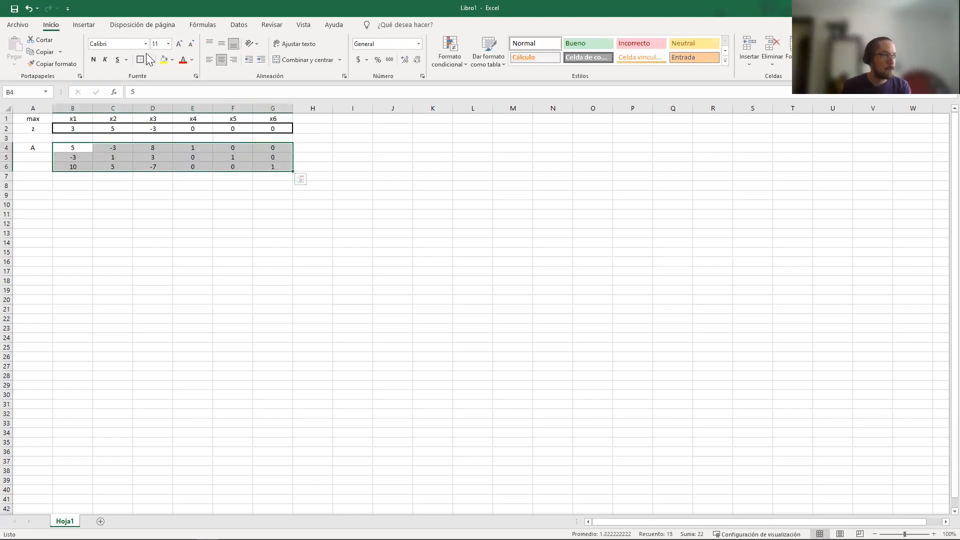
{"action": "left_click_drag", "start_coordinate": [318, 149], "coordinate": [321, 167]}
{"action": "left_click", "coordinate": [324, 149]}
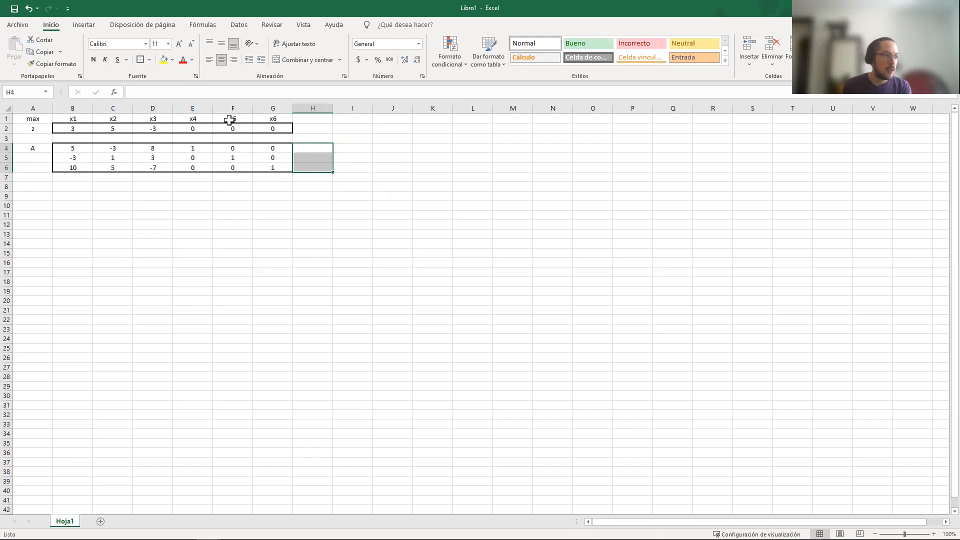
{"action": "left_click", "coordinate": [141, 60]}
Enter the constraint values 5, 10 and 8 in H4:H6 and label them b in I4
{"action": "left_click", "coordinate": [315, 149]}
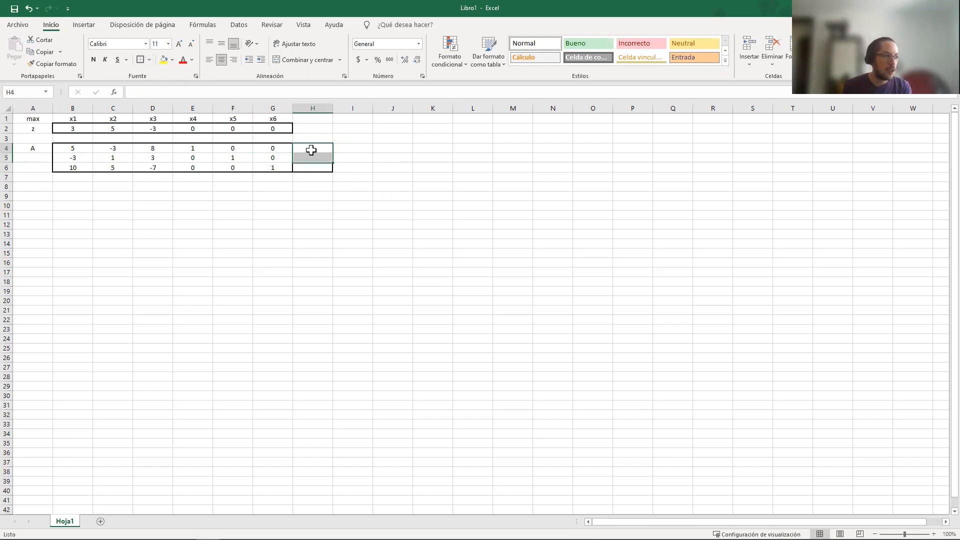
{"action": "type", "text": "5"}
{"action": "key", "text": "Return"}
{"action": "type", "text": "10"}
{"action": "key", "text": "Return"}
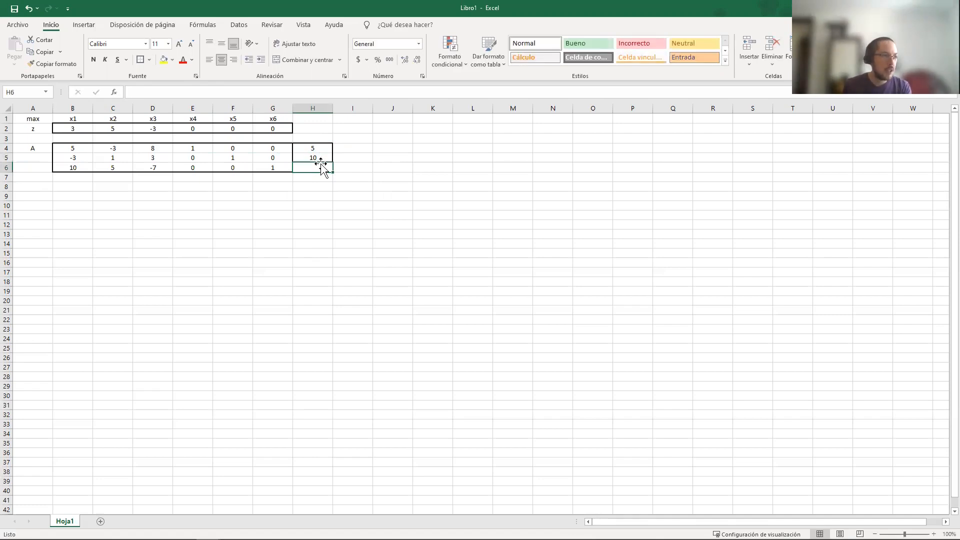
{"action": "type", "text": "8"}
{"action": "key", "text": "Tab"}
{"action": "key", "text": "Up"}
{"action": "key", "text": "Up"}
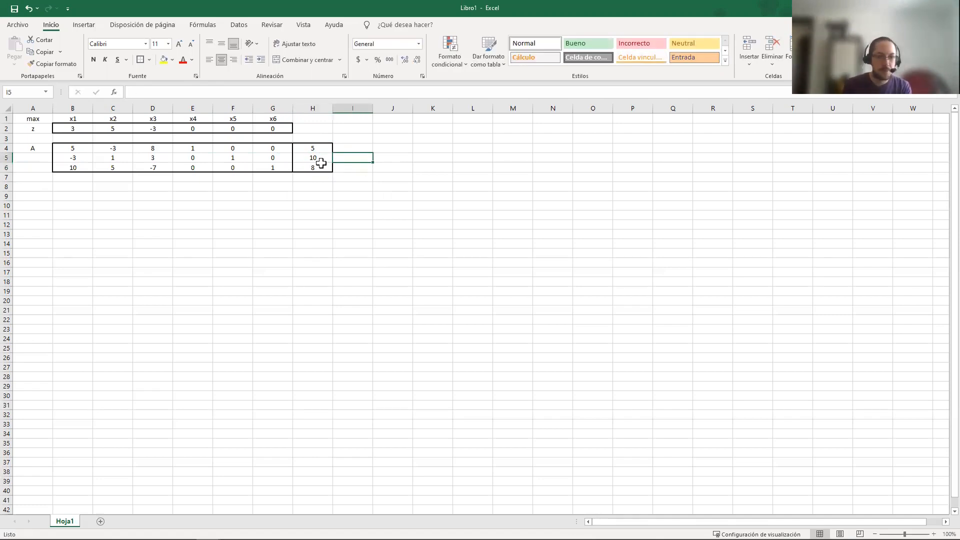
{"action": "type", "text": "b"}
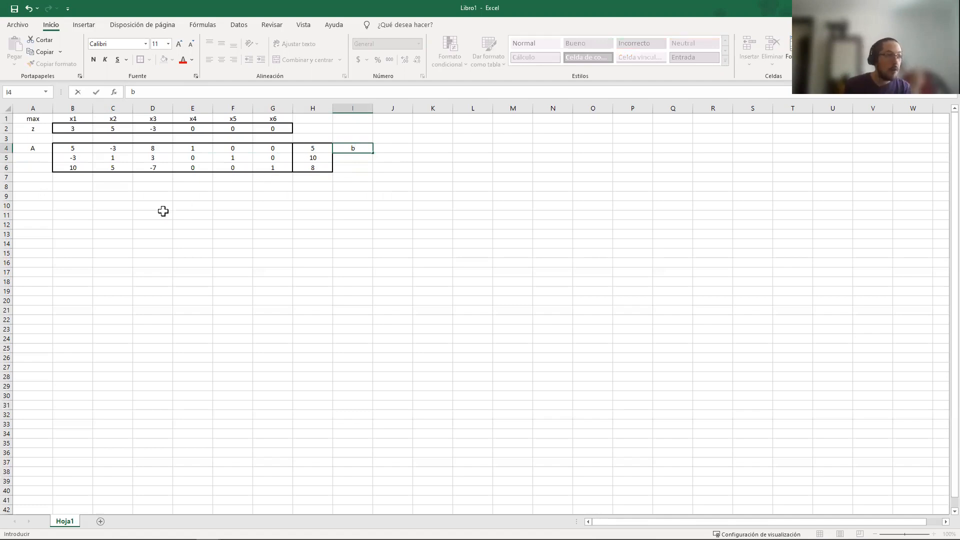
Label cell A9 as B for a new matrix below matrix A
{"action": "left_click", "coordinate": [44, 199]}
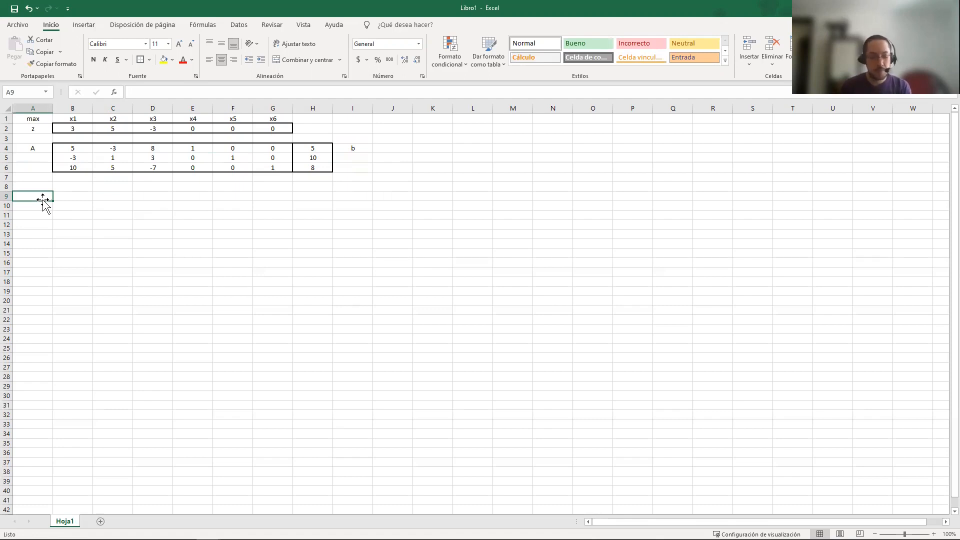
{"action": "type", "text": "B"}
{"action": "key", "text": "Tab"}
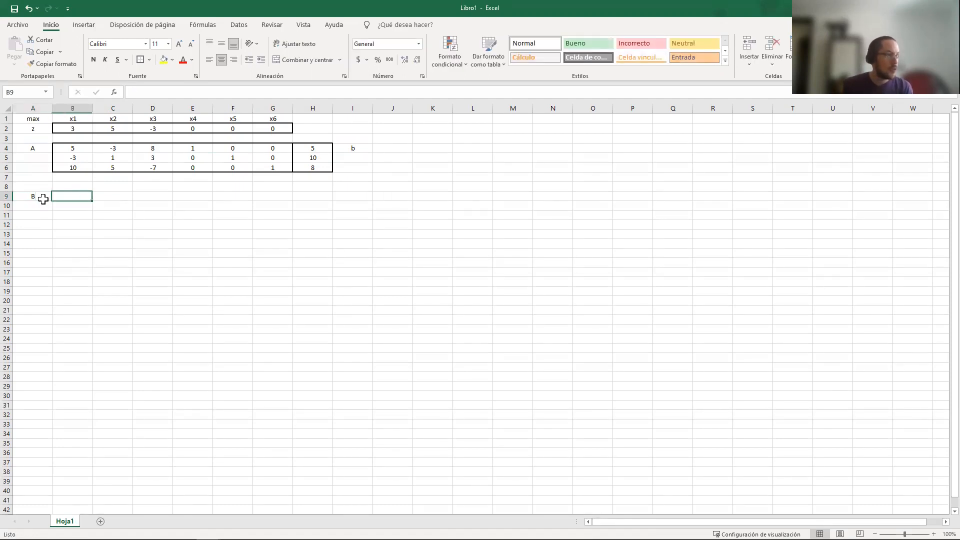
Apply a thick outside border around the 3-by-3 range B9:D11 for matrix B
{"action": "key", "text": "shift+Right"}
{"action": "key", "text": "shift+Right"}
{"action": "key", "text": "shift+Down"}
{"action": "key", "text": "shift+Down"}
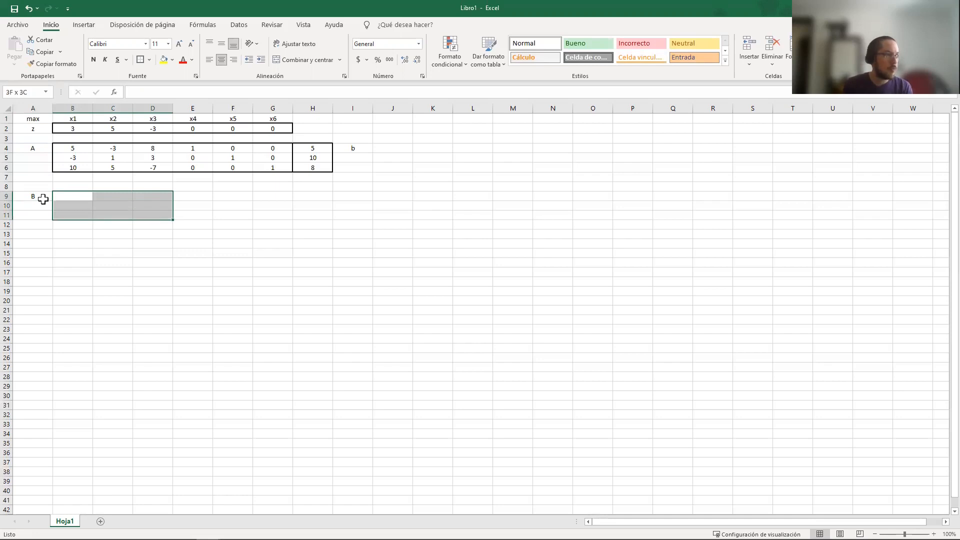
{"action": "left_click", "coordinate": [141, 60]}
{"action": "left_click", "coordinate": [99, 200]}
{"action": "left_click_drag", "start_coordinate": [77, 197], "coordinate": [151, 214]}
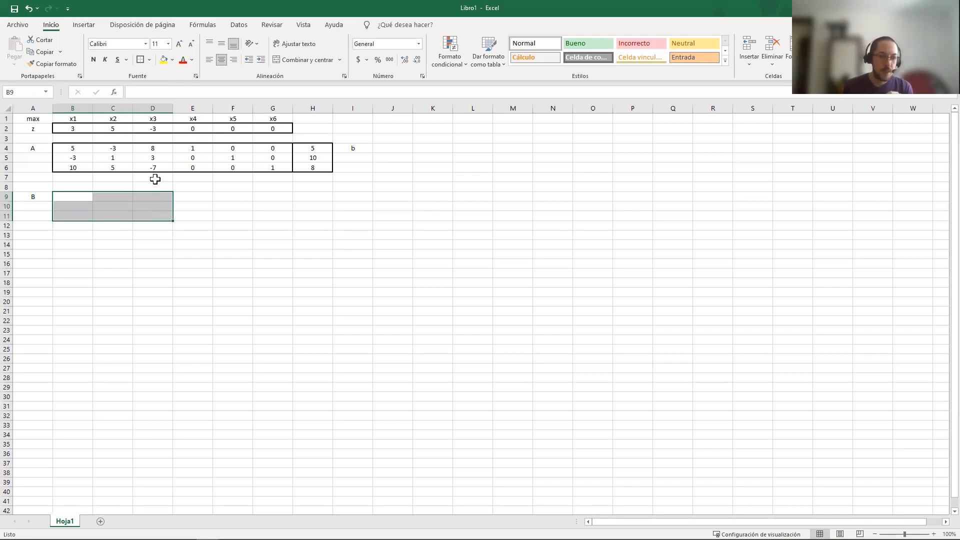
Label G9 as B with -1 in superscript and apply a thick outside border around H9:J11
{"action": "left_click", "coordinate": [272, 198]}
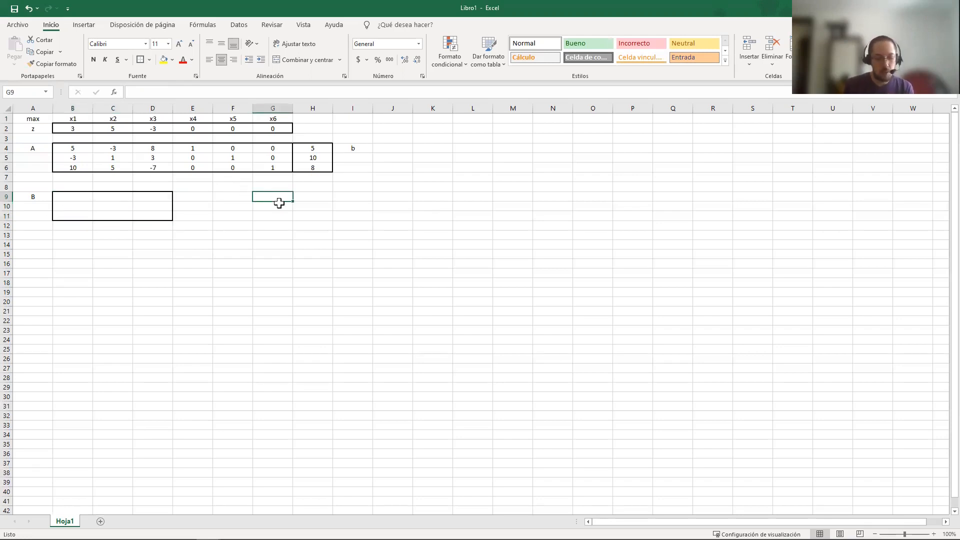
{"action": "type", "text": "B-1"}
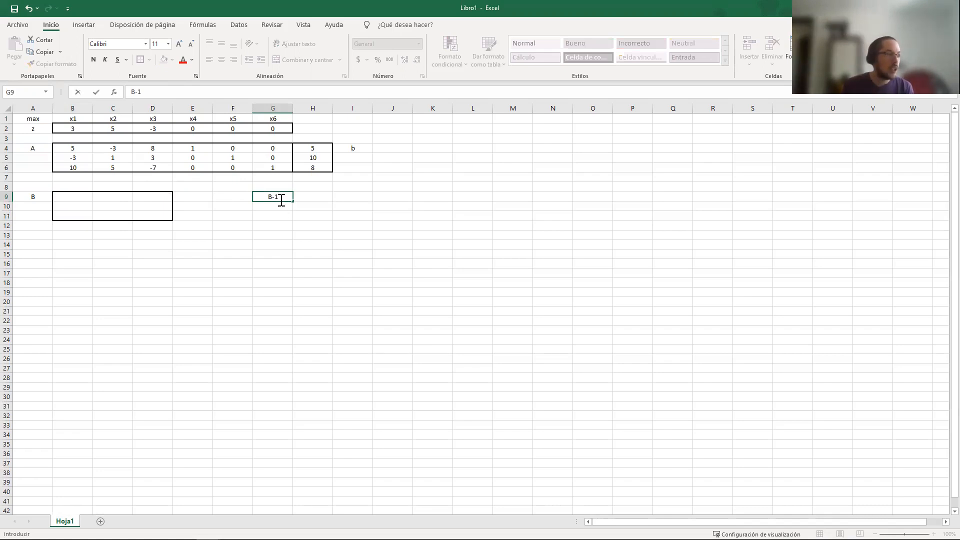
{"action": "key", "text": "F2"}
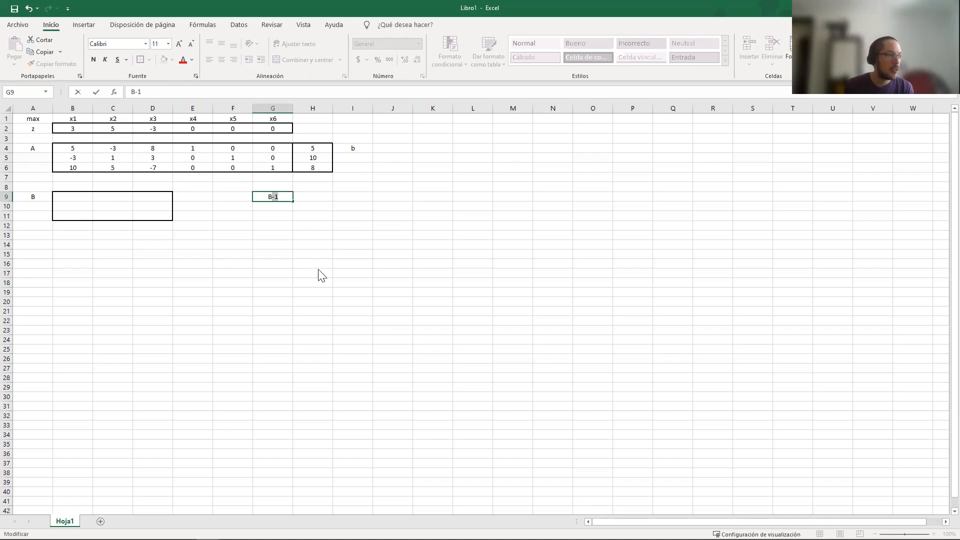
{"action": "key", "text": "ctrl+1"}
{"action": "left_click", "coordinate": [100, 197]}
{"action": "left_click", "coordinate": [274, 297]}
{"action": "left_click_drag", "start_coordinate": [322, 199], "coordinate": [386, 216]}
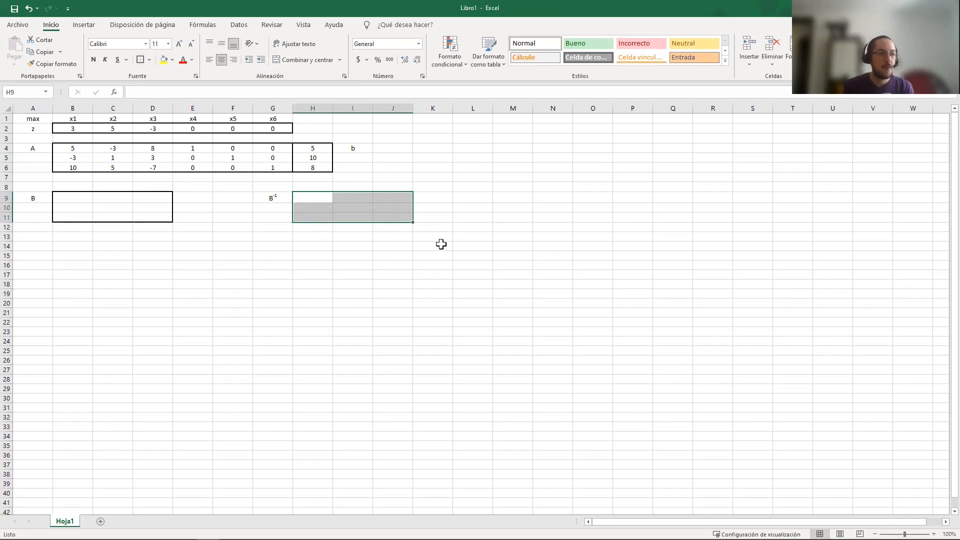
{"action": "left_click", "coordinate": [150, 216]}
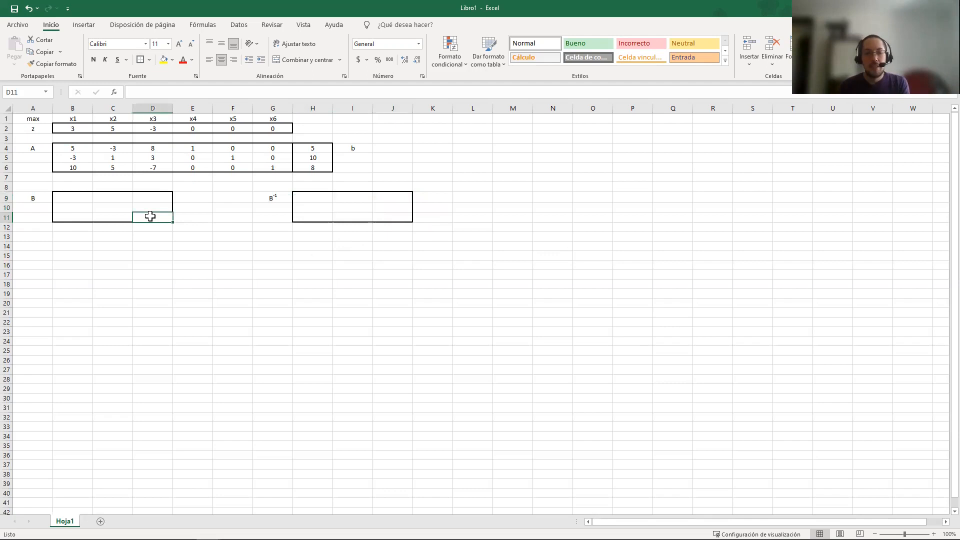
Apply a thick outside border around B15:J18 to frame a tableau below the matrices
{"action": "left_click", "coordinate": [70, 246]}
{"action": "key", "text": "Return"}
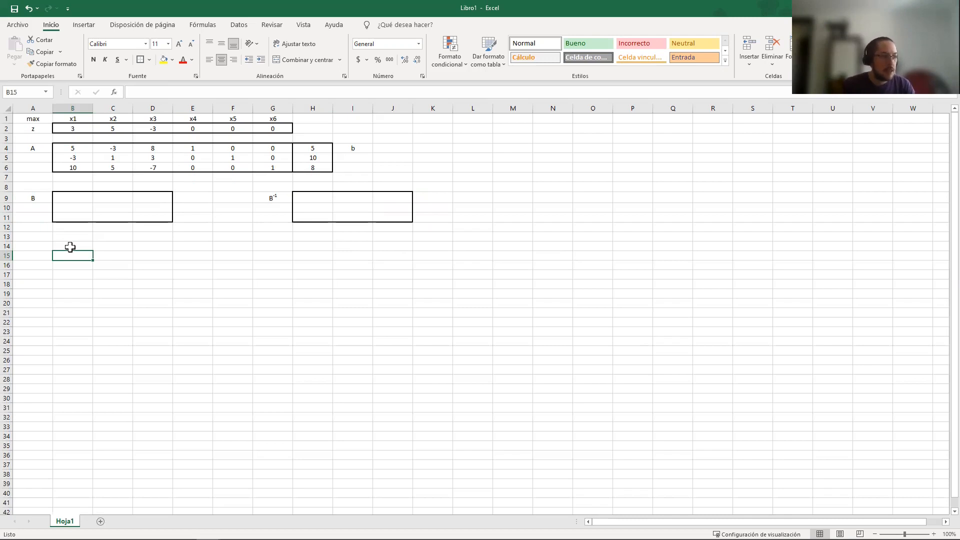
{"action": "key", "text": "shift+Down"}
{"action": "key", "text": "shift+Down"}
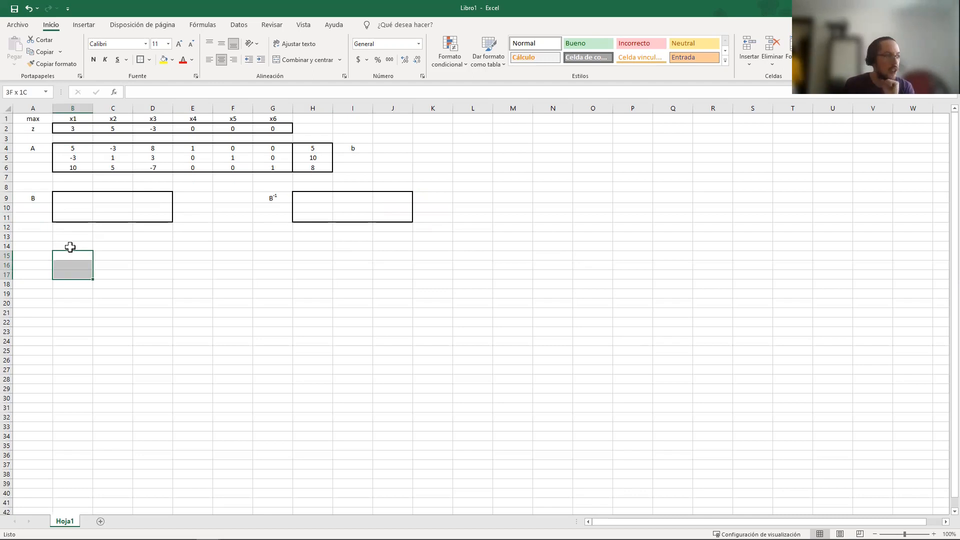
{"action": "key", "text": "shift+Down"}
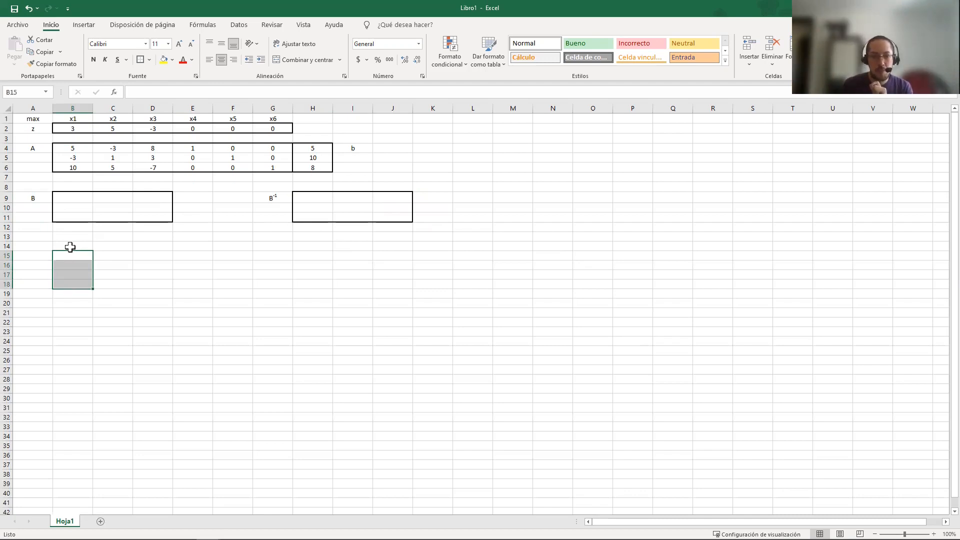
{"action": "key", "text": "shift+Right"}
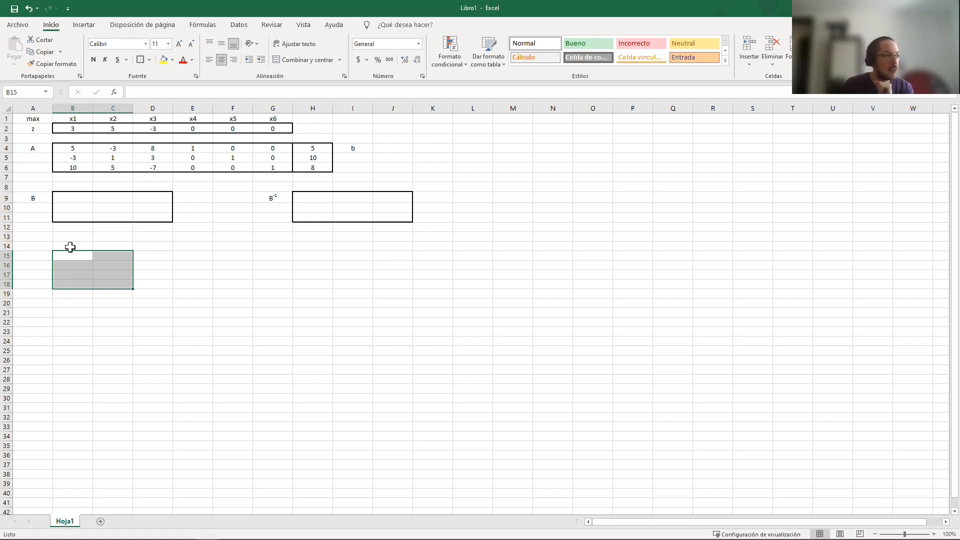
{"action": "key", "text": "shift+Right"}
{"action": "key", "text": "shift+Right"}
{"action": "key", "text": "shift+Right"}
{"action": "key", "text": "shift+Right"}
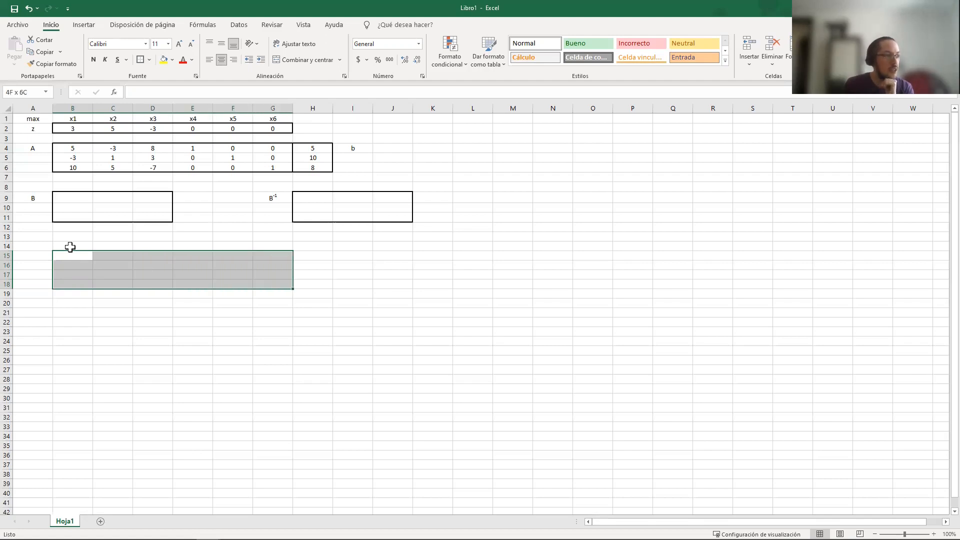
{"action": "key", "text": "shift+Right"}
{"action": "key", "text": "shift+Right"}
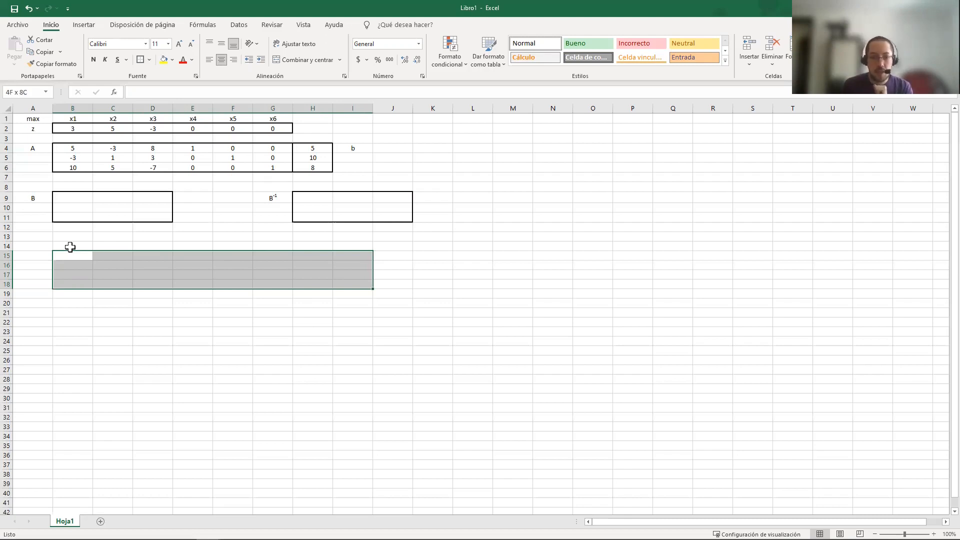
{"action": "key", "text": "shift+Right"}
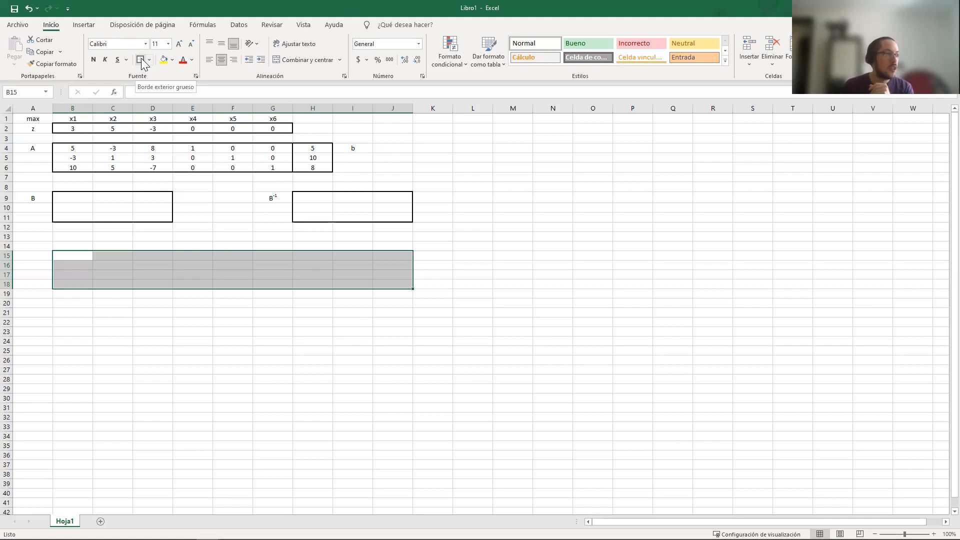
{"action": "left_click", "coordinate": [145, 63]}
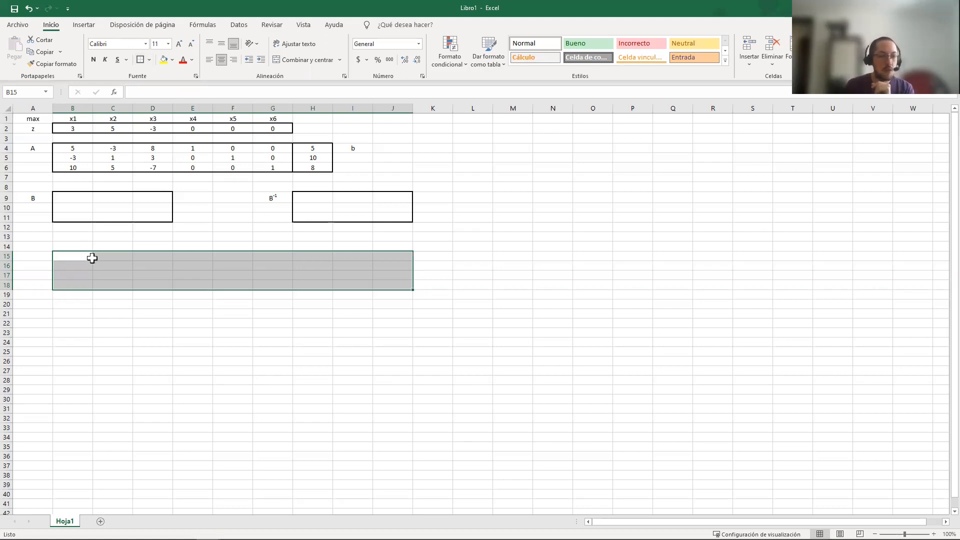
Divide the tableau with thick outside borders around D15:I18, the top row B15:J15 and the column range C15:C18
{"action": "left_click", "coordinate": [78, 265]}
{"action": "left_click_drag", "start_coordinate": [150, 256], "coordinate": [337, 273]}
{"action": "left_click", "coordinate": [142, 61]}
{"action": "left_click_drag", "start_coordinate": [75, 256], "coordinate": [407, 257]}
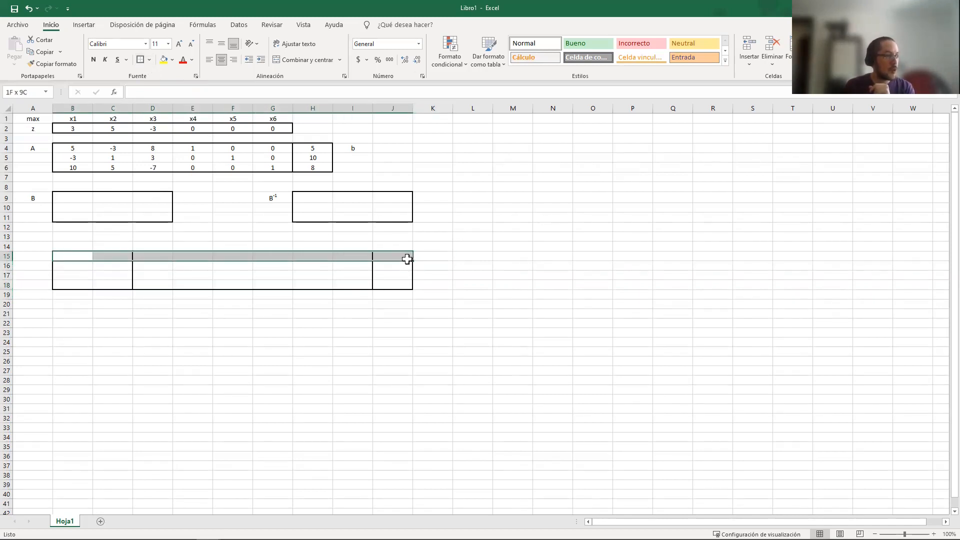
{"action": "left_click", "coordinate": [141, 60]}
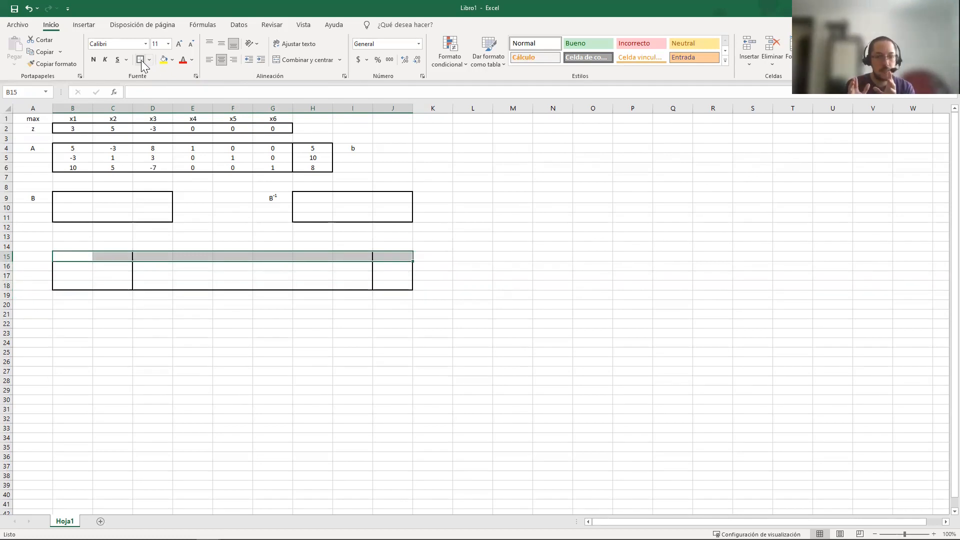
{"action": "left_click", "coordinate": [137, 255]}
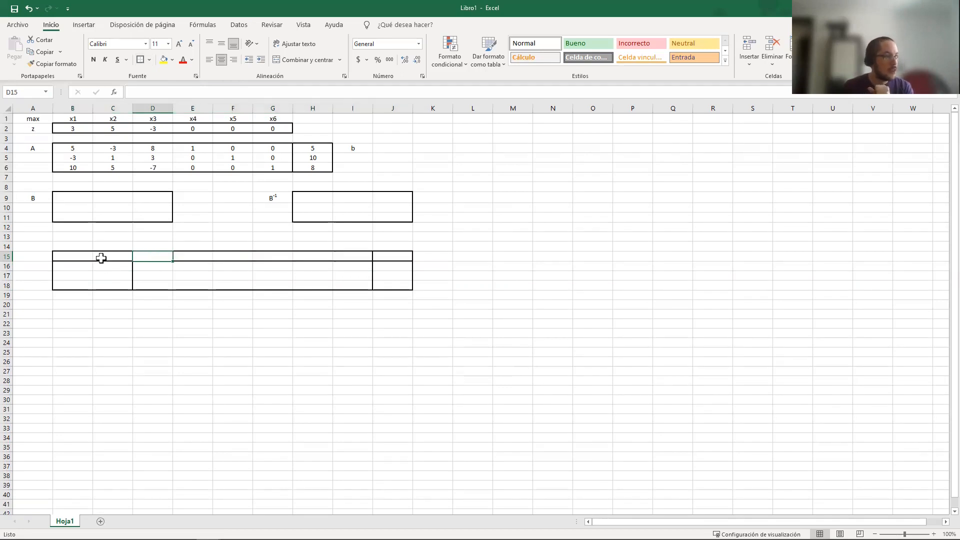
{"action": "left_click_drag", "start_coordinate": [101, 257], "coordinate": [103, 283]}
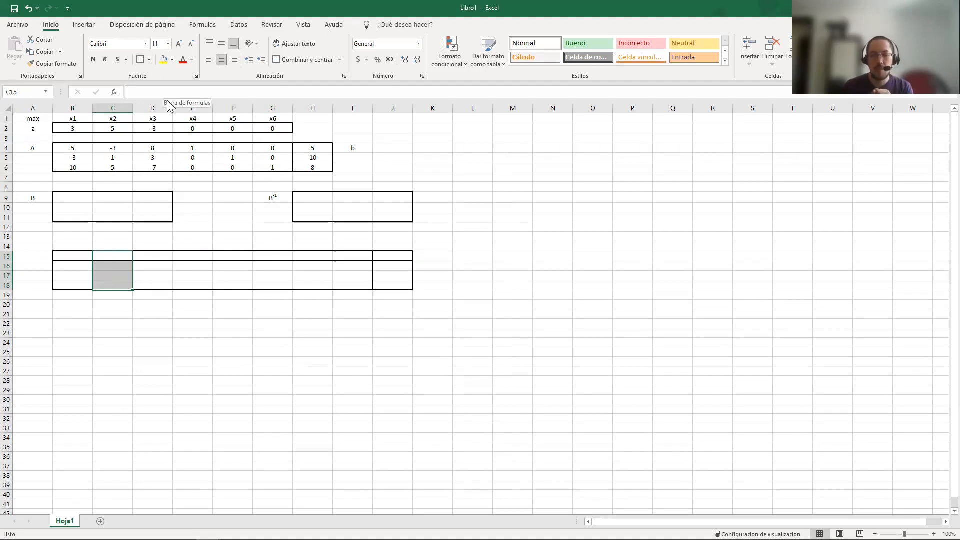
Enter the header cB in B15 and format its B as subscript
{"action": "left_click", "coordinate": [88, 257]}
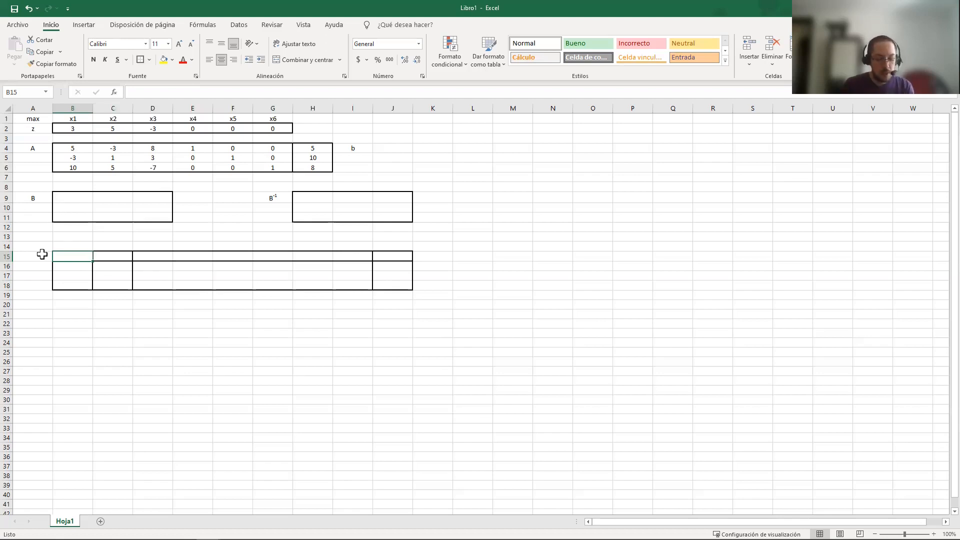
{"action": "type", "text": "cB"}
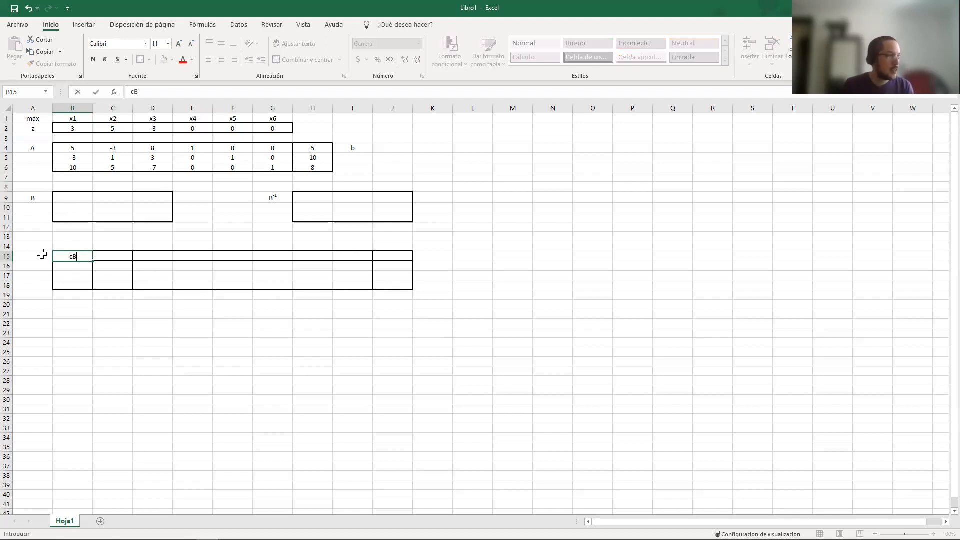
{"action": "right_click", "coordinate": [139, 94]}
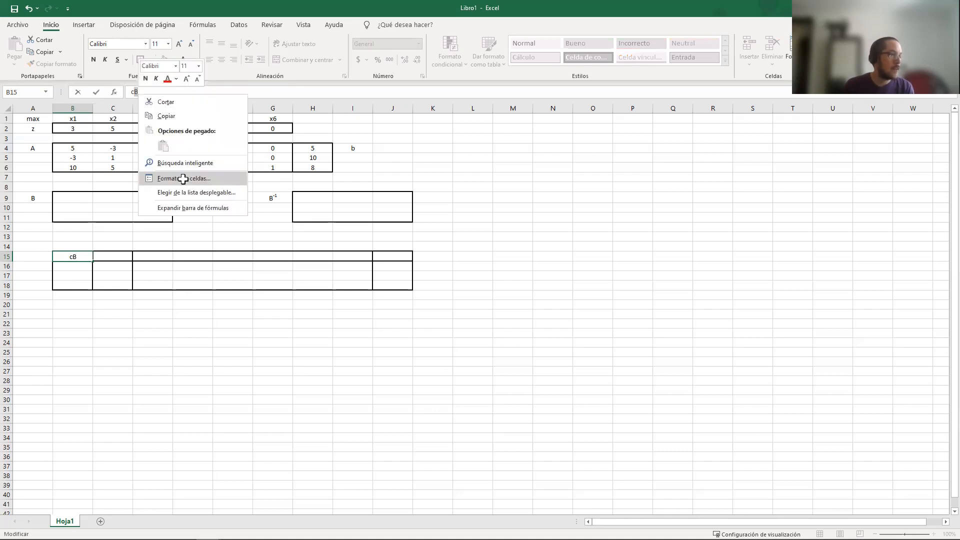
{"action": "key", "text": "Return"}
{"action": "left_click", "coordinate": [32, 158]}
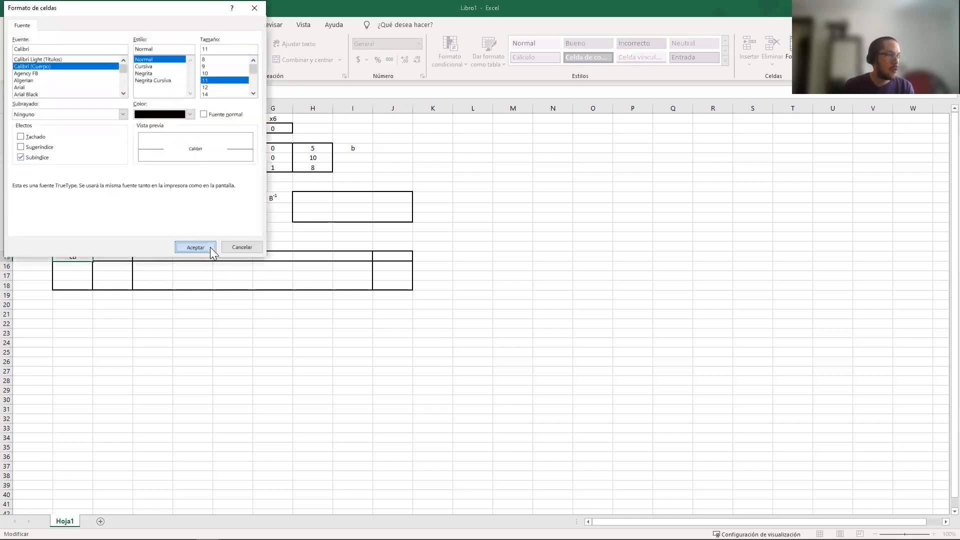
{"action": "left_click", "coordinate": [210, 247]}
Enter the header xB in C15 with the B formatted as subscript
{"action": "left_click", "coordinate": [100, 258]}
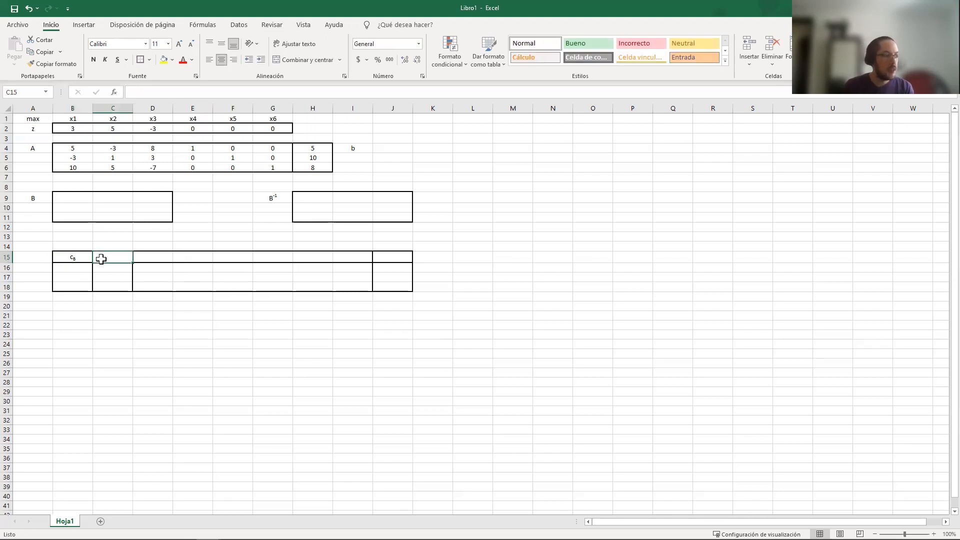
{"action": "type", "text": "xB"}
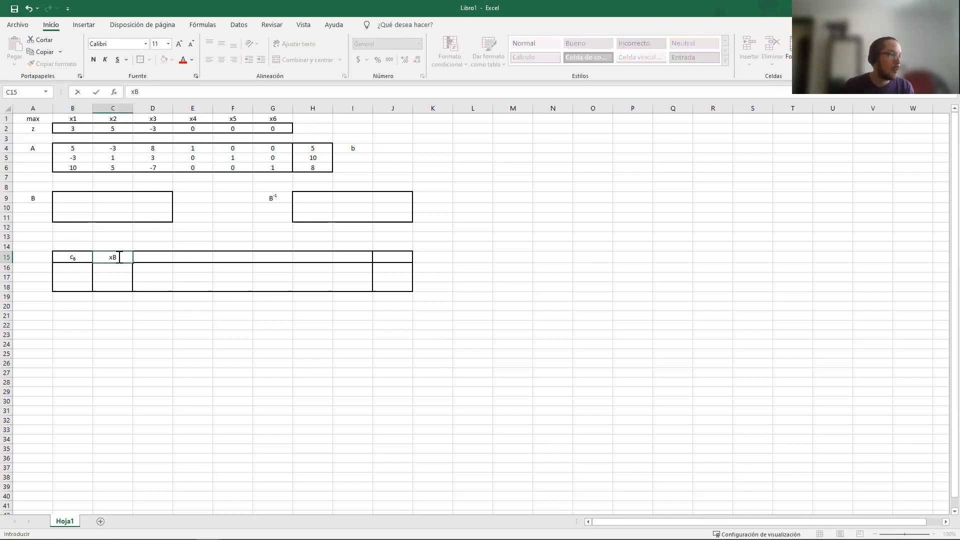
{"action": "right_click", "coordinate": [111, 257]}
{"action": "left_click", "coordinate": [150, 339]}
{"action": "left_click", "coordinate": [37, 246]}
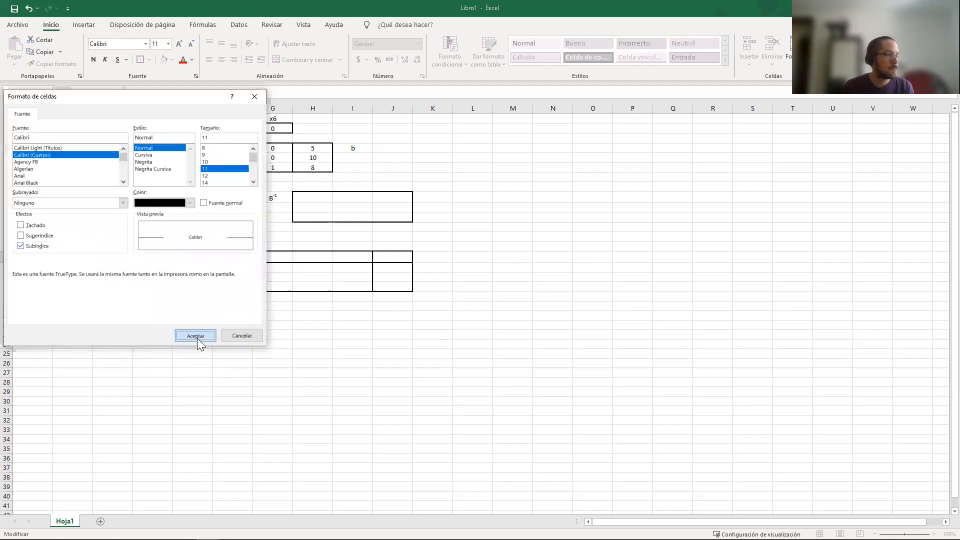
{"action": "left_click", "coordinate": [197, 338]}
{"action": "key", "text": "Return"}
{"action": "key", "text": "Return"}
{"action": "left_click_drag", "start_coordinate": [150, 257], "coordinate": [358, 256]}
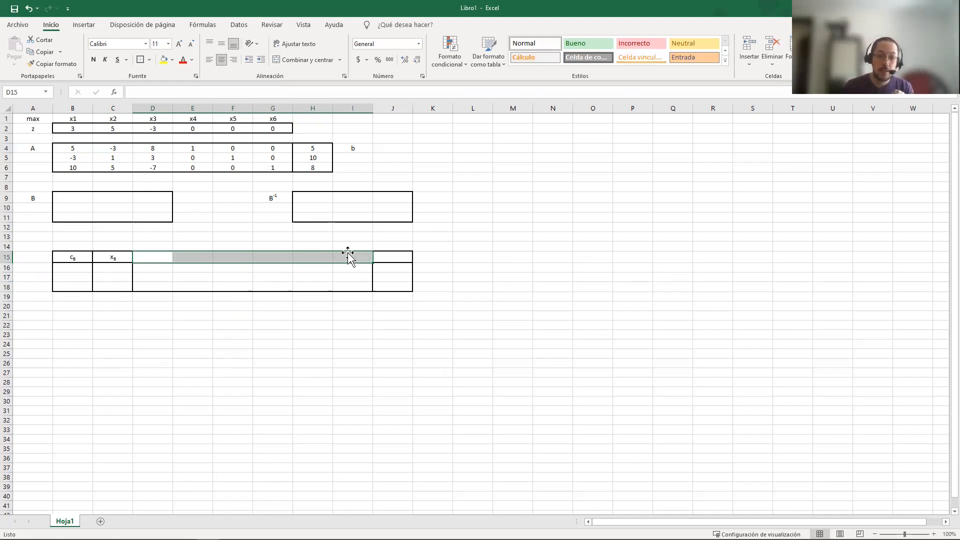
{"action": "left_click", "coordinate": [152, 269]}
{"action": "left_click_drag", "start_coordinate": [187, 274], "coordinate": [349, 287]}
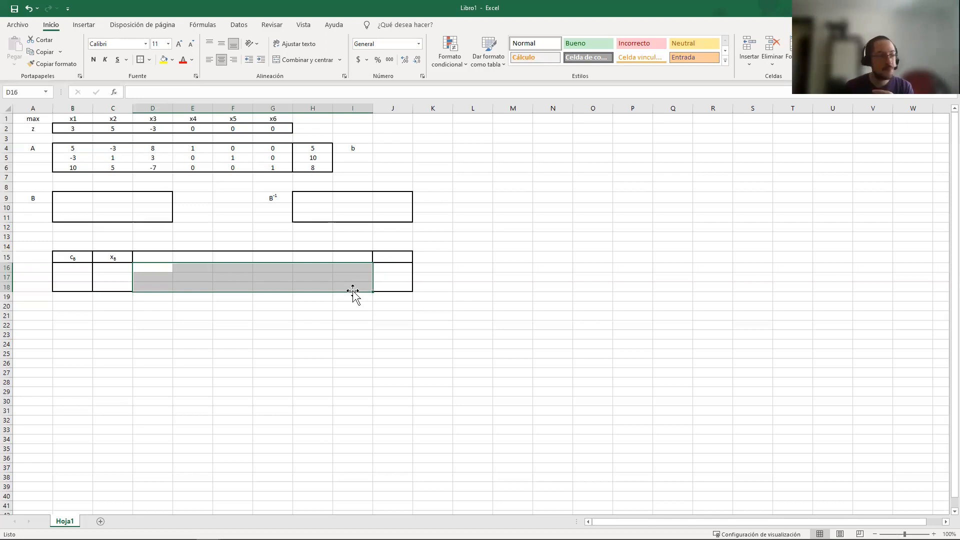
{"action": "left_click_drag", "start_coordinate": [406, 269], "coordinate": [404, 284]}
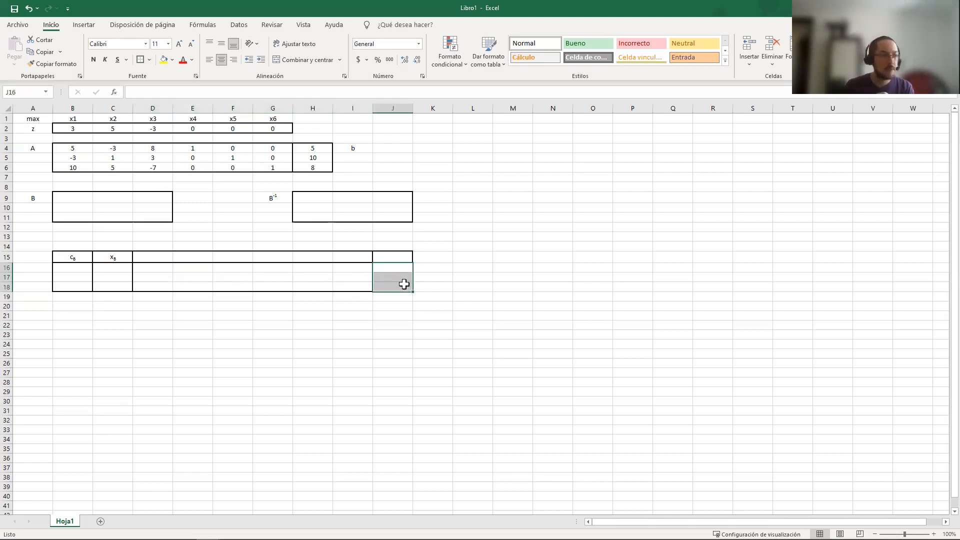
{"action": "left_click", "coordinate": [393, 256]}
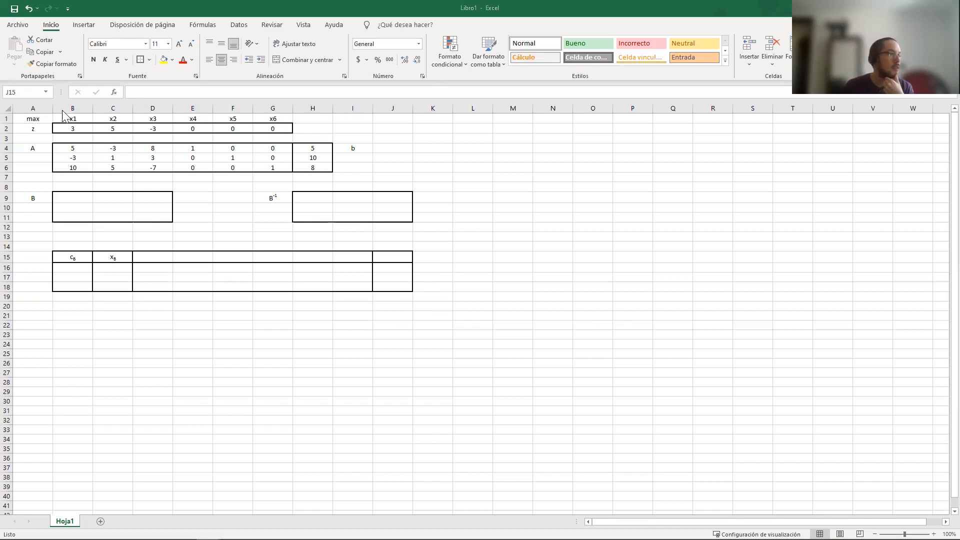
Copy the variable labels x1 to x6 from B1:G1 to D14:I14 above the tableau and label J14 as z
{"action": "left_click", "coordinate": [87, 118]}
{"action": "left_click_drag", "start_coordinate": [128, 114], "coordinate": [270, 119]}
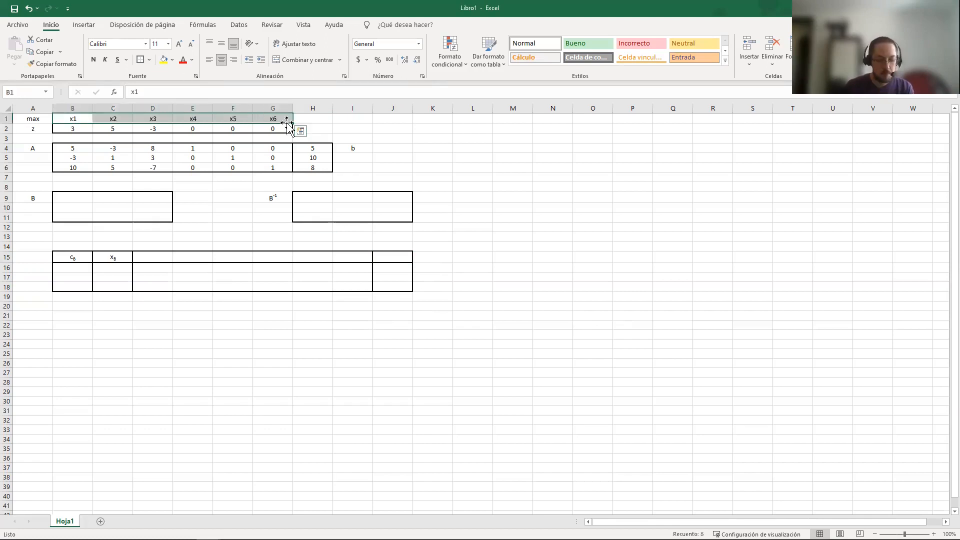
{"action": "key", "text": "ctrl+c"}
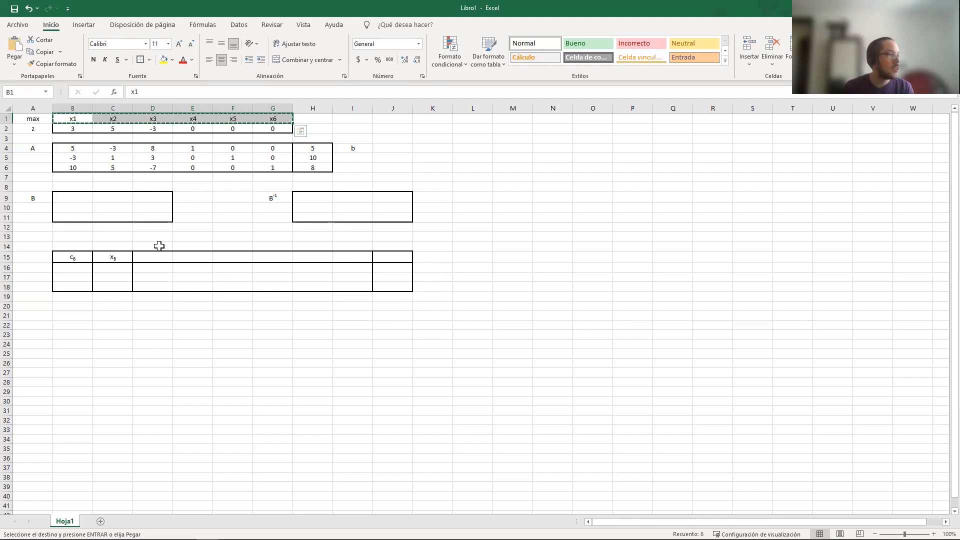
{"action": "left_click", "coordinate": [160, 245]}
{"action": "key", "text": "ctrl+v"}
{"action": "key", "text": "Escape"}
{"action": "left_click", "coordinate": [387, 247]}
{"action": "type", "text": "z"}
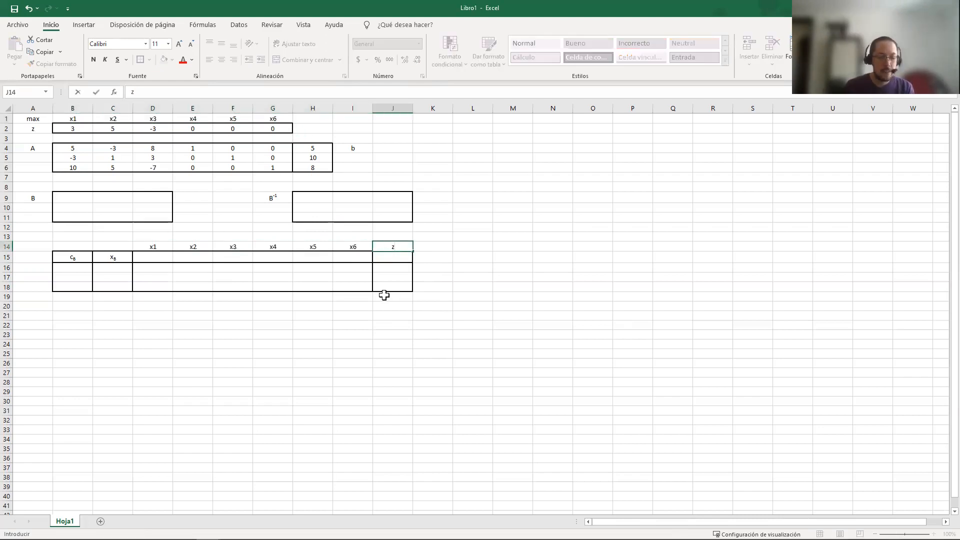
{"action": "key", "text": "Tab"}
{"action": "left_click", "coordinate": [407, 257]}
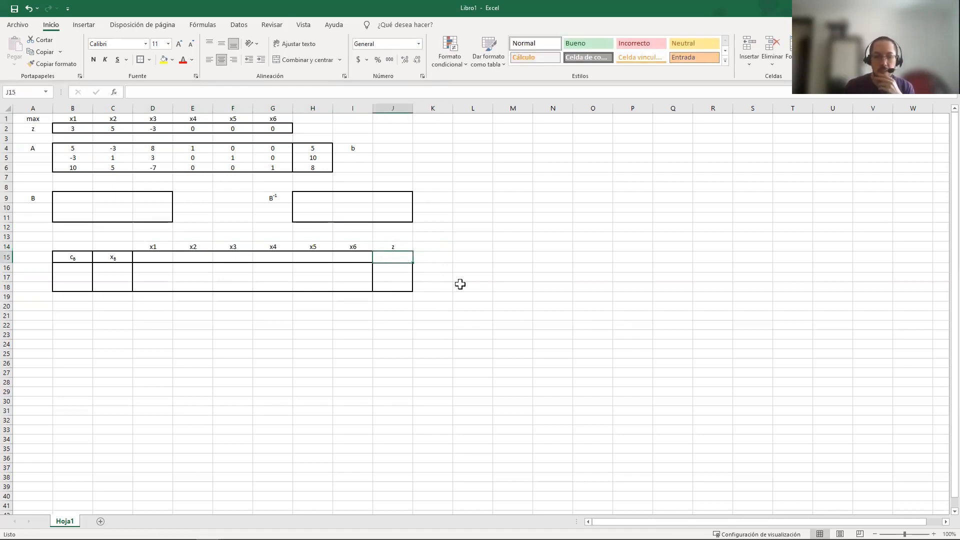
{"action": "left_click_drag", "start_coordinate": [157, 244], "coordinate": [348, 245]}
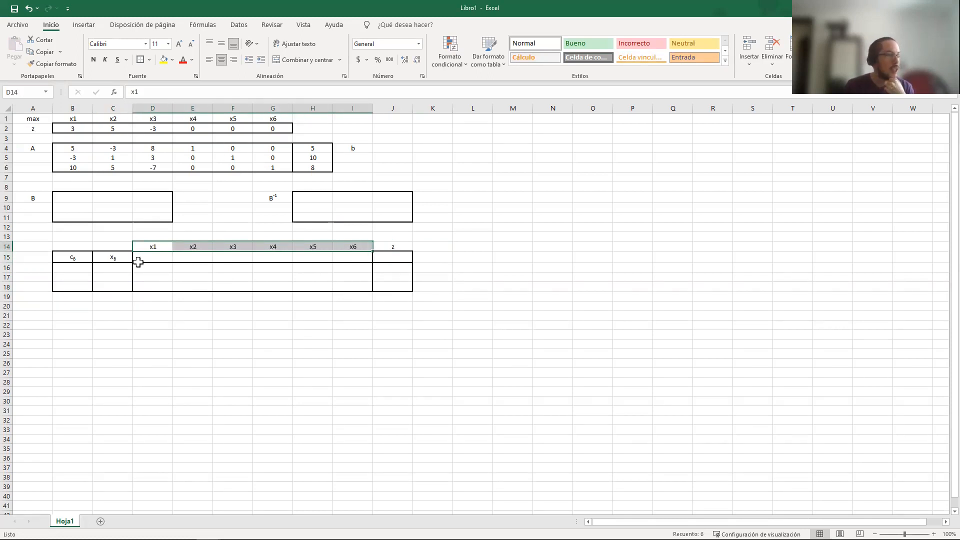
Add list data validation to the basic-variable cells C16:C18, using the variable labels in =$B$1:$G$1 as source
{"action": "left_click", "coordinate": [112, 270]}
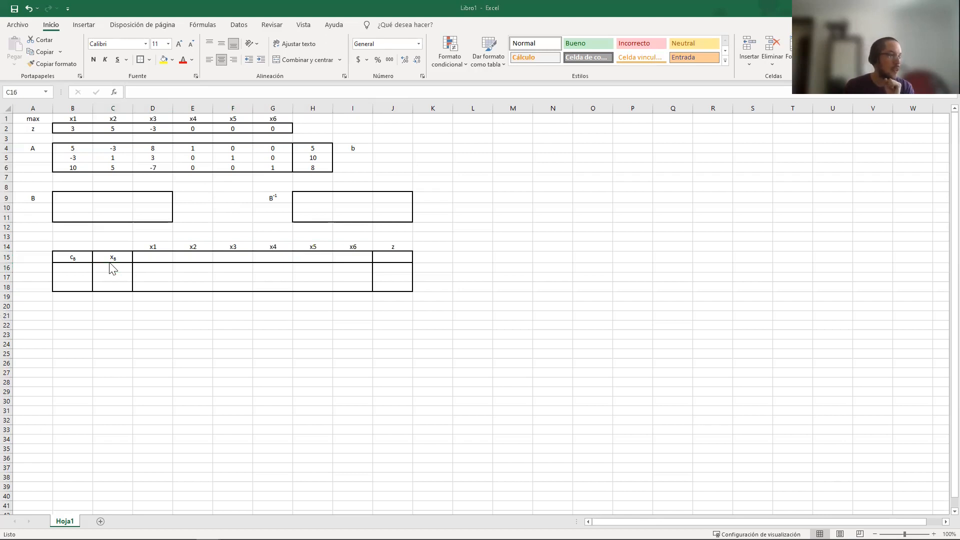
{"action": "left_click", "coordinate": [117, 283], "text": "shift"}
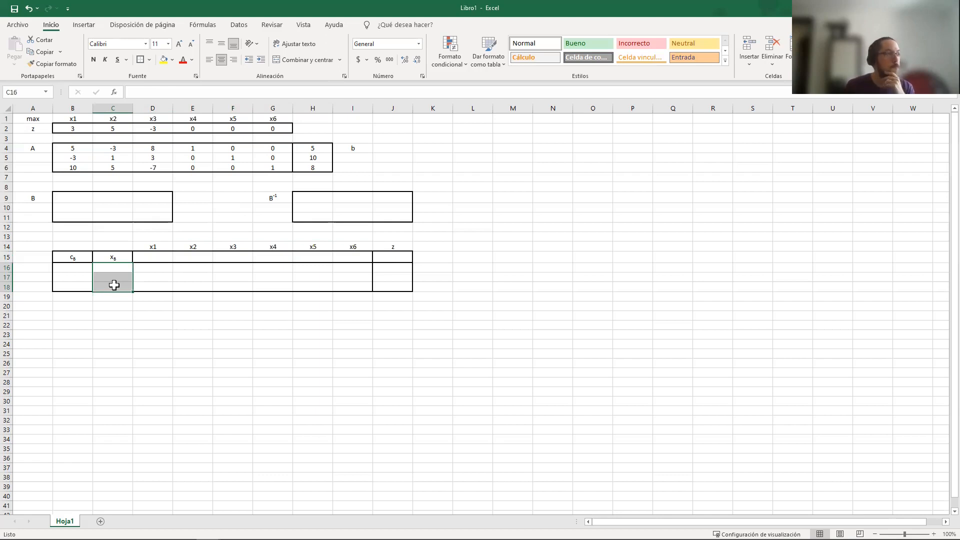
{"action": "left_click", "coordinate": [240, 25]}
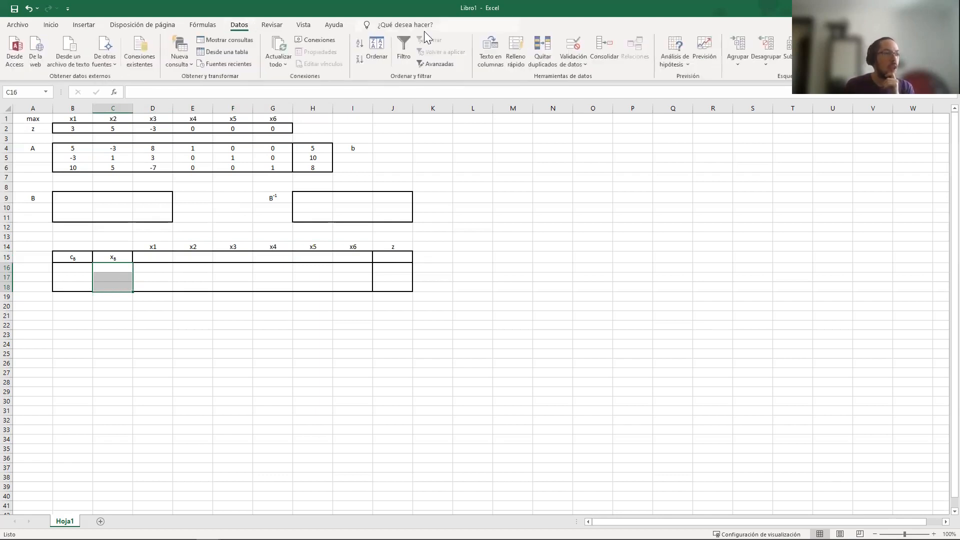
{"action": "left_click", "coordinate": [575, 50]}
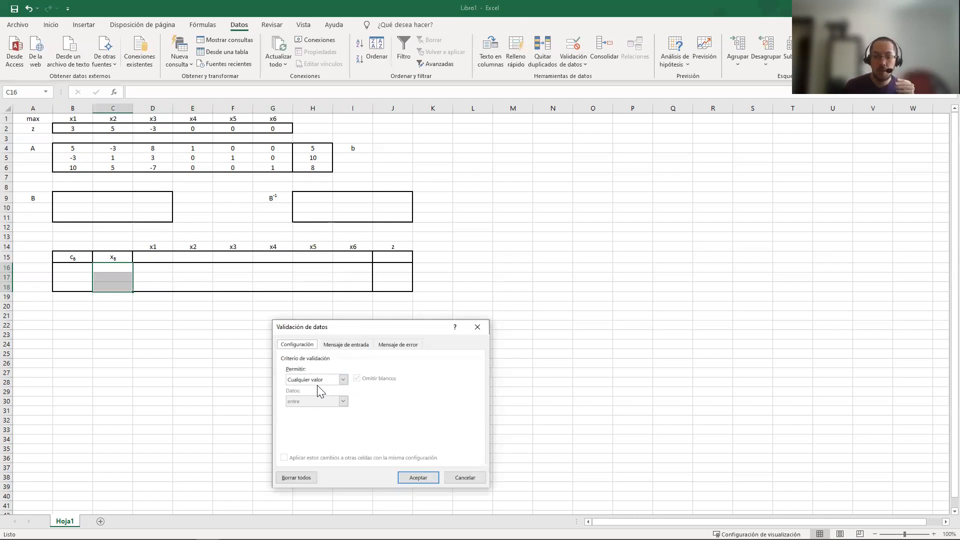
{"action": "left_click", "coordinate": [343, 380]}
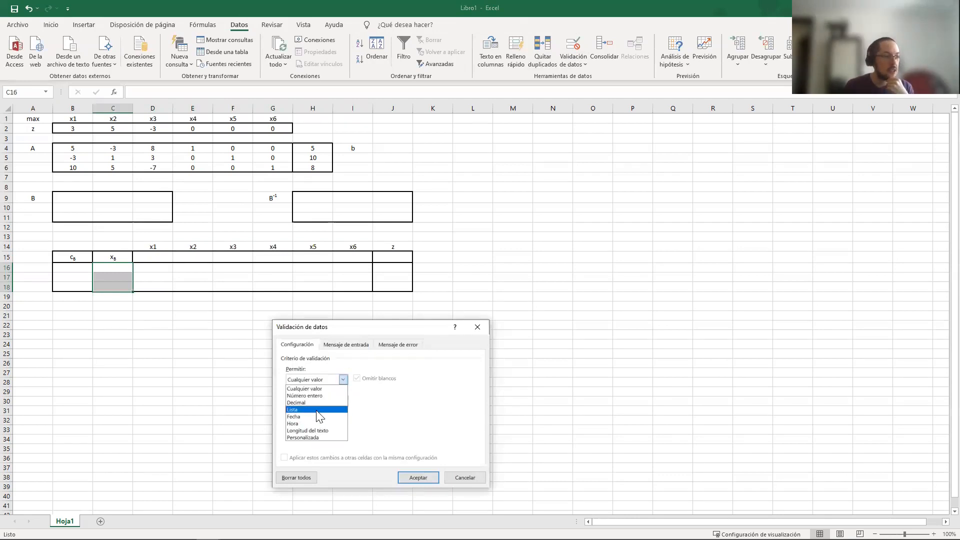
{"action": "left_click", "coordinate": [319, 414]}
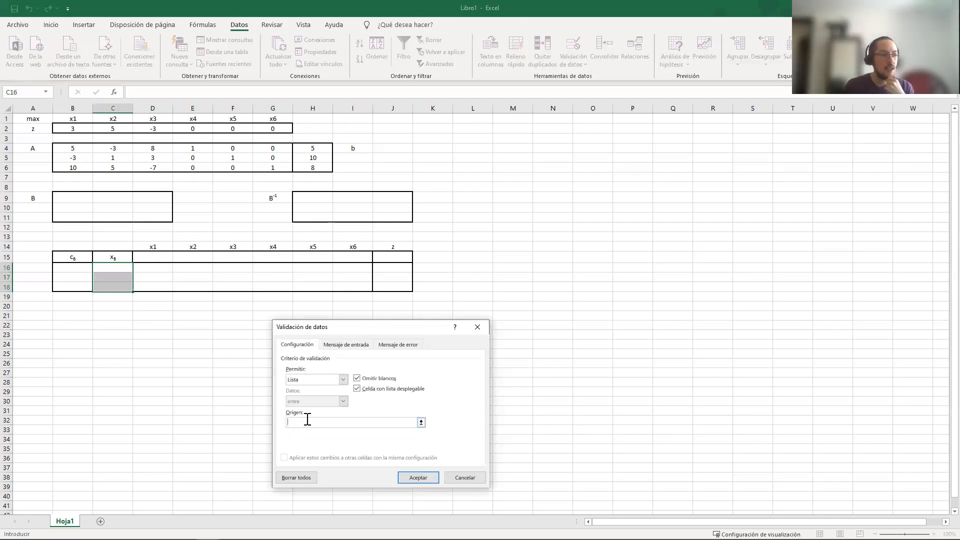
{"action": "left_click", "coordinate": [76, 121]}
{"action": "left_click", "coordinate": [276, 121], "text": "shift"}
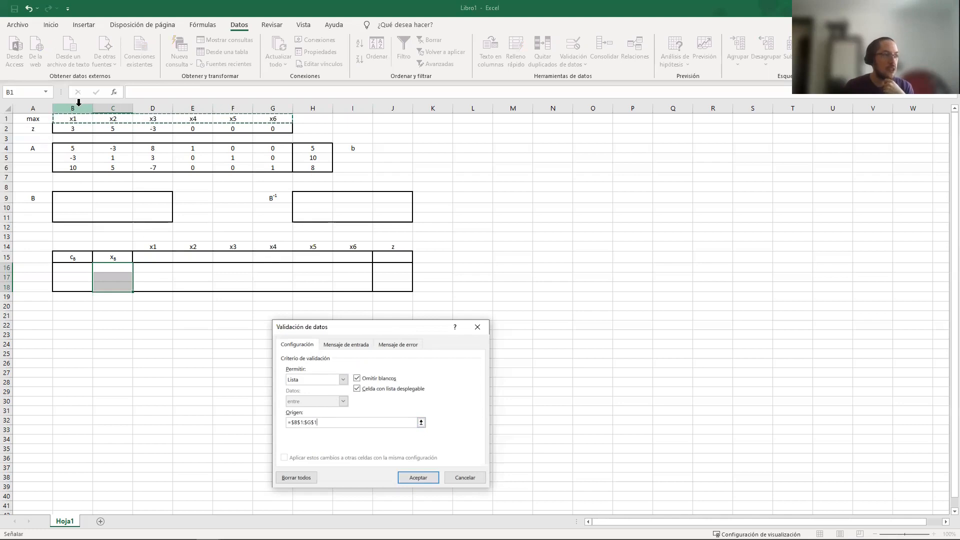
{"action": "left_click", "coordinate": [417, 479]}
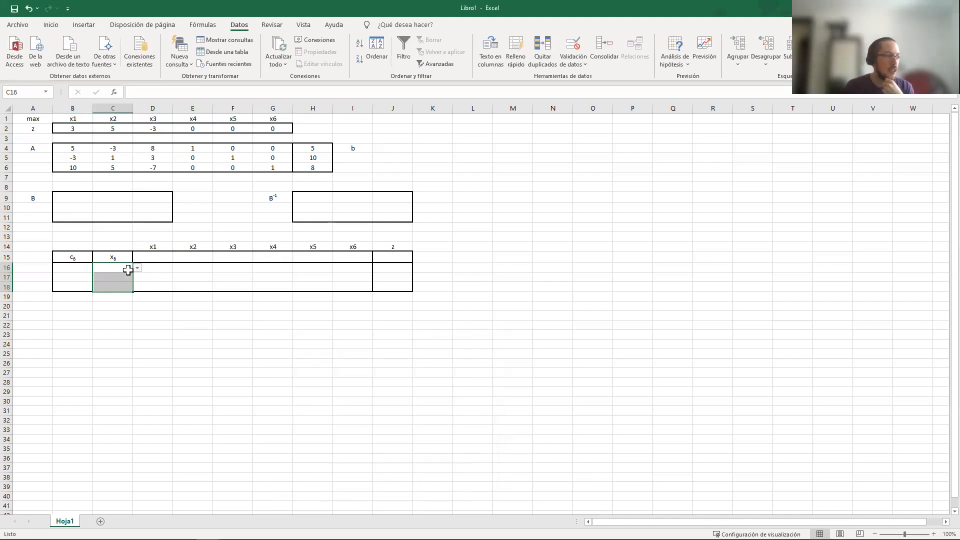
Choose x4, x5 and x6 from the validation lists in C16, C17 and C18 respectively
{"action": "left_click", "coordinate": [122, 270]}
{"action": "left_click", "coordinate": [122, 279]}
{"action": "left_click", "coordinate": [122, 288]}
{"action": "left_click", "coordinate": [123, 268]}
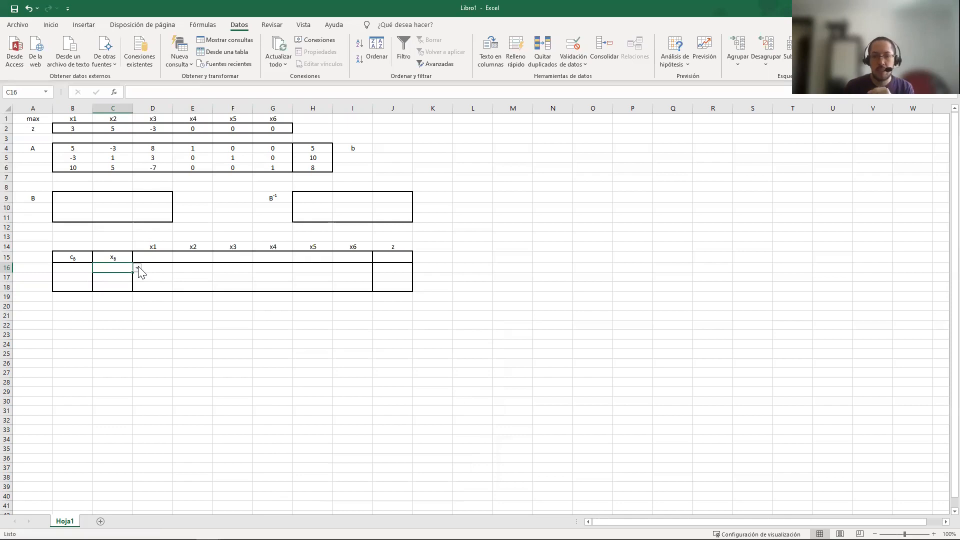
{"action": "left_click", "coordinate": [138, 268]}
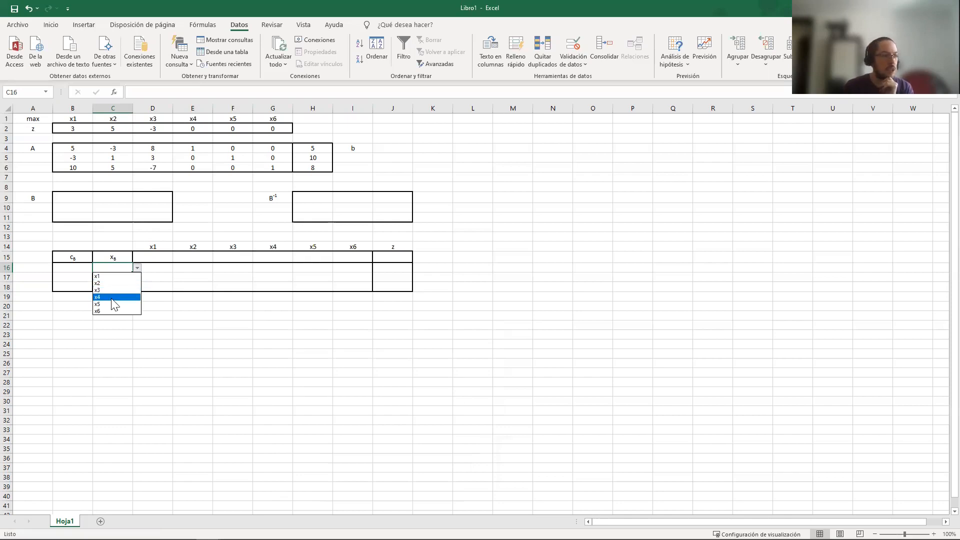
{"action": "left_click", "coordinate": [113, 298]}
{"action": "left_click", "coordinate": [125, 277]}
{"action": "left_click", "coordinate": [137, 277]}
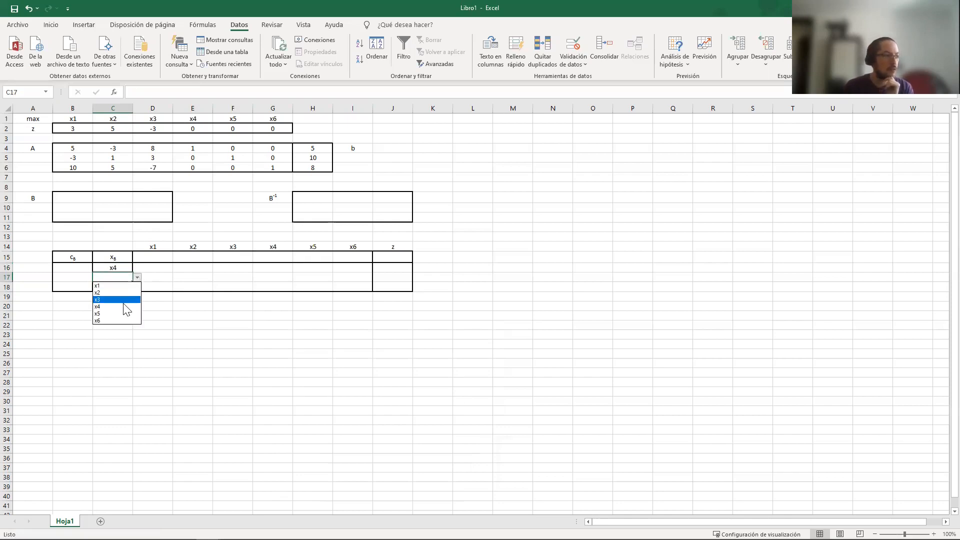
{"action": "left_click", "coordinate": [125, 314]}
{"action": "left_click", "coordinate": [121, 287]}
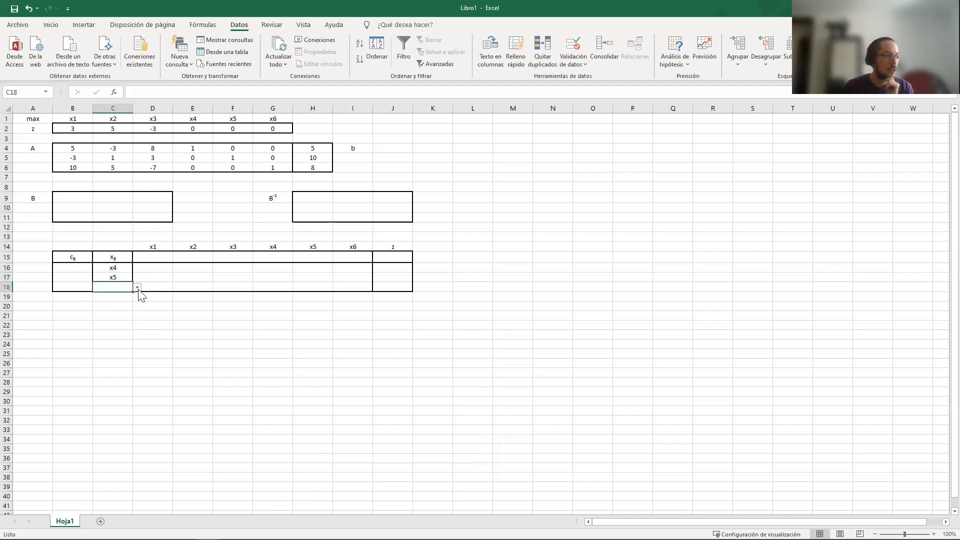
{"action": "left_click", "coordinate": [137, 287]}
{"action": "left_click", "coordinate": [123, 330]}
{"action": "left_click", "coordinate": [170, 289]}
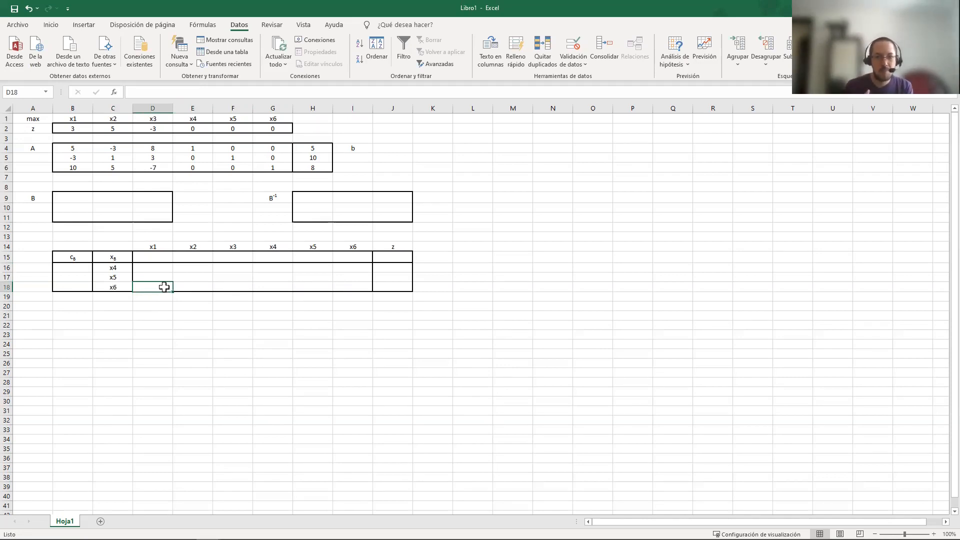
{"action": "left_click", "coordinate": [156, 268]}
{"action": "left_click_drag", "start_coordinate": [125, 265], "coordinate": [122, 286]}
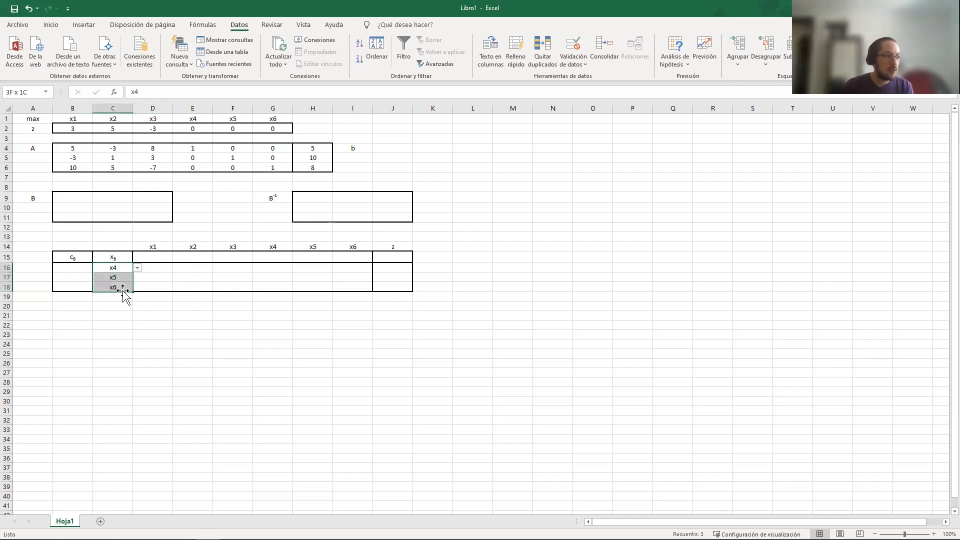
{"action": "left_click", "coordinate": [62, 182]}
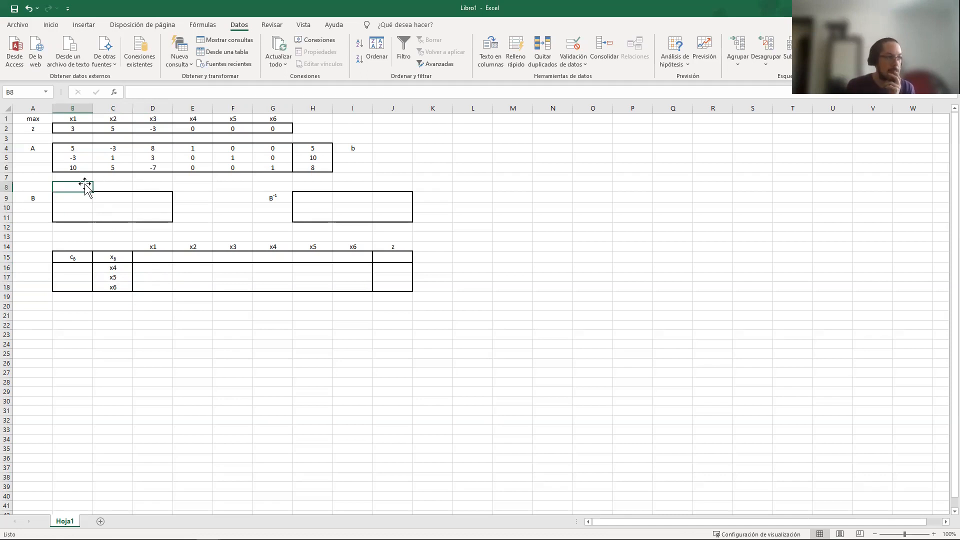
{"action": "left_click_drag", "start_coordinate": [82, 187], "coordinate": [154, 186]}
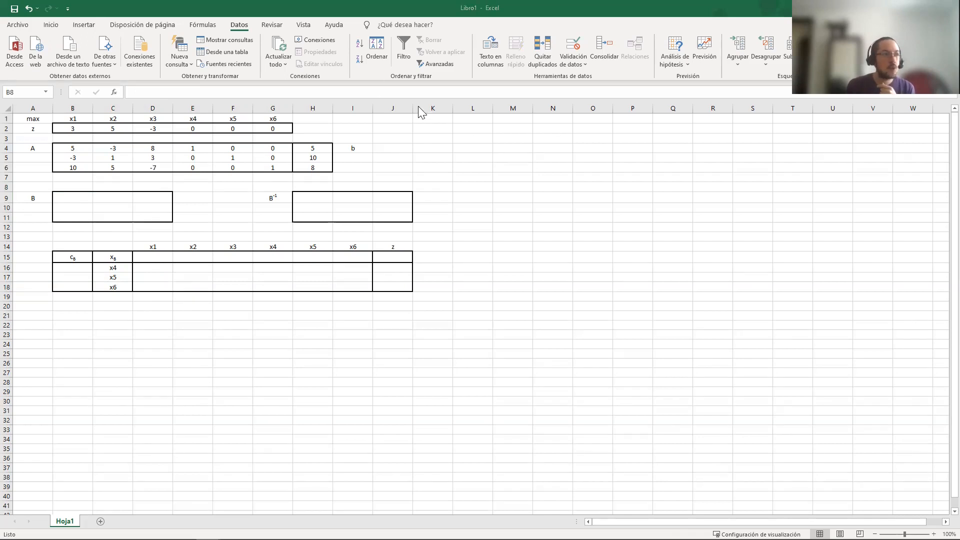
Begin a CONCATENAR formula in B8 above matrix B with "a" as its first text argument
{"action": "left_click", "coordinate": [82, 185]}
{"action": "left_click", "coordinate": [152, 92]}
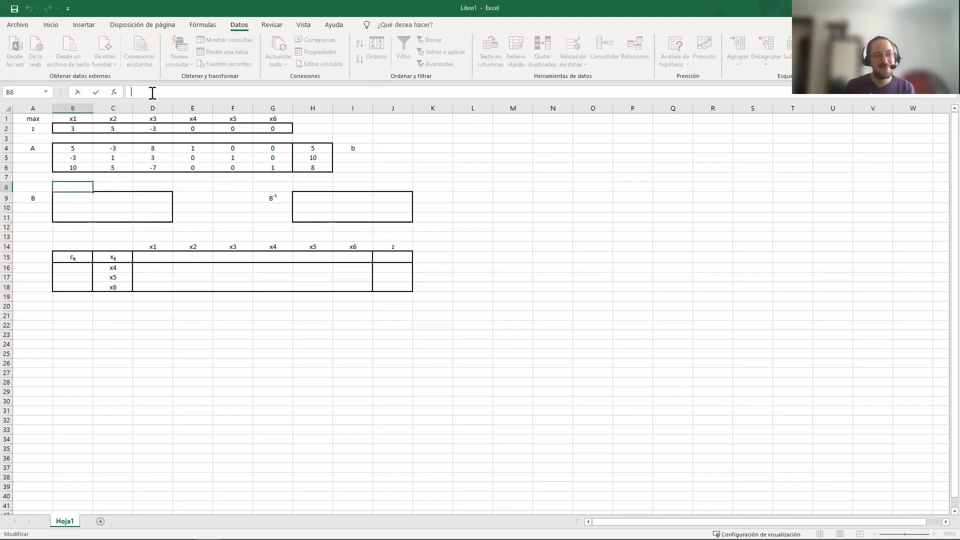
{"action": "type", "text": "="}
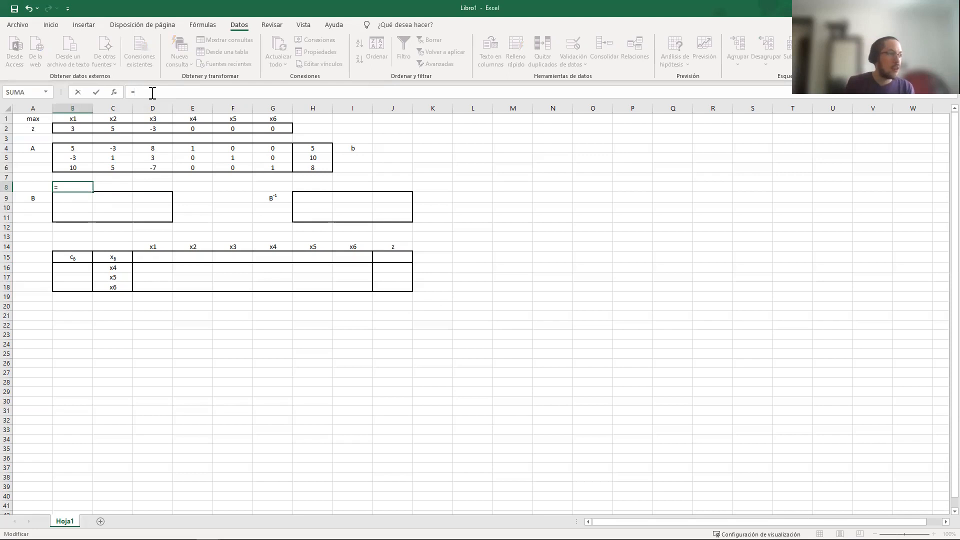
{"action": "type", "text": "CON"}
{"action": "key", "text": "Tab"}
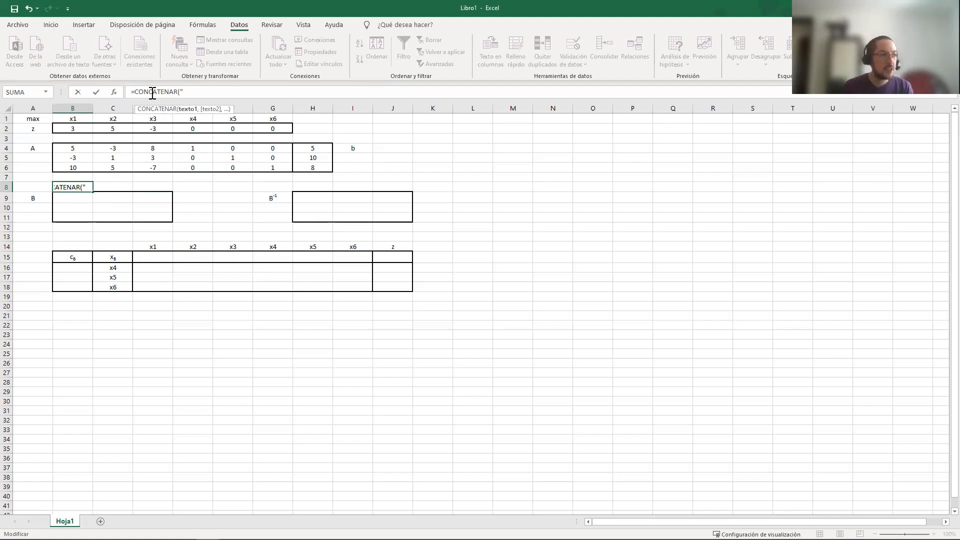
{"action": "type", "text": "a\""}
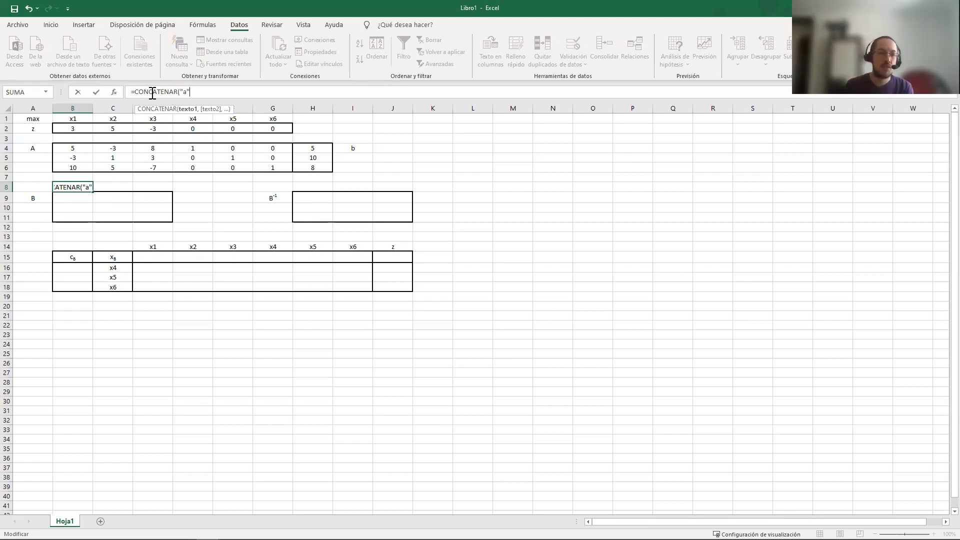
{"action": "type", "text": ","}
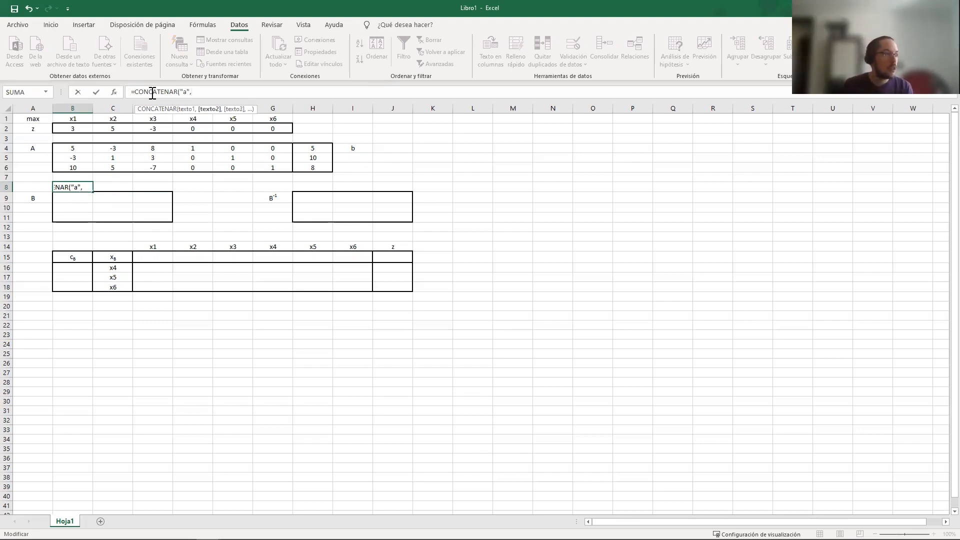
{"action": "type", "text": "DERE"}
Nest DERECHA and DESREF as the second argument of the B8 formula, with the absolute reference $C$15 as starting cell
{"action": "key", "text": "Tab"}
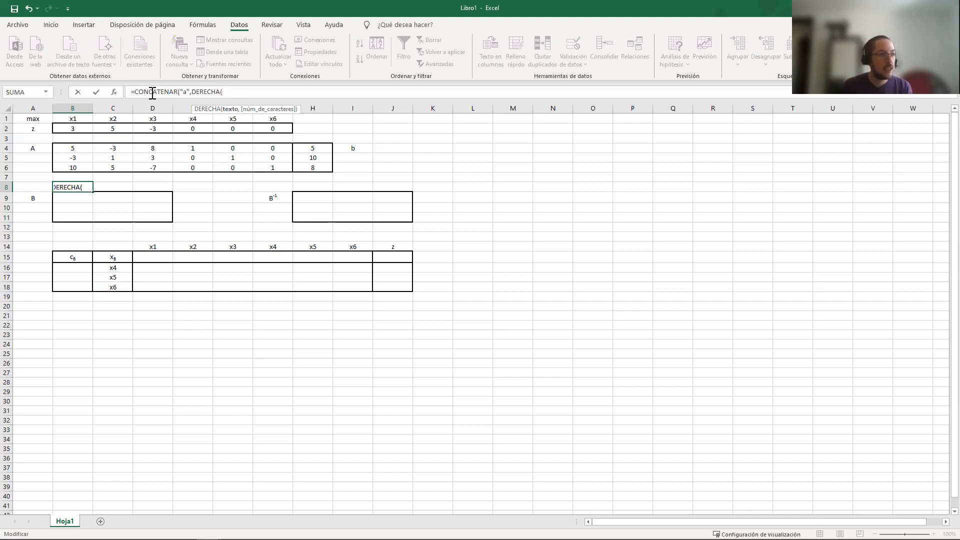
{"action": "type", "text": "DES"}
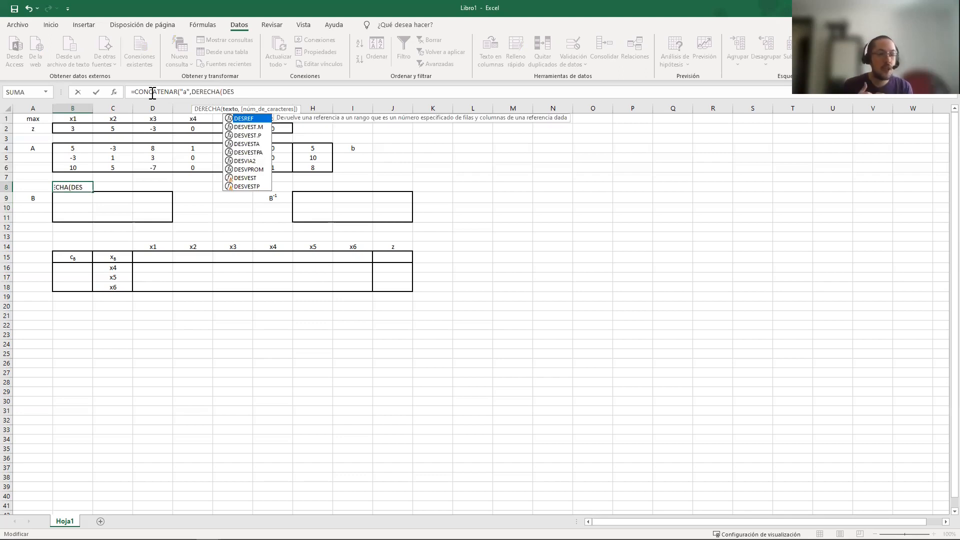
{"action": "key", "text": "Tab"}
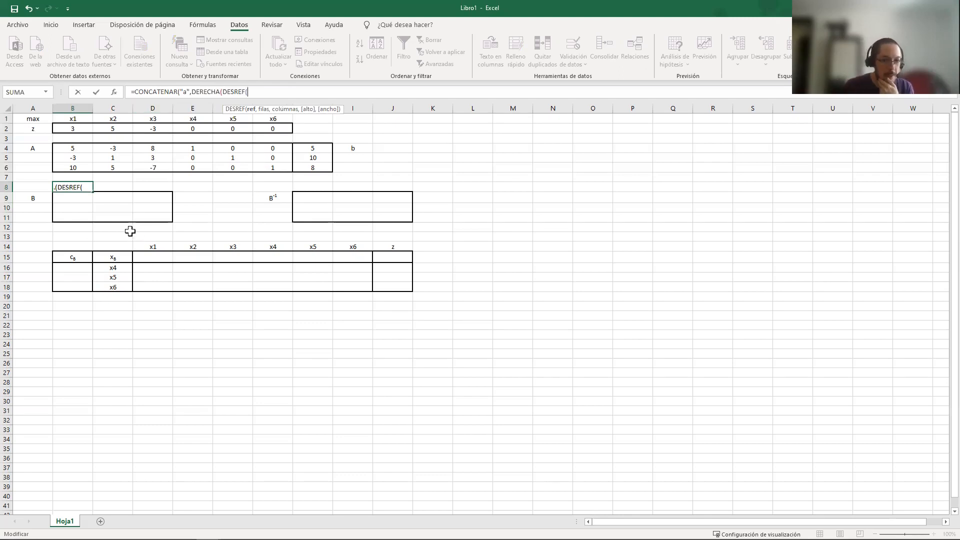
{"action": "left_click", "coordinate": [112, 255]}
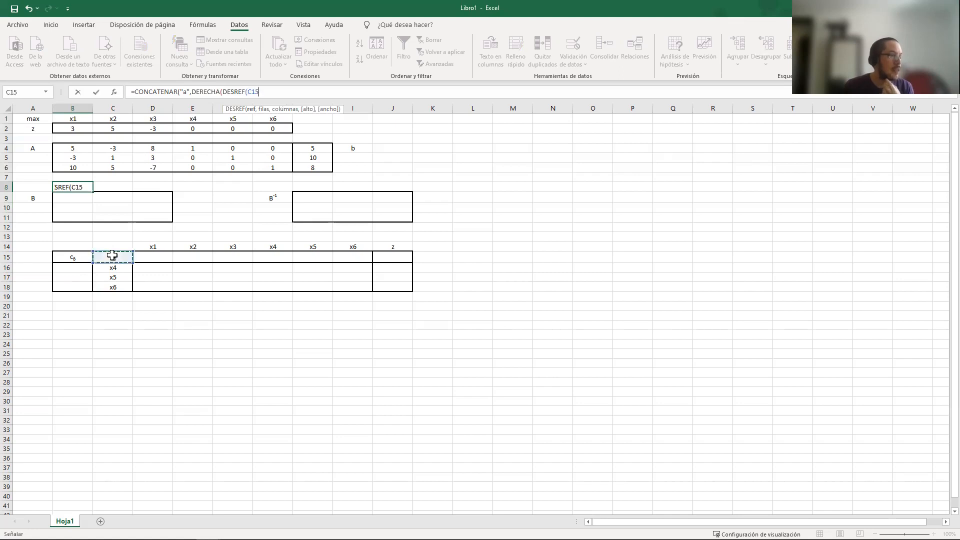
{"action": "left_click", "coordinate": [249, 92]}
{"action": "type", "text": "$"}
{"action": "key", "text": "Right"}
{"action": "type", "text": "$"}
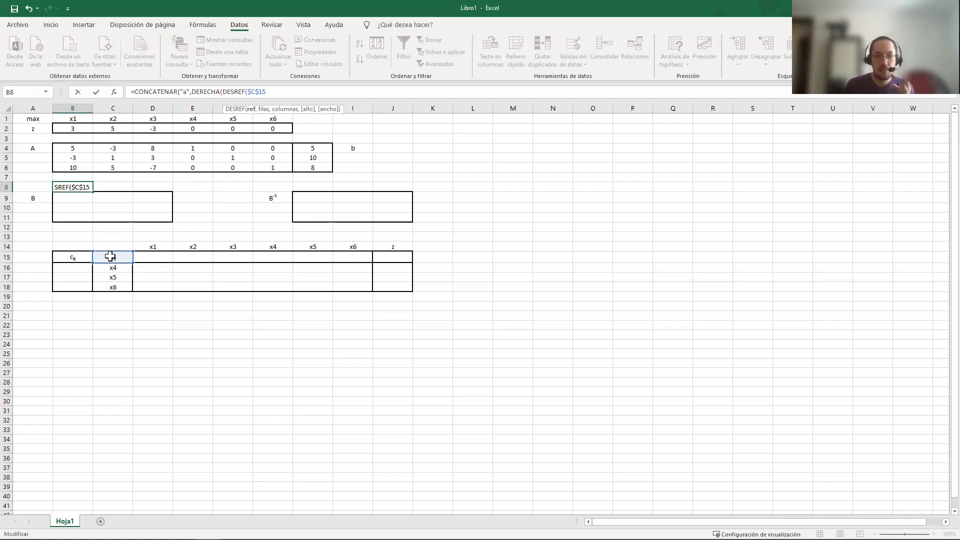
{"action": "type", "text": ","}
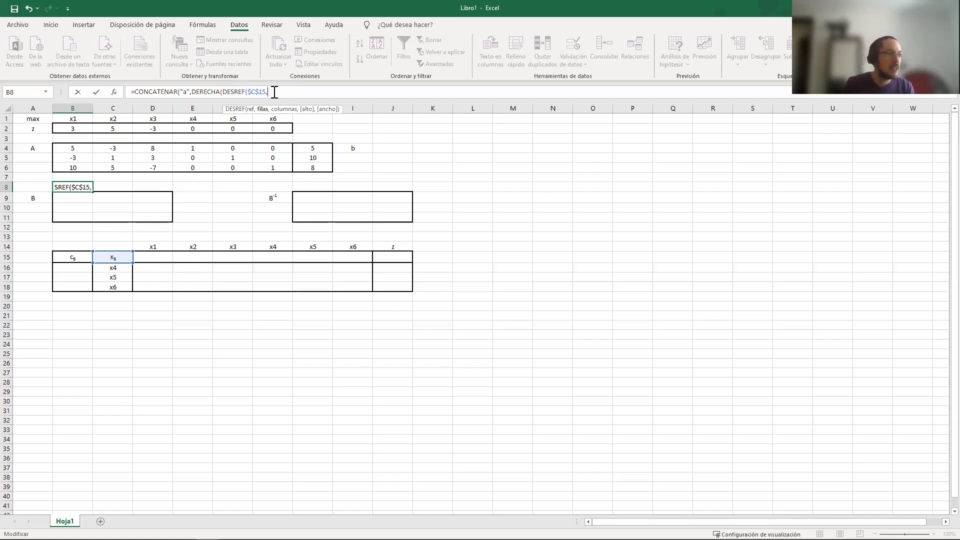
Add CONTAR.BLANCO over the range B12:B12 as the row offset of DESREF in the B8 formula
{"action": "type", "text": "CON"}
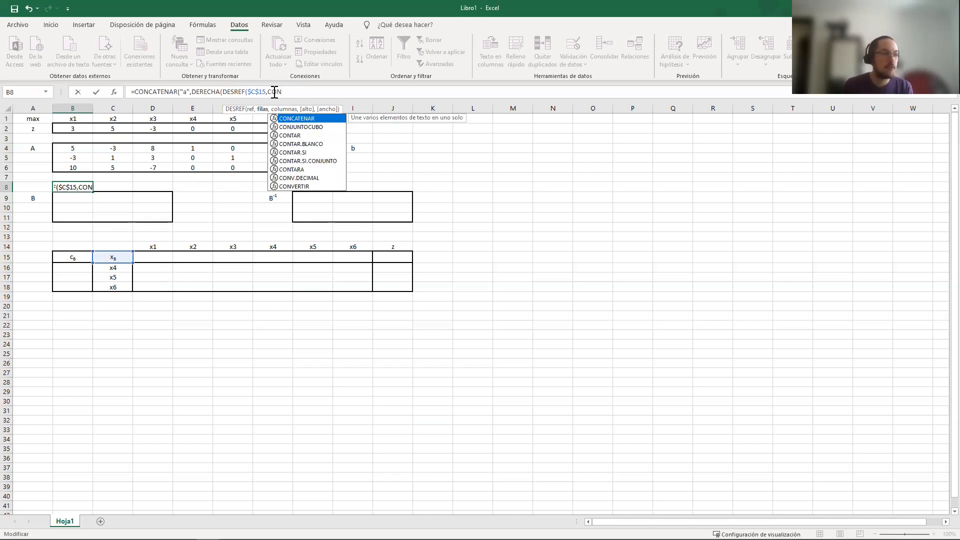
{"action": "type", "text": "TAR"}
{"action": "key", "text": "Down"}
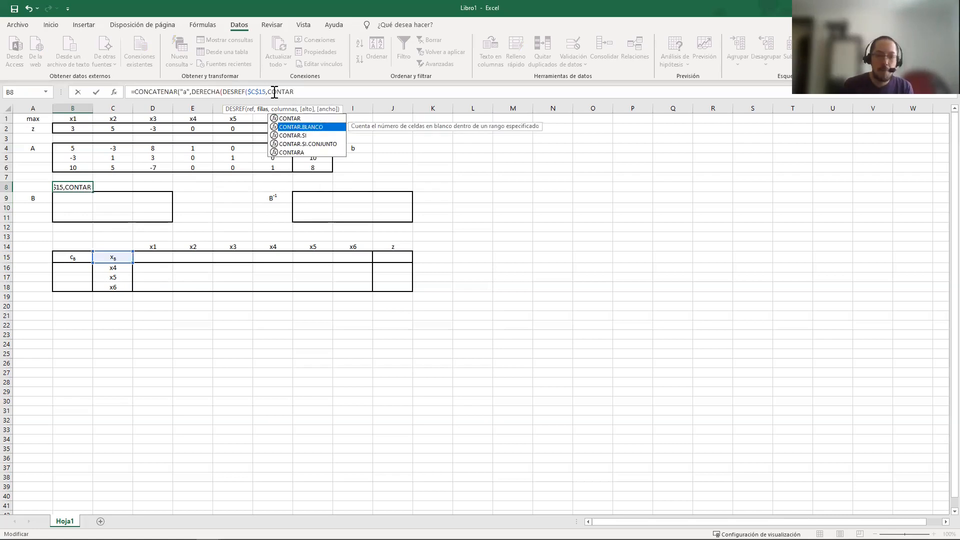
{"action": "key", "text": "Tab"}
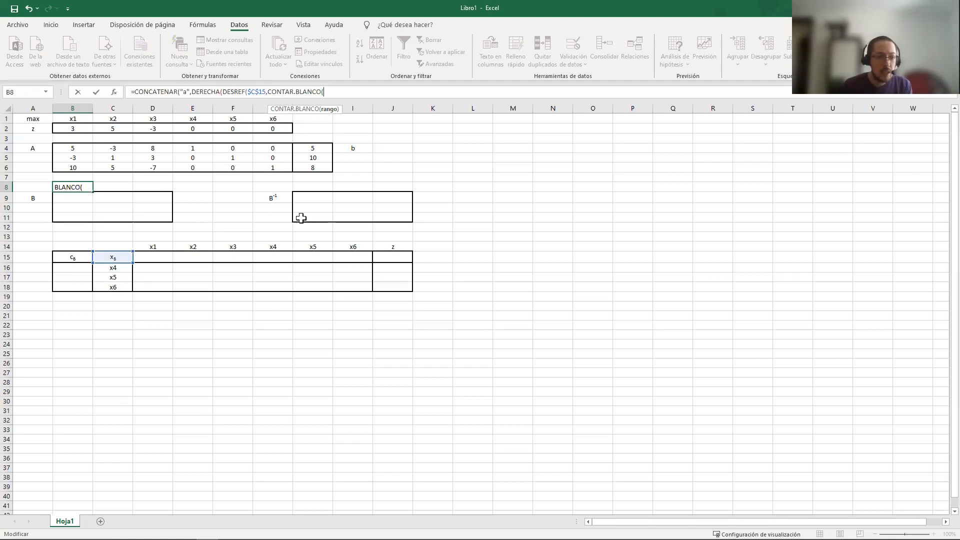
{"action": "left_click", "coordinate": [78, 227]}
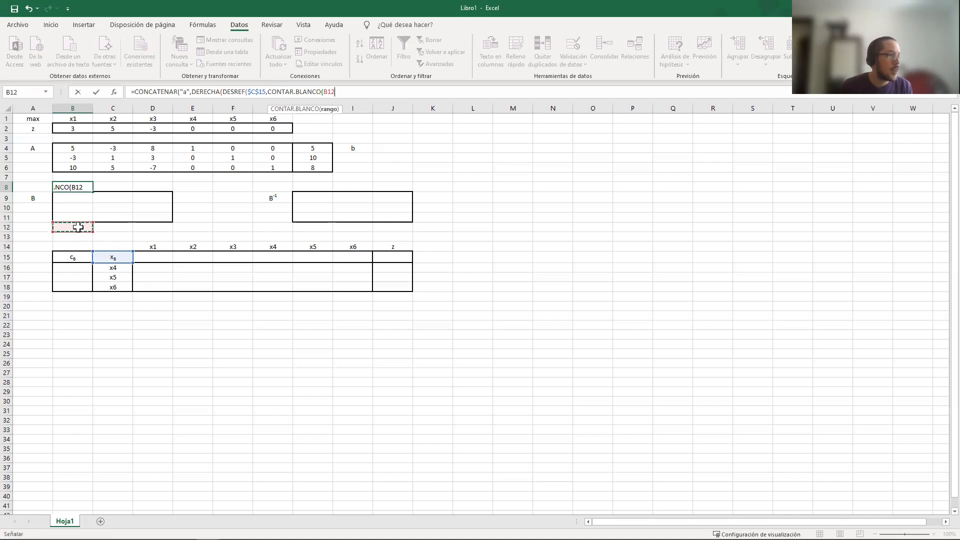
{"action": "key", "text": "F8"}
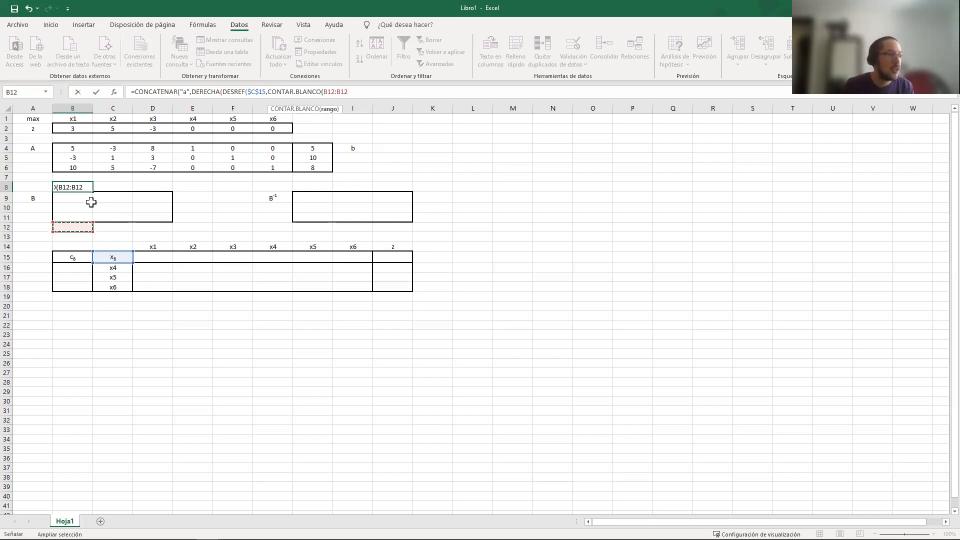
Anchor the CONTAR.BLANCO range as $B$12:B$12 and set DESREF's column offset to 0
{"action": "left_click", "coordinate": [324, 109]}
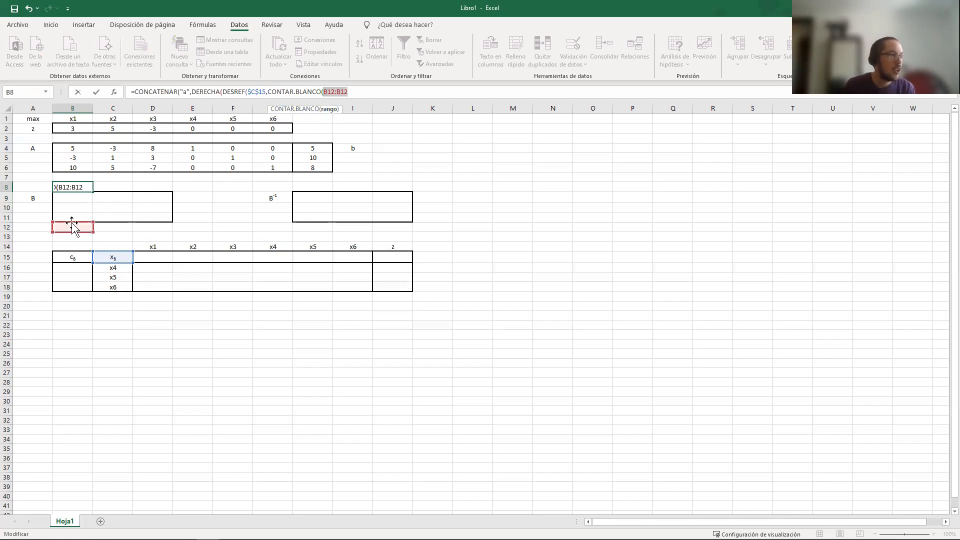
{"action": "left_click", "coordinate": [323, 92]}
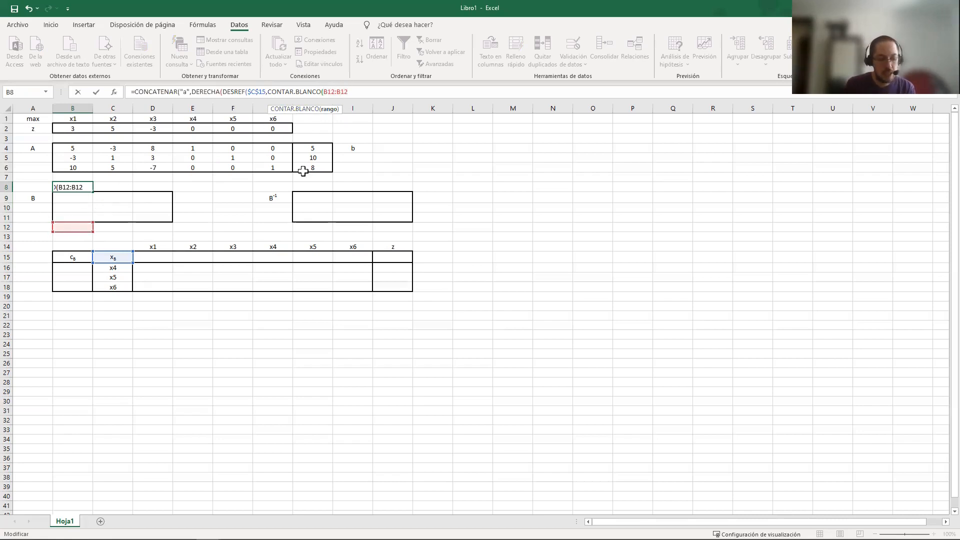
{"action": "type", "text": "$C"}
{"action": "type", "text": "$B$"}
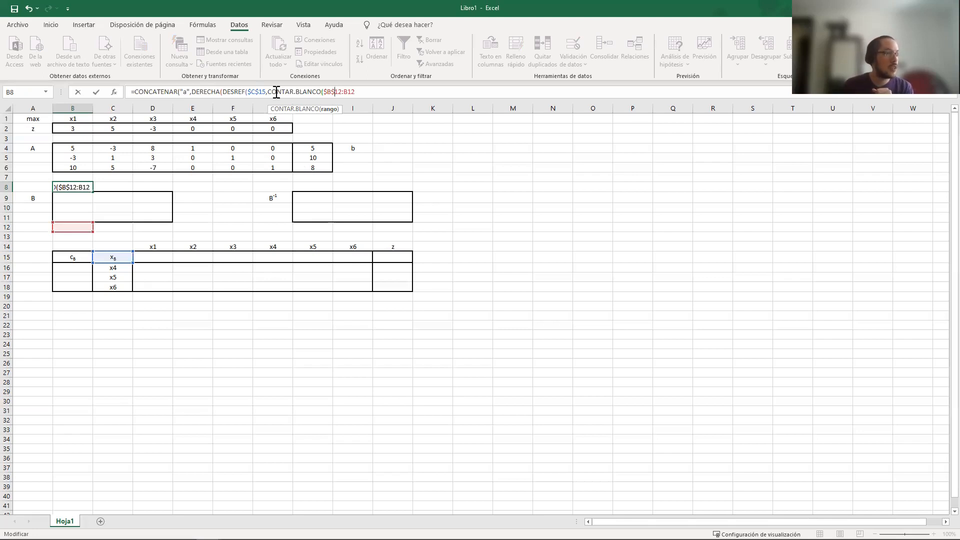
{"action": "left_click_drag", "start_coordinate": [249, 88], "coordinate": [265, 88]}
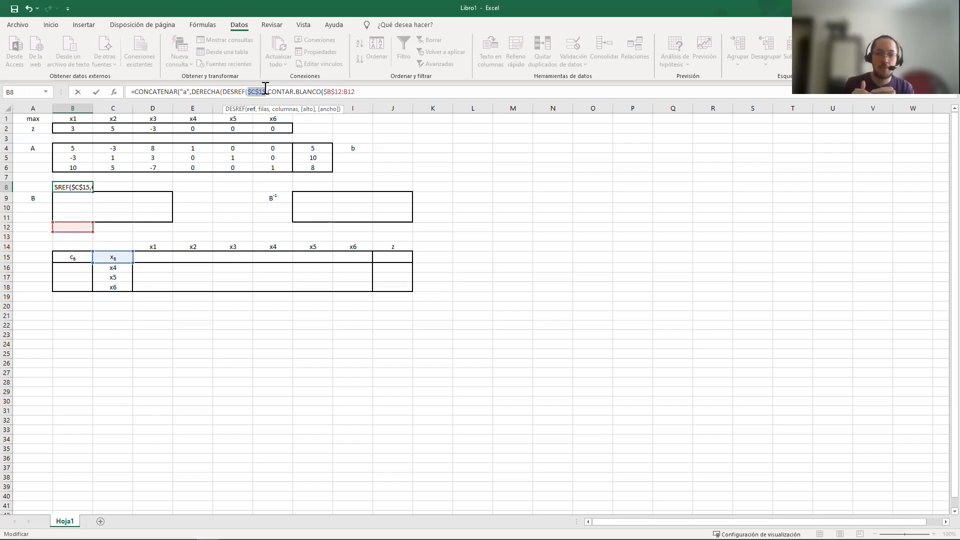
{"action": "left_click", "coordinate": [323, 92]}
{"action": "left_click_drag", "start_coordinate": [324, 92], "coordinate": [341, 92]}
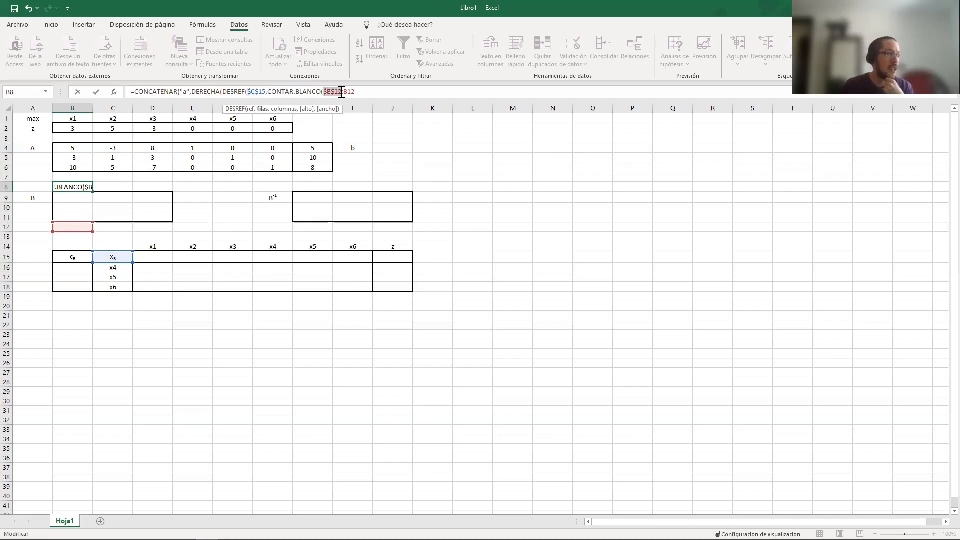
{"action": "left_click", "coordinate": [347, 94]}
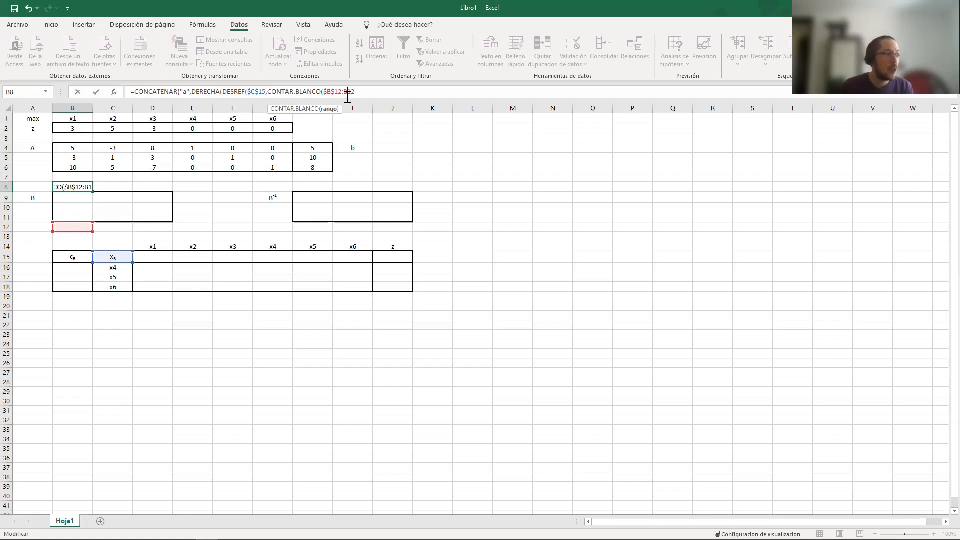
{"action": "type", "text": "$12"}
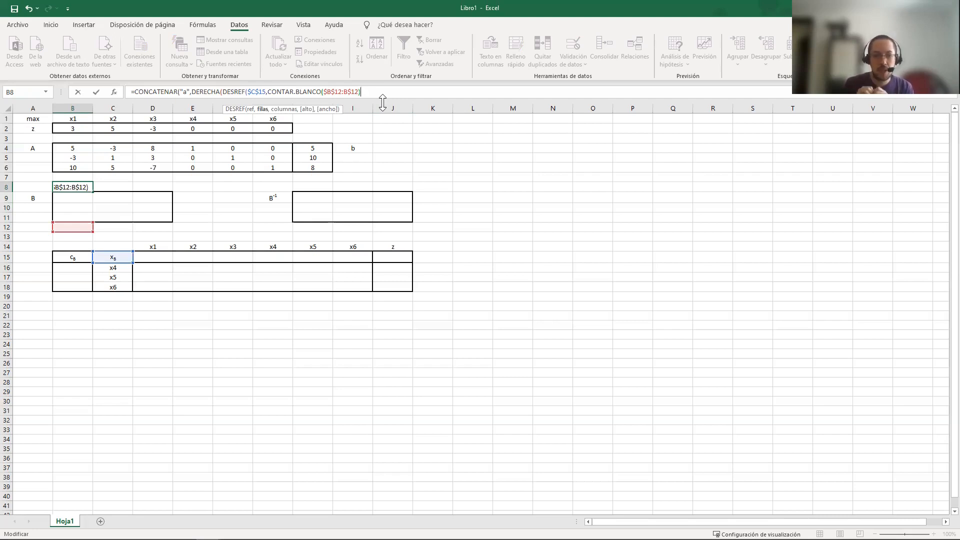
{"action": "type", "text": ",0"}
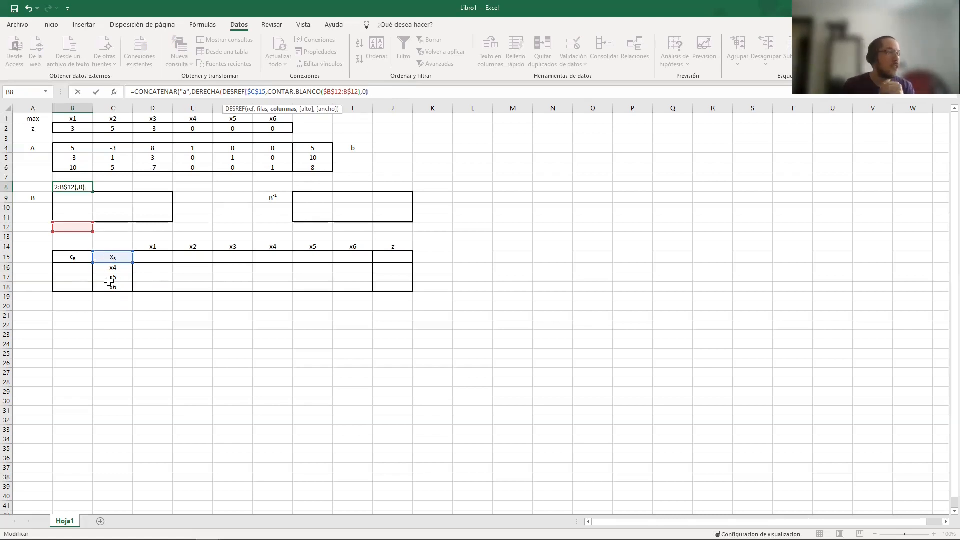
Add LARGO around a copy of the DESREF expression as the number-of-characters argument of DERECHA in B8
{"action": "left_click_drag", "start_coordinate": [223, 92], "coordinate": [376, 93]}
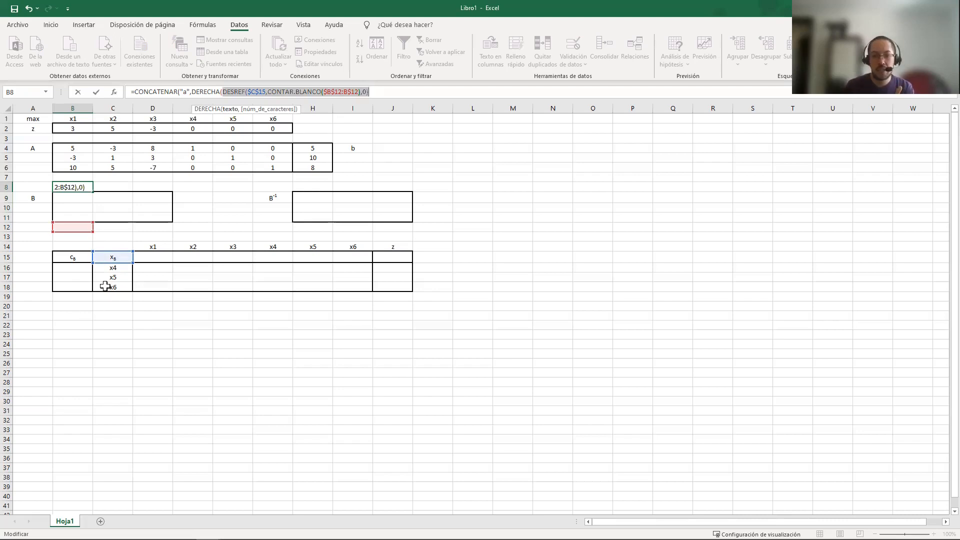
{"action": "left_click", "coordinate": [220, 93]}
{"action": "left_click_drag", "start_coordinate": [221, 93], "coordinate": [378, 91]}
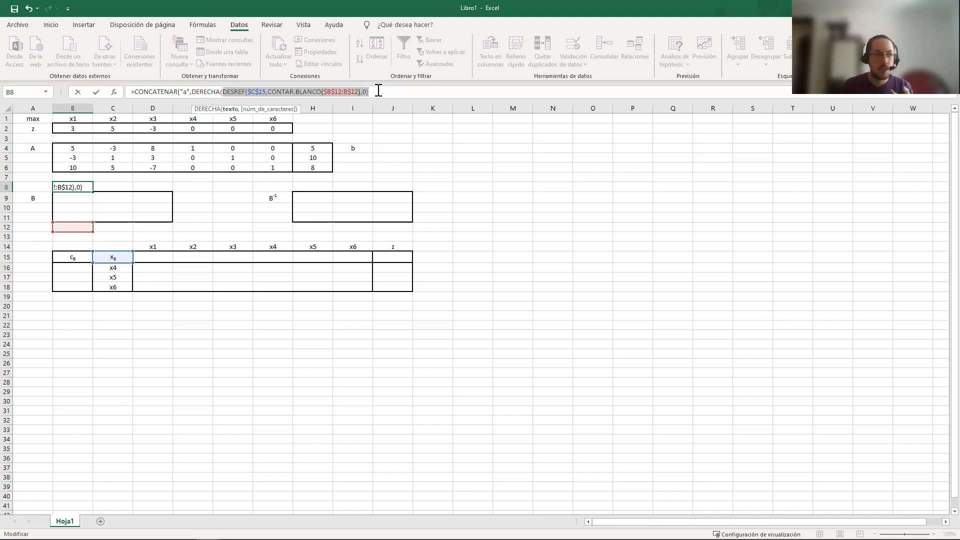
{"action": "left_click", "coordinate": [378, 90]}
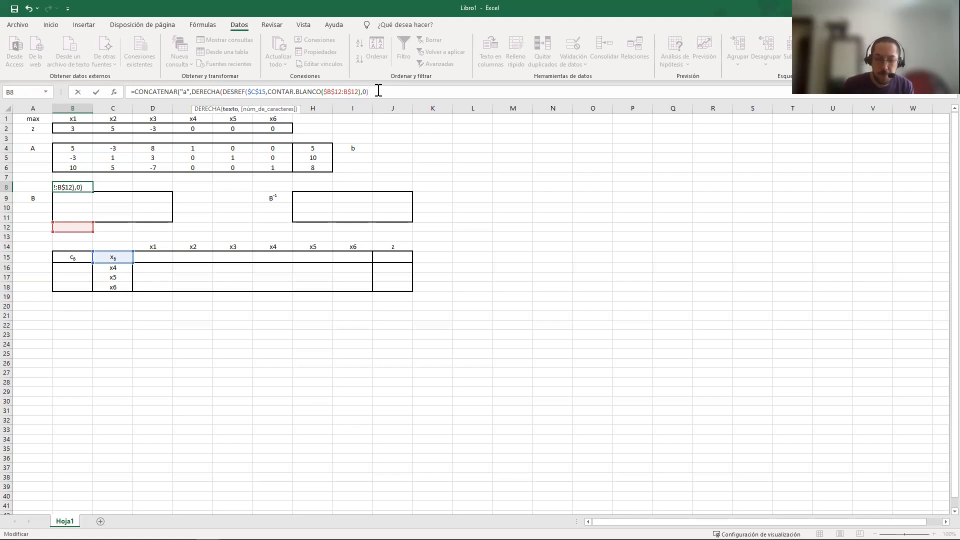
{"action": "type", "text": ","}
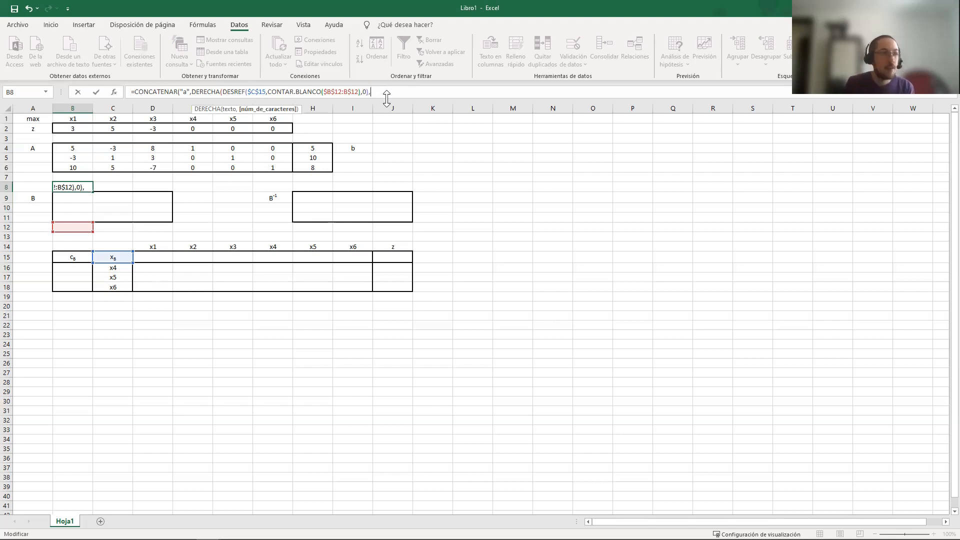
{"action": "type", "text": "LARGO("}
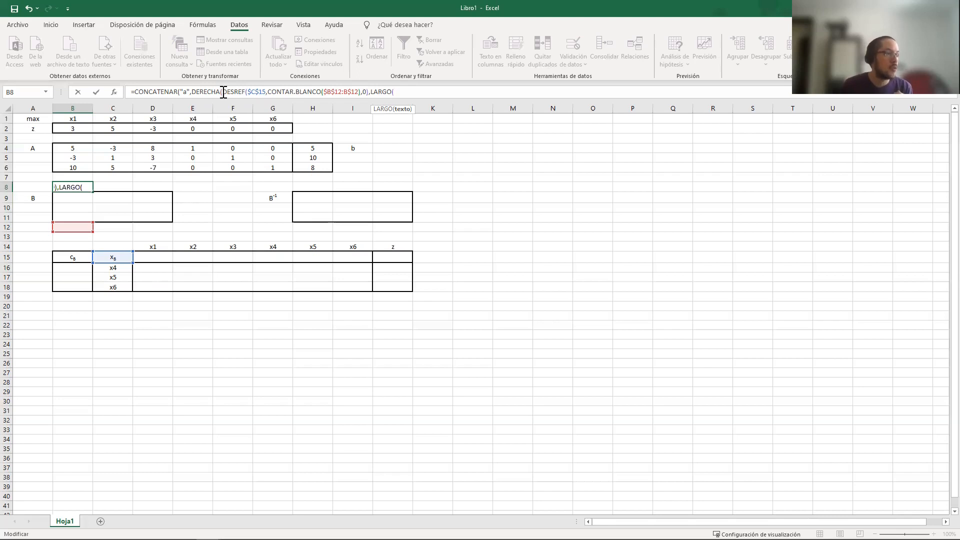
{"action": "left_click_drag", "start_coordinate": [223, 91], "coordinate": [369, 95]}
{"action": "key", "text": "ctrl+c"}
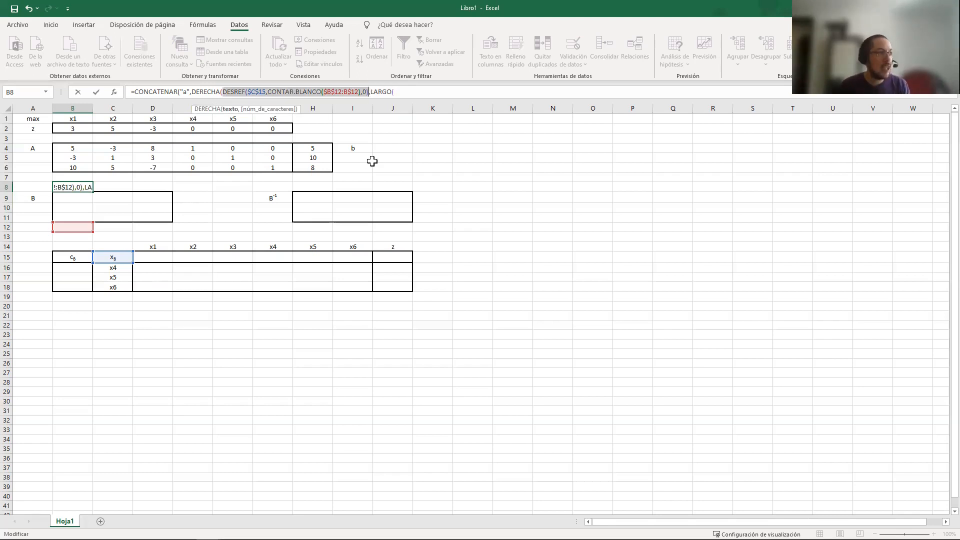
{"action": "left_click", "coordinate": [423, 92]}
{"action": "key", "text": "ctrl+v"}
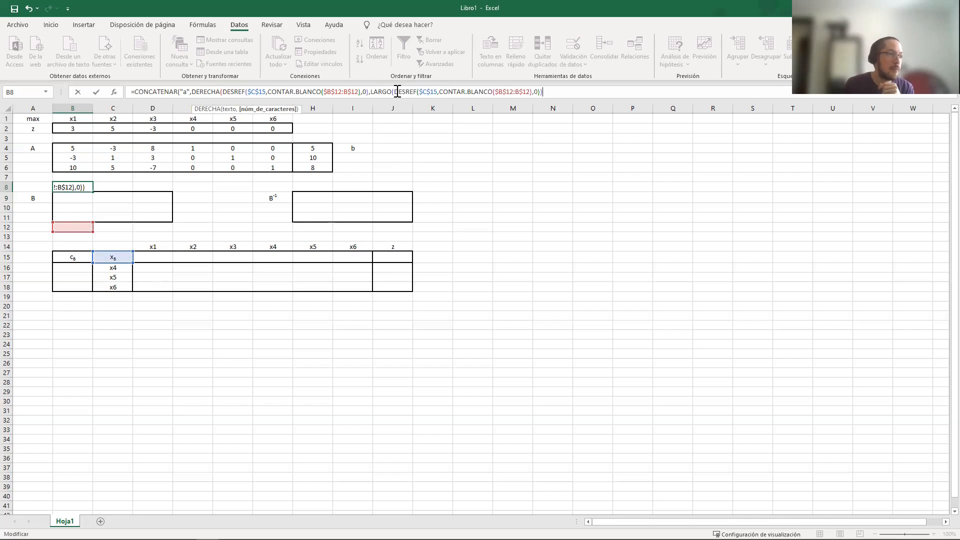
Subtract 1 from the LARGO result, close the remaining parentheses and enter the formula in B8
{"action": "left_click_drag", "start_coordinate": [394, 92], "coordinate": [543, 95]}
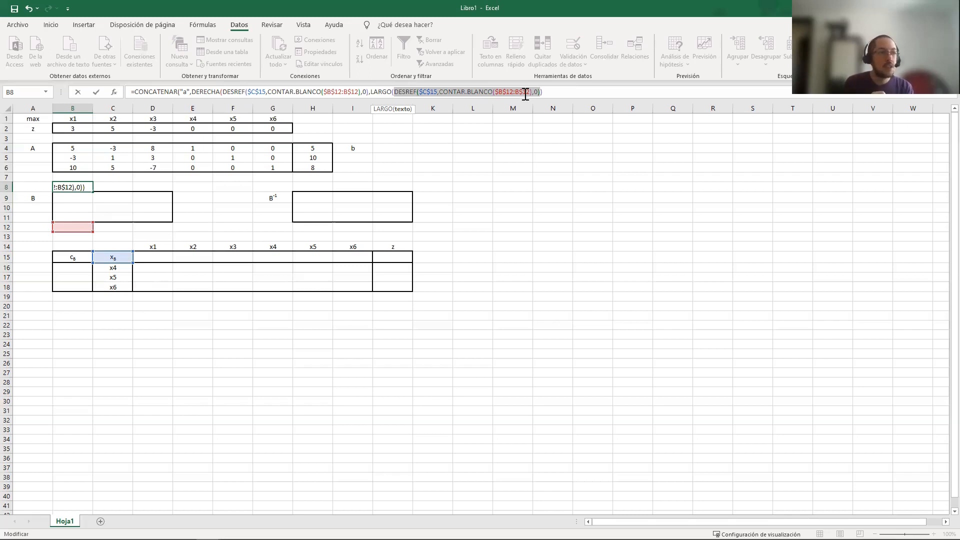
{"action": "left_click", "coordinate": [563, 92]}
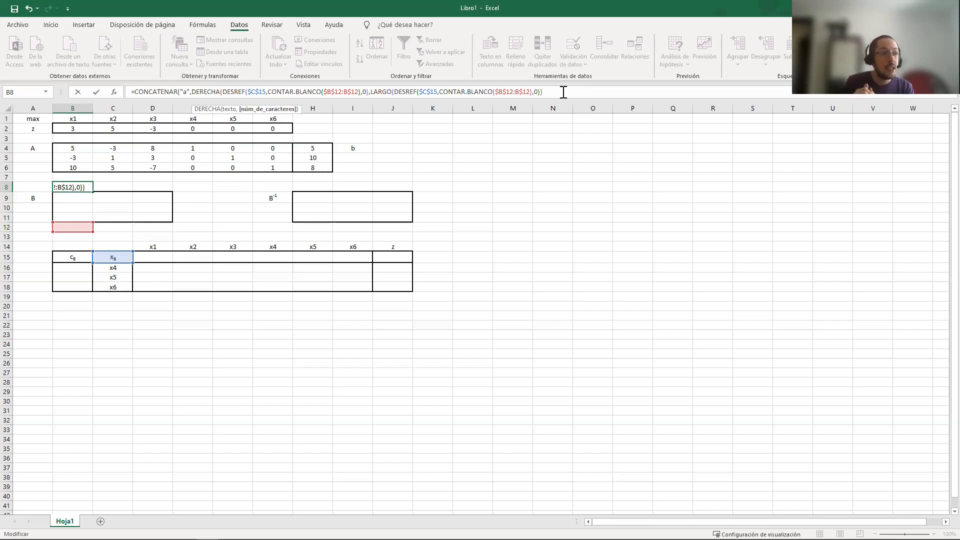
{"action": "type", "text": "-1"}
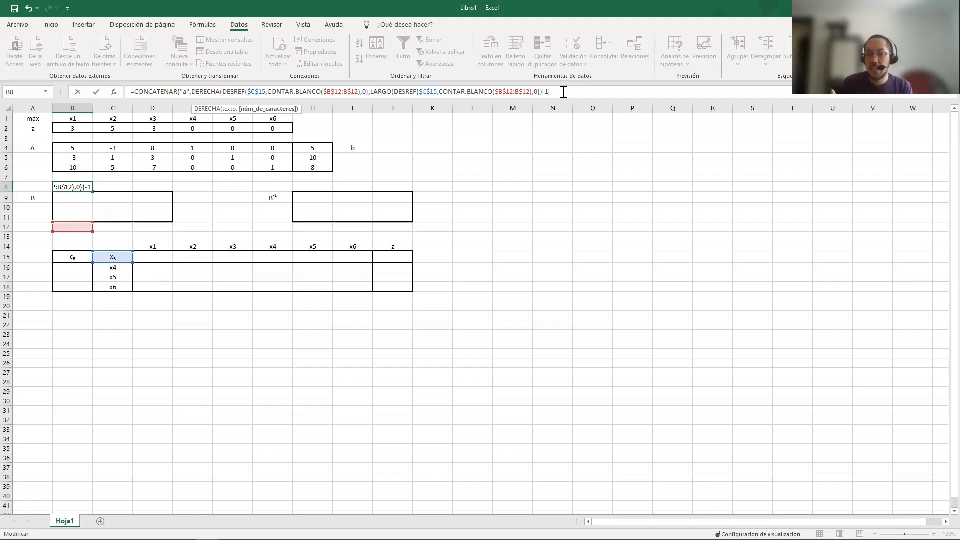
{"action": "type", "text": ")"}
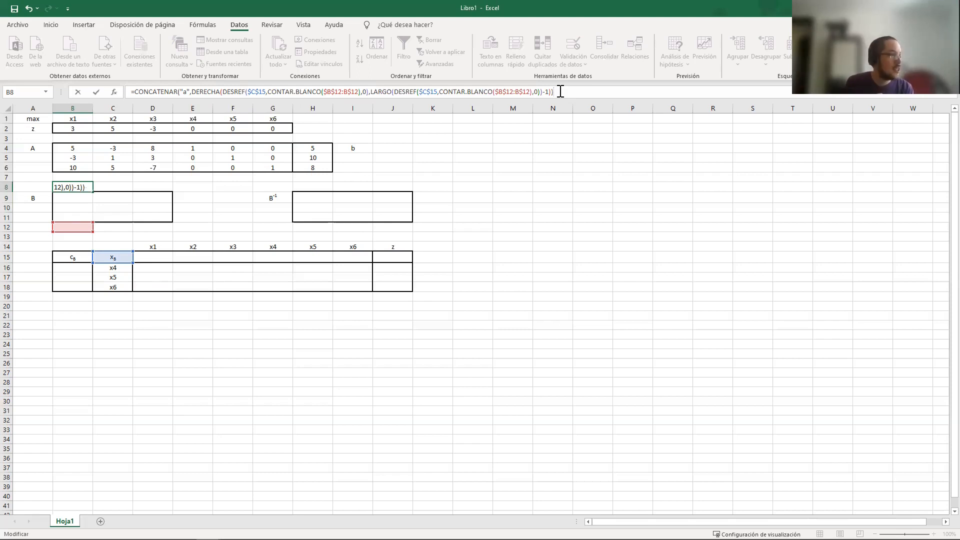
{"action": "key", "text": "ctrl+Return"}
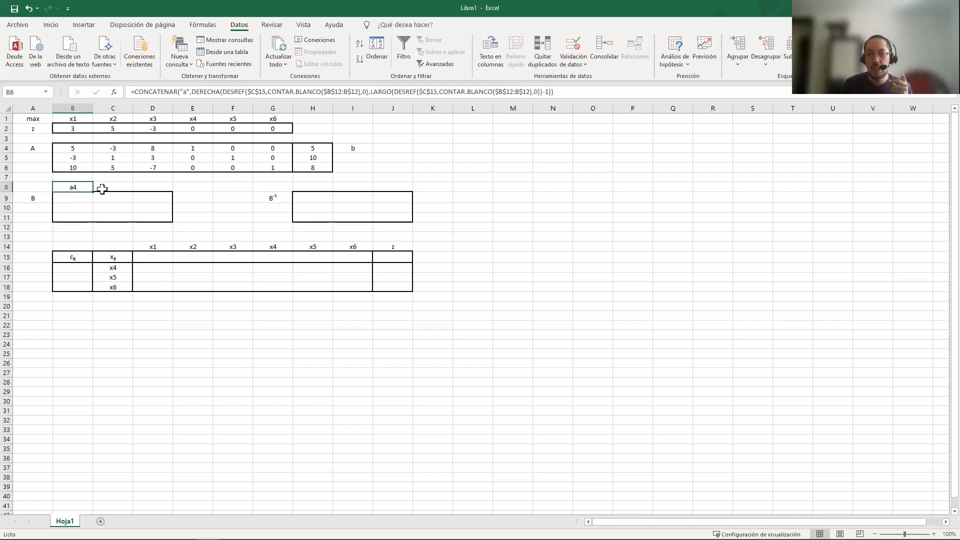
Test the B8 label by choosing x1 in C16 and switching that cell back to x4
{"action": "left_click", "coordinate": [117, 268]}
{"action": "left_click", "coordinate": [137, 269]}
{"action": "left_click", "coordinate": [122, 276]}
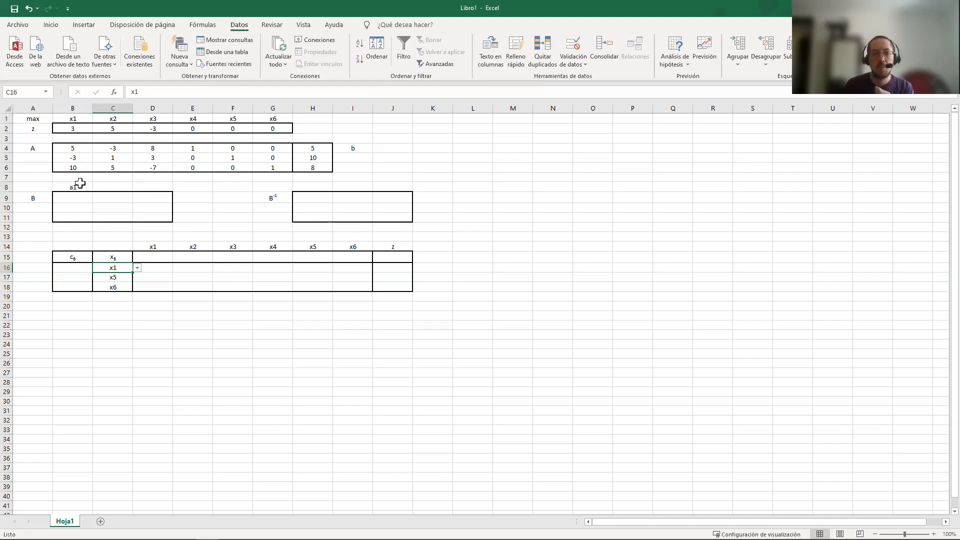
{"action": "left_click", "coordinate": [137, 268]}
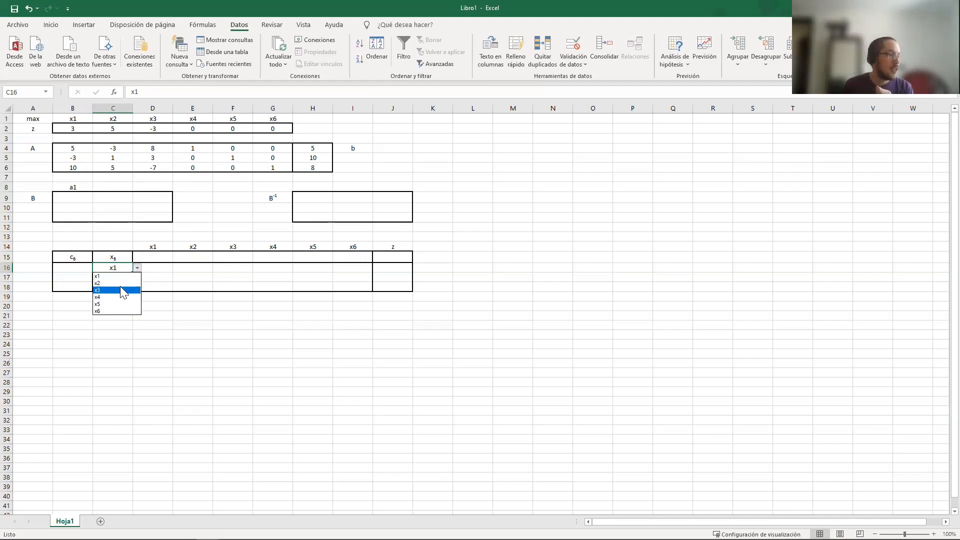
{"action": "left_click", "coordinate": [119, 297]}
Copy the B8 label formula across B8:D8, pasting formulas only
{"action": "left_click", "coordinate": [87, 187]}
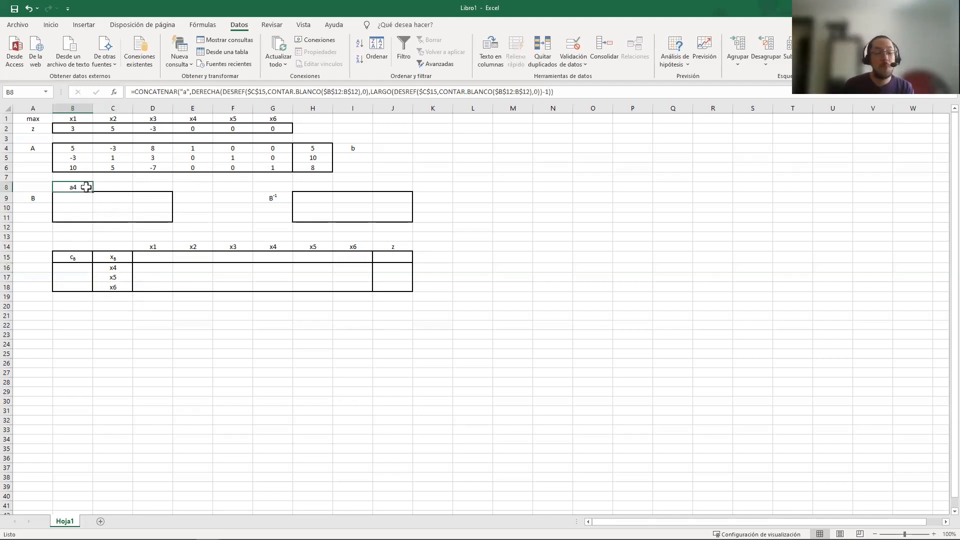
{"action": "key", "text": "ctrl+c"}
{"action": "key", "text": "shift+Right"}
{"action": "key", "text": "shift+Right"}
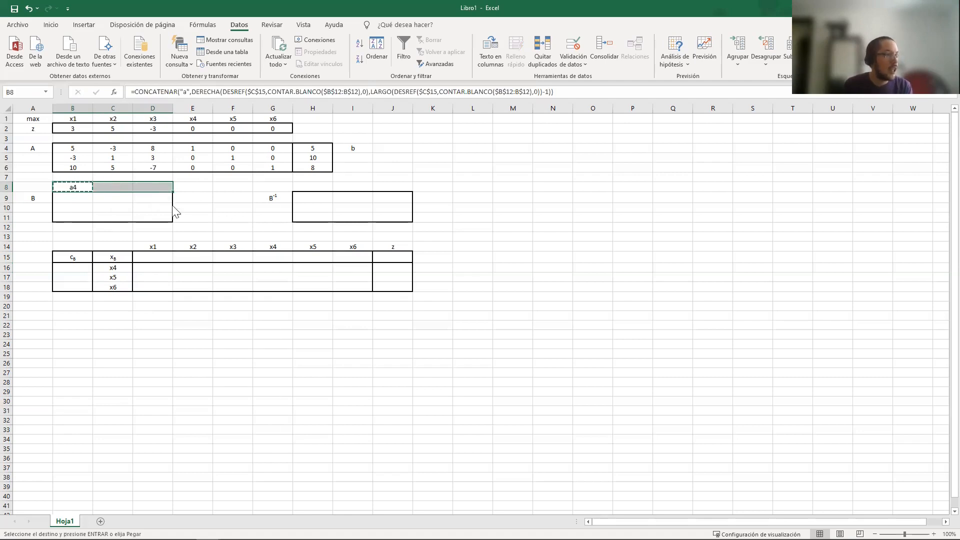
{"action": "right_click", "coordinate": [169, 187]}
{"action": "left_click", "coordinate": [220, 239]}
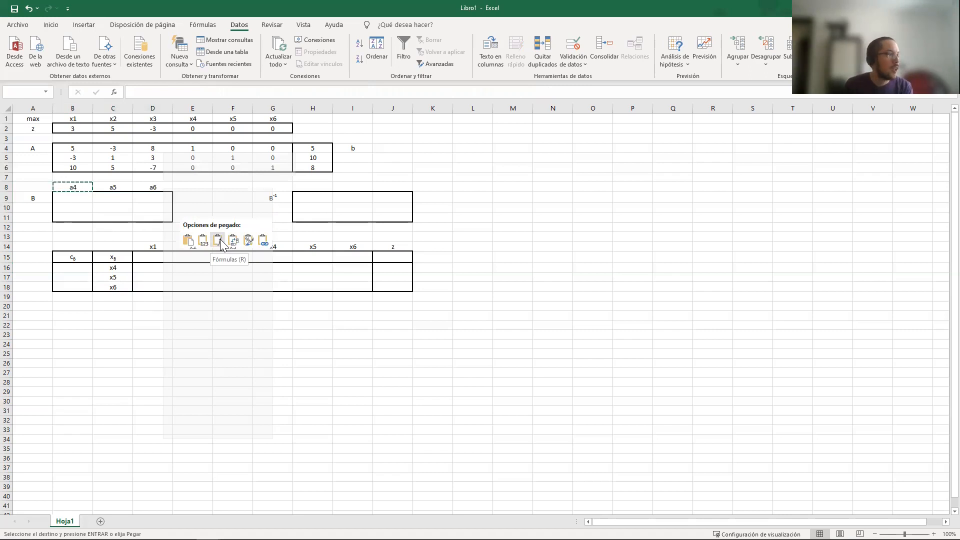
{"action": "left_click", "coordinate": [220, 239]}
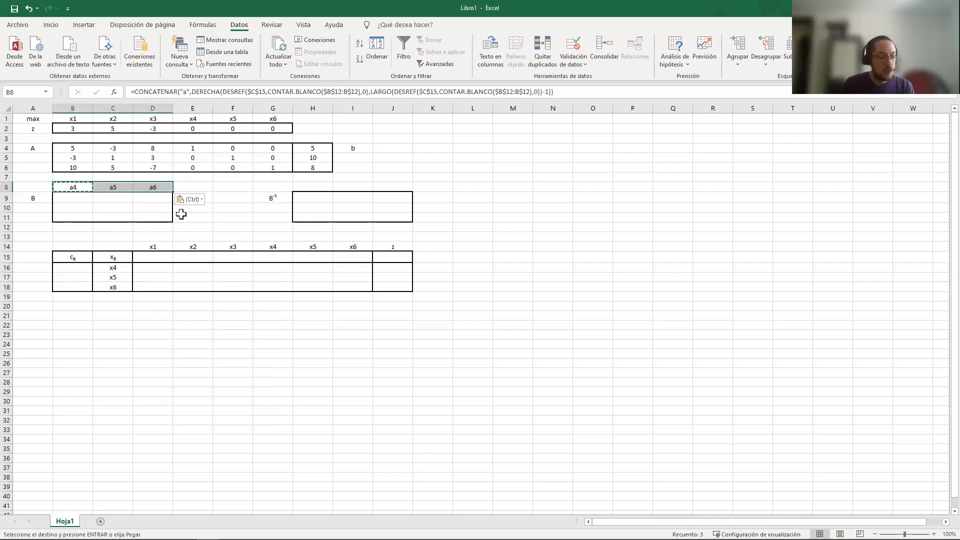
Compare the CONTAR.BLANCO ranges in the B8 and C8 formulas to check how the reference extends
{"action": "left_click", "coordinate": [122, 187]}
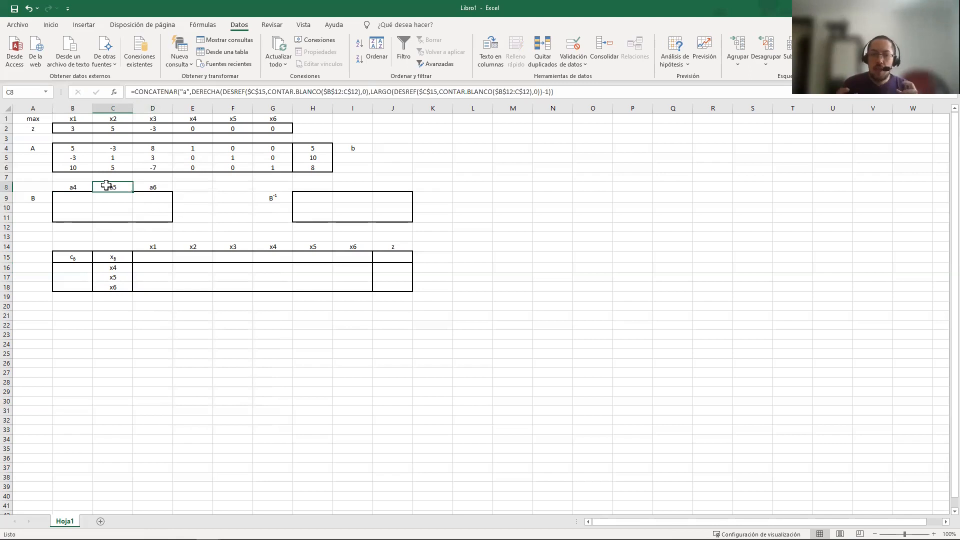
{"action": "left_click", "coordinate": [86, 186]}
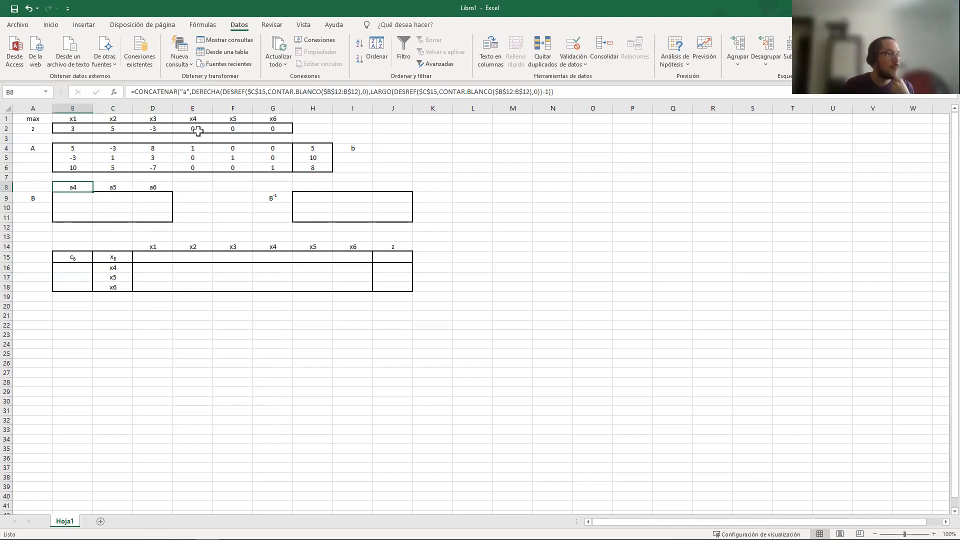
{"action": "left_click", "coordinate": [340, 91]}
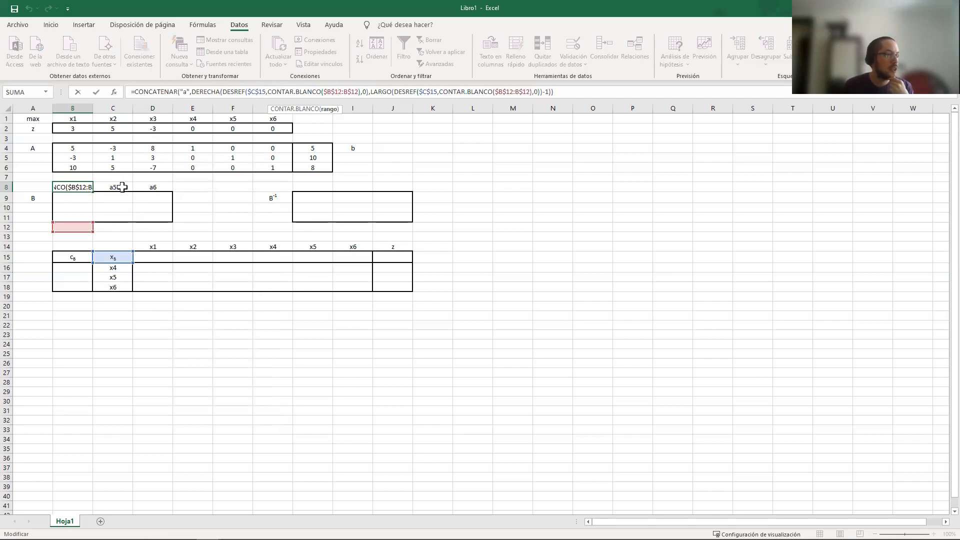
{"action": "left_click", "coordinate": [122, 187]}
{"action": "left_click", "coordinate": [350, 91]}
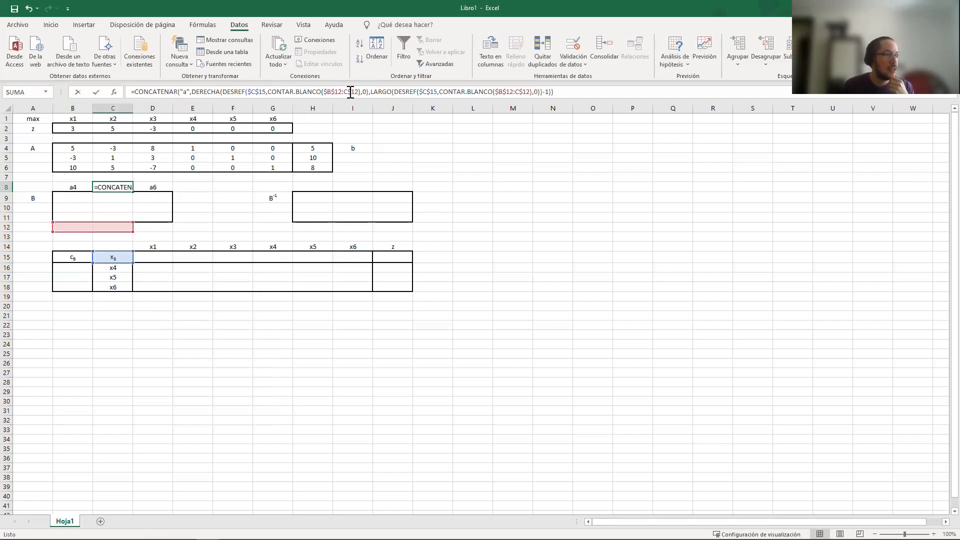
Inspect the CONTAR.BLANCO ranges in the C8 and D8 label formulas, leaving both formulas as they are
{"action": "left_click", "coordinate": [330, 91]}
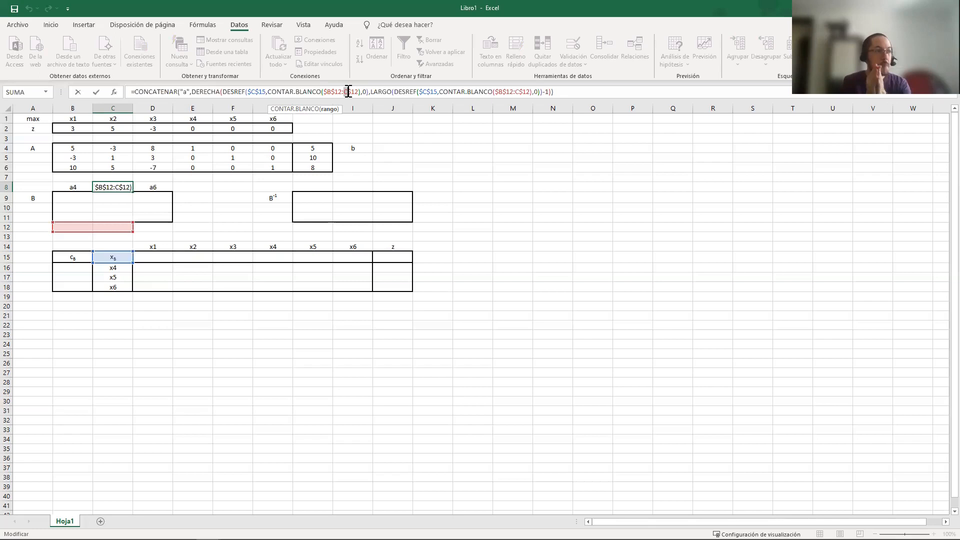
{"action": "key", "text": "Return"}
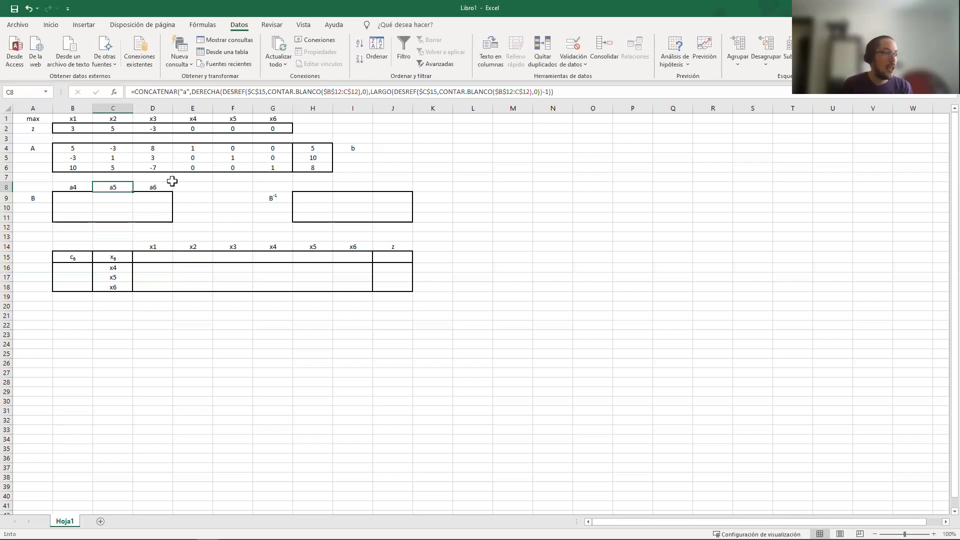
{"action": "left_click", "coordinate": [155, 188]}
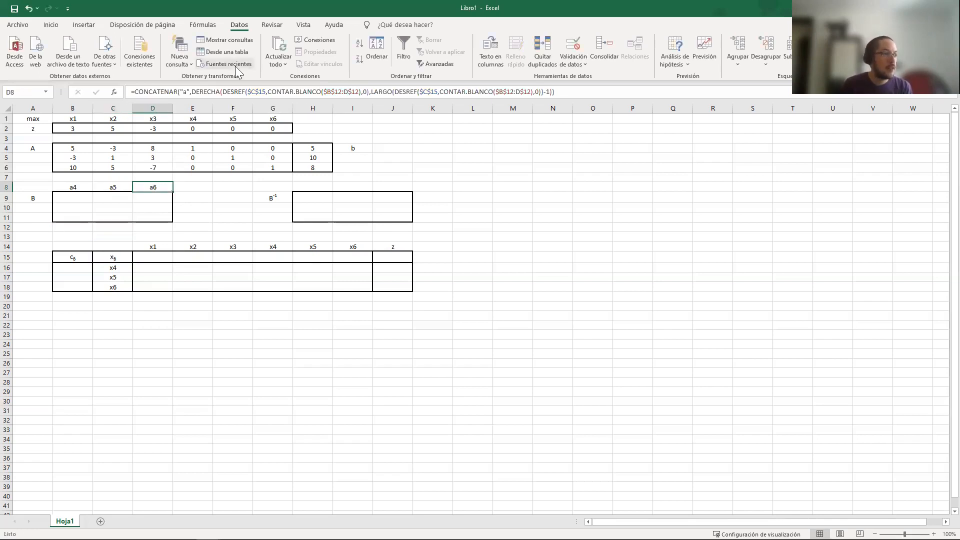
{"action": "left_click", "coordinate": [350, 93]}
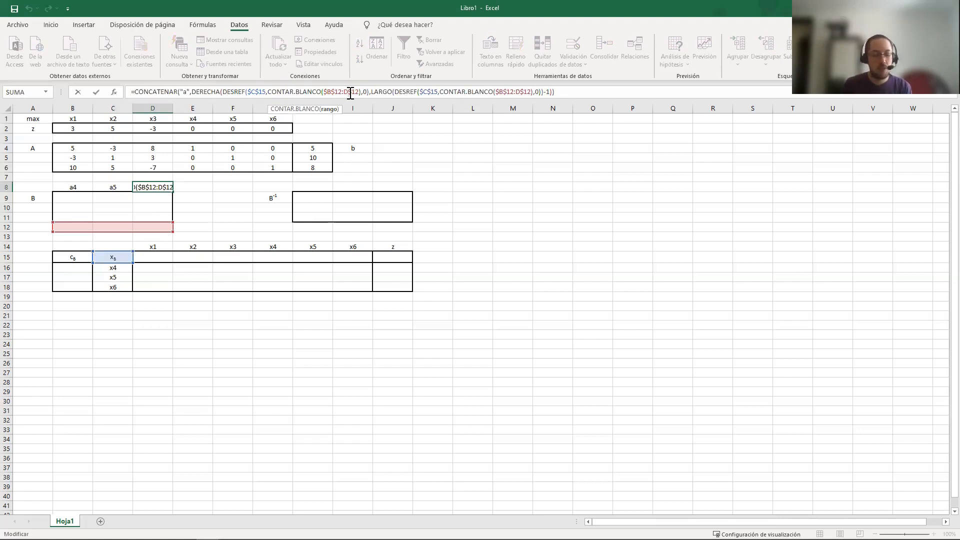
{"action": "key", "text": "Escape"}
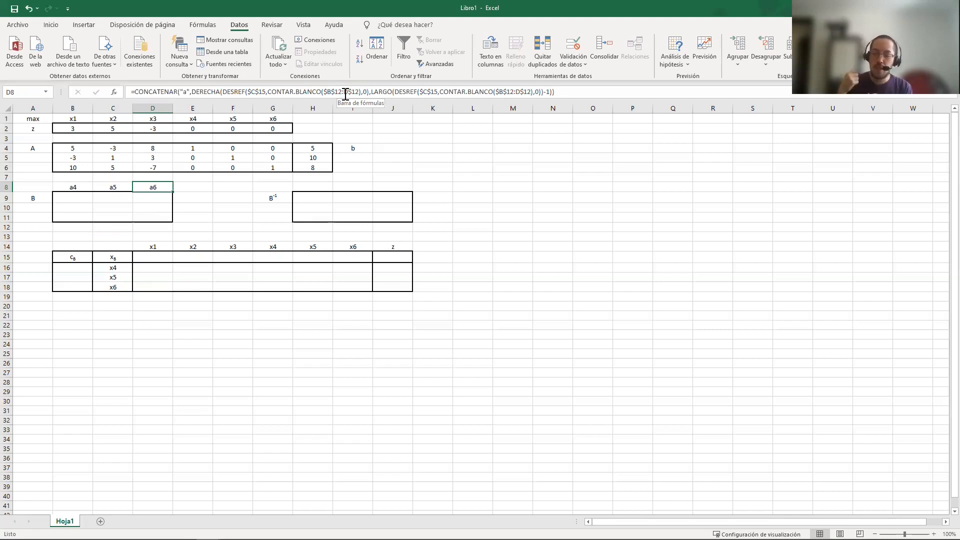
{"action": "left_click", "coordinate": [68, 190]}
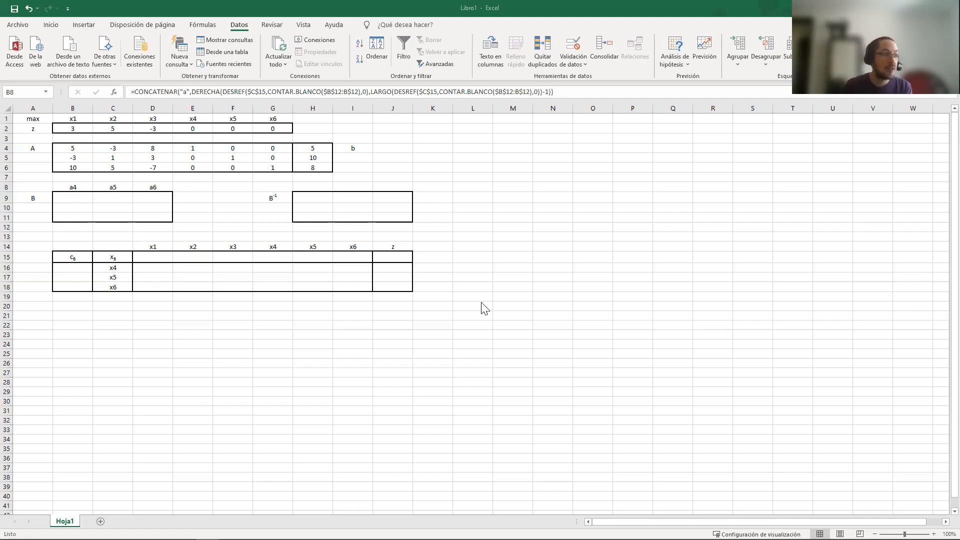
Start a DESREF formula in B9 with the absolute reference $A$3 as its starting cell
{"action": "left_click", "coordinate": [82, 198]}
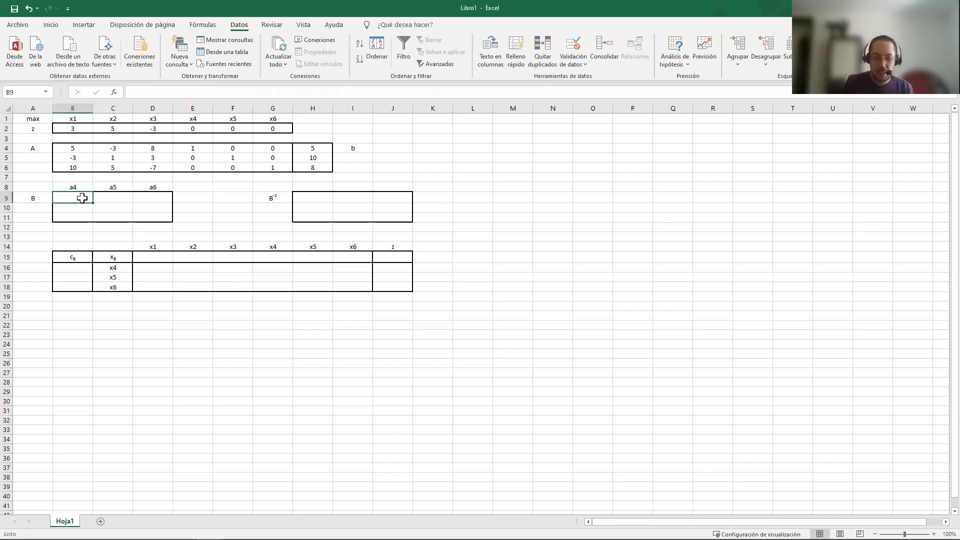
{"action": "type", "text": "="}
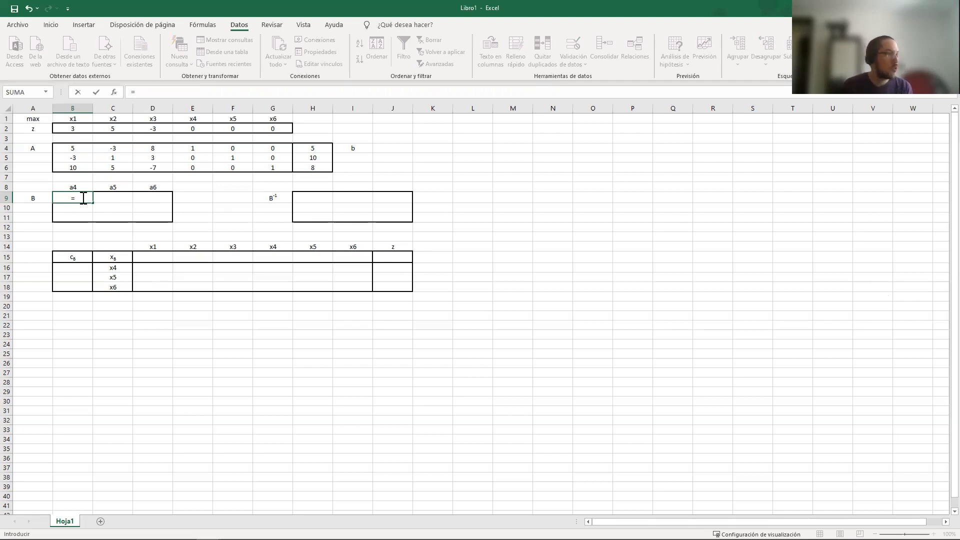
{"action": "type", "text": "DESREF("}
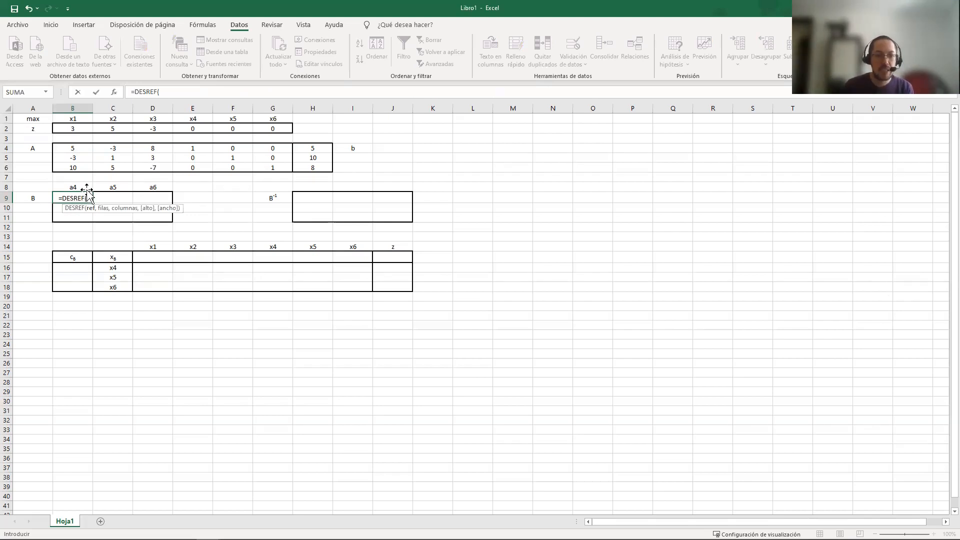
{"action": "left_click", "coordinate": [42, 138]}
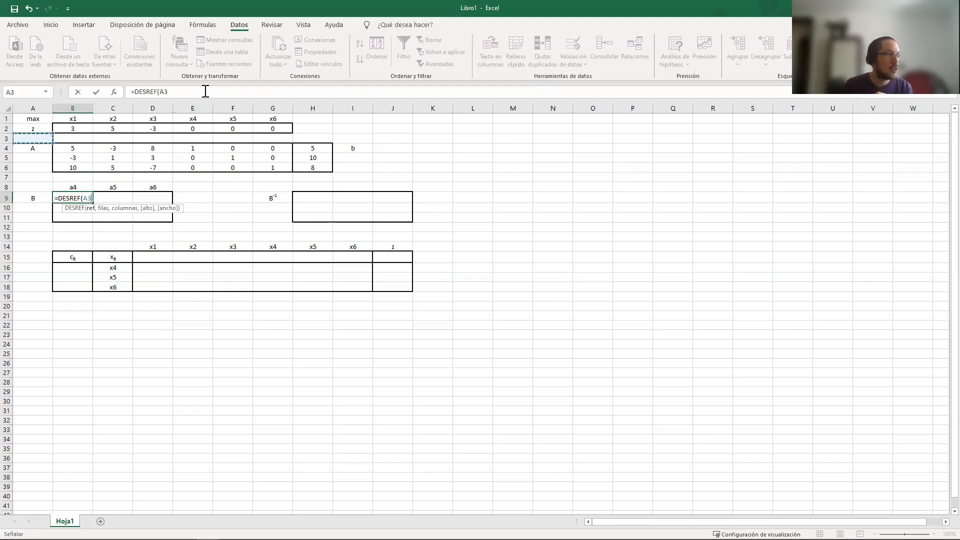
{"action": "left_click", "coordinate": [162, 92]}
{"action": "key", "text": "F4"}
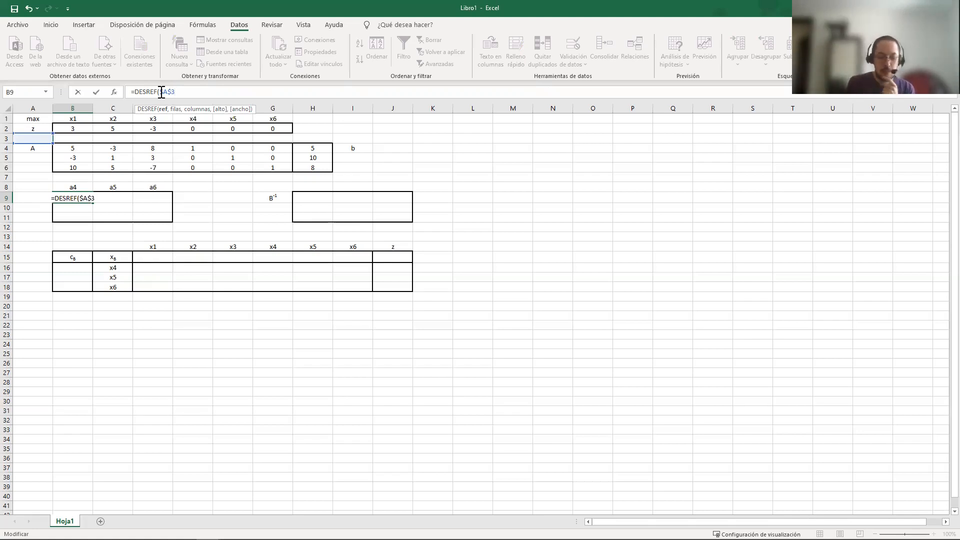
{"action": "type", "text": ","}
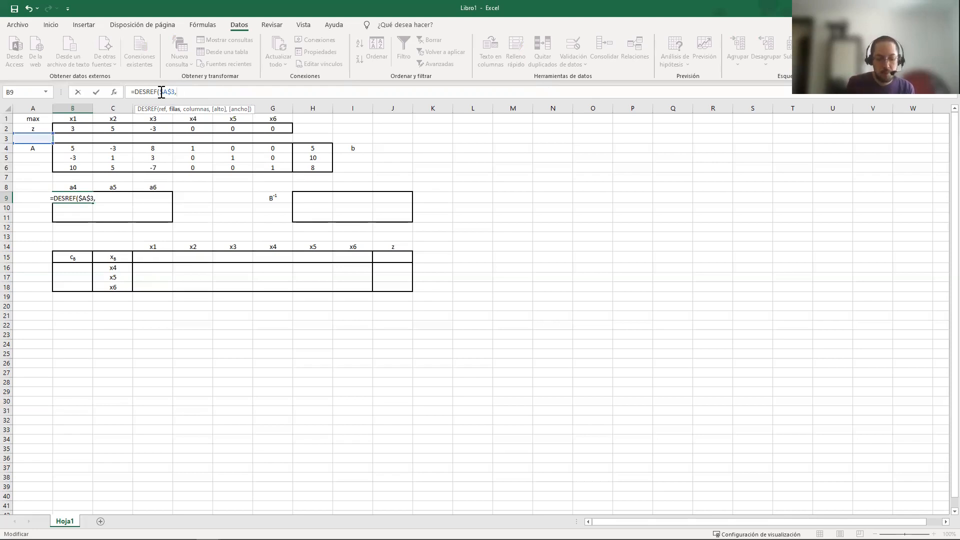
Nest CONTAR.BLANCO over the range E9:E9 as the row offset of the DESREF formula in B9
{"action": "type", "text": "CONTAR"}
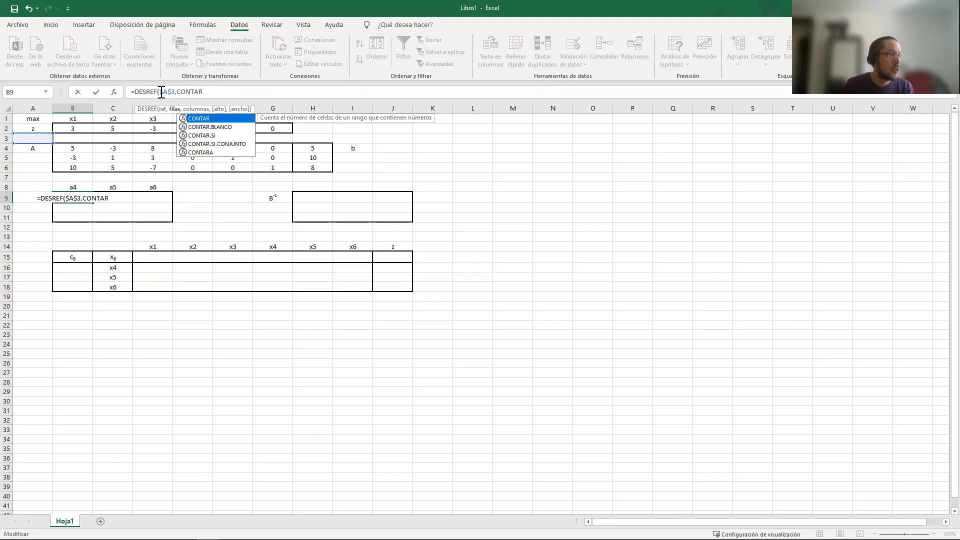
{"action": "key", "text": "Down"}
{"action": "key", "text": "Tab"}
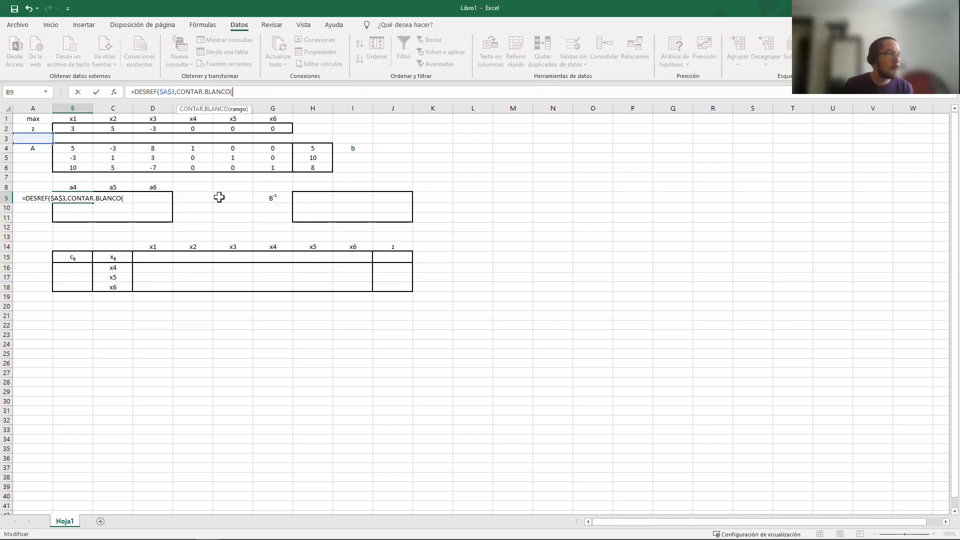
{"action": "left_click", "coordinate": [203, 195]}
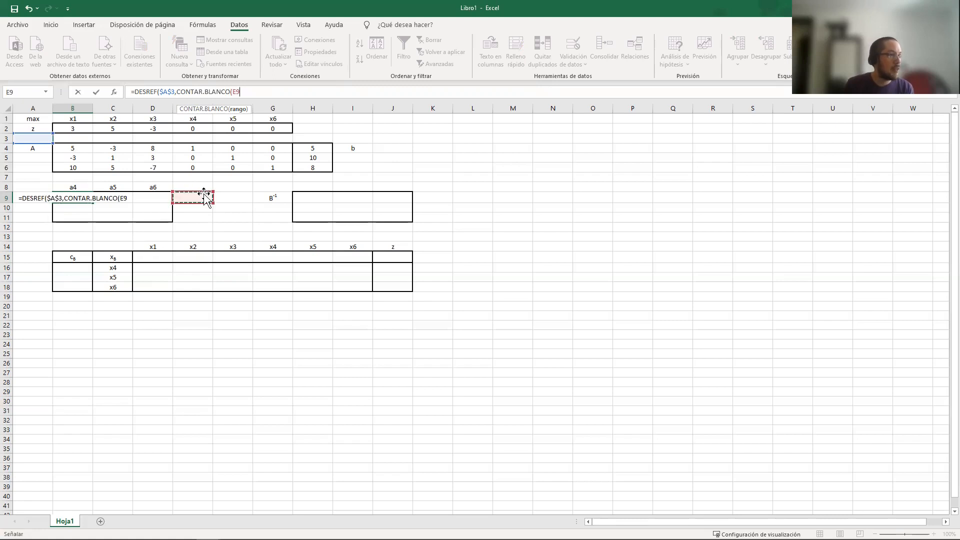
{"action": "type", "text": ":"}
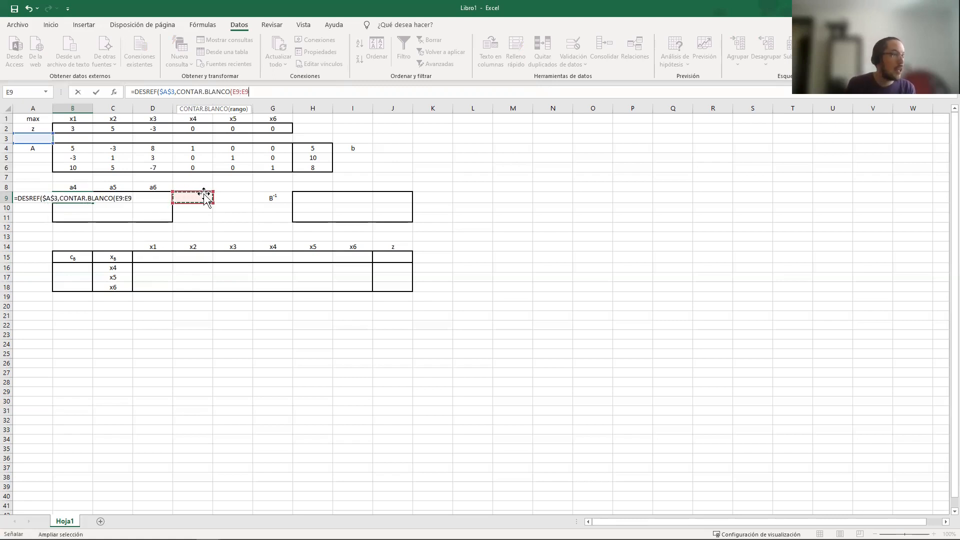
Rewrite the CONTAR.BLANCO range as $E$9:$E9 so only its final row stays relative, and close that function
{"action": "double_click", "coordinate": [235, 88]}
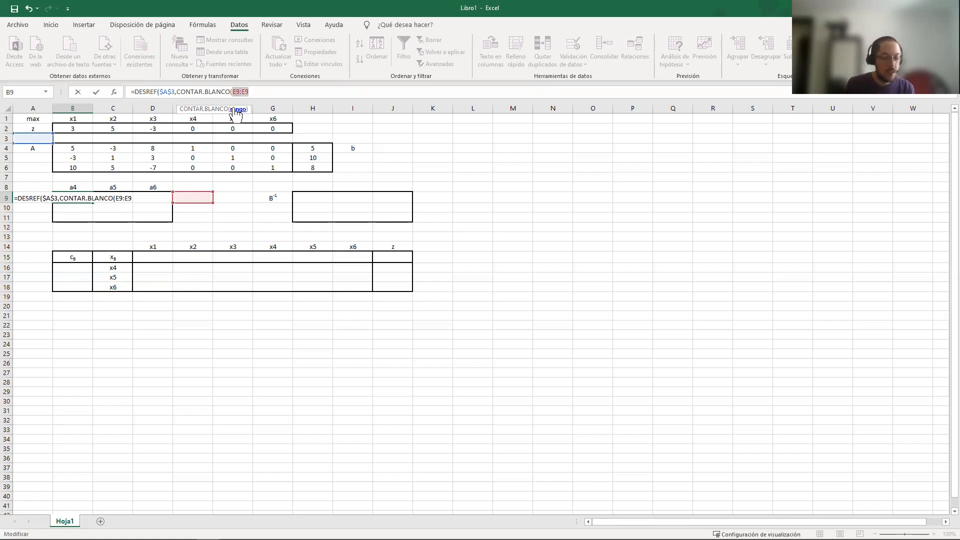
{"action": "type", "text": "$"}
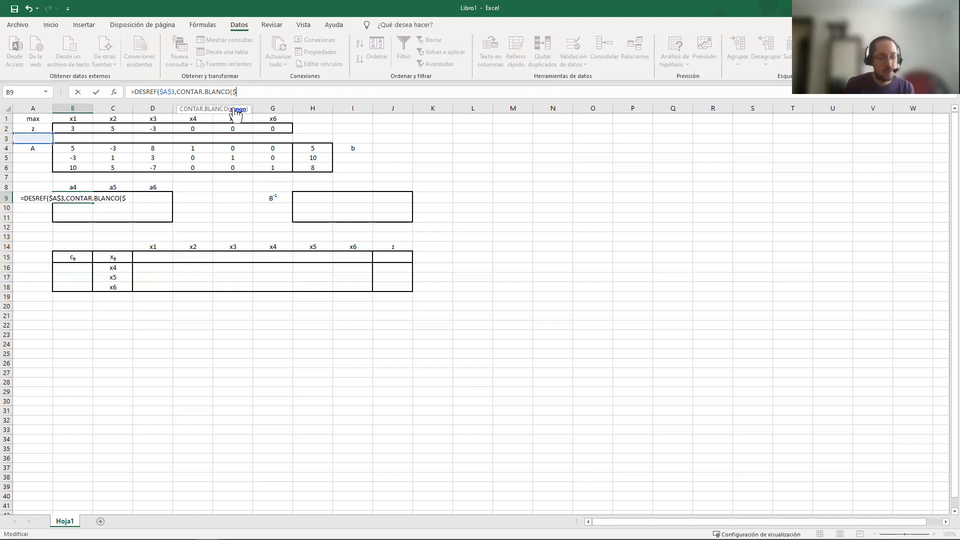
{"action": "type", "text": "E$"}
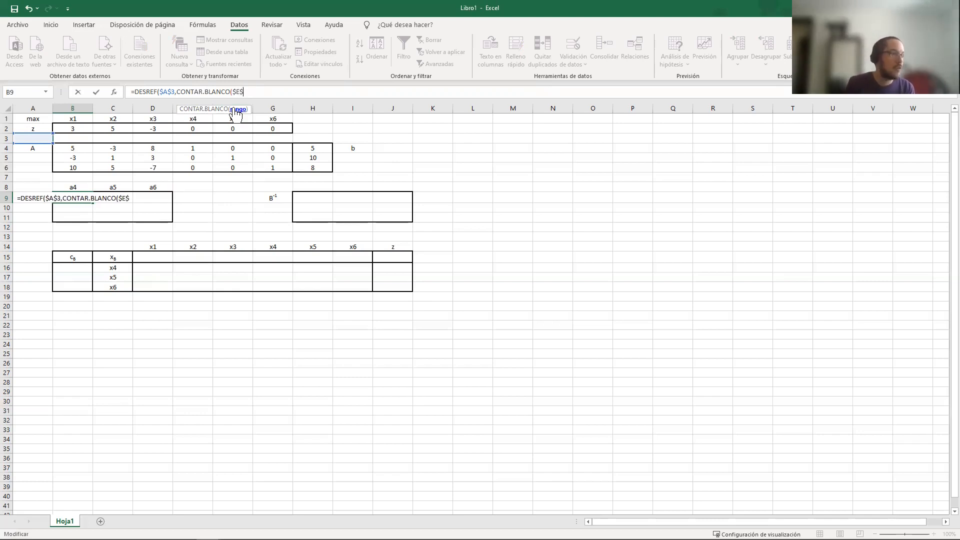
{"action": "type", "text": "9:"}
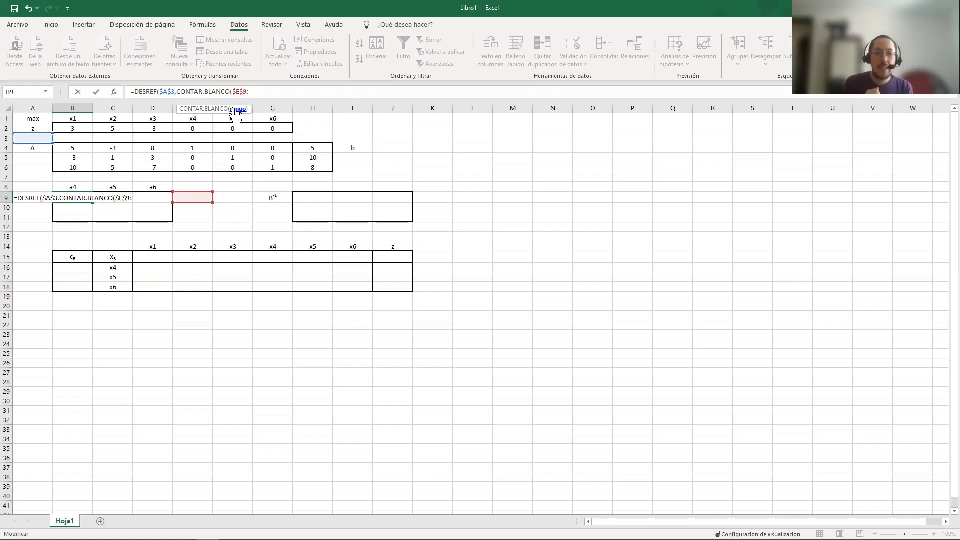
{"action": "type", "text": "$"}
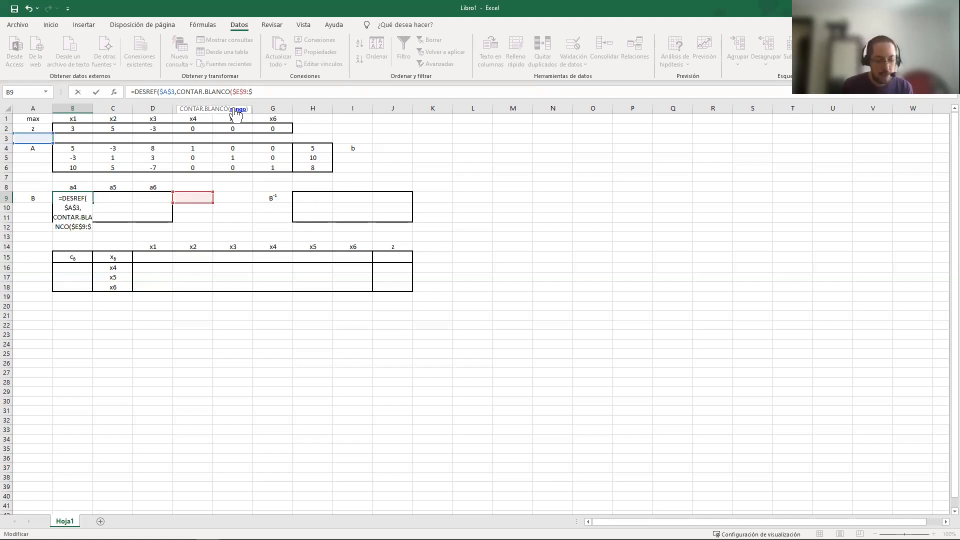
{"action": "type", "text": "E9"}
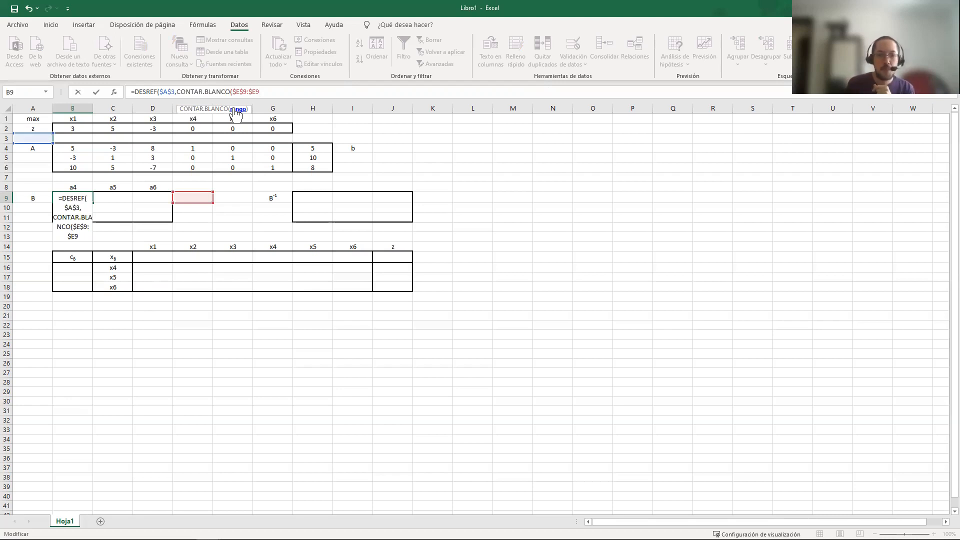
{"action": "type", "text": ")"}
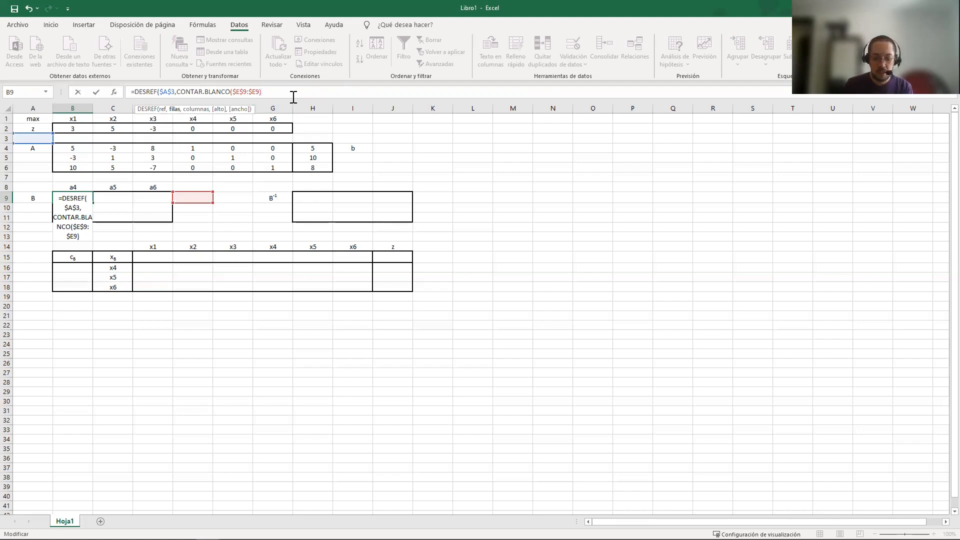
Add COINCIDIR as the column offset in the B9 formula, with a nested DESREF starting from C15 as the lookup value
{"action": "type", "text": ","}
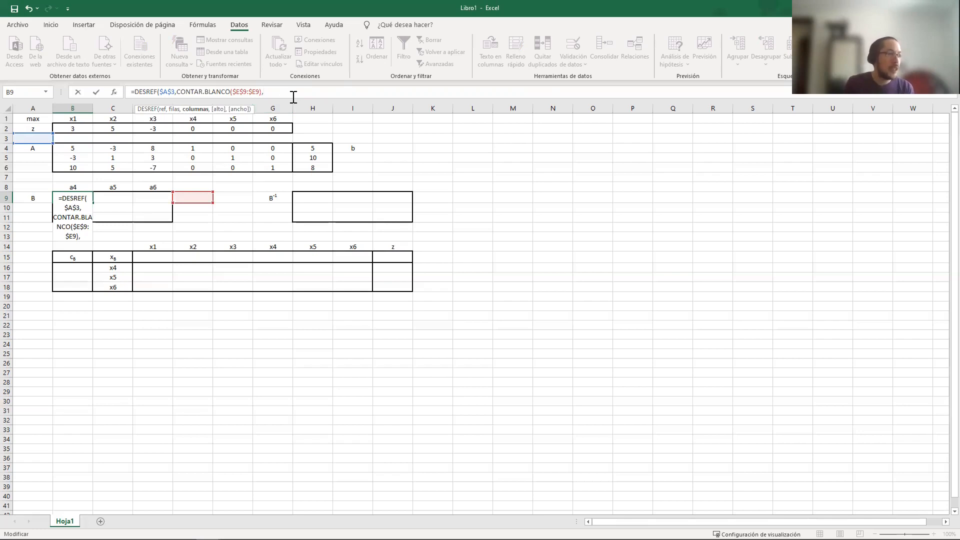
{"action": "type", "text": "COINCIDIR("}
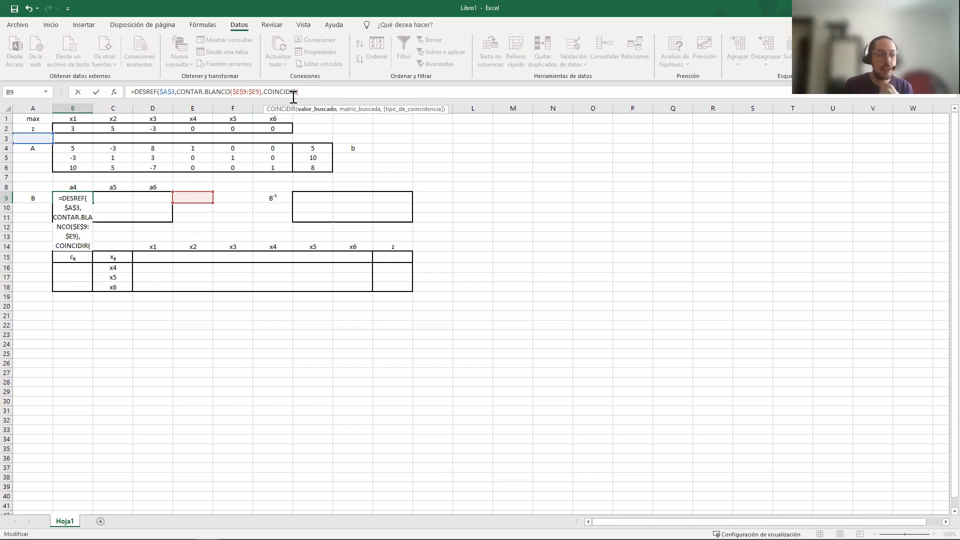
{"action": "type", "text": "DESREF("}
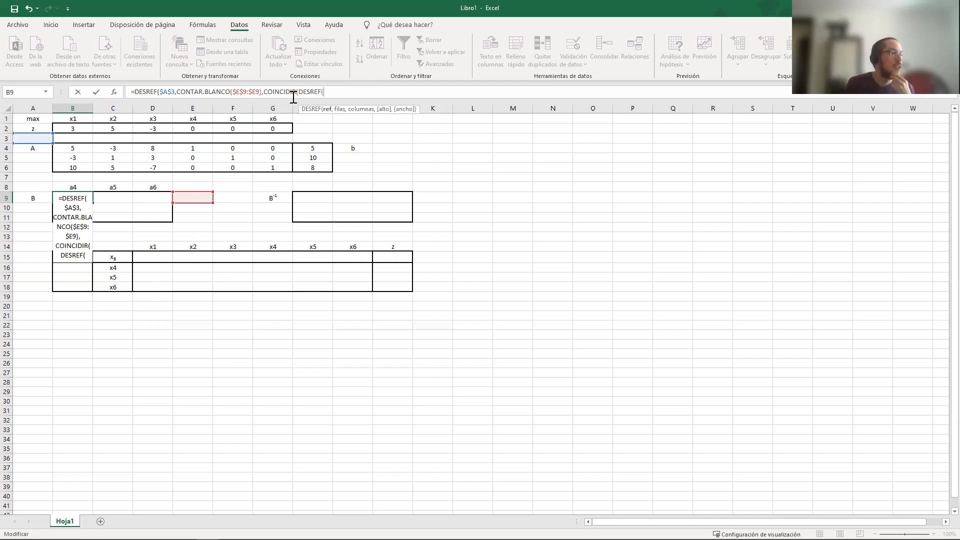
{"action": "left_click", "coordinate": [113, 257]}
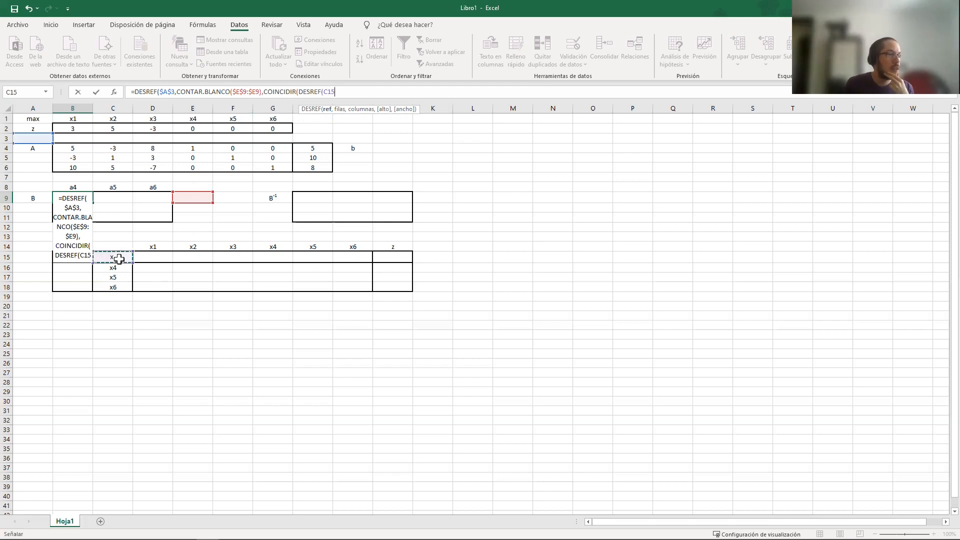
Make the nested DESREF's starting reference absolute as $C$15
{"action": "left_click", "coordinate": [323, 92]}
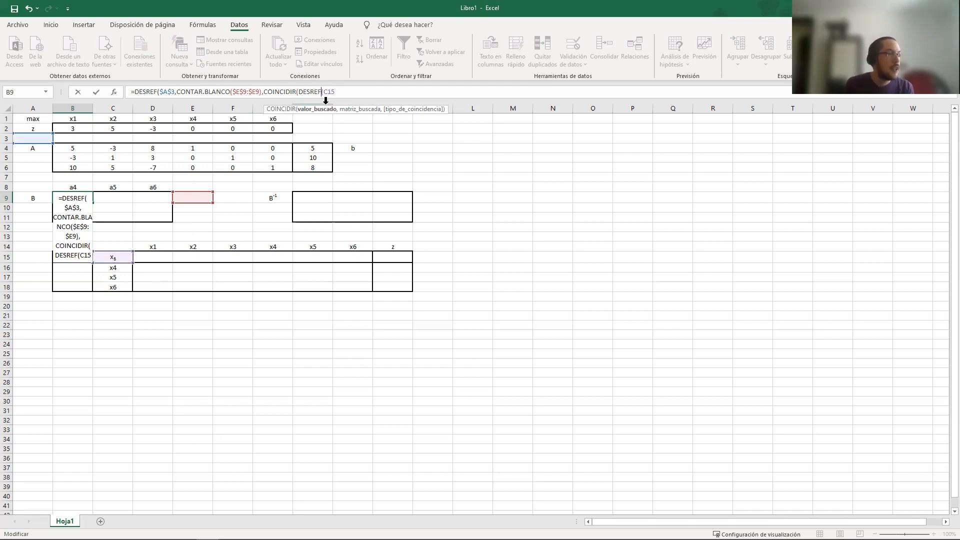
{"action": "left_click", "coordinate": [323, 93]}
{"action": "type", "text": "#"}
{"action": "key", "text": "Right"}
{"action": "type", "text": "#"}
{"action": "key", "text": "BackSpace"}
{"action": "key", "text": "BackSpace"}
{"action": "key", "text": "BackSpace"}
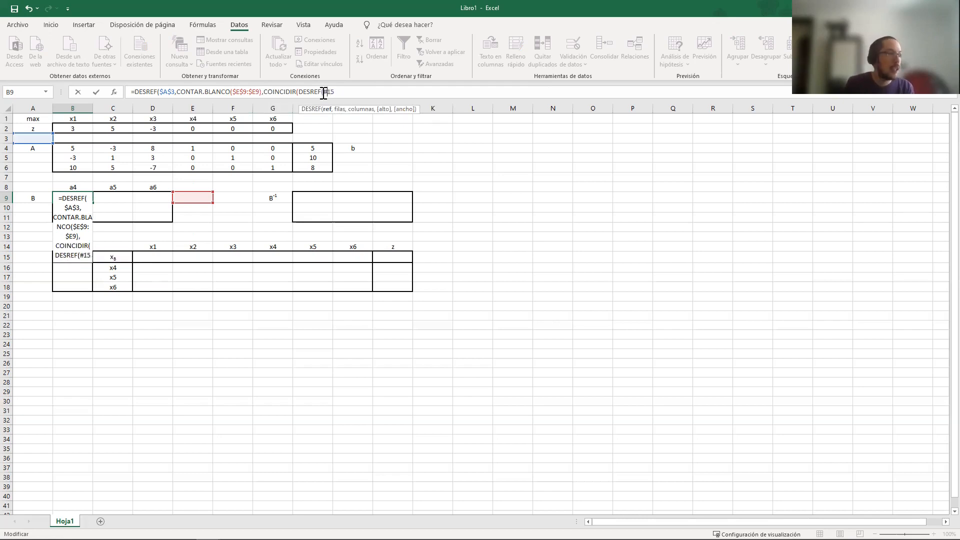
{"action": "type", "text": "$C$15"}
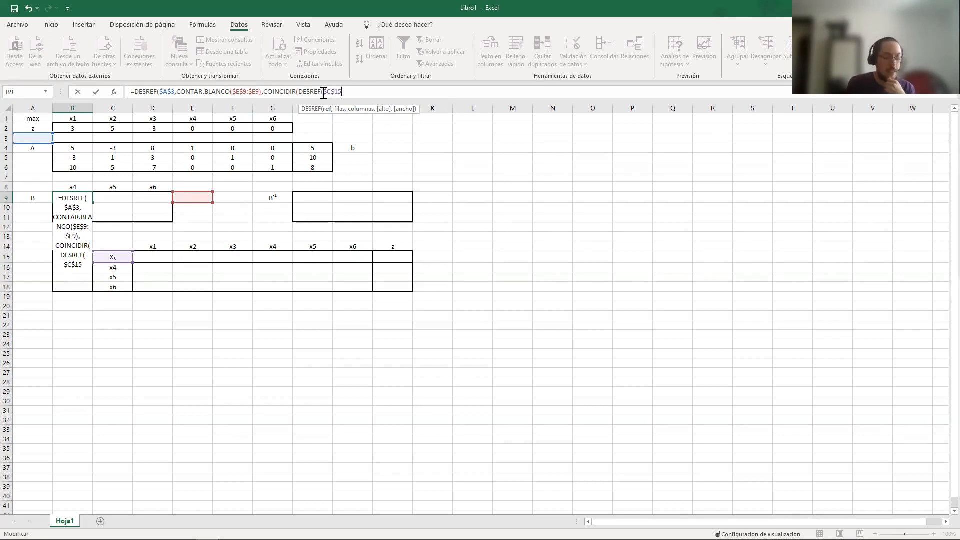
{"action": "type", "text": ",CONTAR"}
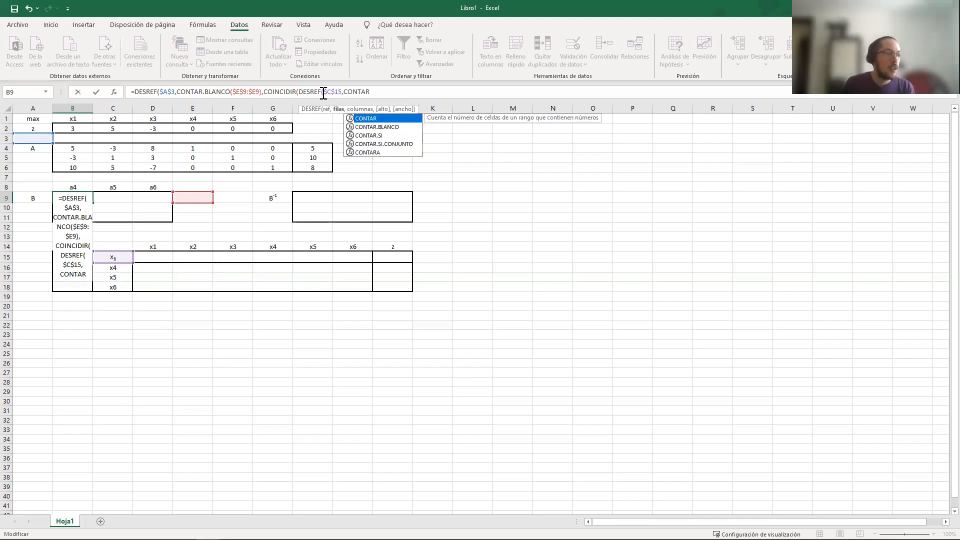
Add CONTAR.BLANCO over the range B12:B12 as the row offset of the nested DESREF in the B9 formula
{"action": "type", "text": ".BLANCO("}
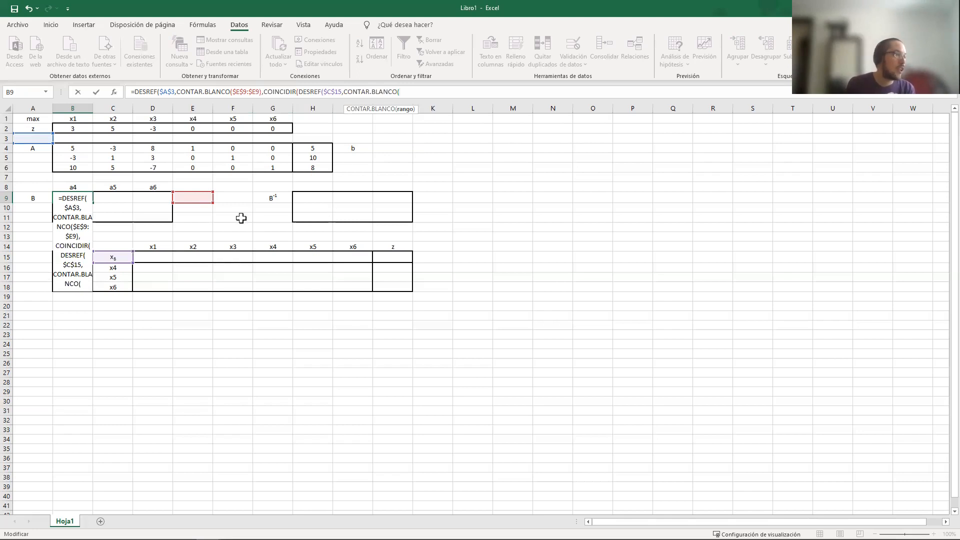
{"action": "left_click", "coordinate": [104, 229]}
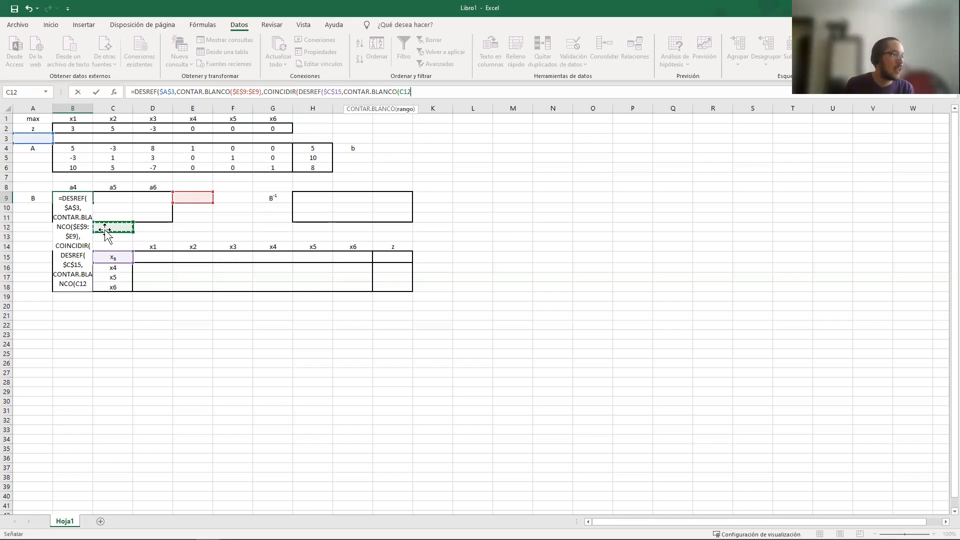
{"action": "key", "text": "Left"}
{"action": "key", "text": "F8"}
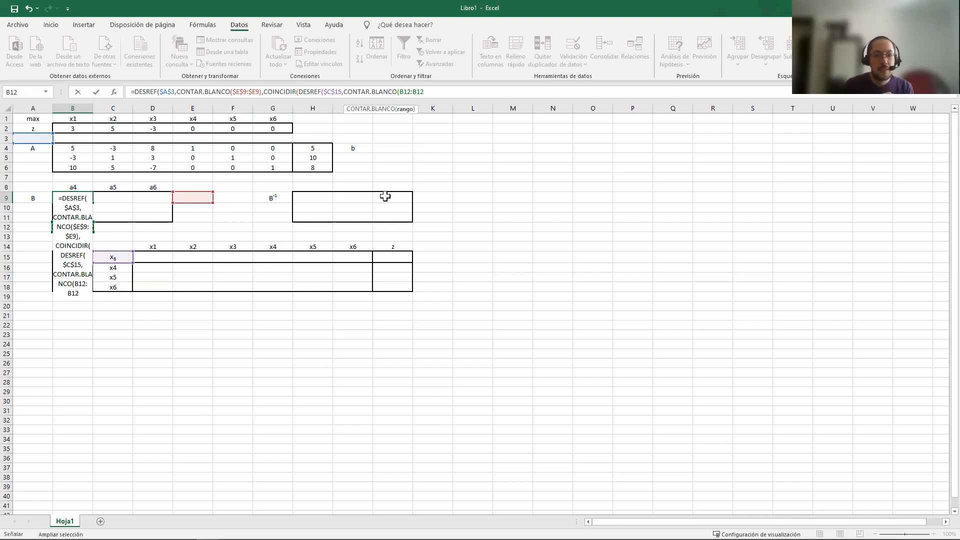
Anchor the nested blank-count range as $B$12:B$12, then close the nested DESREF with a column offset of 0
{"action": "double_click", "coordinate": [401, 95]}
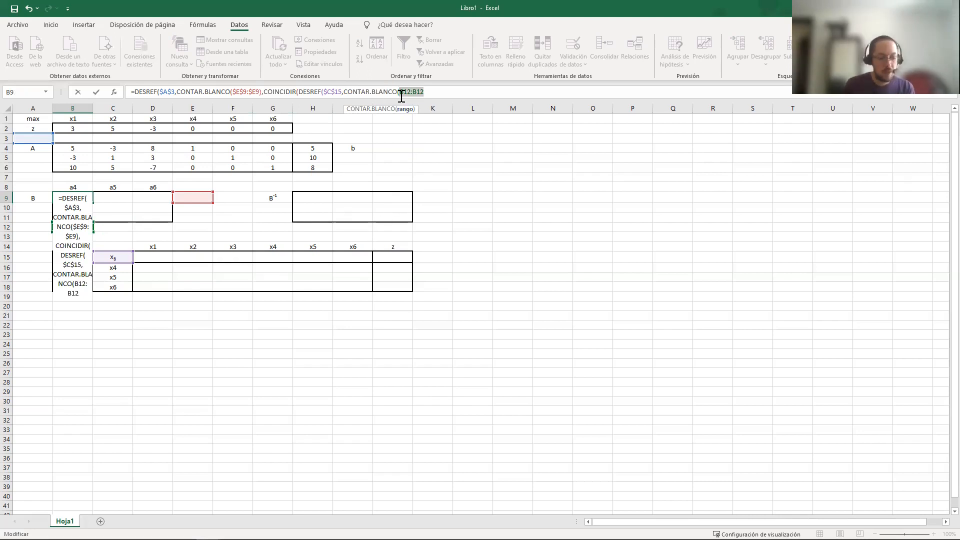
{"action": "left_click", "coordinate": [400, 92]}
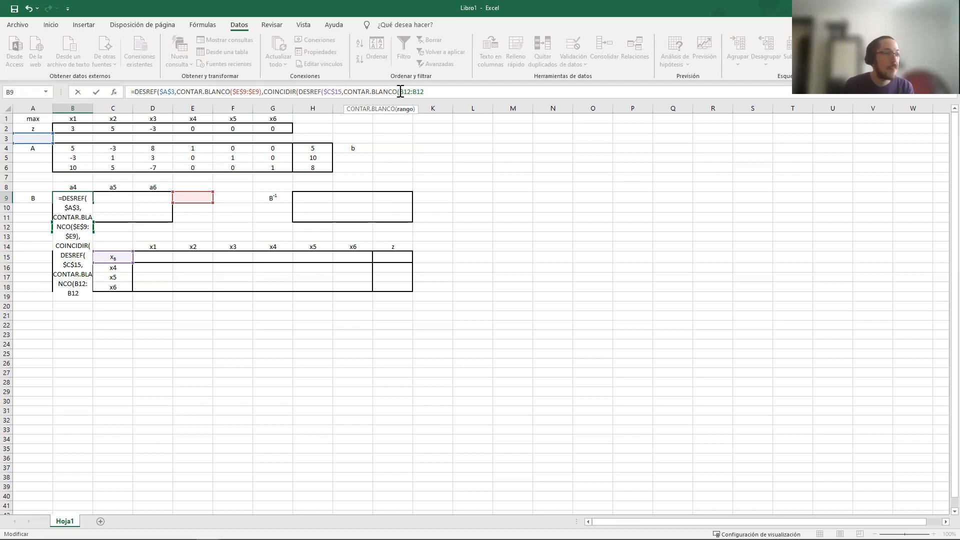
{"action": "key", "text": "F4"}
{"action": "type", "text": "$E9"}
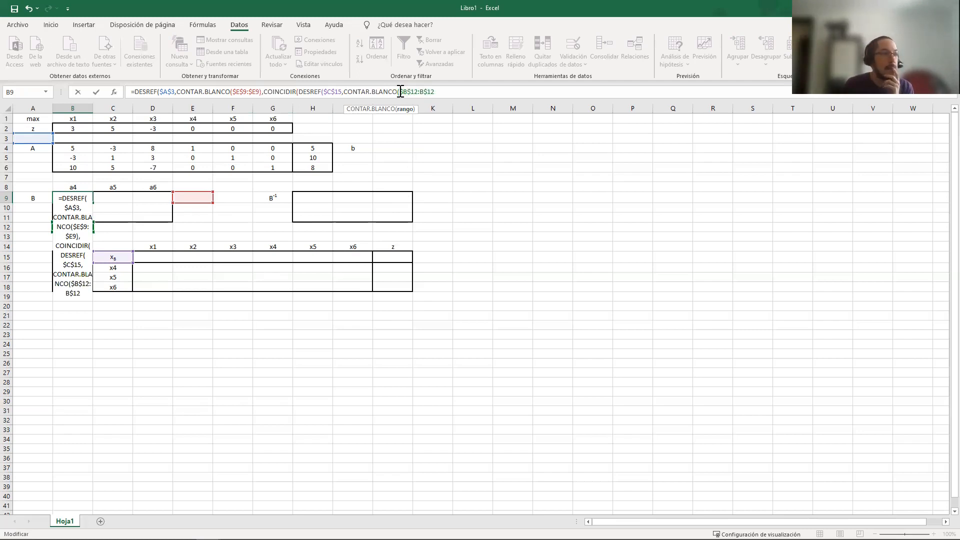
{"action": "type", "text": ")"}
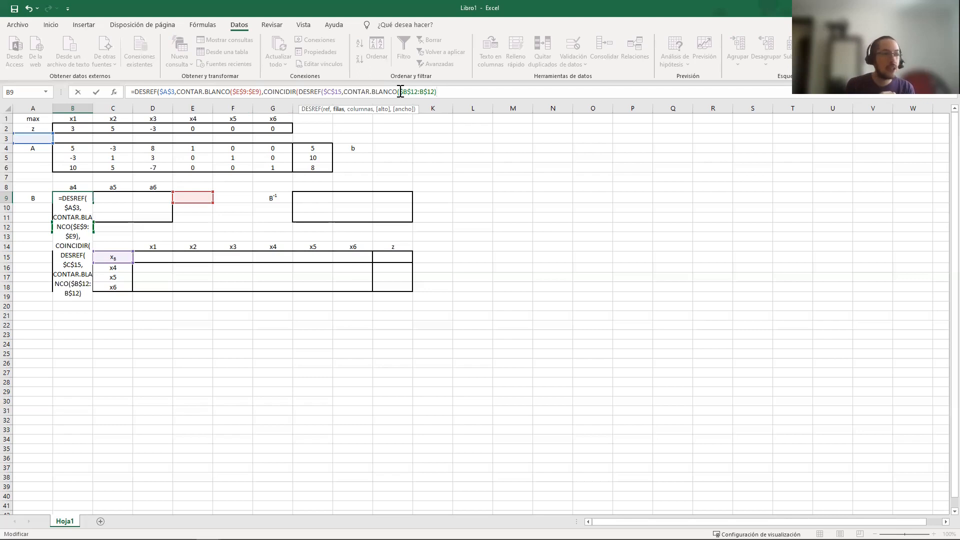
{"action": "type", "text": ","}
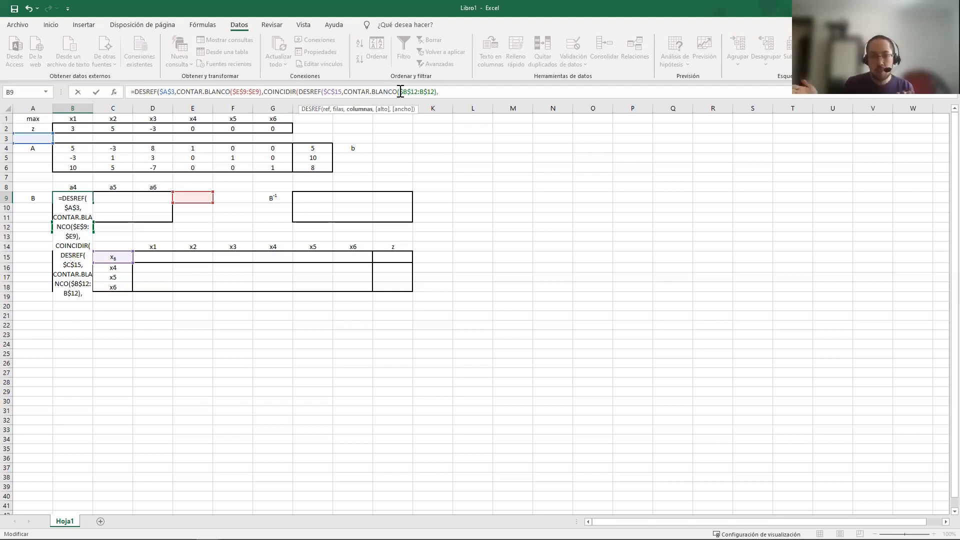
{"action": "type", "text": "0)"}
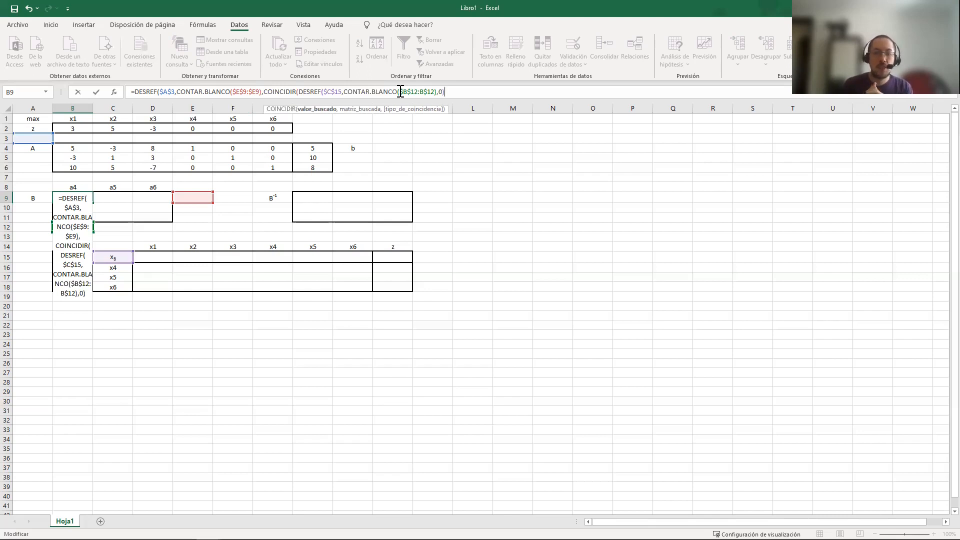
Set COINCIDIR's lookup array to the variable names in row 1 as the absolute range $B$1:$G$1
{"action": "left_click_drag", "start_coordinate": [299, 92], "coordinate": [454, 90]}
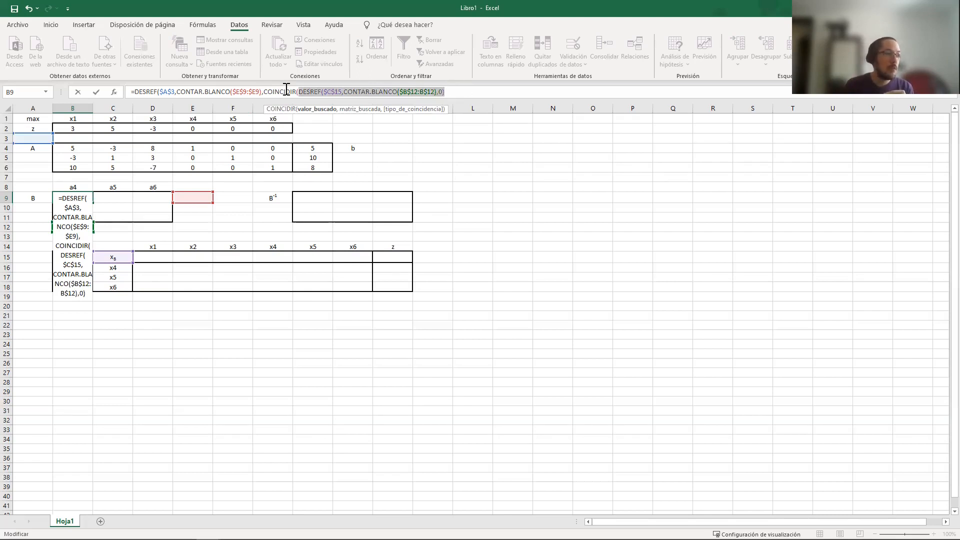
{"action": "left_click", "coordinate": [469, 91]}
{"action": "type", "text": ","}
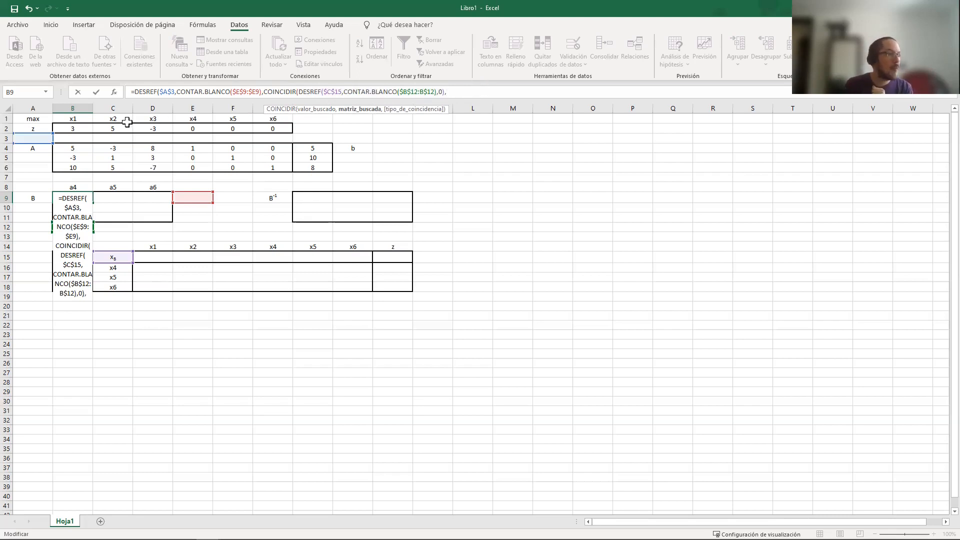
{"action": "left_click_drag", "start_coordinate": [83, 119], "coordinate": [273, 116]}
{"action": "type", "text": "$"}
{"action": "key", "text": "Right"}
{"action": "type", "text": "$"}
{"action": "key", "text": "Right"}
{"action": "key", "text": "Right"}
{"action": "type", "text": "$"}
{"action": "key", "text": "Right"}
{"action": "type", "text": "$"}
{"action": "key", "text": "Right"}
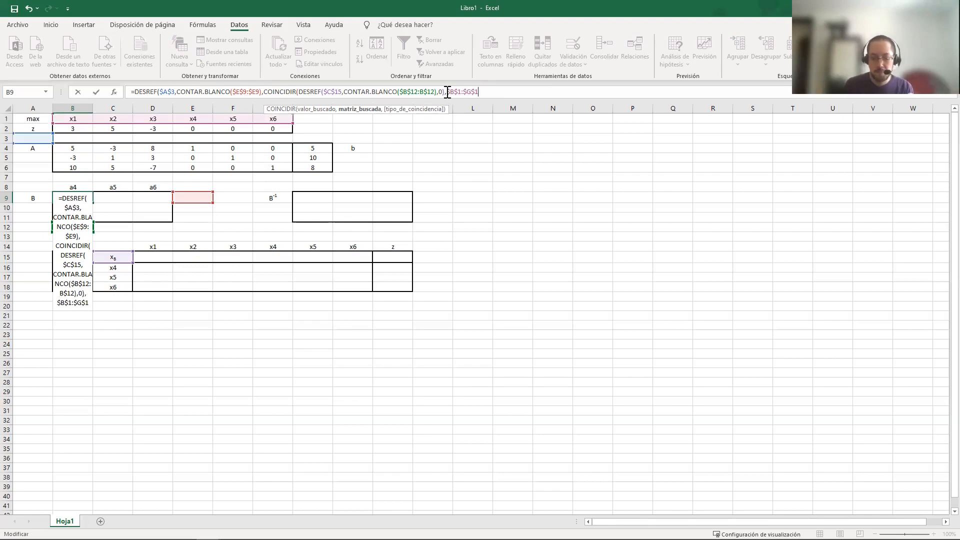
Give COINCIDIR match type 0, close the remaining functions, review the formula's arguments and commit it in B9
{"action": "type", "text": ",0"}
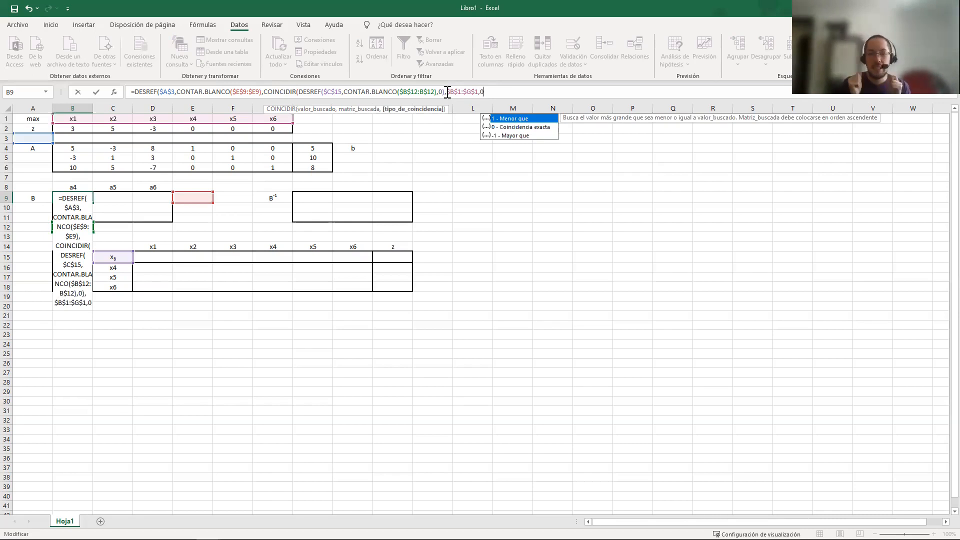
{"action": "type", "text": "))"}
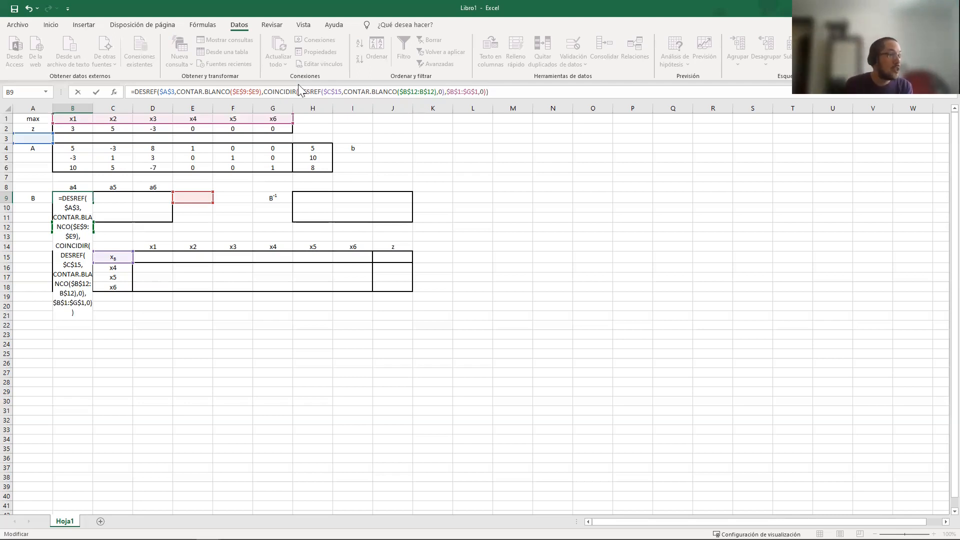
{"action": "left_click_drag", "start_coordinate": [262, 92], "coordinate": [487, 92]}
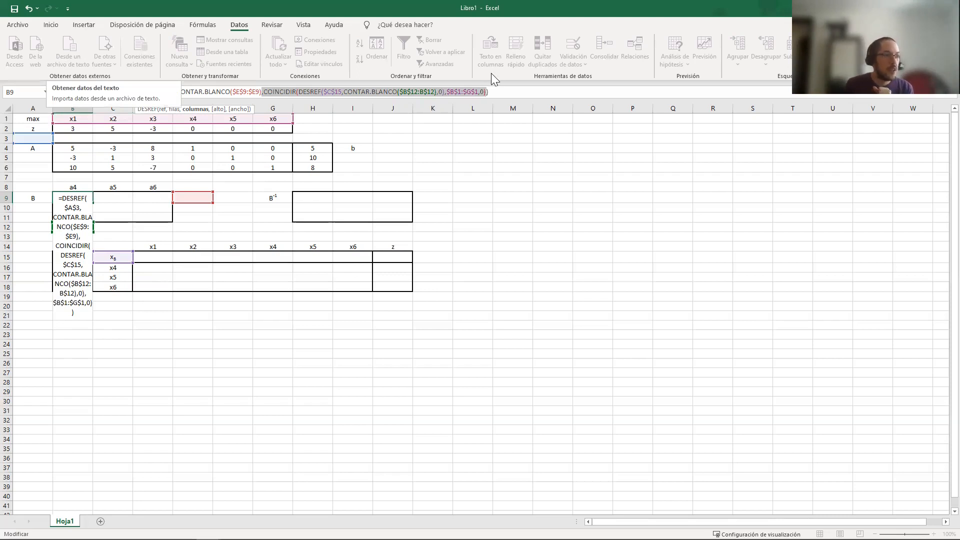
{"action": "left_click", "coordinate": [506, 92]}
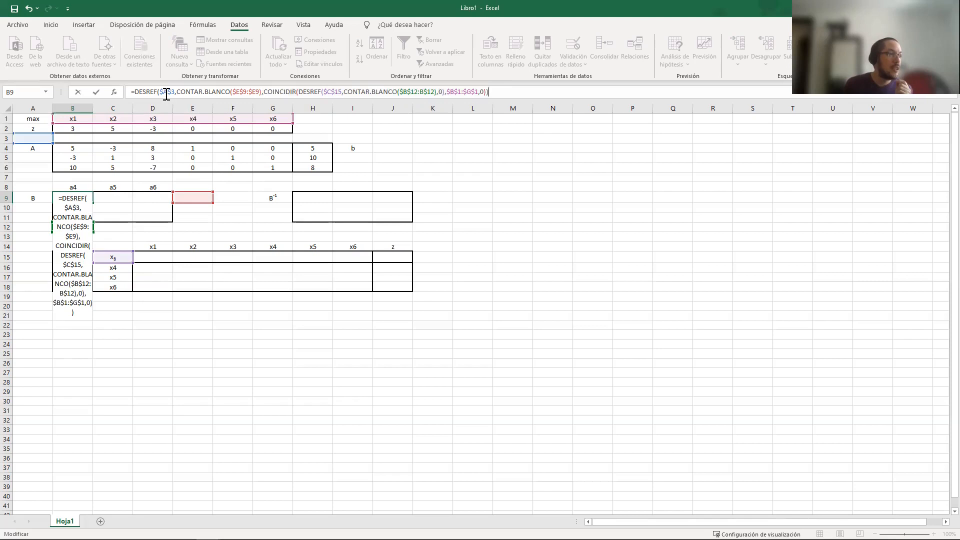
{"action": "left_click_drag", "start_coordinate": [158, 92], "coordinate": [172, 90]}
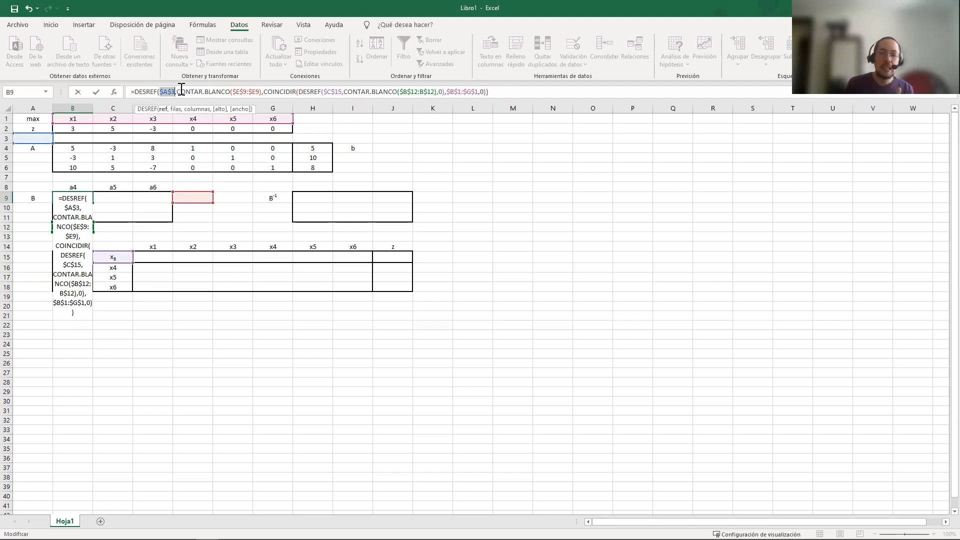
{"action": "key", "text": "shift+Home"}
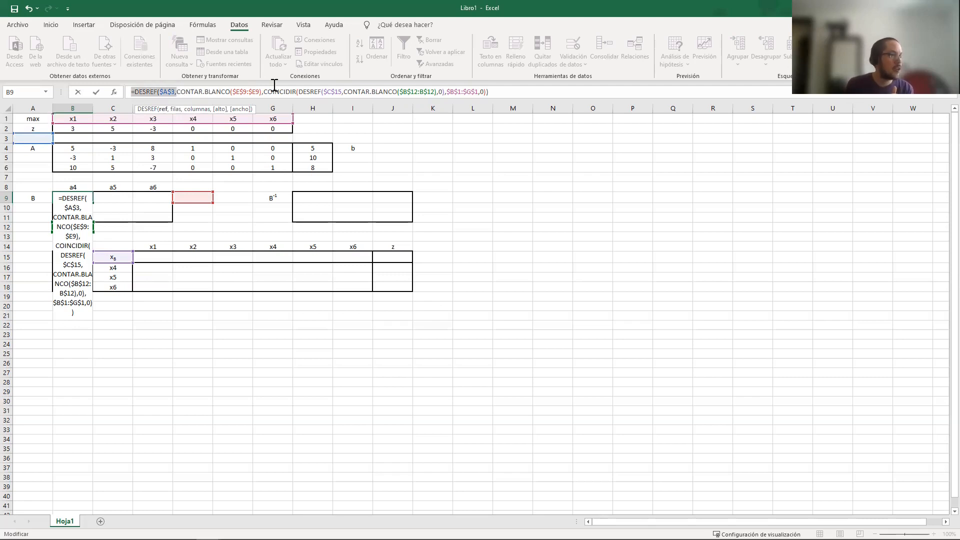
{"action": "left_click_drag", "start_coordinate": [259, 88], "coordinate": [263, 92]}
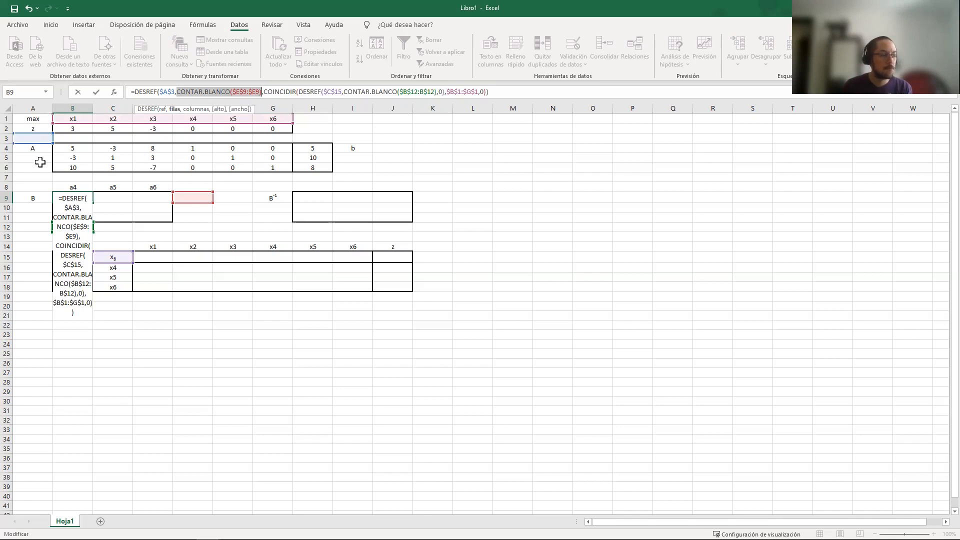
{"action": "left_click_drag", "start_coordinate": [263, 91], "coordinate": [488, 93]}
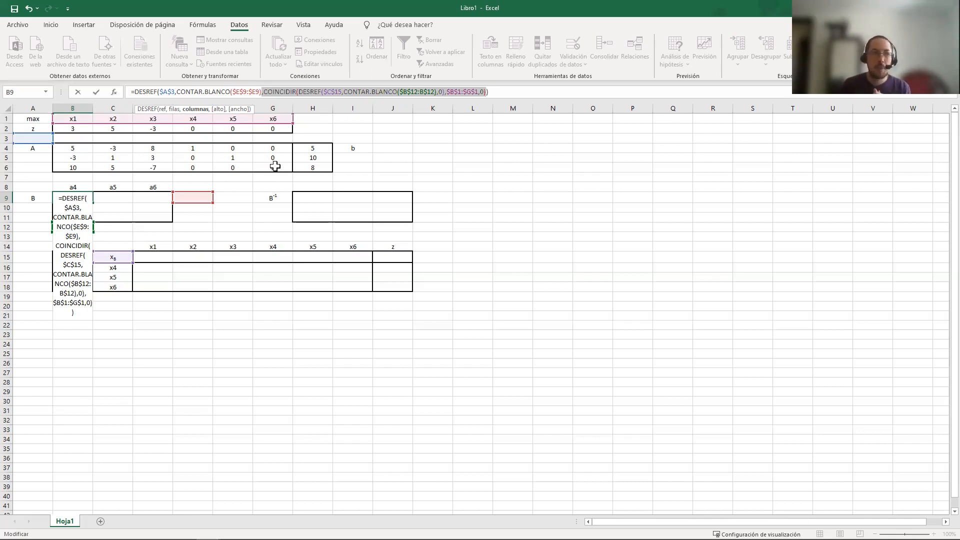
{"action": "key", "text": "Return"}
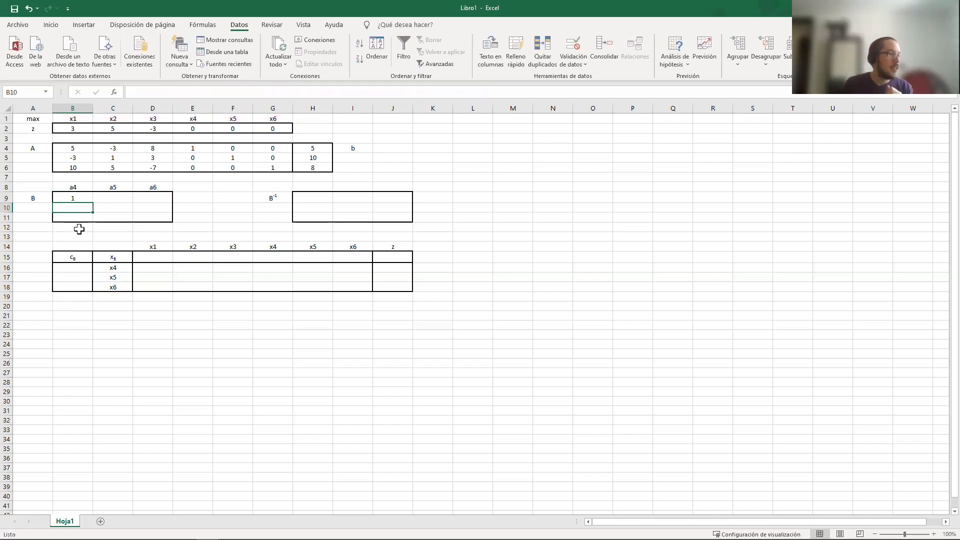
Trace the B9 formula through the x4 header, the A3 reference cell and the x4 entry in matrix A's first row
{"action": "left_click", "coordinate": [74, 198]}
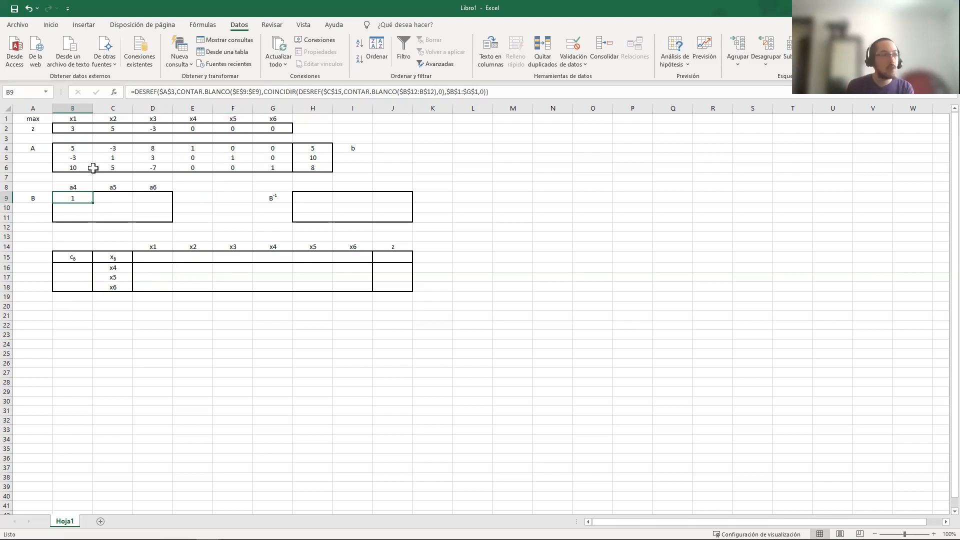
{"action": "left_click", "coordinate": [196, 115]}
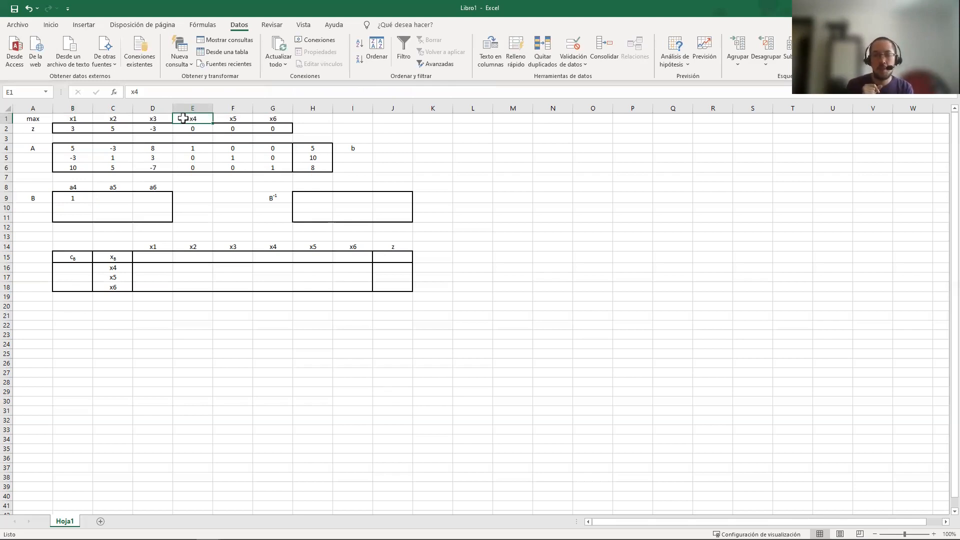
{"action": "left_click", "coordinate": [44, 138]}
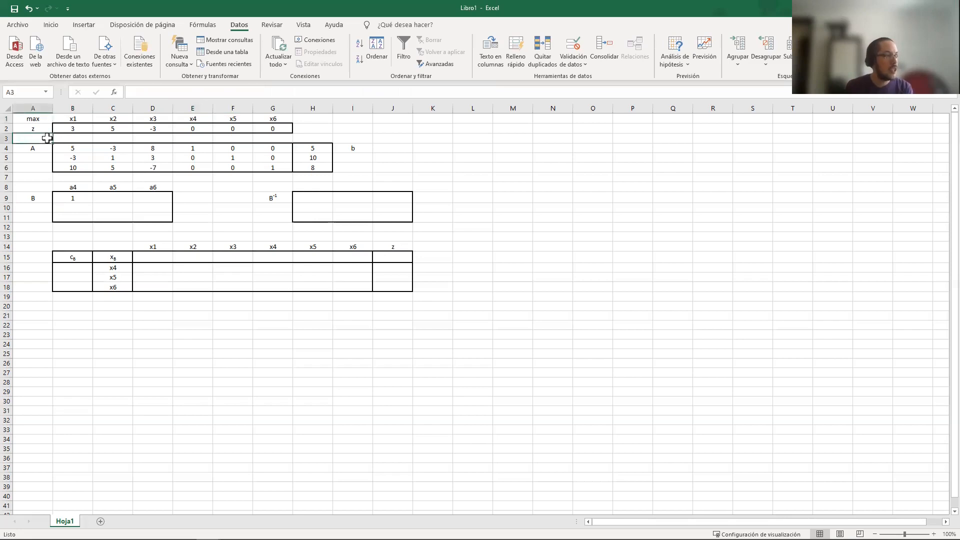
{"action": "left_click", "coordinate": [40, 146]}
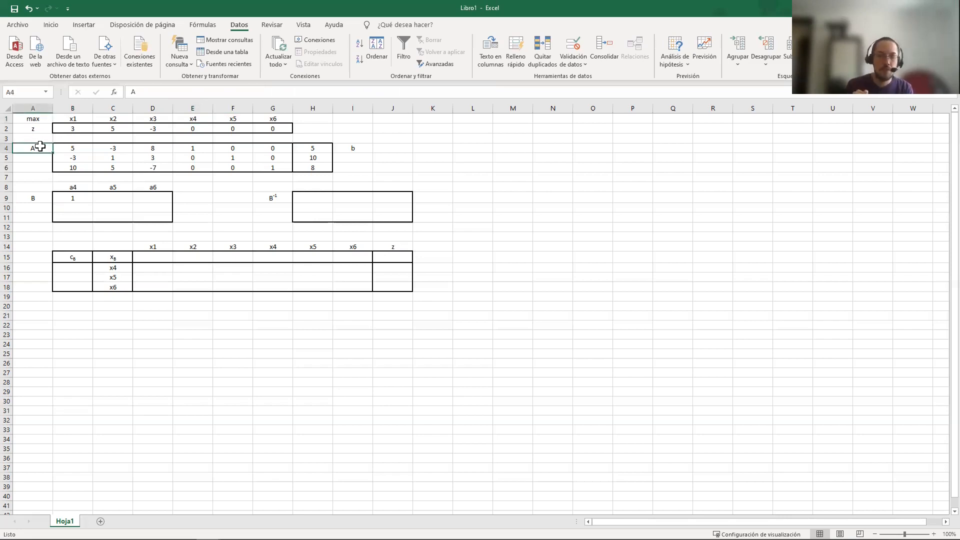
{"action": "left_click", "coordinate": [190, 145]}
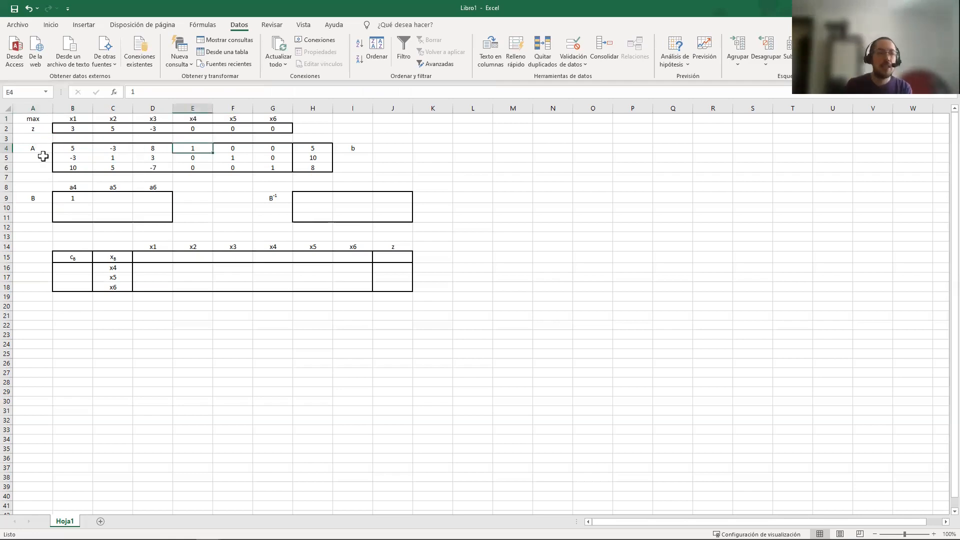
Copy the B9 formula across the whole B matrix, B9:D11, pasting formulas only, and inspect the copy in C10
{"action": "left_click", "coordinate": [75, 195]}
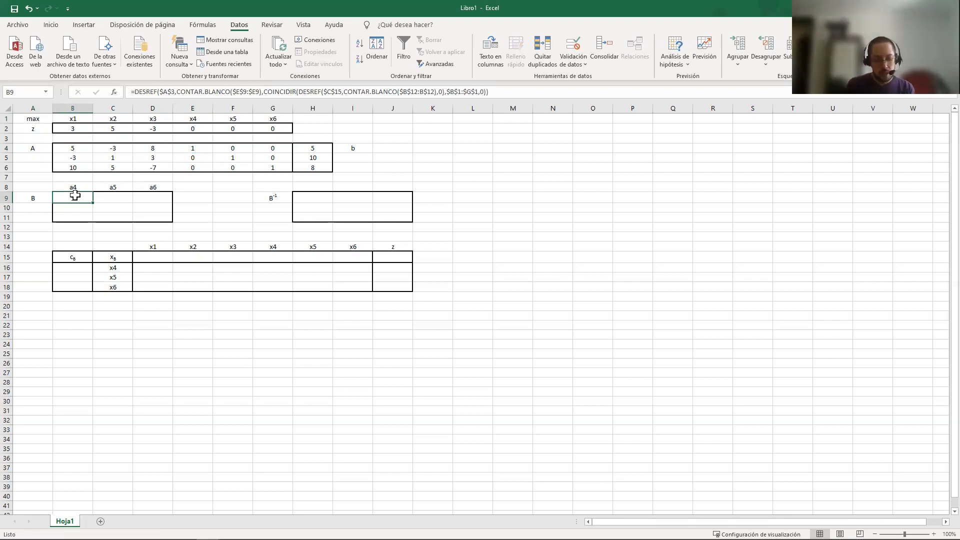
{"action": "key", "text": "ctrl+c"}
{"action": "key", "text": "shift+Right"}
{"action": "key", "text": "shift+Right"}
{"action": "key", "text": "shift+Down"}
{"action": "key", "text": "shift+Down"}
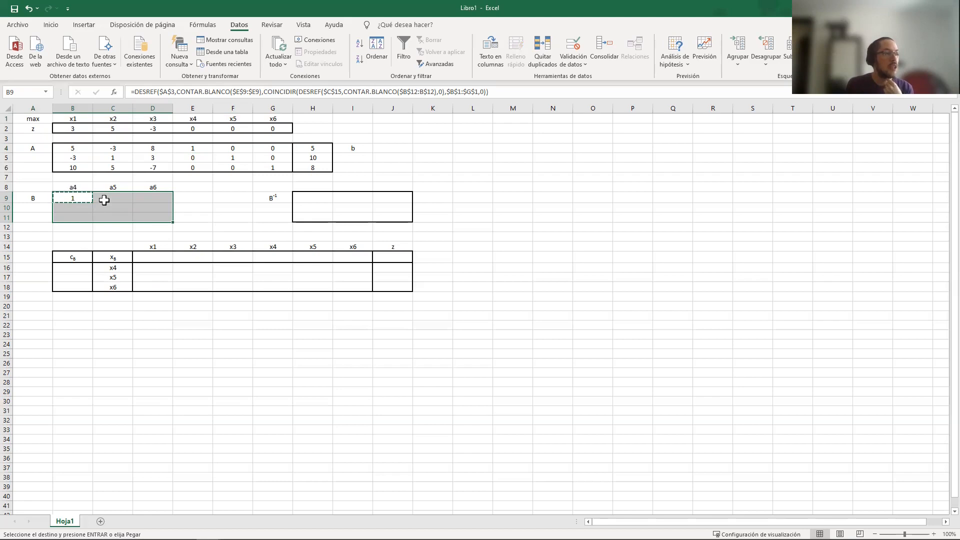
{"action": "right_click", "coordinate": [105, 200]}
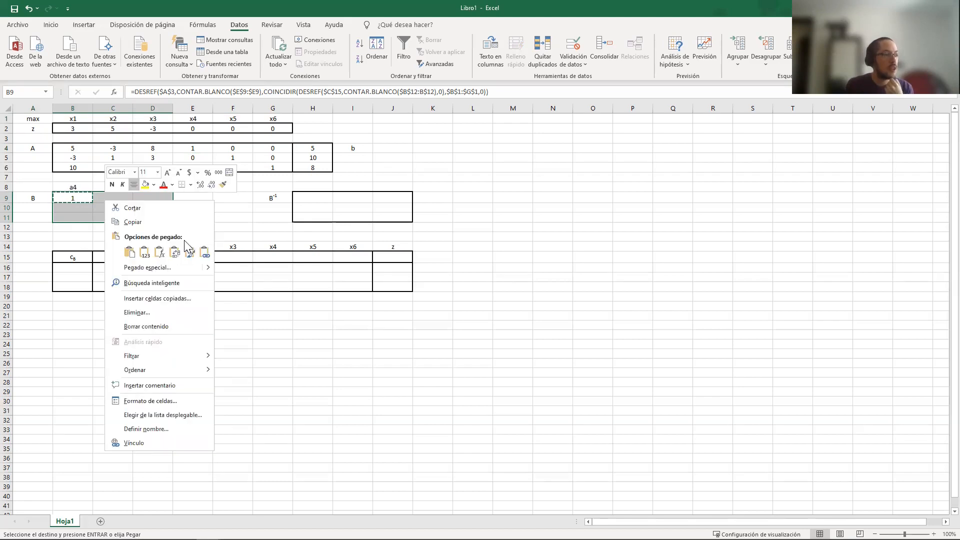
{"action": "left_click", "coordinate": [158, 252]}
{"action": "left_click", "coordinate": [111, 206]}
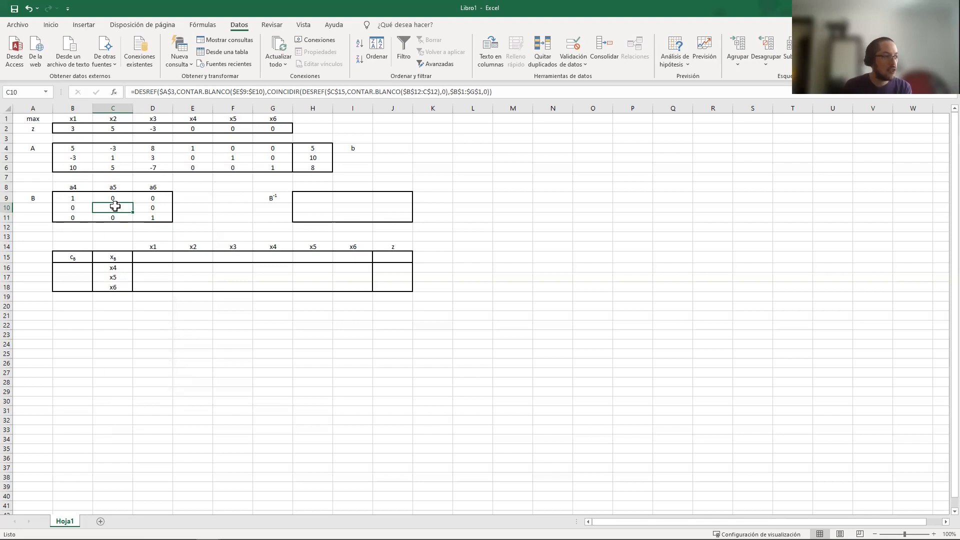
Choose x1 as the basic variable in C16 and compare B's first column with the x1 column of A
{"action": "left_click", "coordinate": [114, 269]}
{"action": "left_click", "coordinate": [137, 268]}
{"action": "left_click", "coordinate": [127, 275]}
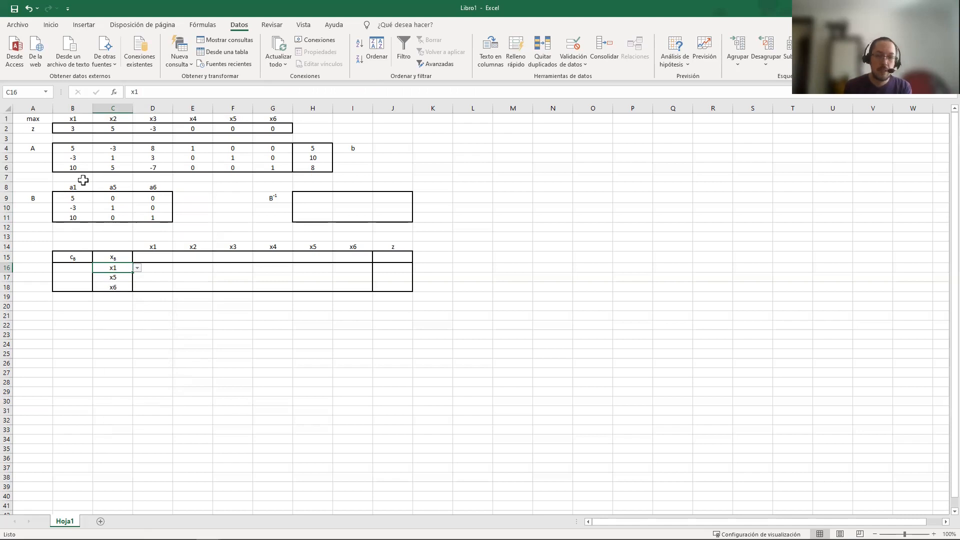
{"action": "left_click_drag", "start_coordinate": [75, 189], "coordinate": [76, 215]}
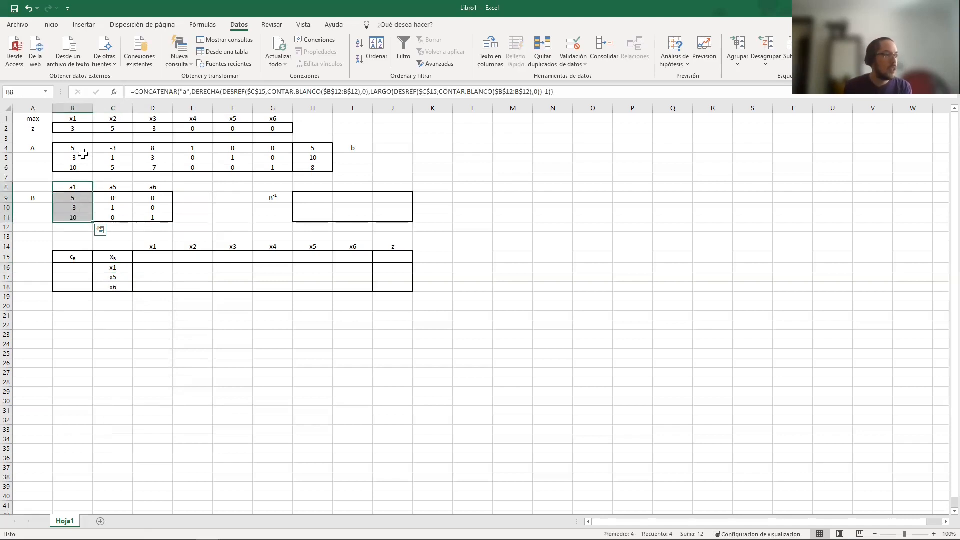
{"action": "left_click_drag", "start_coordinate": [82, 148], "coordinate": [78, 166]}
Choose x2 as the basic variable in C17 and compare B's second column with the x2 column of A
{"action": "left_click", "coordinate": [123, 278]}
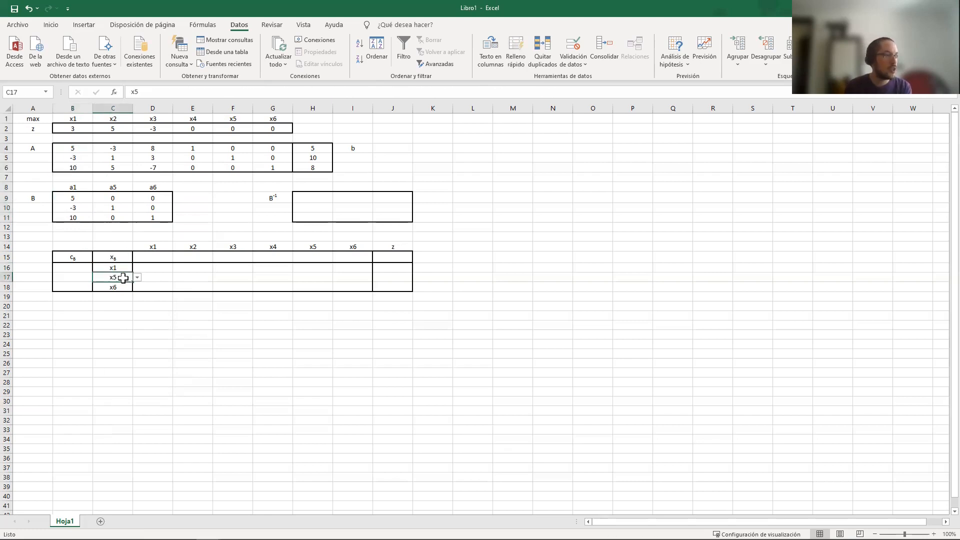
{"action": "left_click", "coordinate": [137, 278]}
{"action": "left_click", "coordinate": [121, 294]}
{"action": "left_click_drag", "start_coordinate": [119, 198], "coordinate": [116, 216]}
{"action": "left_click_drag", "start_coordinate": [112, 148], "coordinate": [112, 164]}
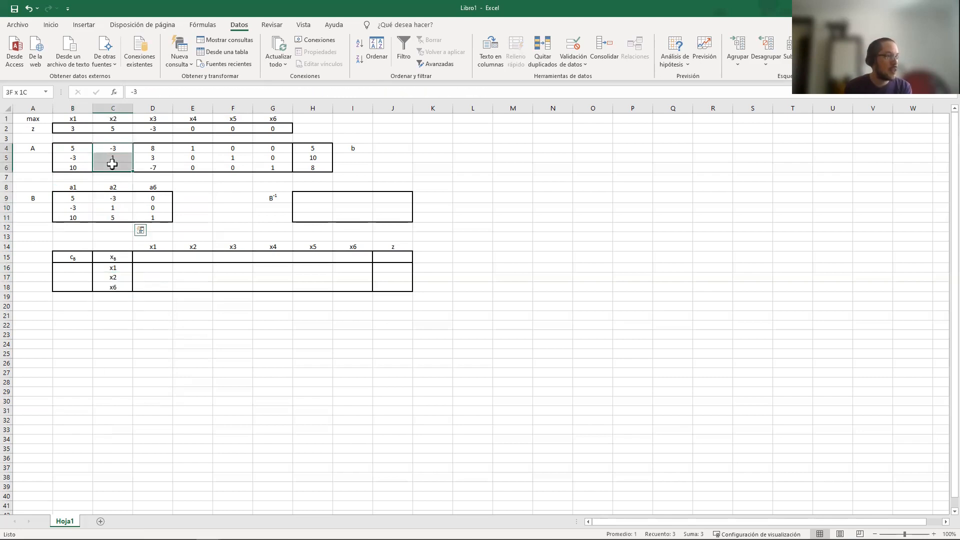
Set the basic variables to x4 in C16 and x5 in C17, and check the resulting B matrix in B9:D11
{"action": "left_click", "coordinate": [113, 268]}
{"action": "left_click", "coordinate": [137, 268]}
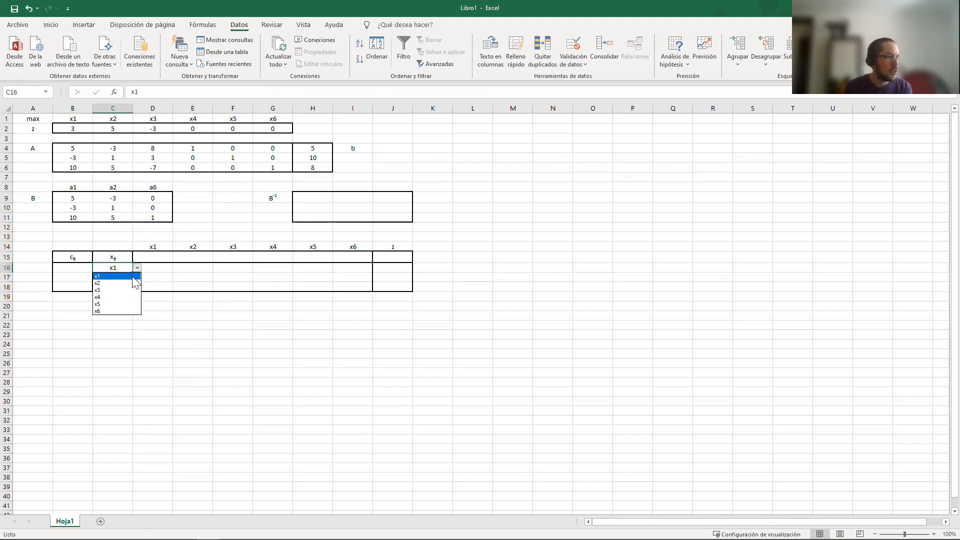
{"action": "left_click", "coordinate": [115, 297]}
{"action": "left_click", "coordinate": [123, 278]}
{"action": "left_click", "coordinate": [137, 278]}
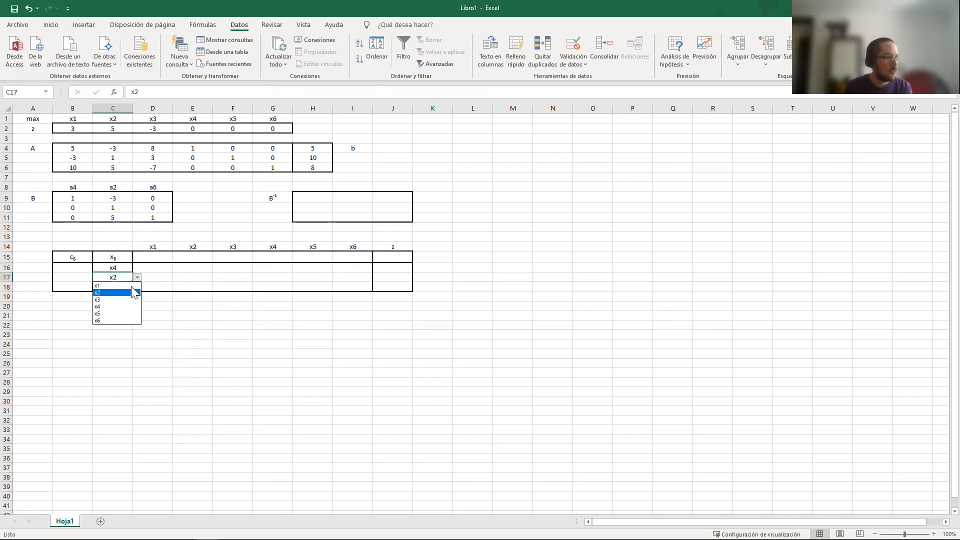
{"action": "left_click", "coordinate": [108, 313]}
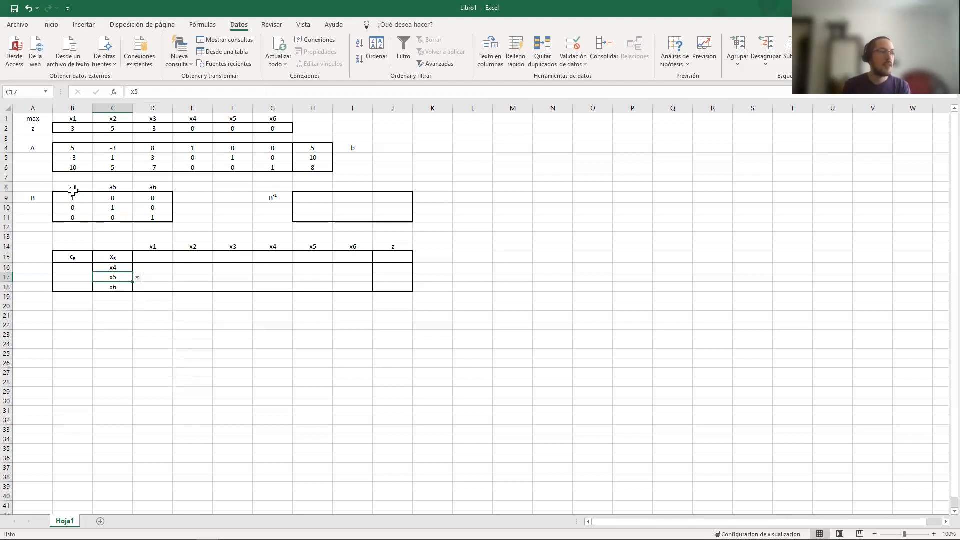
{"action": "left_click_drag", "start_coordinate": [73, 198], "coordinate": [139, 213]}
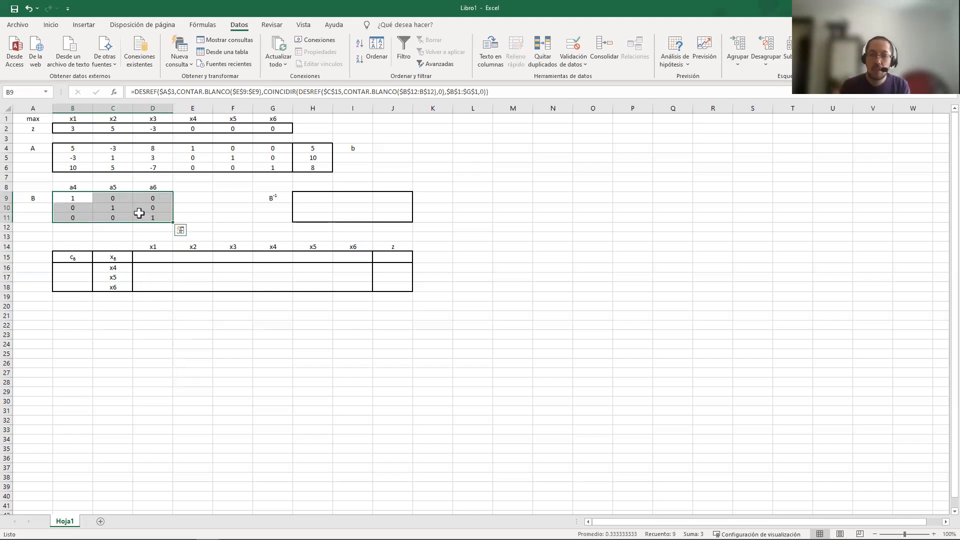
{"action": "left_click", "coordinate": [108, 269]}
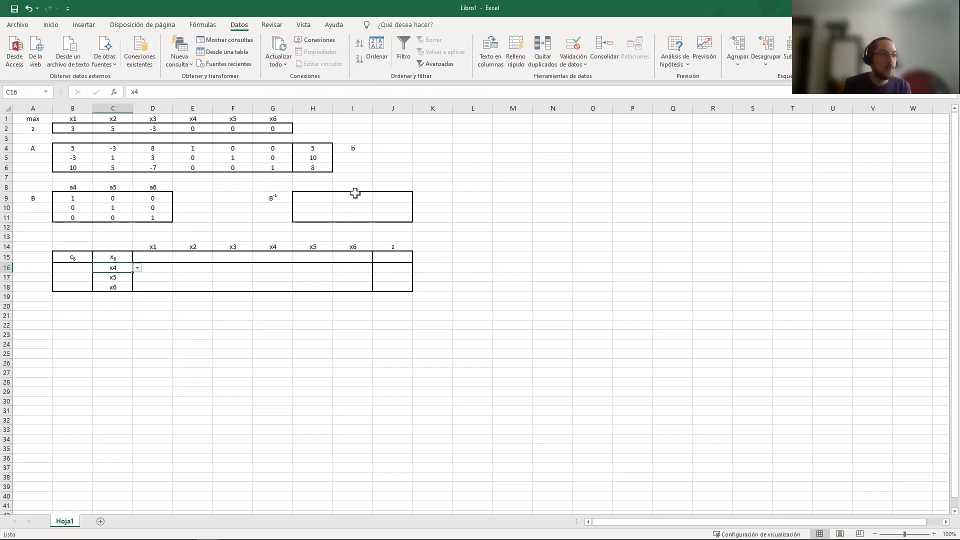
Fill the B inverse block H9:J11 with the array formula =MINVERSA(B9:D11)
{"action": "left_click_drag", "start_coordinate": [316, 196], "coordinate": [384, 217]}
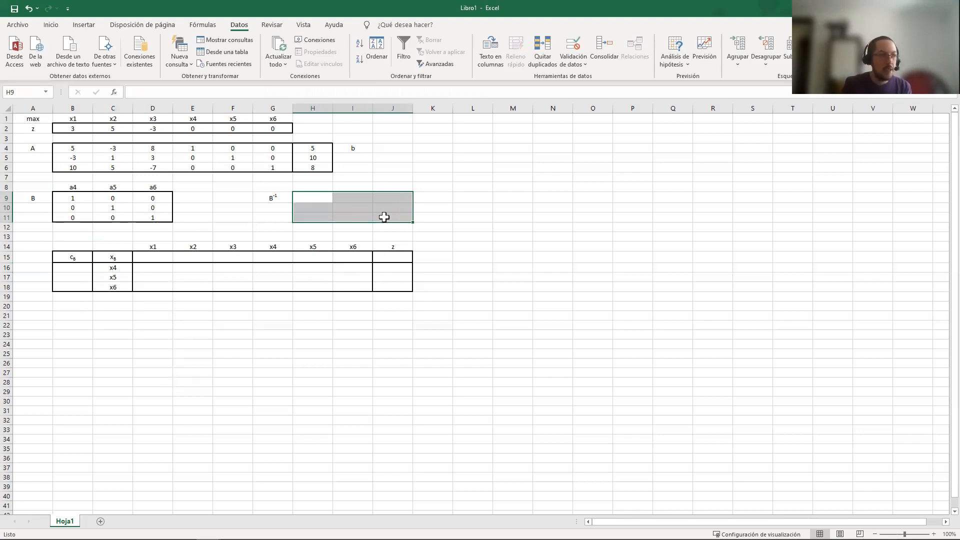
{"action": "type", "text": "="}
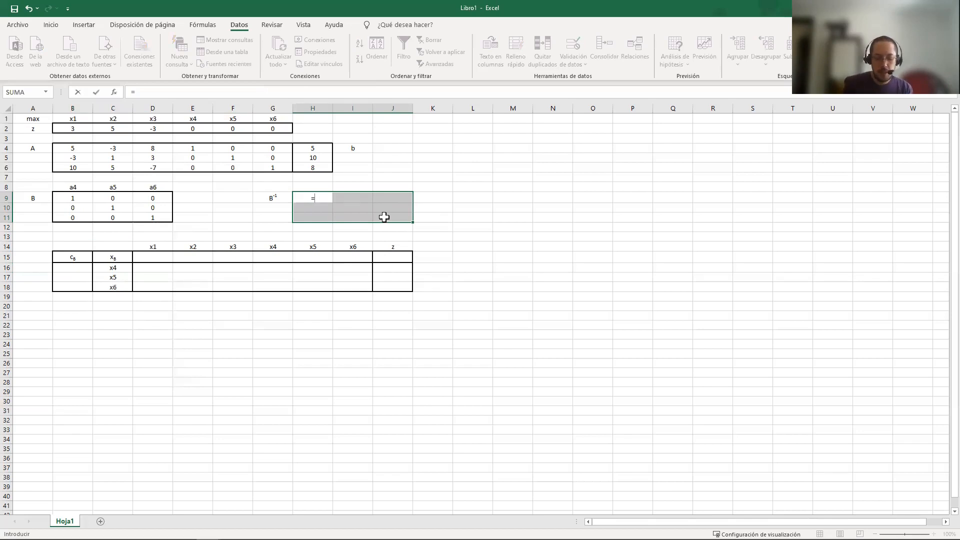
{"action": "type", "text": "MIN"}
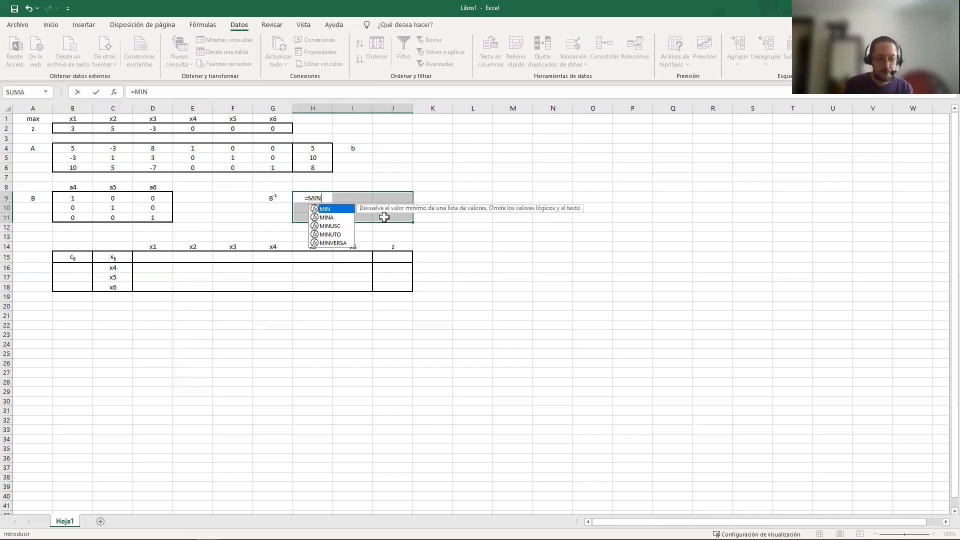
{"action": "double_click", "coordinate": [333, 243]}
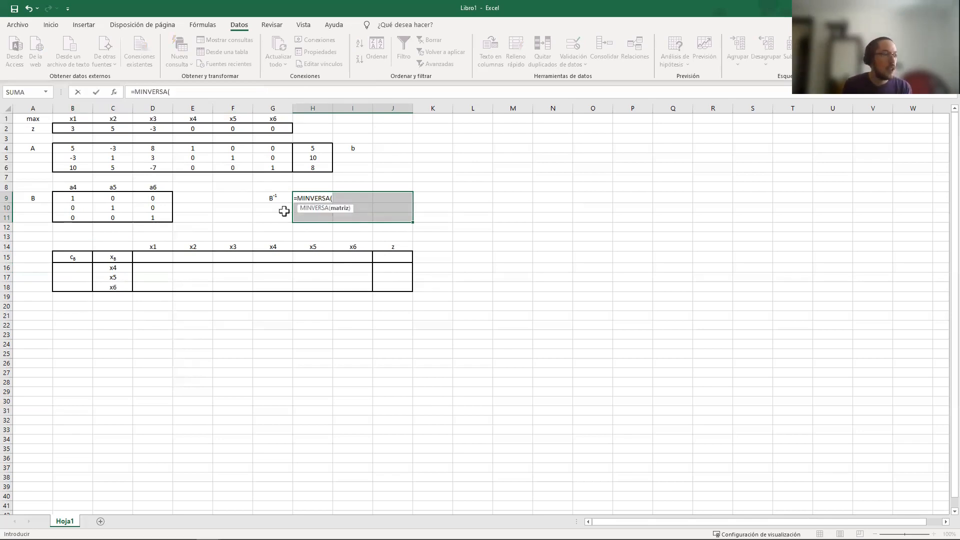
{"action": "left_click", "coordinate": [76, 197]}
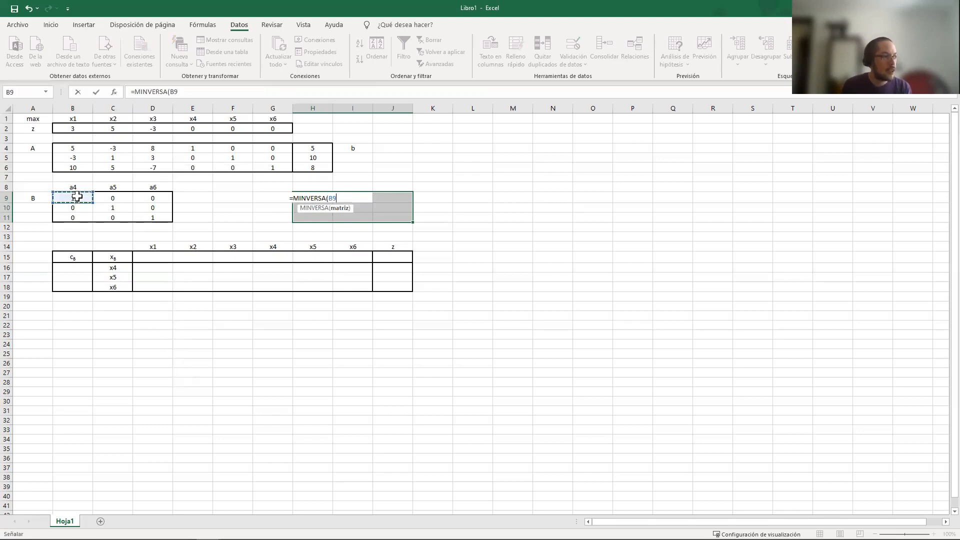
{"action": "left_click", "coordinate": [149, 214], "text": "shift"}
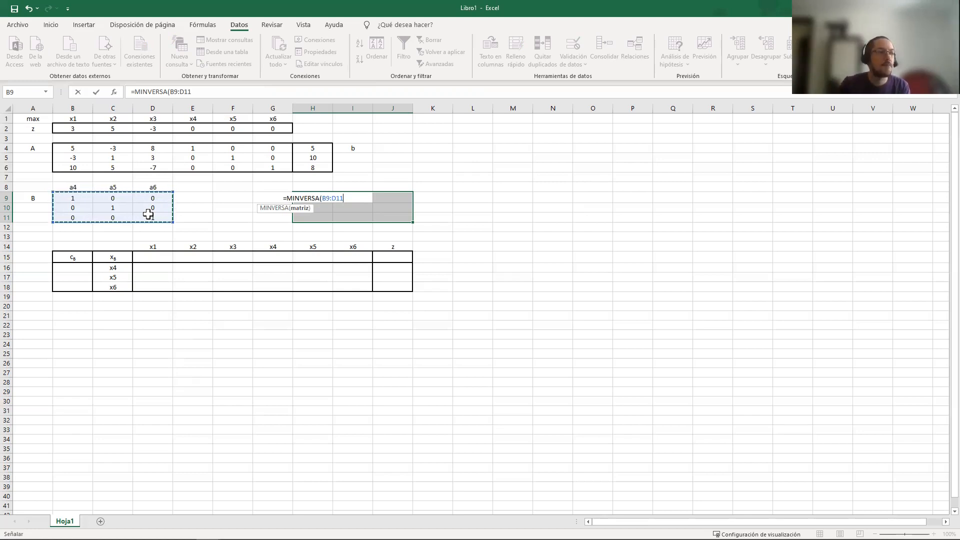
{"action": "key", "text": "ctrl+shift+Return"}
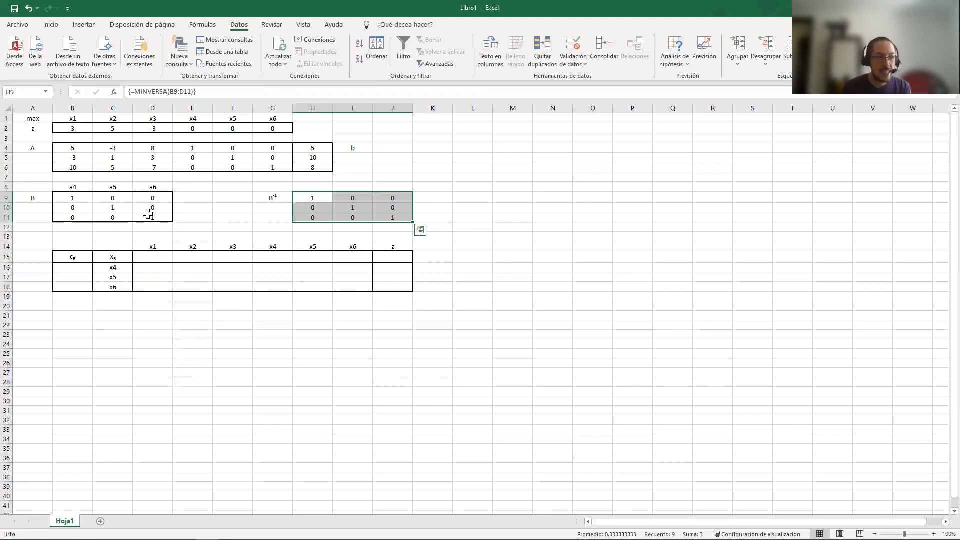
{"action": "left_click", "coordinate": [320, 198]}
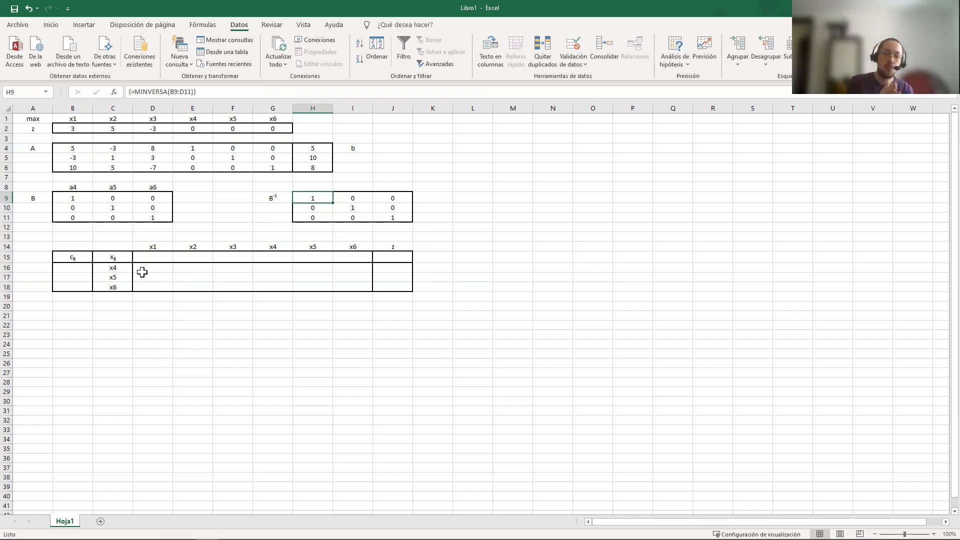
Fill the tableau body D16:I18 with the array formula =MMULT(H9:J11,B4:G6), multiplying B inverse by A
{"action": "left_click", "coordinate": [165, 267]}
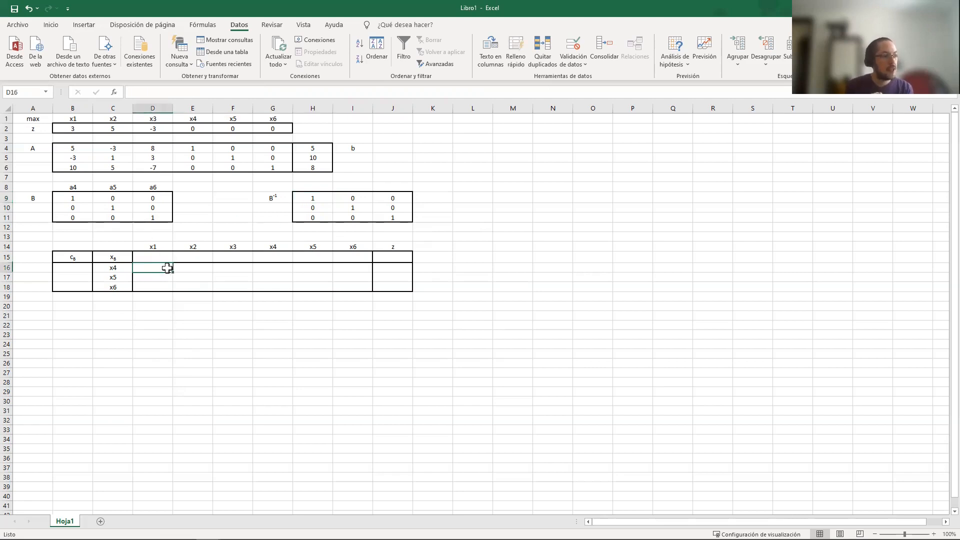
{"action": "left_click_drag", "start_coordinate": [155, 267], "coordinate": [367, 284]}
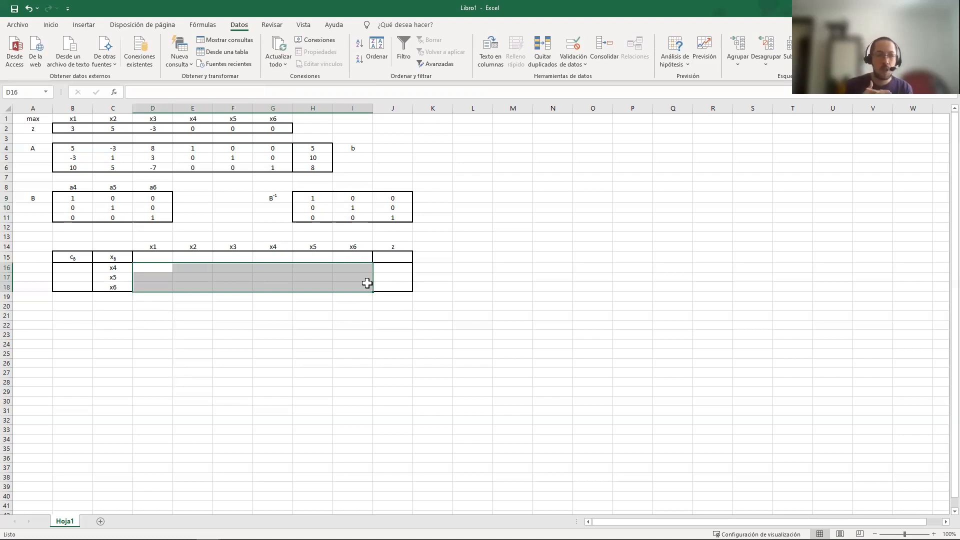
{"action": "left_click_drag", "start_coordinate": [170, 268], "coordinate": [403, 290]}
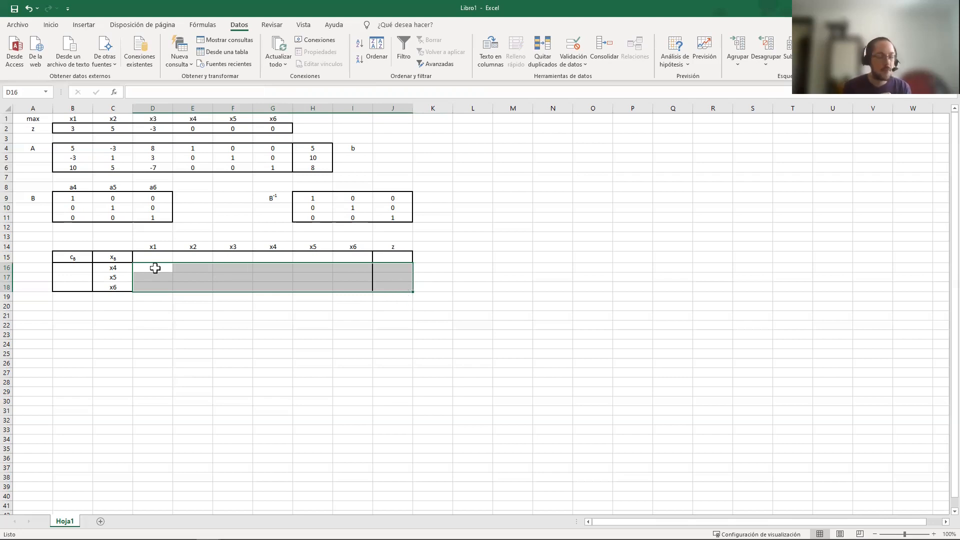
{"action": "left_click_drag", "start_coordinate": [155, 269], "coordinate": [345, 283]}
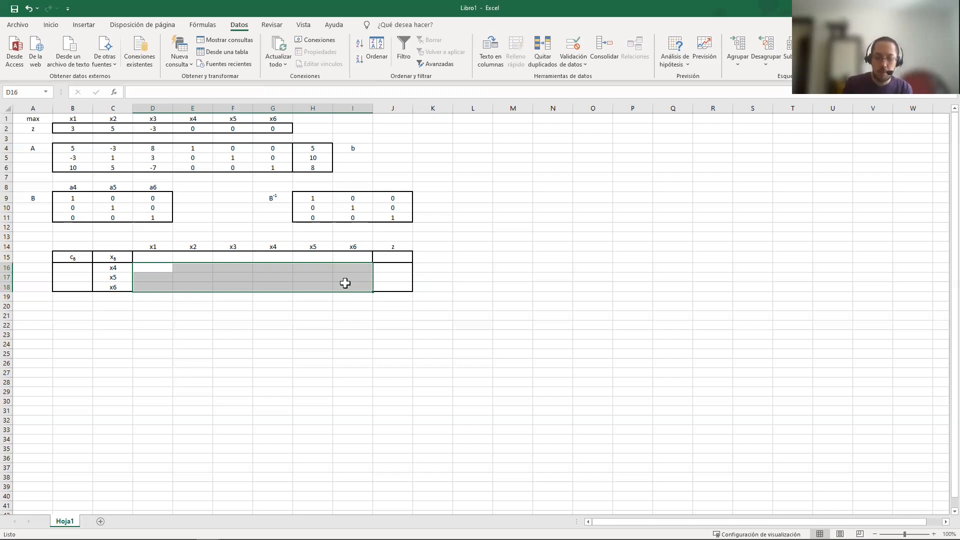
{"action": "type", "text": "="}
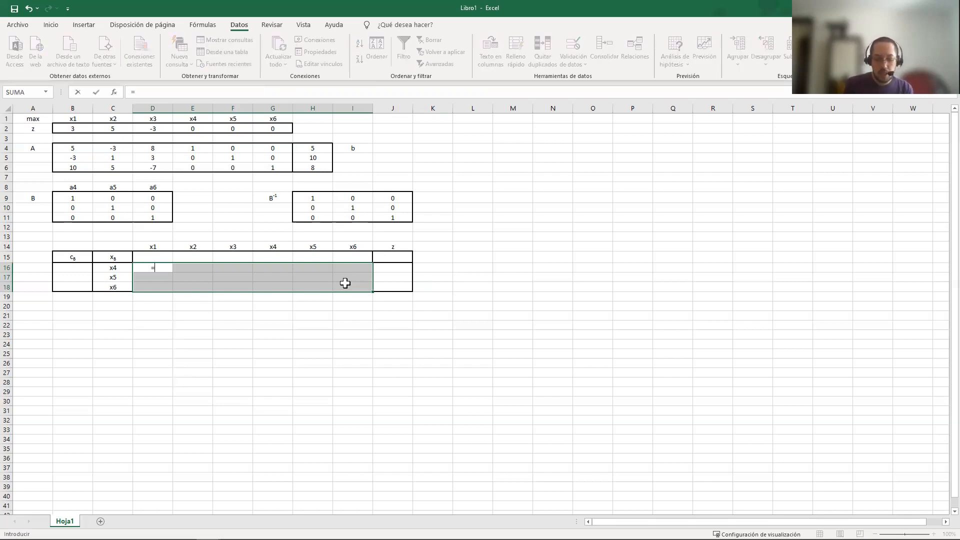
{"action": "type", "text": "MM"}
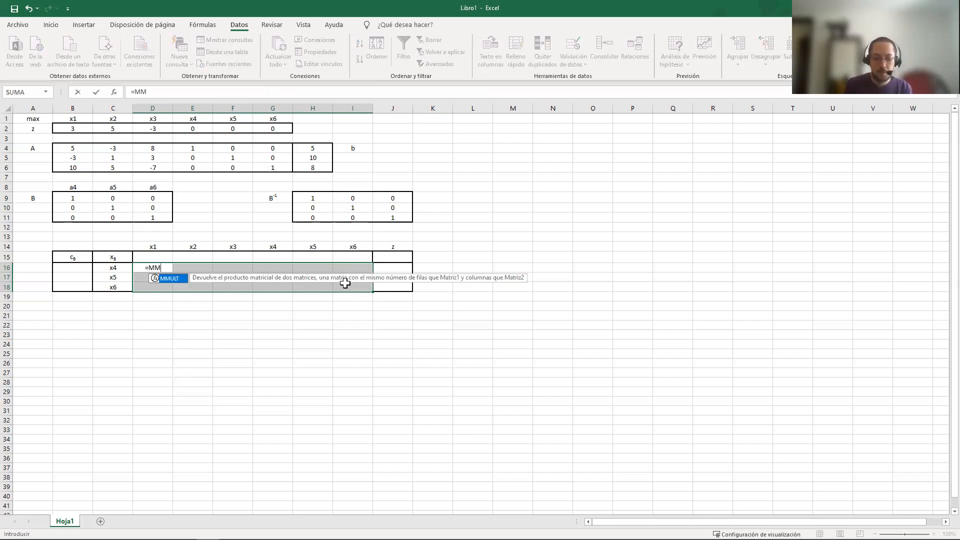
{"action": "key", "text": "Tab"}
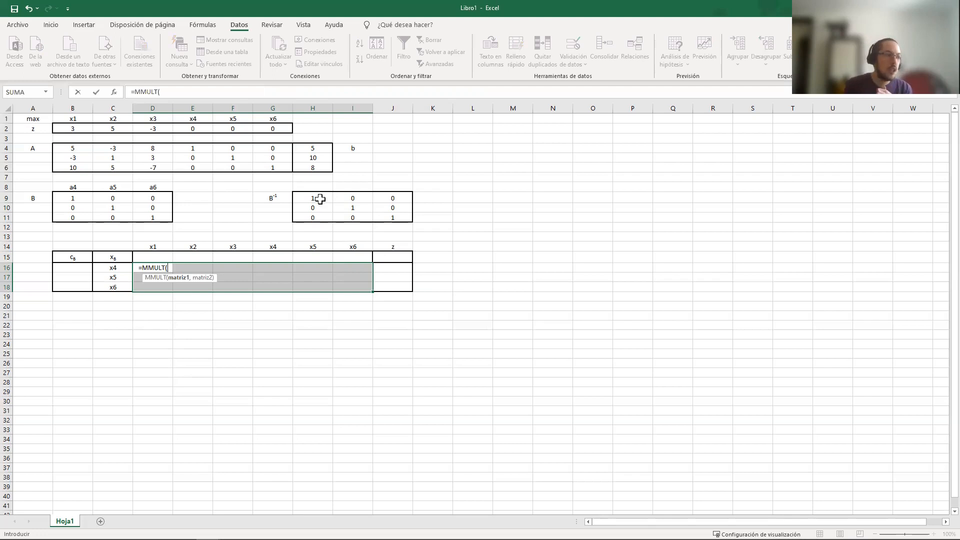
{"action": "left_click_drag", "start_coordinate": [318, 196], "coordinate": [402, 217]}
{"action": "type", "text": ","}
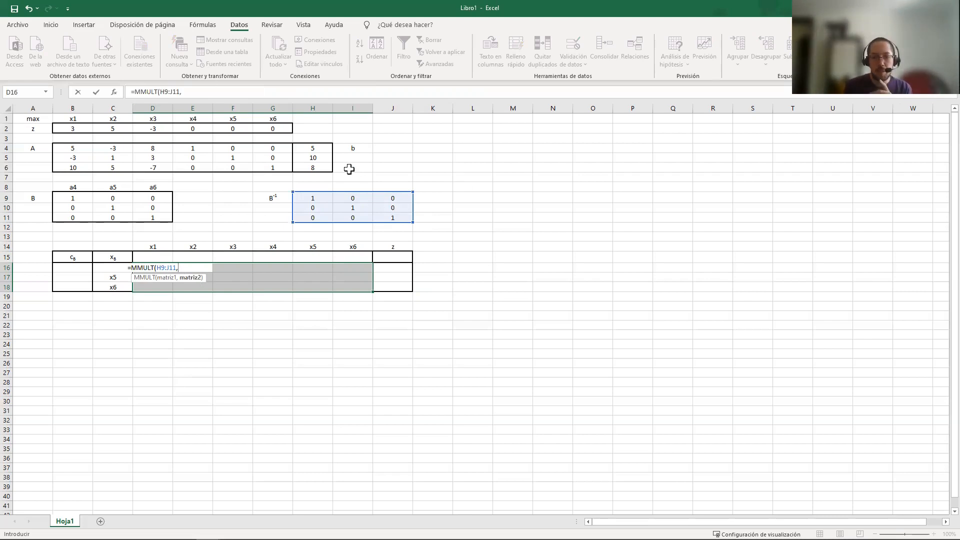
{"action": "left_click", "coordinate": [79, 148]}
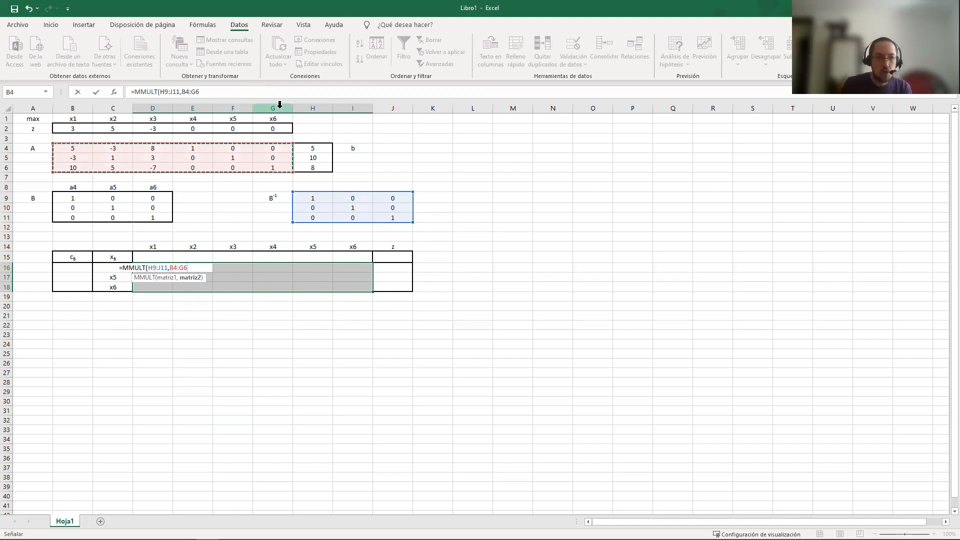
{"action": "key", "text": "ctrl+shift+Return"}
{"action": "left_click_drag", "start_coordinate": [195, 270], "coordinate": [352, 287]}
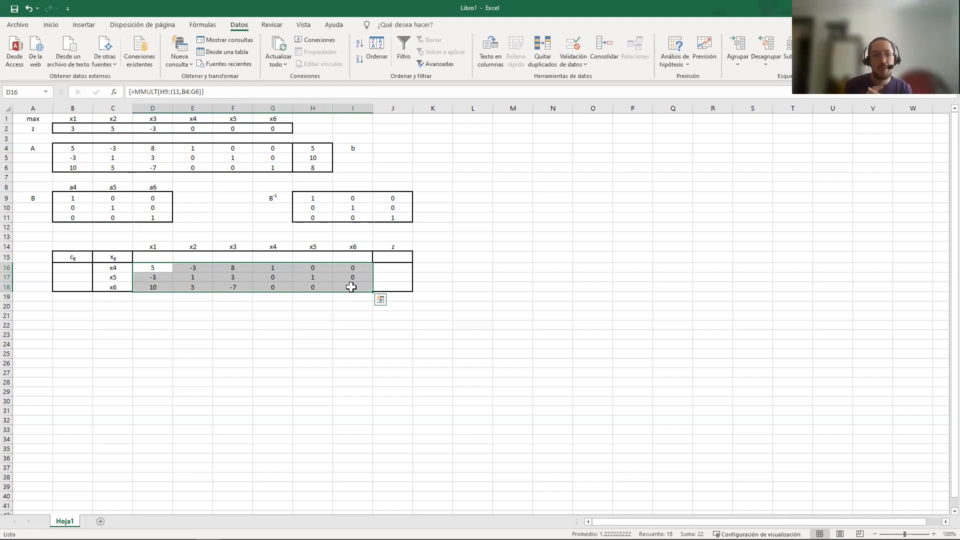
Fill the tableau's z column, J16:J18, with the array formula =MMULT(H9:J11,H4:H6), multiplying B inverse by b
{"action": "left_click_drag", "start_coordinate": [406, 267], "coordinate": [401, 283]}
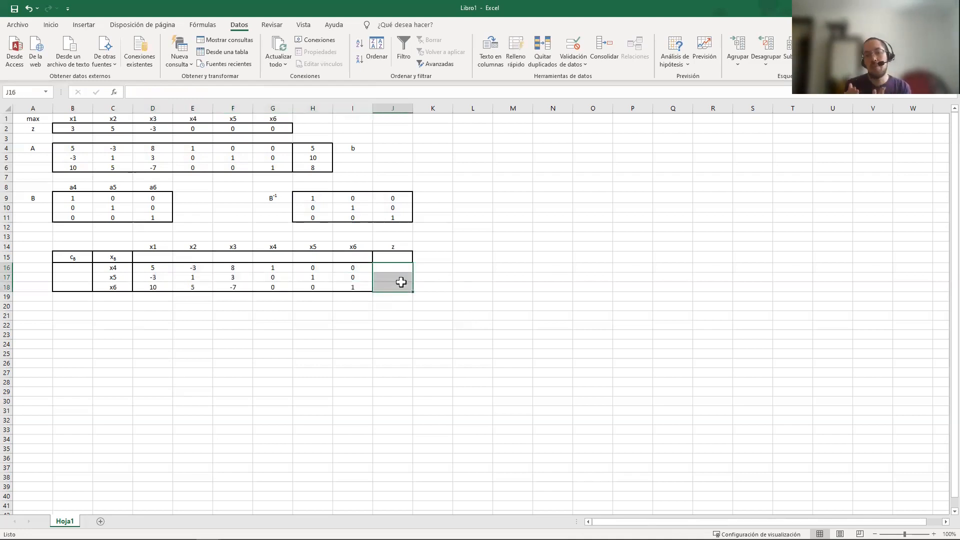
{"action": "type", "text": "="}
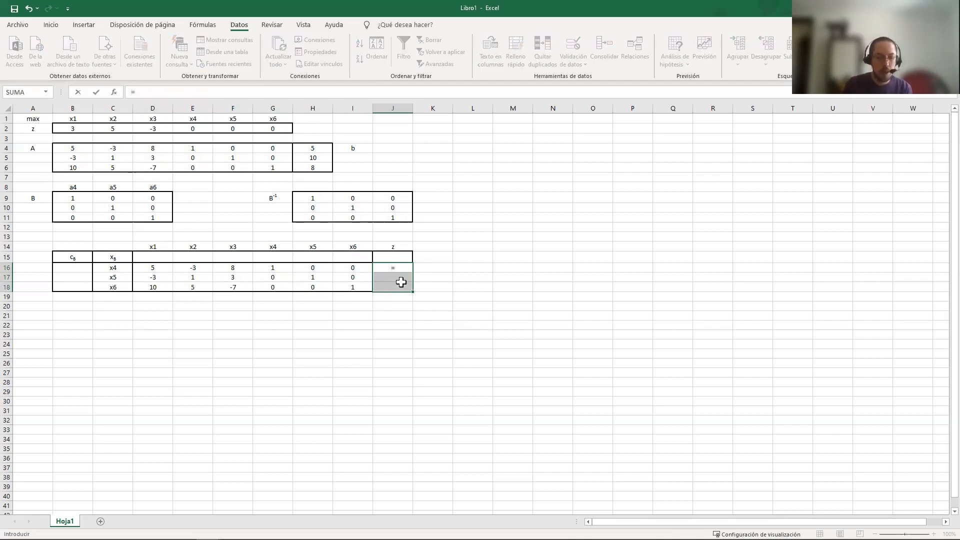
{"action": "type", "text": "MMULT("}
{"action": "left_click_drag", "start_coordinate": [314, 199], "coordinate": [380, 216]}
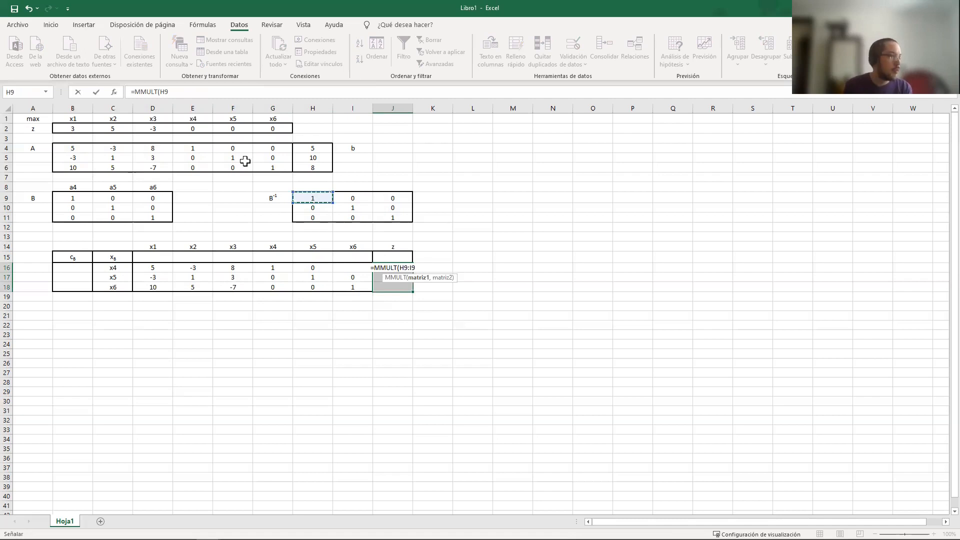
{"action": "type", "text": ","}
{"action": "left_click", "coordinate": [319, 149]}
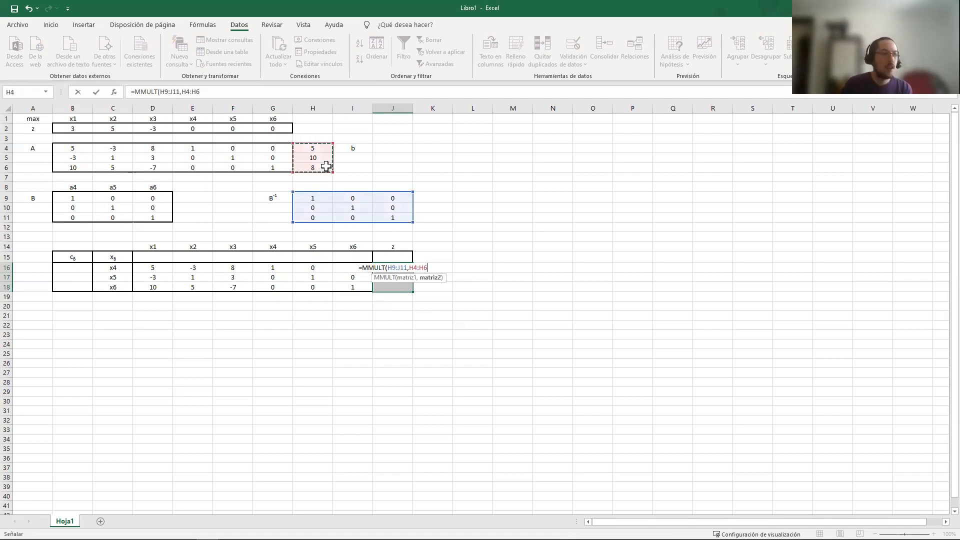
{"action": "key", "text": "ctrl+shift+Return"}
Try the single array formula =MMULT(H9:J11,B4:H6) in D21:J23 for A and b together, and clear that range
{"action": "left_click", "coordinate": [176, 314]}
{"action": "left_click_drag", "start_coordinate": [176, 314], "coordinate": [394, 337]}
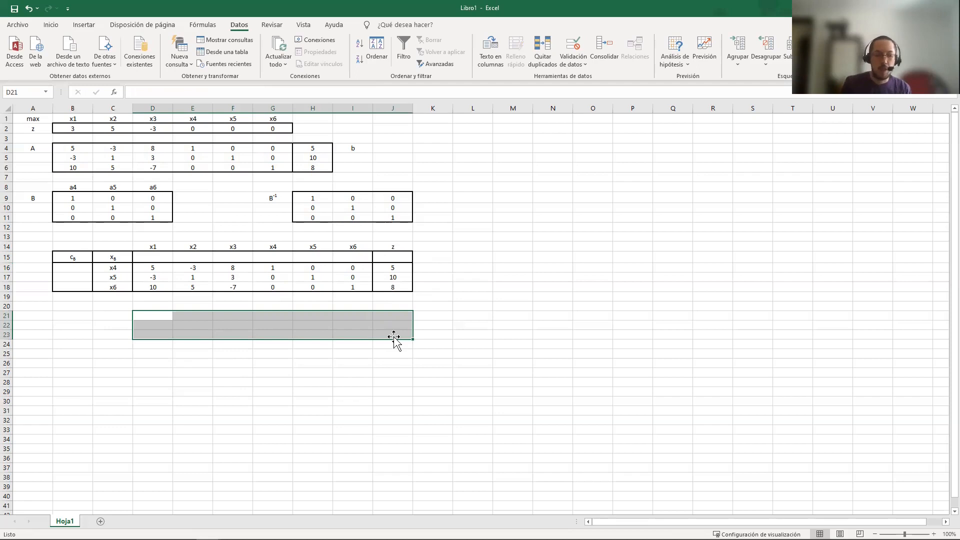
{"action": "type", "text": "="}
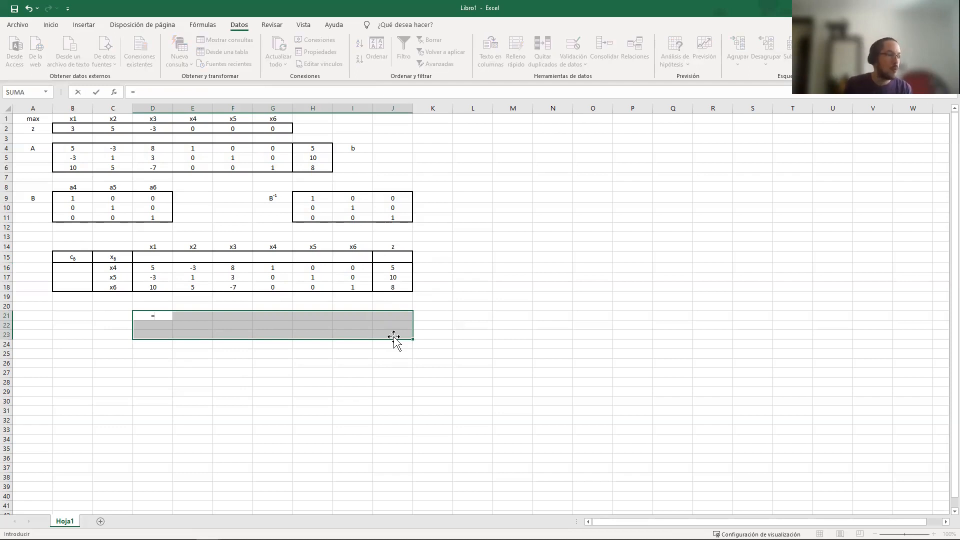
{"action": "type", "text": "MMULT("}
{"action": "left_click_drag", "start_coordinate": [316, 200], "coordinate": [392, 219]}
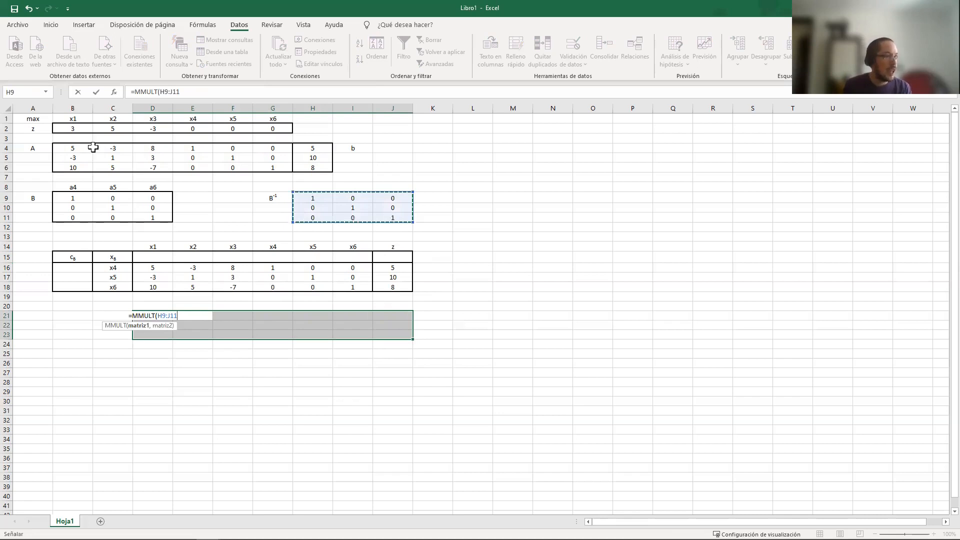
{"action": "type", "text": ","}
{"action": "left_click_drag", "start_coordinate": [73, 148], "coordinate": [316, 167]}
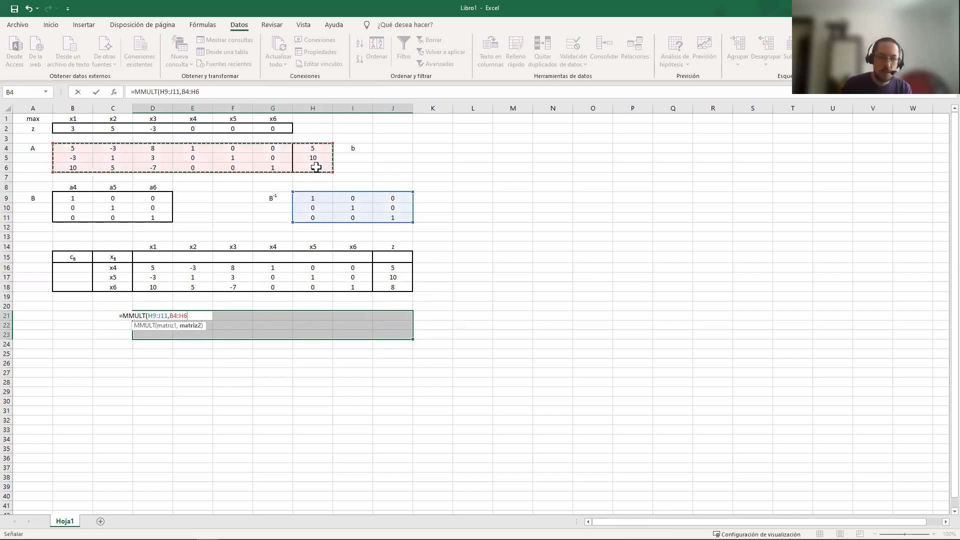
{"action": "key", "text": "ctrl+shift+Return"}
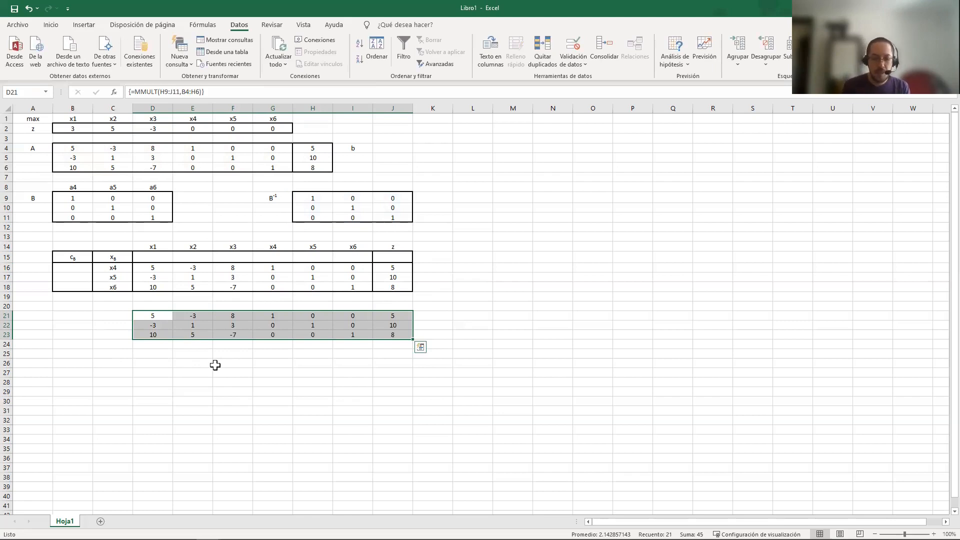
{"action": "key", "text": "Delete"}
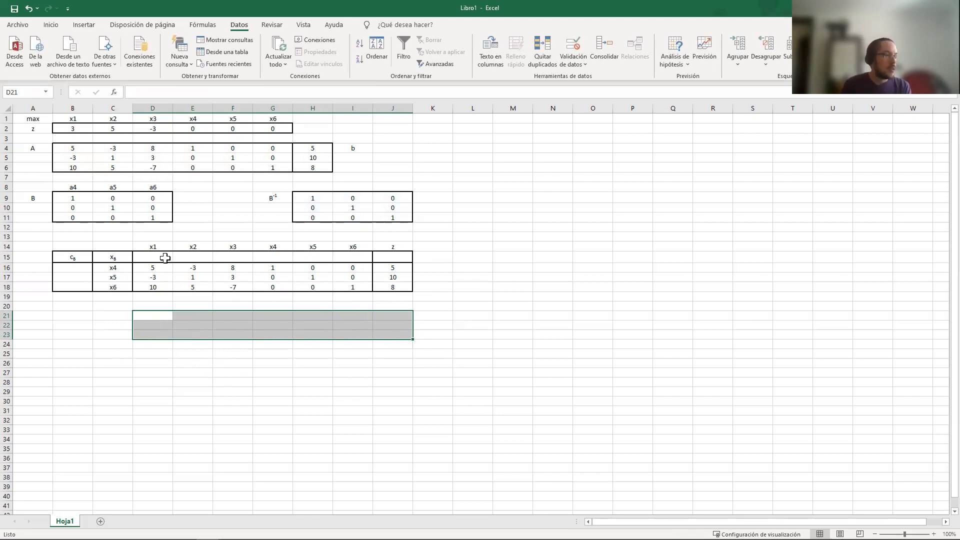
Enter =DESREF($A$2,0,COINCIDIR($C16,$B$1:$G$1,0)) in B16 to fetch the objective coefficient of the basic variable in C16
{"action": "left_click", "coordinate": [161, 274]}
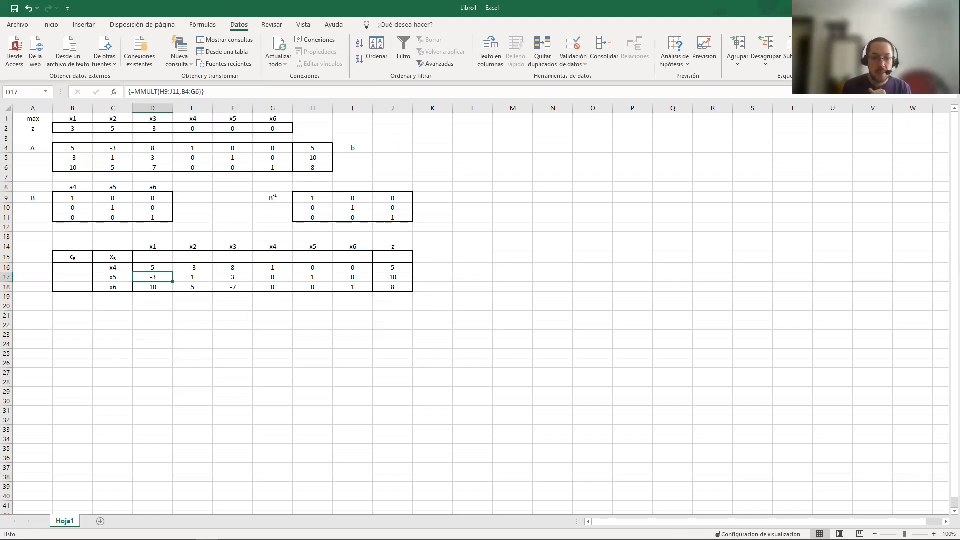
{"action": "left_click", "coordinate": [73, 266]}
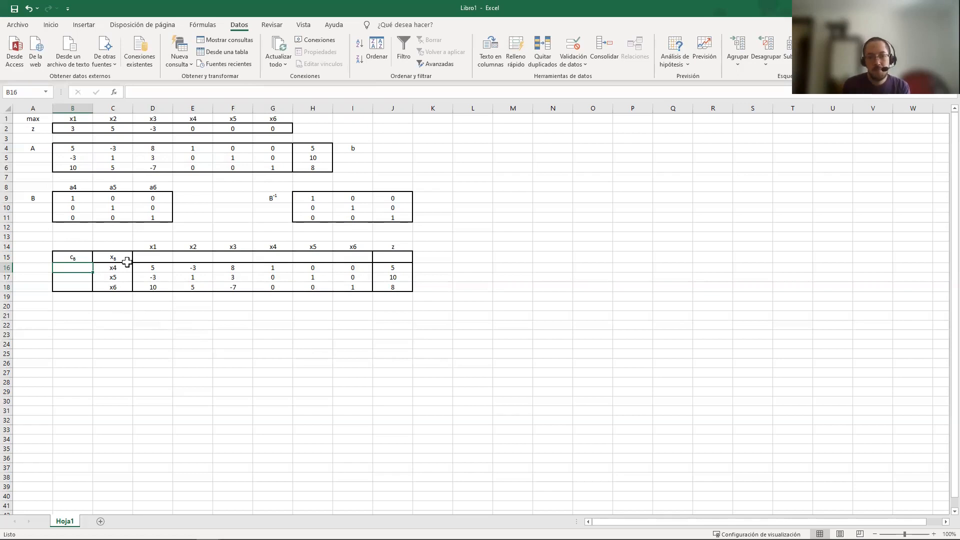
{"action": "type", "text": "="}
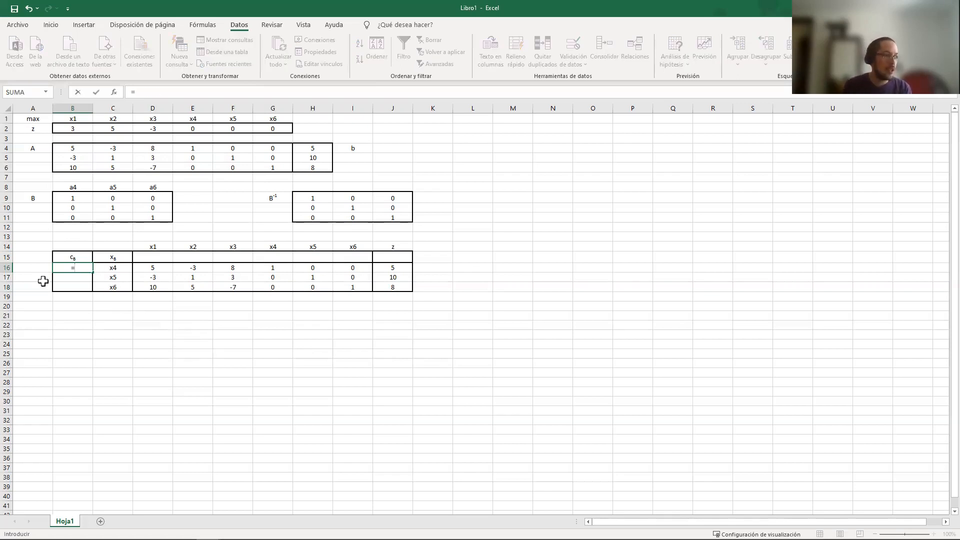
{"action": "type", "text": "DESREF("}
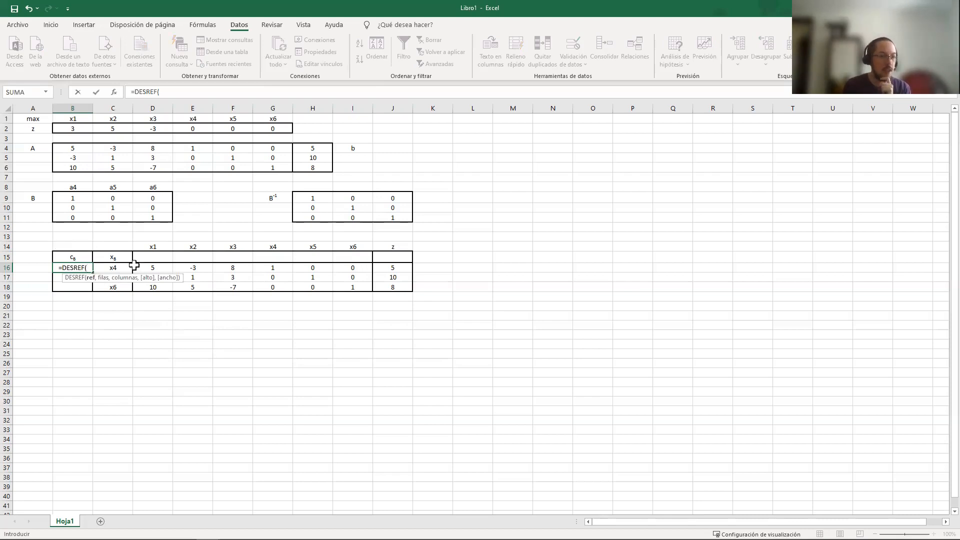
{"action": "left_click", "coordinate": [30, 130]}
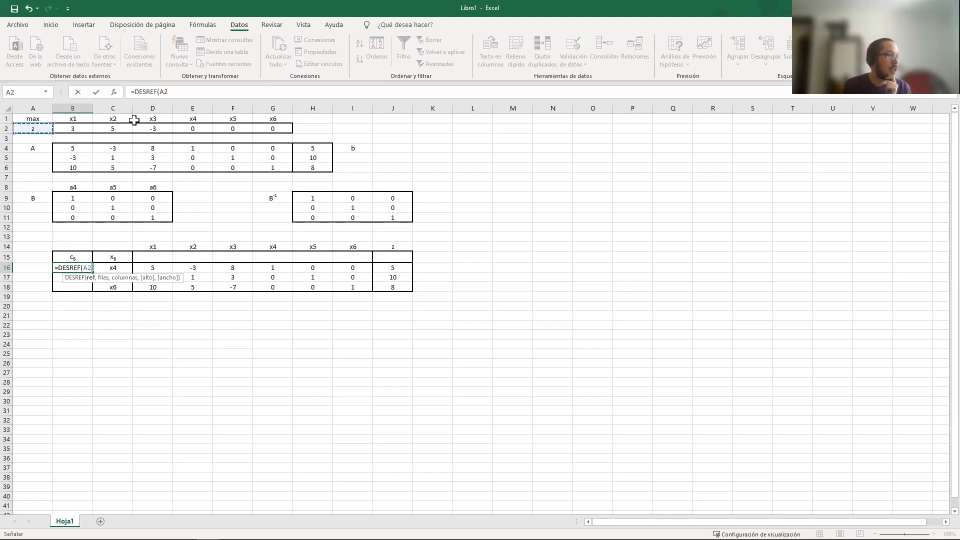
{"action": "left_click", "coordinate": [159, 91]}
{"action": "key", "text": "F4"}
{"action": "type", "text": ","}
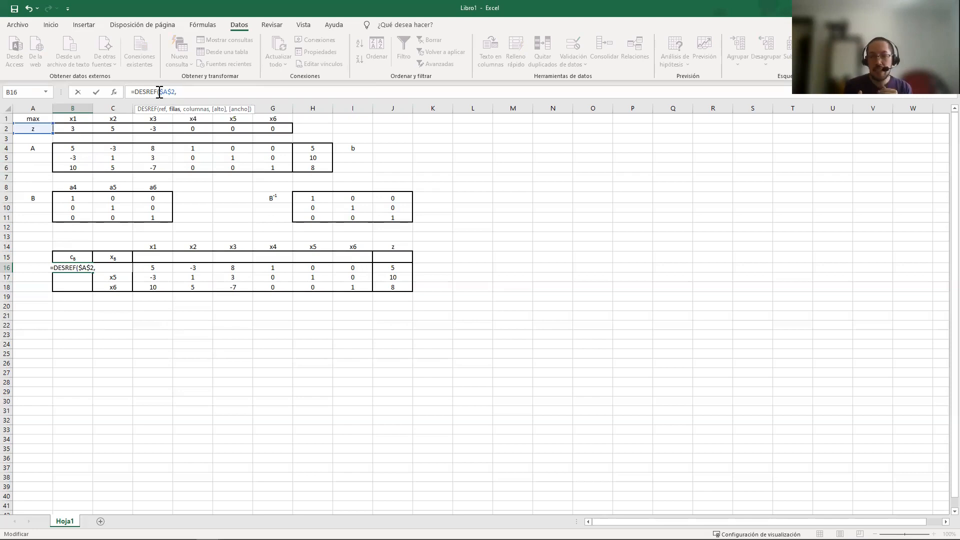
{"action": "type", "text": "0"}
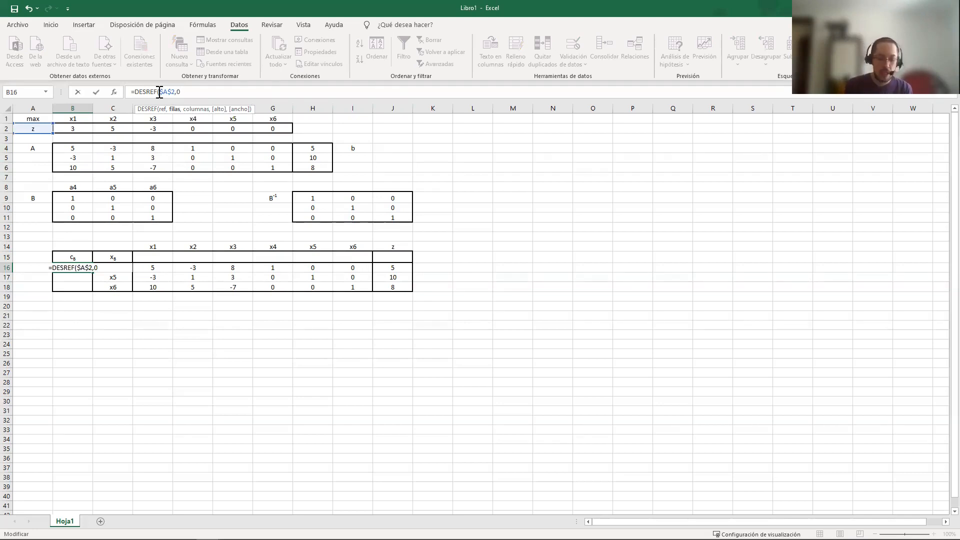
{"action": "type", "text": ","}
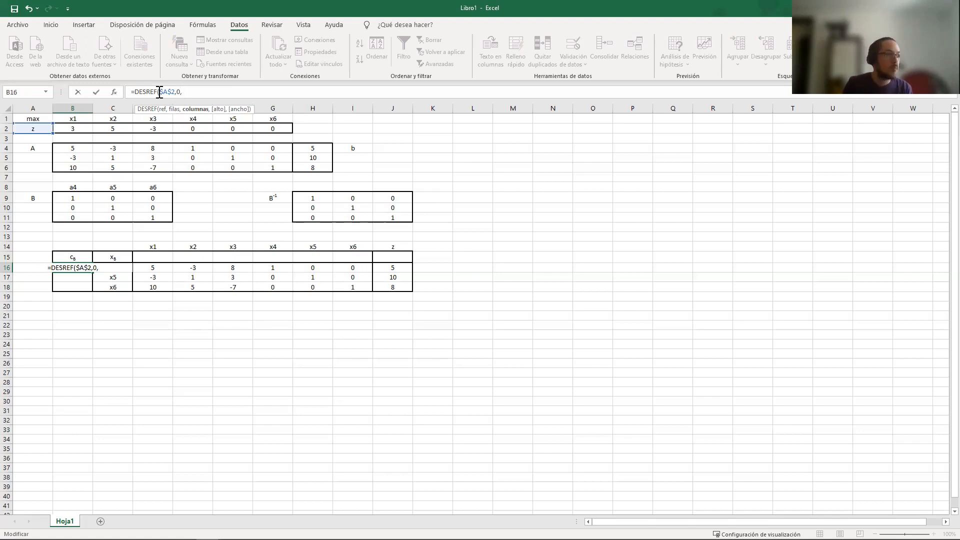
{"action": "type", "text": "COINCIDIR("}
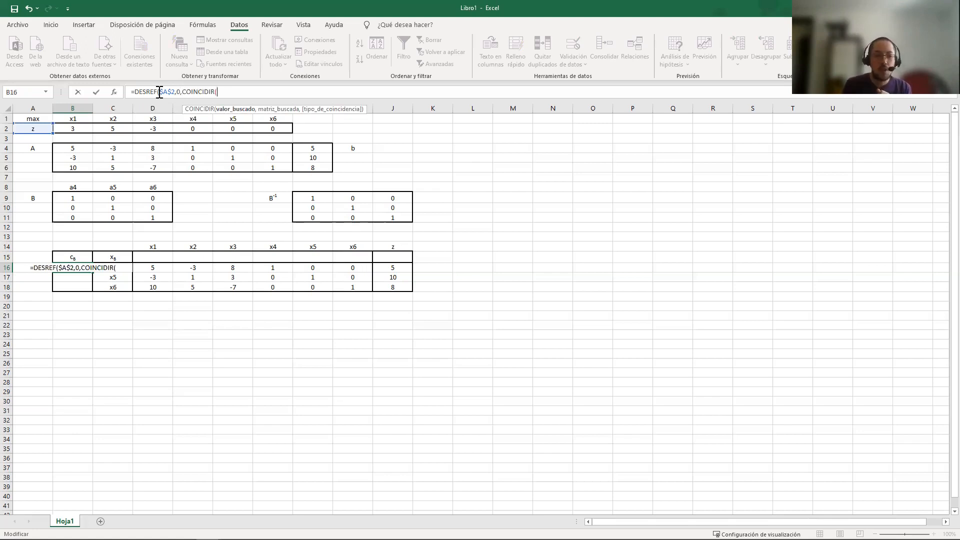
{"action": "left_click", "coordinate": [124, 278]}
{"action": "left_click", "coordinate": [115, 269]}
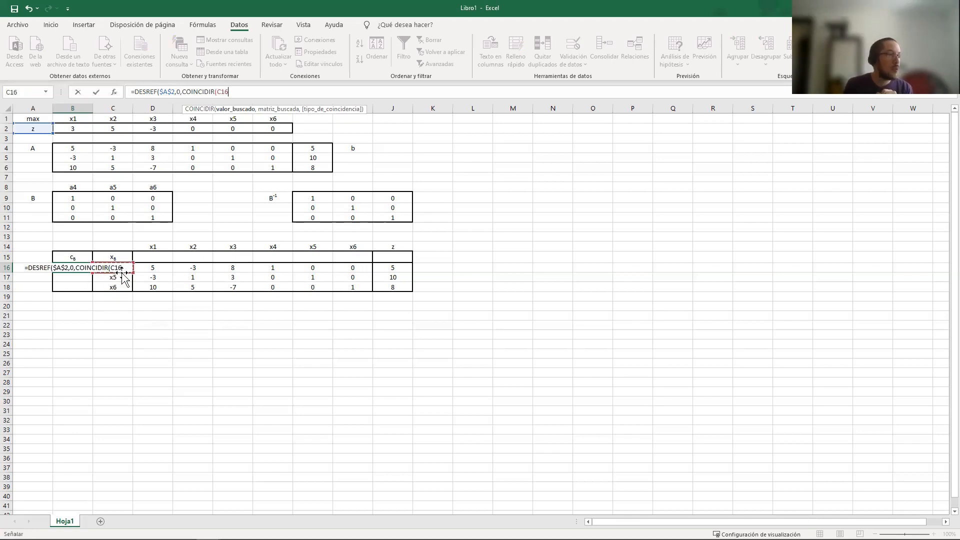
{"action": "left_click", "coordinate": [218, 93]}
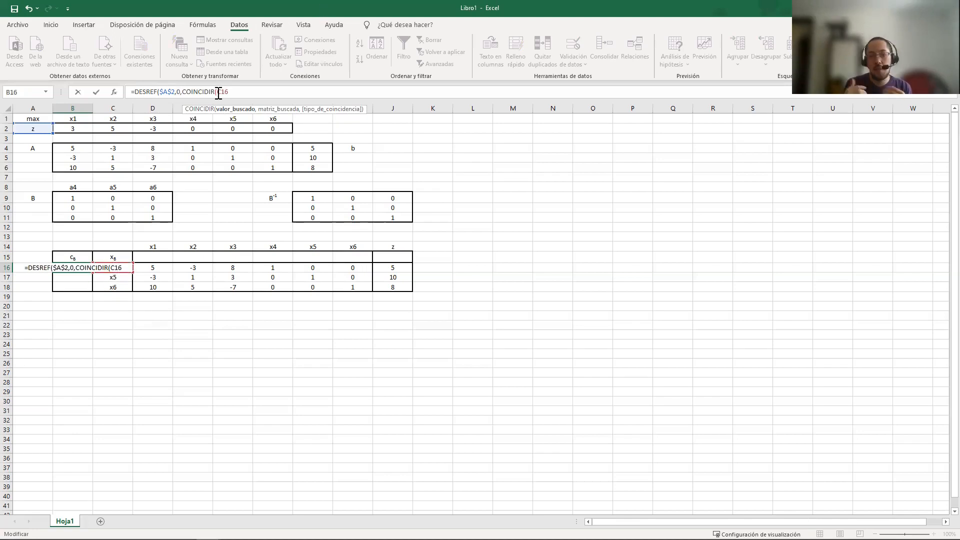
{"action": "type", "text": "$"}
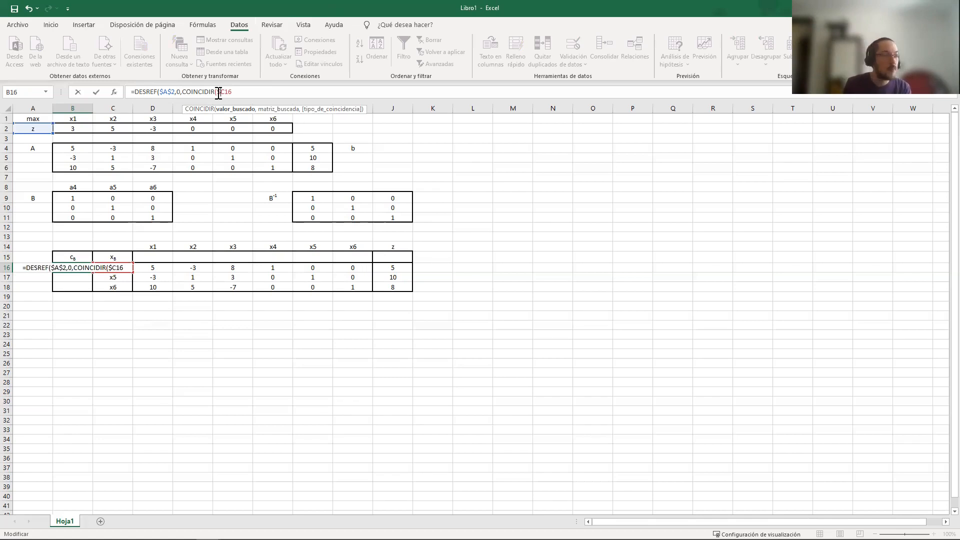
{"action": "type", "text": ","}
{"action": "left_click_drag", "start_coordinate": [81, 119], "coordinate": [287, 118]}
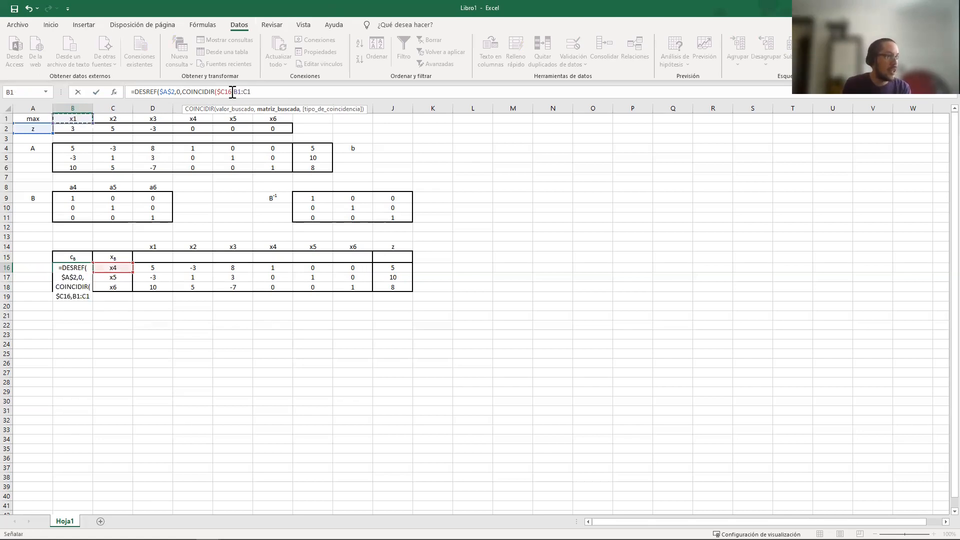
{"action": "key", "text": "Left"}
{"action": "key", "text": "Left"}
{"action": "key", "text": "Left"}
{"action": "key", "text": "Left"}
{"action": "key", "text": "Left"}
{"action": "type", "text": "$"}
{"action": "key", "text": "Right"}
{"action": "type", "text": "$A$"}
{"action": "key", "text": "Right"}
{"action": "type", "text": "$2"}
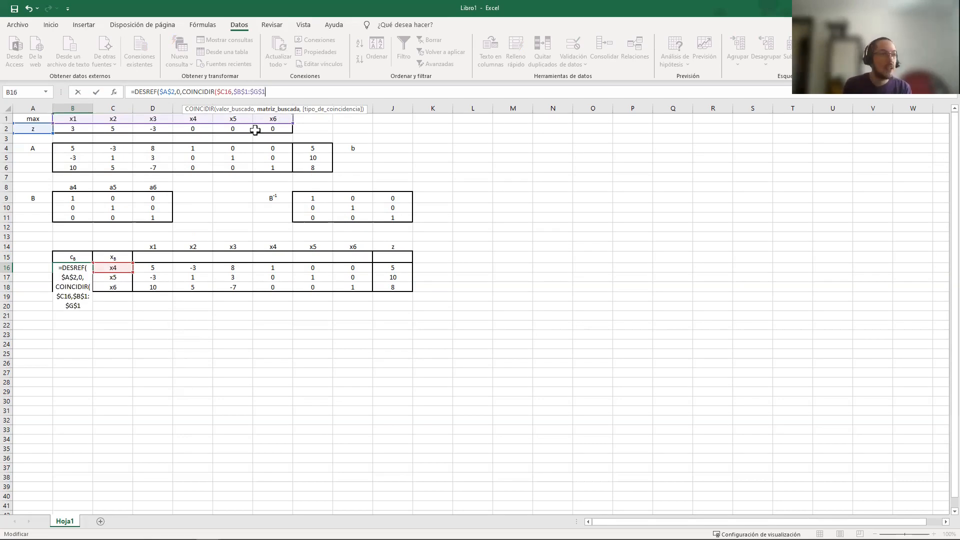
{"action": "type", "text": ",0"}
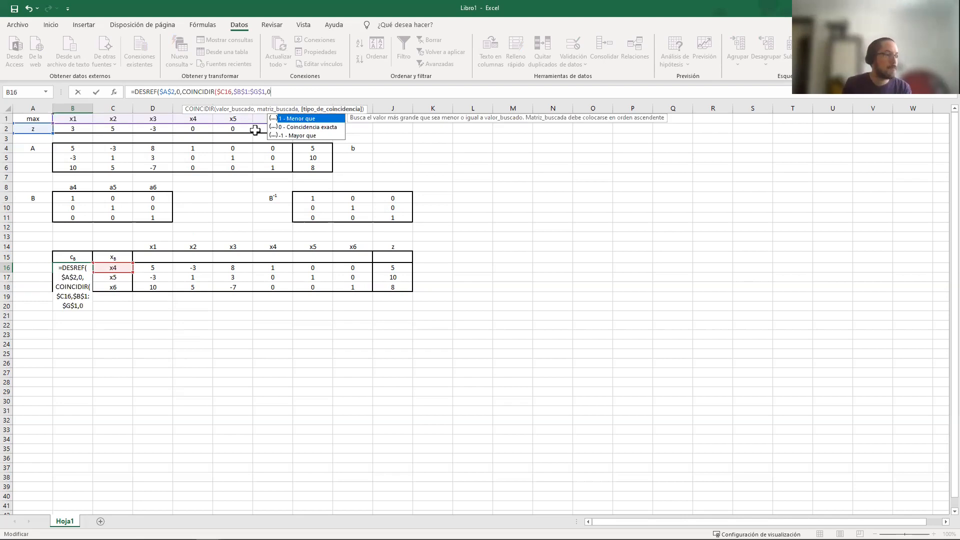
{"action": "key", "text": "Return"}
Copy the coefficient lookup formula from B16 down through B18 to fill the tableau's cB column
{"action": "left_click", "coordinate": [67, 265]}
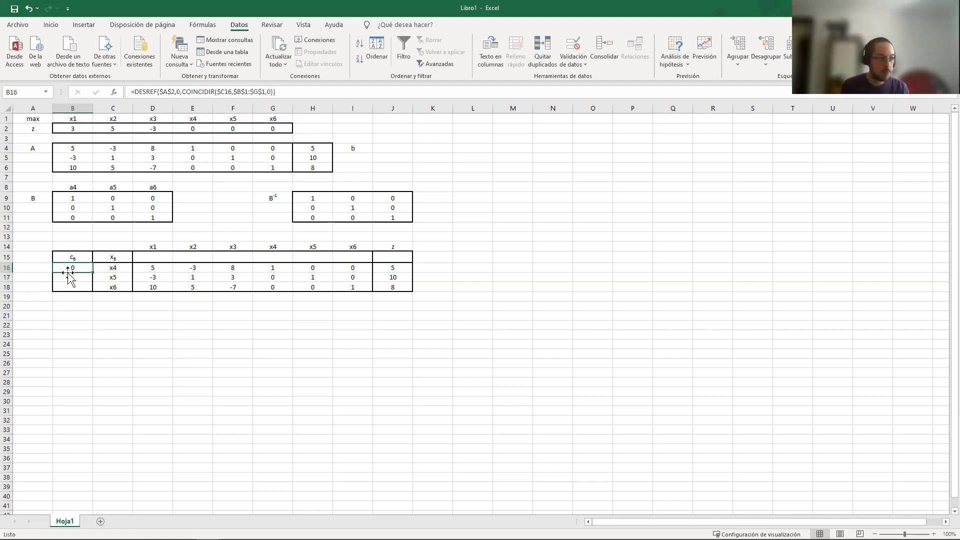
{"action": "key", "text": "ctrl+c"}
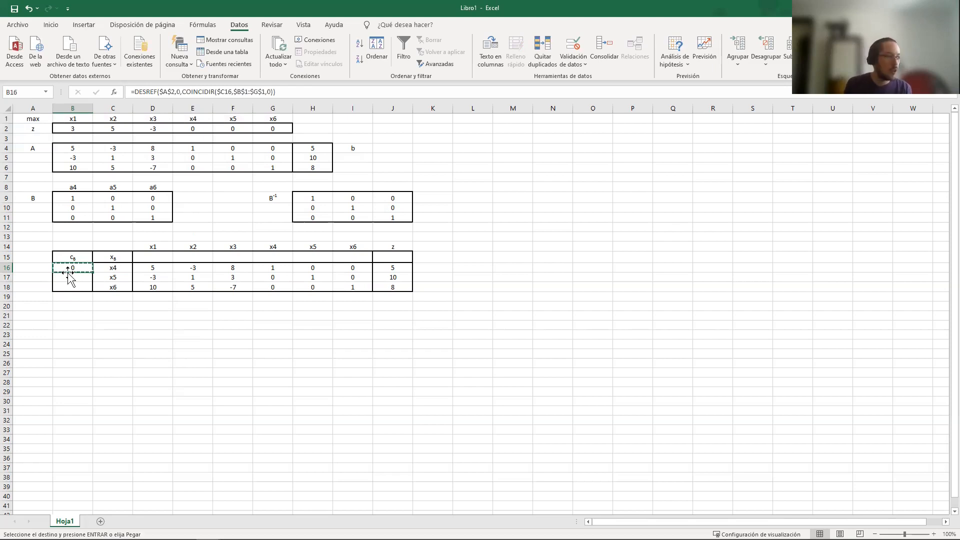
{"action": "key", "text": "shift+Down"}
{"action": "key", "text": "shift+Down"}
{"action": "right_click", "coordinate": [67, 272]}
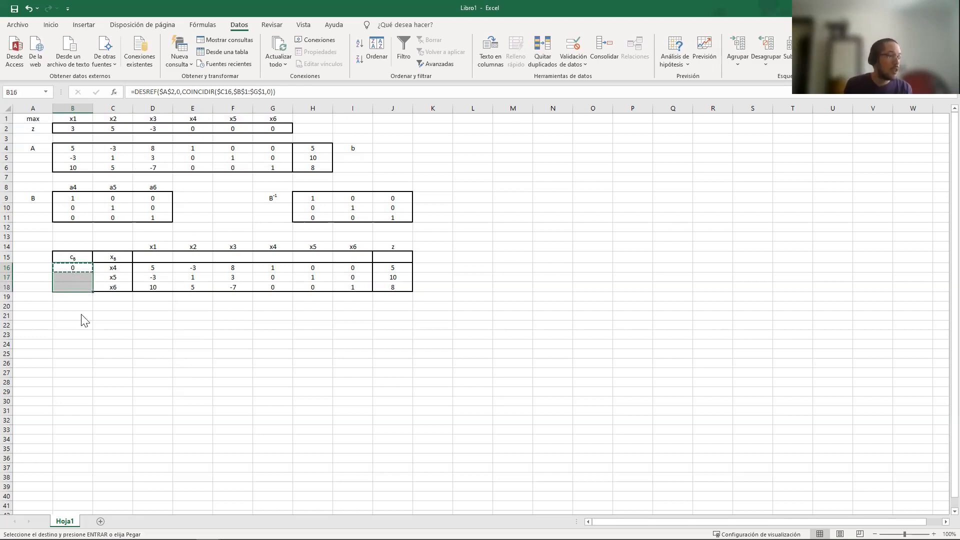
{"action": "left_click", "coordinate": [123, 325]}
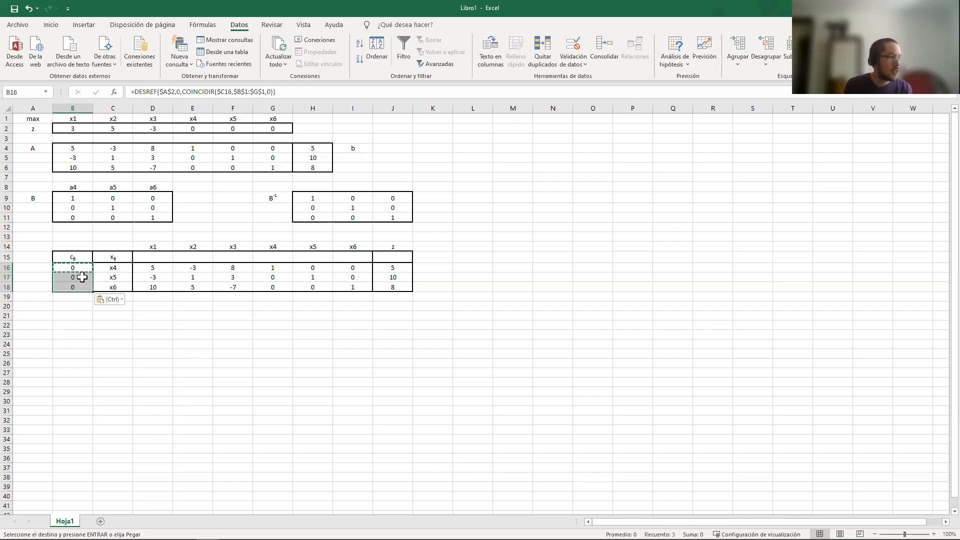
{"action": "key", "text": "Escape"}
Try x1, x2 and x3 as the basic variables in C16:C18 to test the cB lookup
{"action": "left_click", "coordinate": [119, 276]}
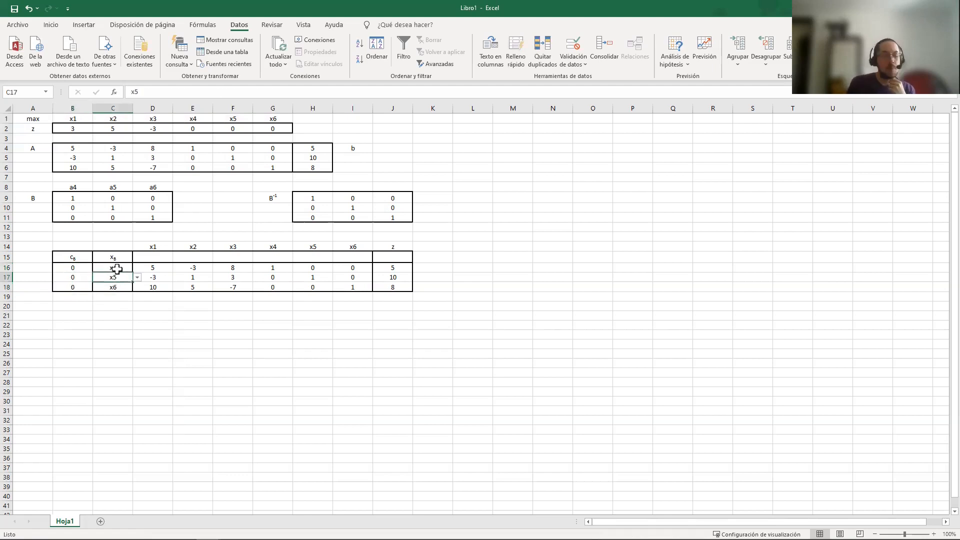
{"action": "left_click", "coordinate": [139, 268]}
{"action": "left_click", "coordinate": [127, 268]}
{"action": "left_click", "coordinate": [142, 269]}
{"action": "left_click", "coordinate": [124, 269]}
{"action": "left_click", "coordinate": [137, 268]}
{"action": "left_click", "coordinate": [118, 277]}
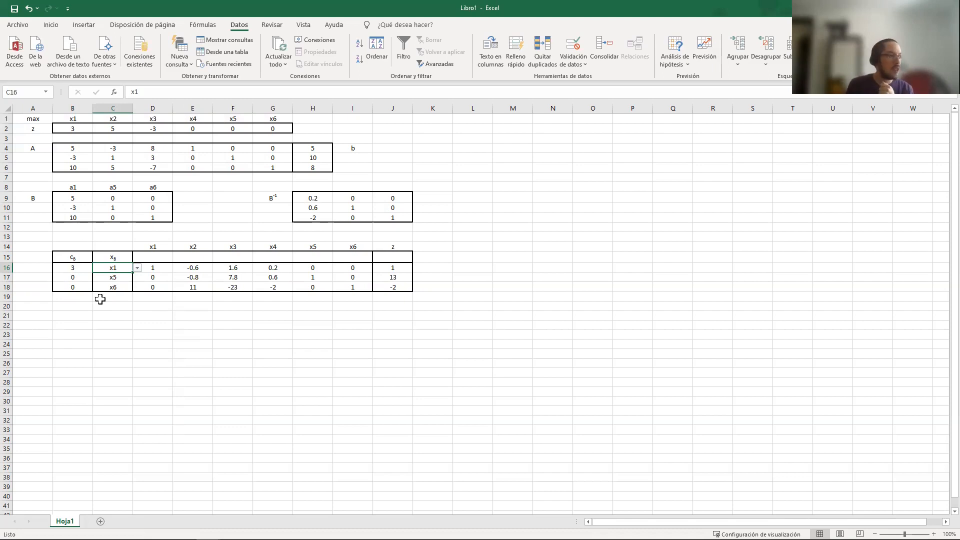
{"action": "left_click", "coordinate": [112, 277]}
{"action": "left_click", "coordinate": [137, 277]}
{"action": "left_click", "coordinate": [119, 293]}
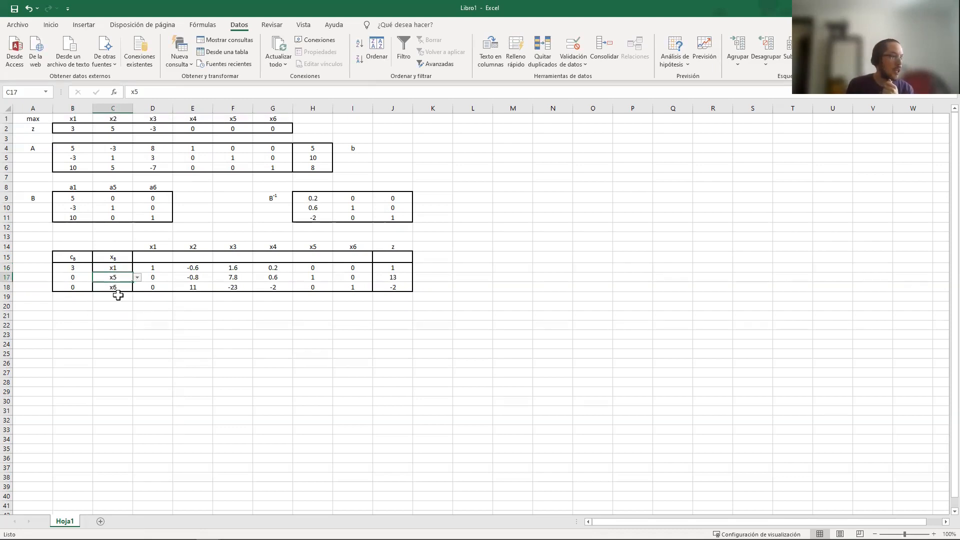
{"action": "left_click", "coordinate": [76, 277]}
{"action": "left_click", "coordinate": [110, 289]}
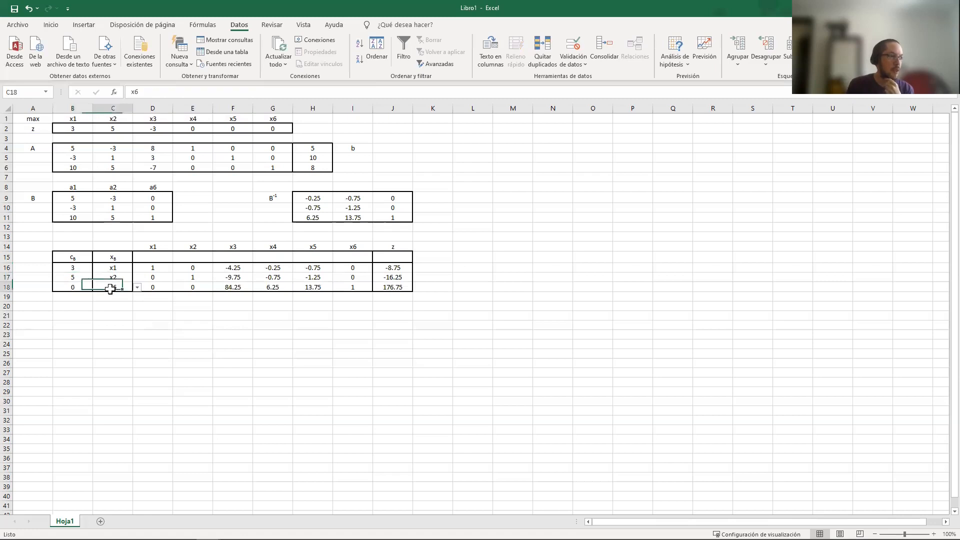
{"action": "left_click", "coordinate": [137, 287]}
{"action": "left_click", "coordinate": [130, 311]}
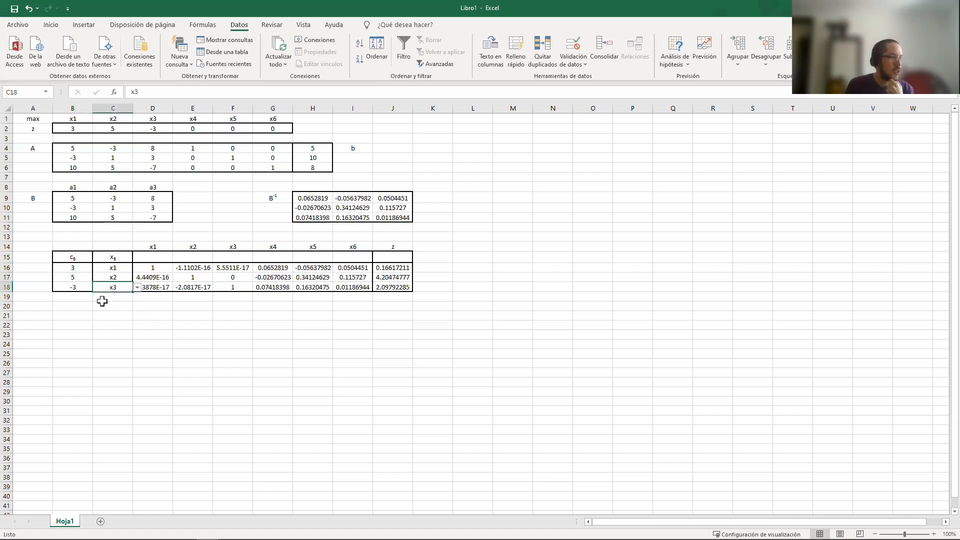
{"action": "left_click", "coordinate": [83, 288]}
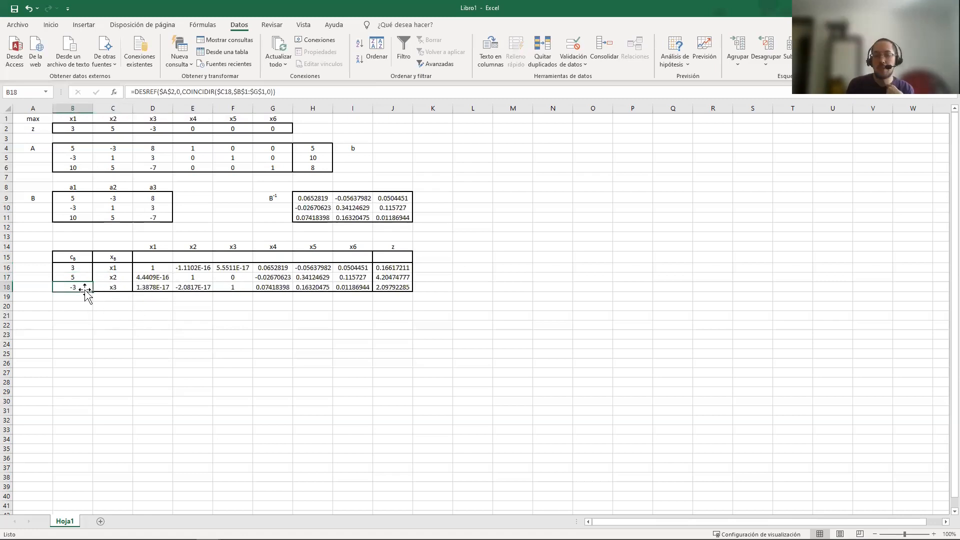
Set the basic variables in C16:C18 back to x4, x5 and x6
{"action": "left_click", "coordinate": [98, 268]}
{"action": "left_click", "coordinate": [137, 270]}
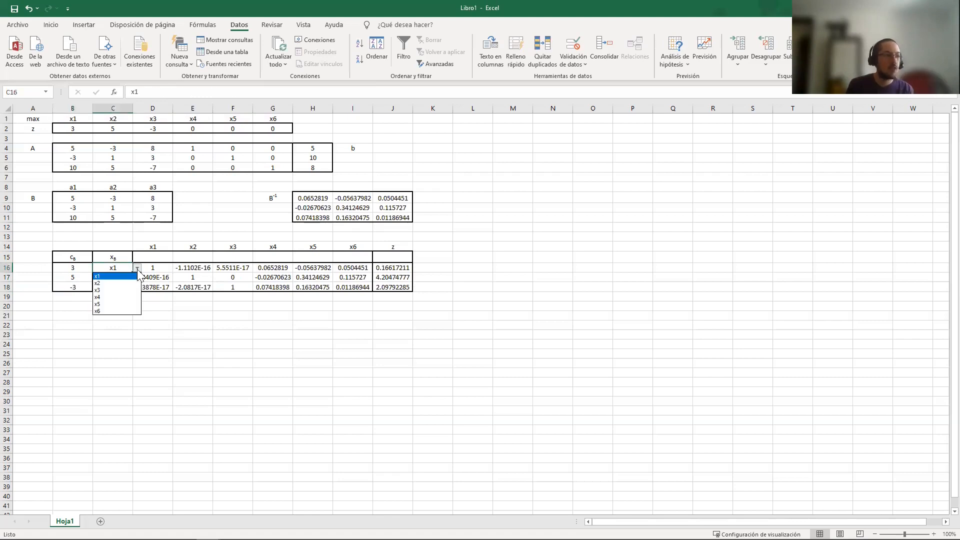
{"action": "left_click", "coordinate": [129, 297]}
{"action": "left_click", "coordinate": [125, 277]}
{"action": "left_click", "coordinate": [137, 277]}
{"action": "left_click", "coordinate": [128, 312]}
{"action": "left_click", "coordinate": [131, 289]}
{"action": "left_click", "coordinate": [137, 288]}
{"action": "left_click", "coordinate": [128, 329]}
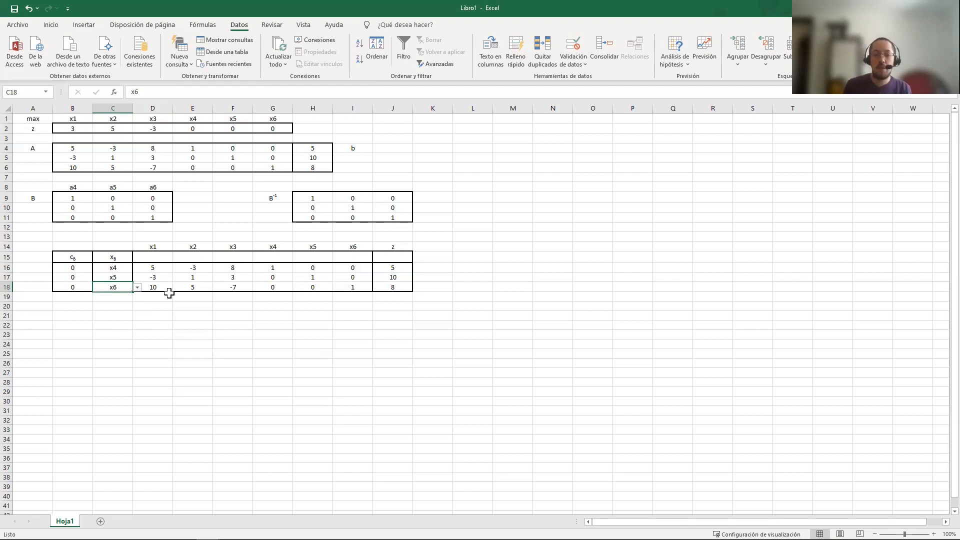
Begin x1's reduced-cost formula in D15 with =B$2 - SUMAPRODUCTO(, keeping the objective row reference fixed
{"action": "left_click", "coordinate": [156, 257]}
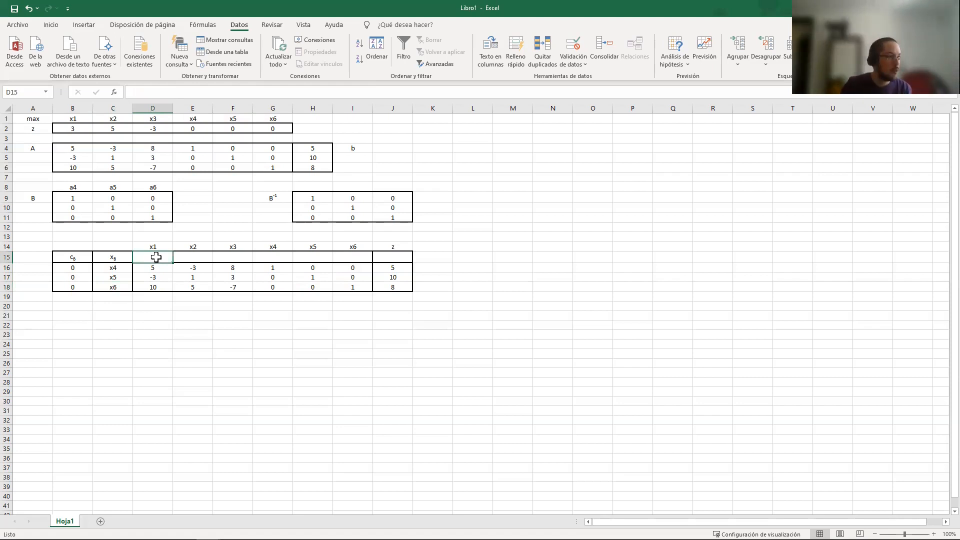
{"action": "type", "text": "="}
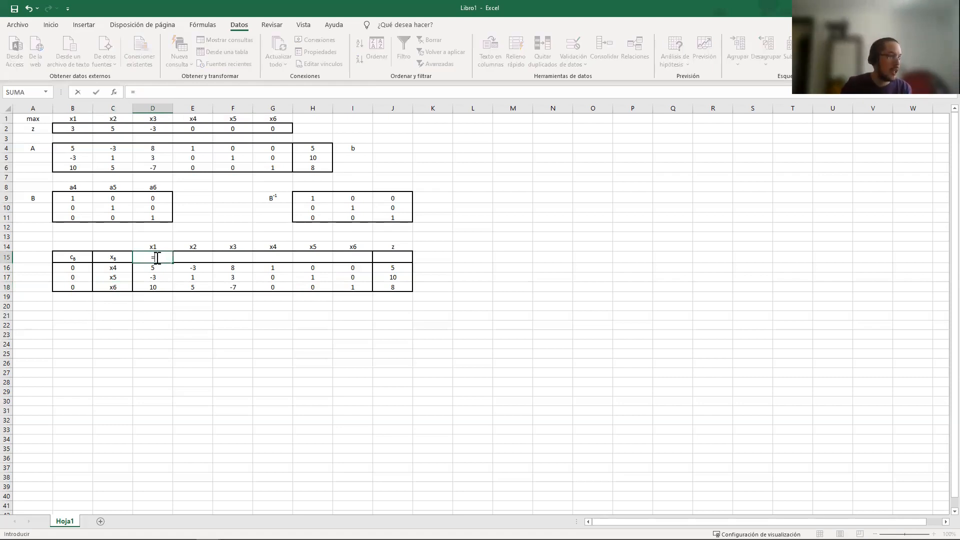
{"action": "left_click", "coordinate": [76, 127]}
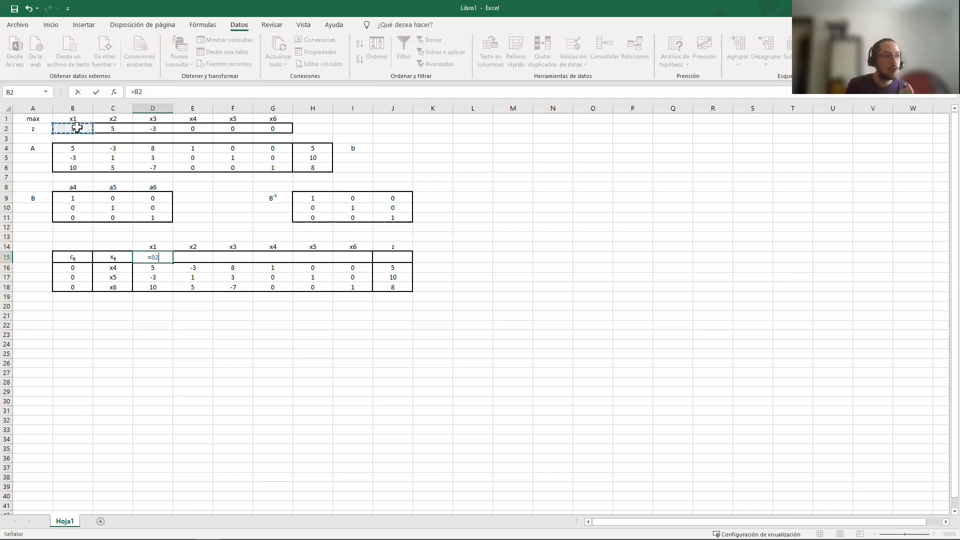
{"action": "left_click", "coordinate": [137, 93]}
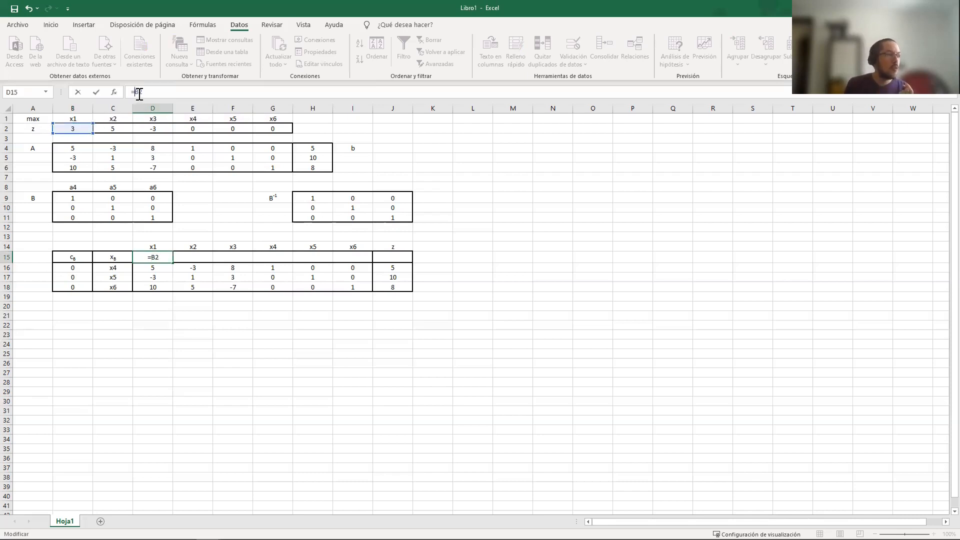
{"action": "type", "text": "$"}
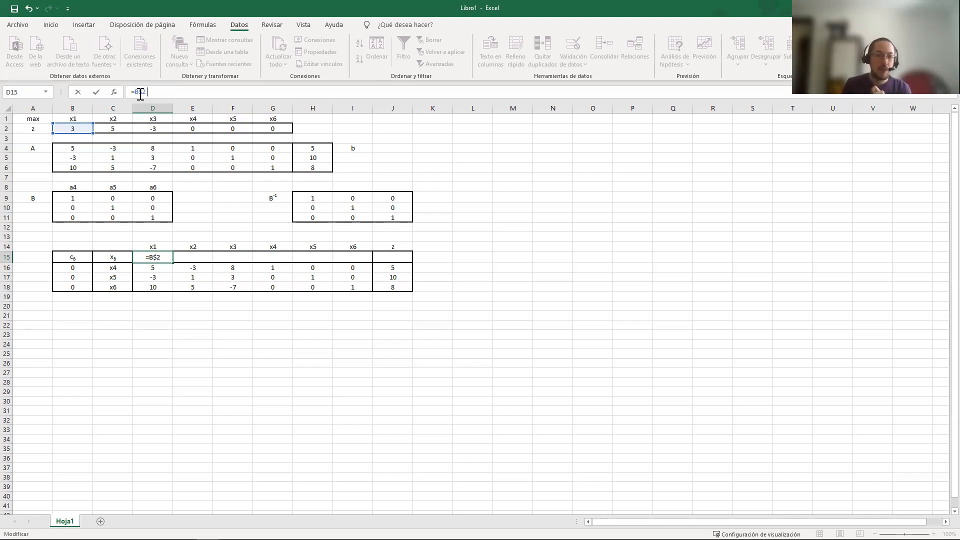
{"action": "type", "text": "-"}
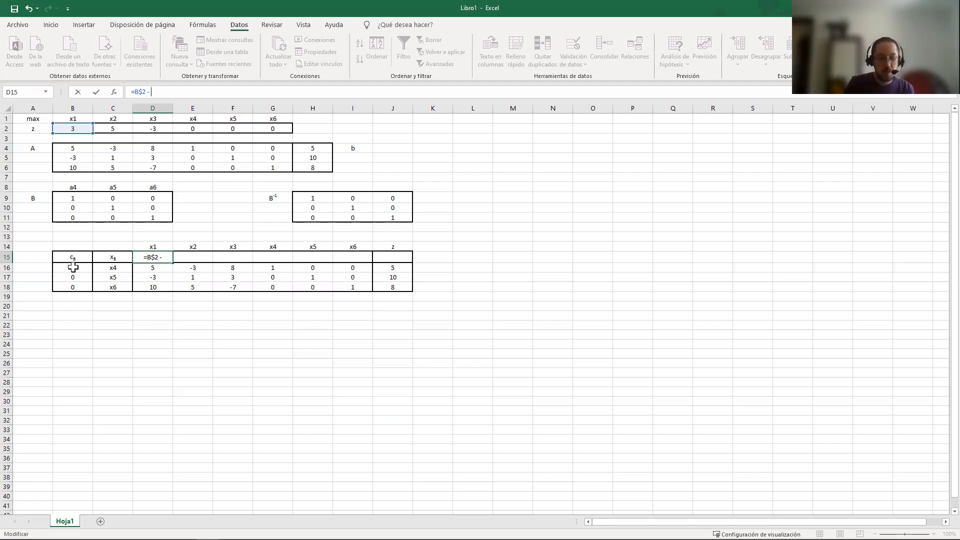
{"action": "type", "text": "SUMA"}
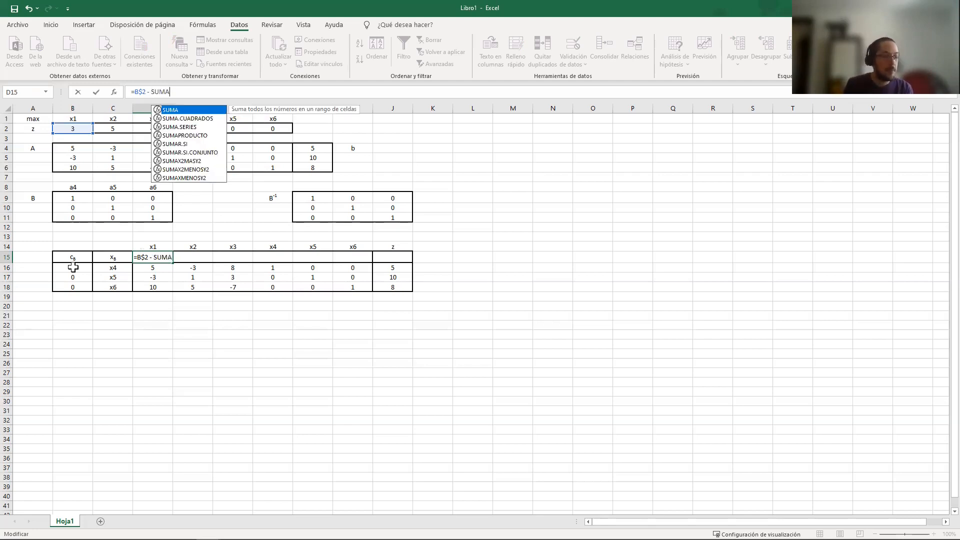
{"action": "type", "text": "P"}
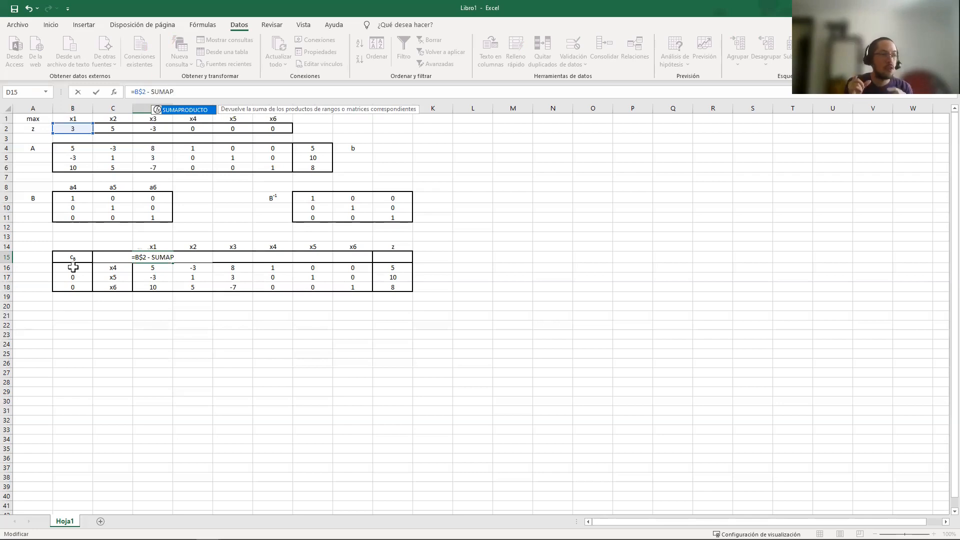
{"action": "key", "text": "Tab"}
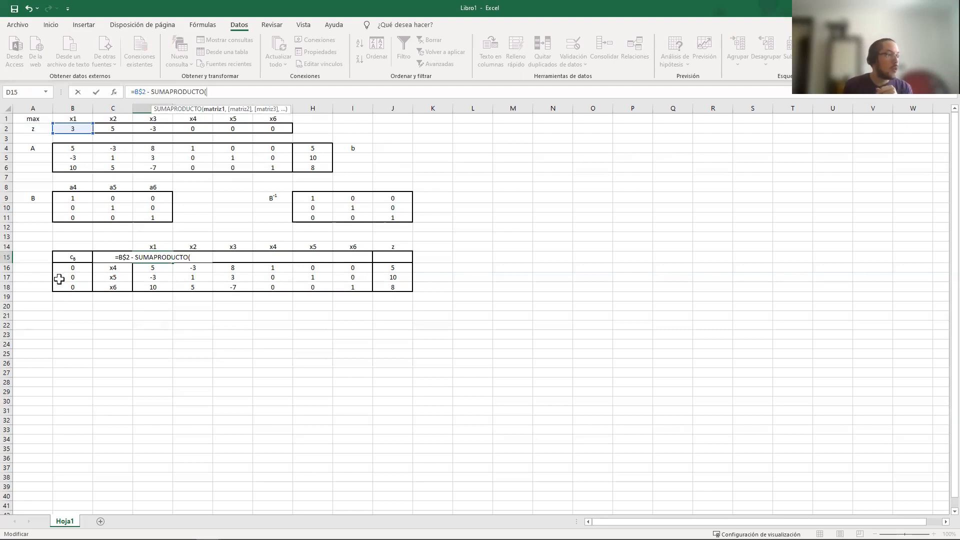
Supply the cB column as the first SUMAPRODUCTO array in D15, with fully absolute references $B$16:$B$18
{"action": "left_click", "coordinate": [73, 270]}
{"action": "left_click_drag", "start_coordinate": [75, 273], "coordinate": [73, 287]}
{"action": "left_click", "coordinate": [209, 92]}
{"action": "type", "text": "$B$16:B18"}
{"action": "key", "text": "Right"}
{"action": "type", "text": "$B"}
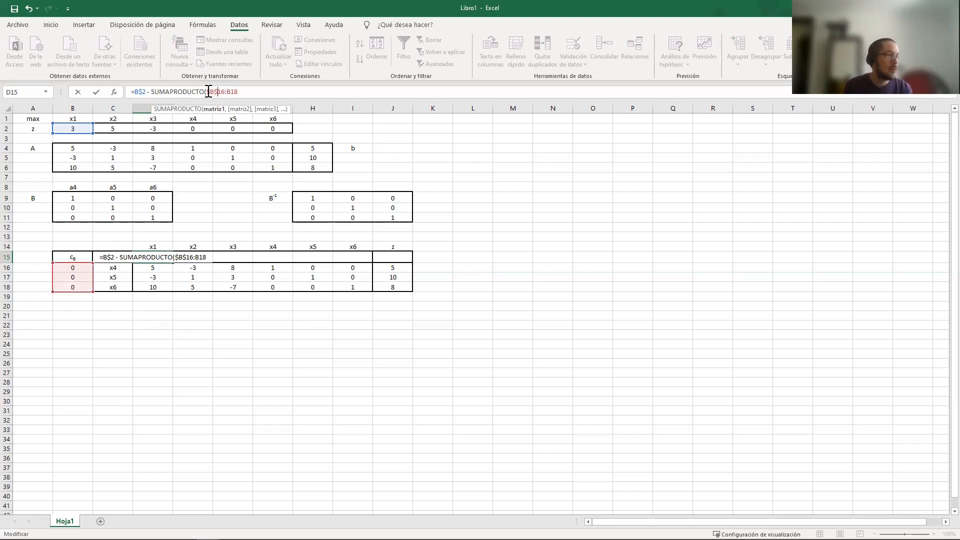
{"action": "type", "text": "$"}
{"action": "key", "text": "Right"}
{"action": "type", "text": "$18"}
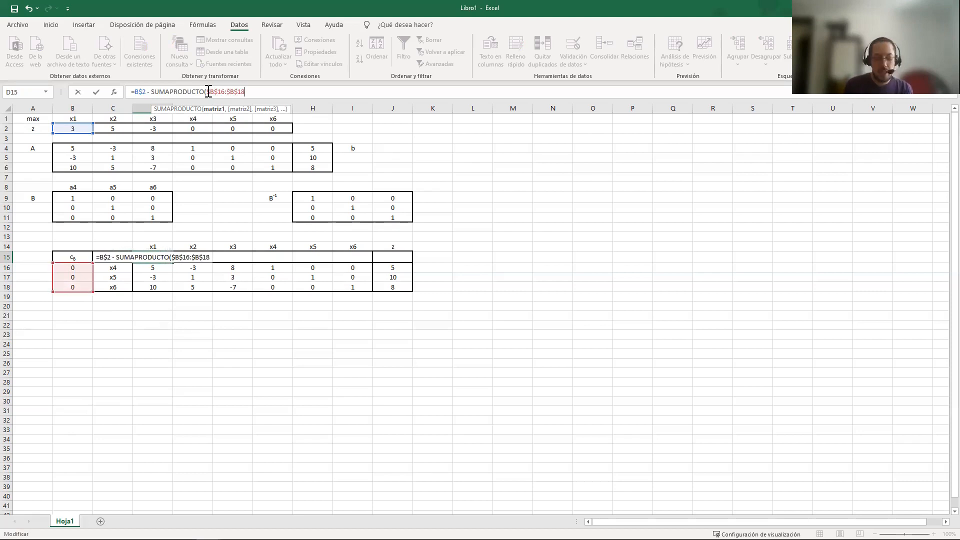
{"action": "type", "text": ","}
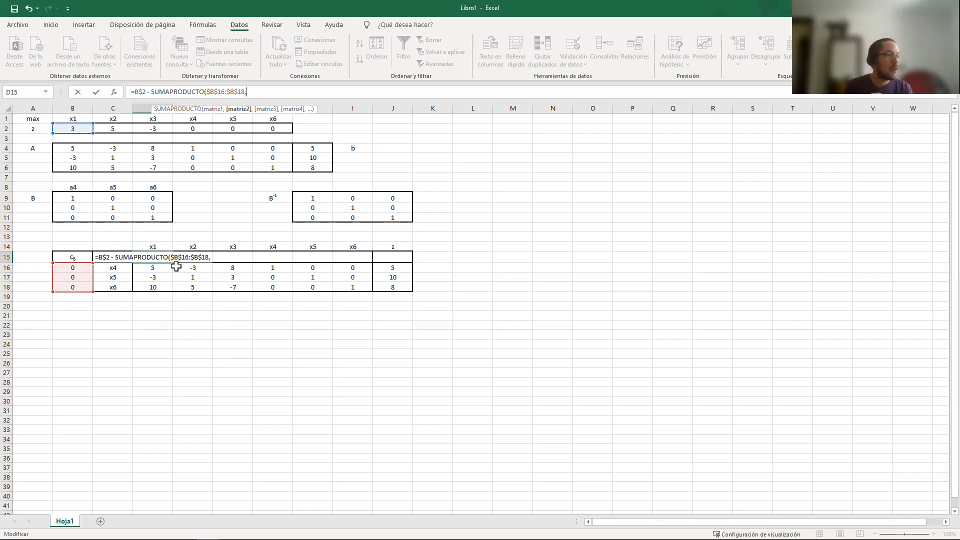
Complete the D15 formula with D$16:D$18 as the second array, fixing only the rows, and enter it
{"action": "left_click_drag", "start_coordinate": [159, 267], "coordinate": [156, 286]}
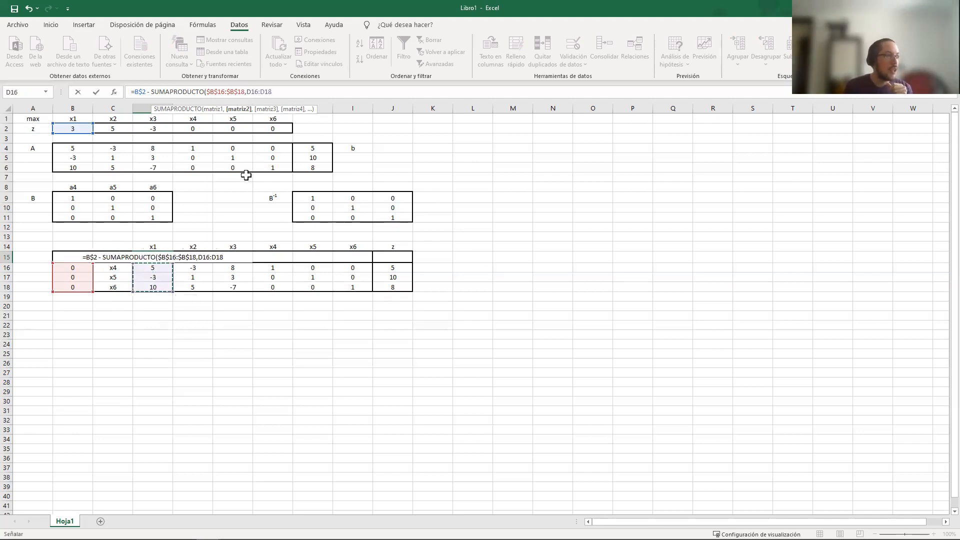
{"action": "left_click", "coordinate": [284, 92]}
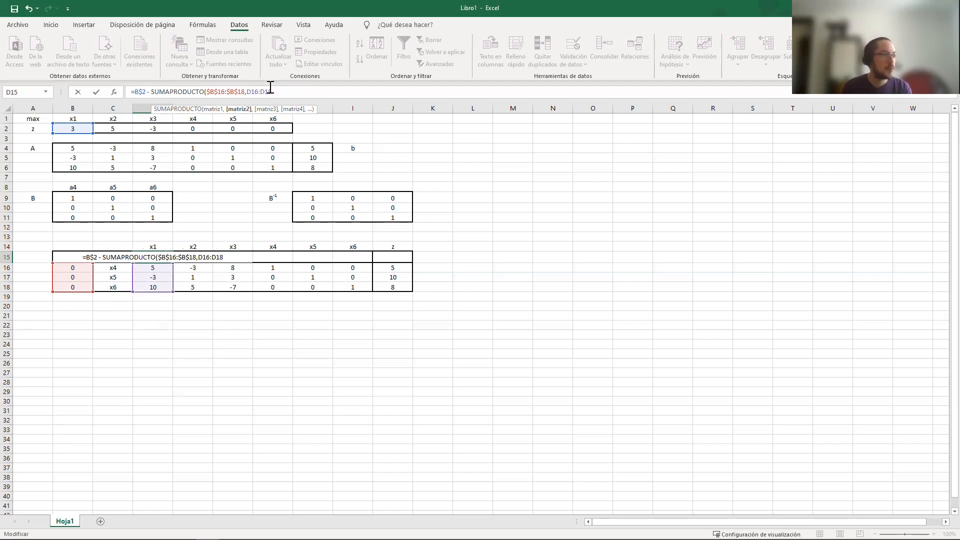
{"action": "left_click", "coordinate": [251, 92]}
{"action": "type", "text": "$"}
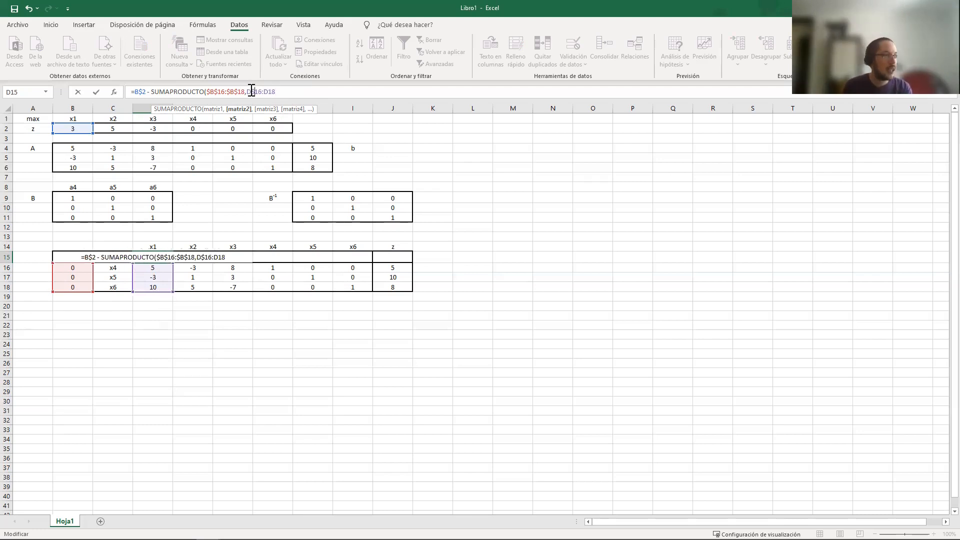
{"action": "key", "text": "Right"}
{"action": "type", "text": "$18"}
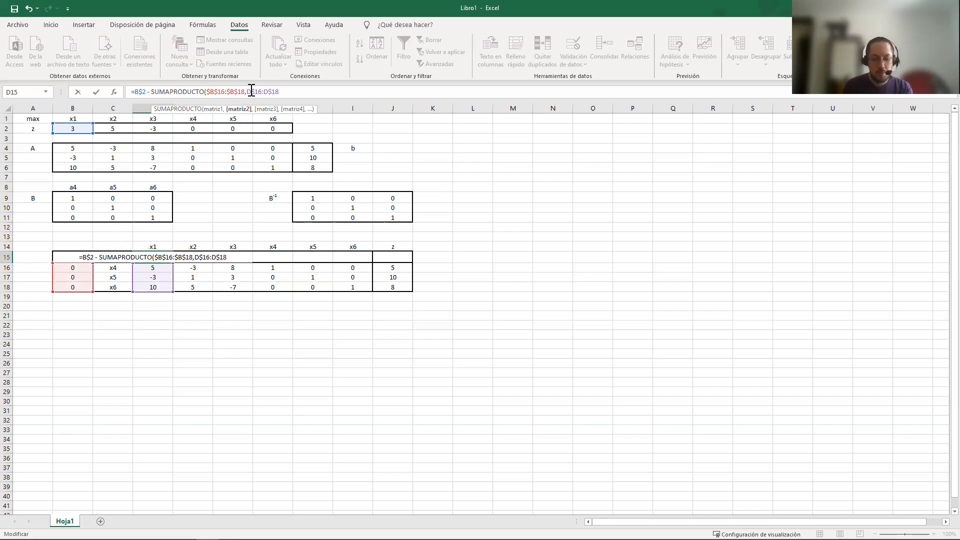
{"action": "type", "text": ")"}
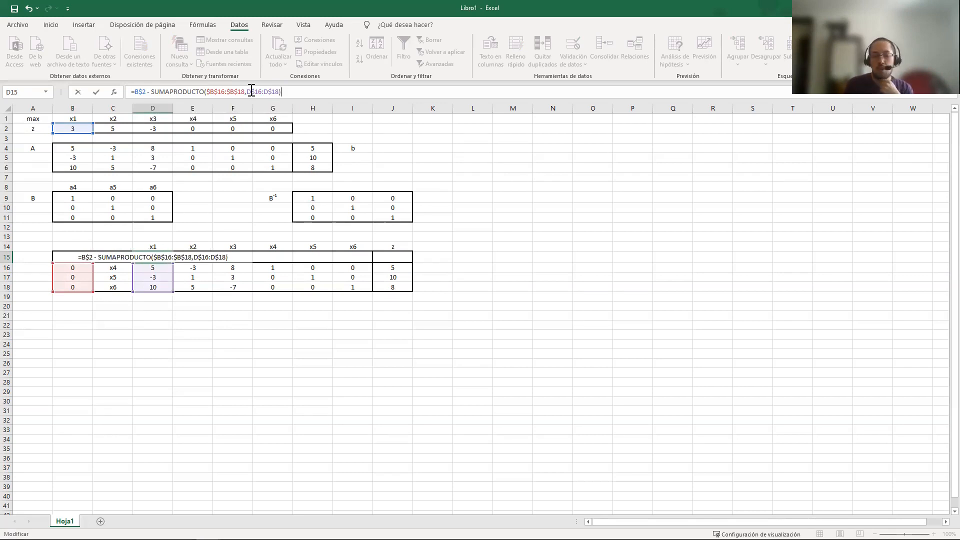
{"action": "key", "text": "Return"}
{"action": "key", "text": "Up"}
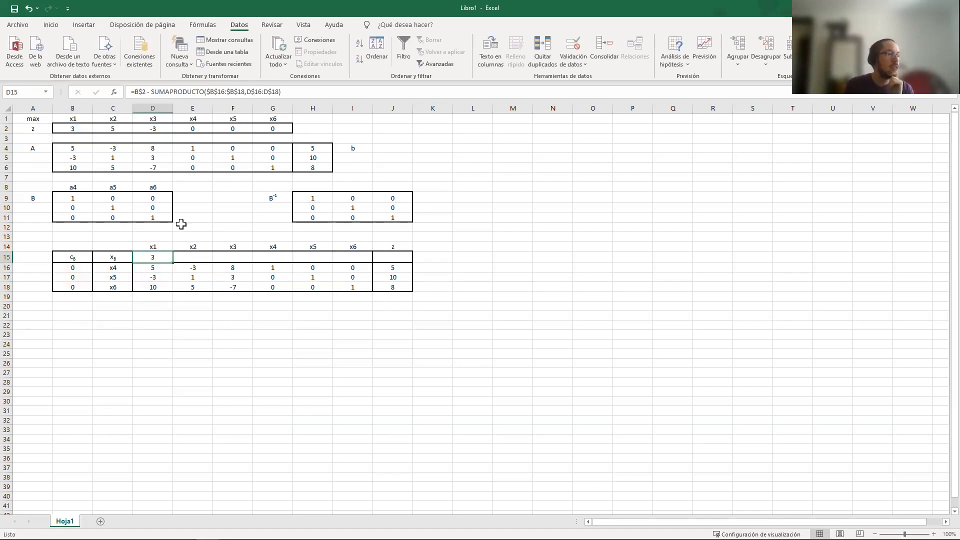
Check D15's source cells B2, B16:B18 and D16:D18, and copy its formula across to I15, pasting formulas only
{"action": "left_click", "coordinate": [72, 129]}
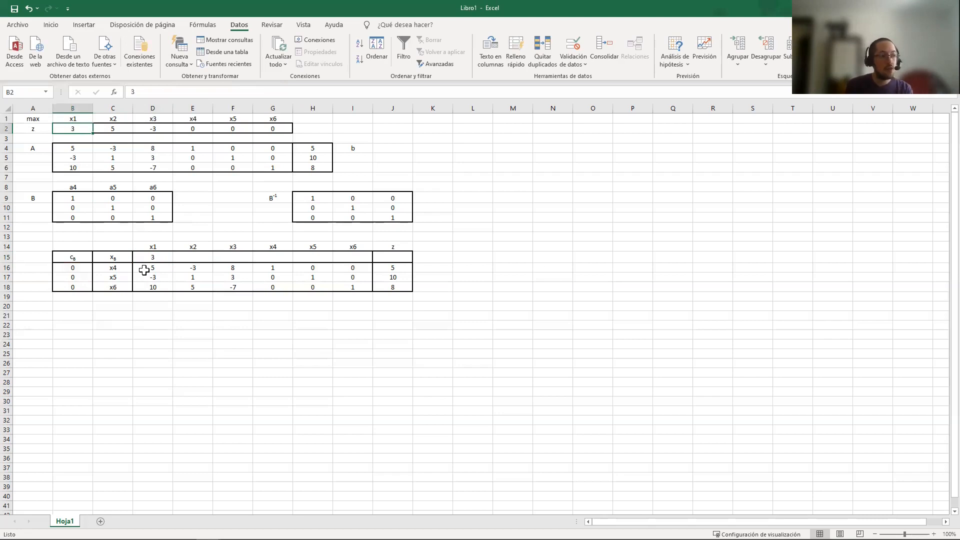
{"action": "left_click", "coordinate": [84, 268]}
{"action": "left_click_drag", "start_coordinate": [93, 272], "coordinate": [80, 290]}
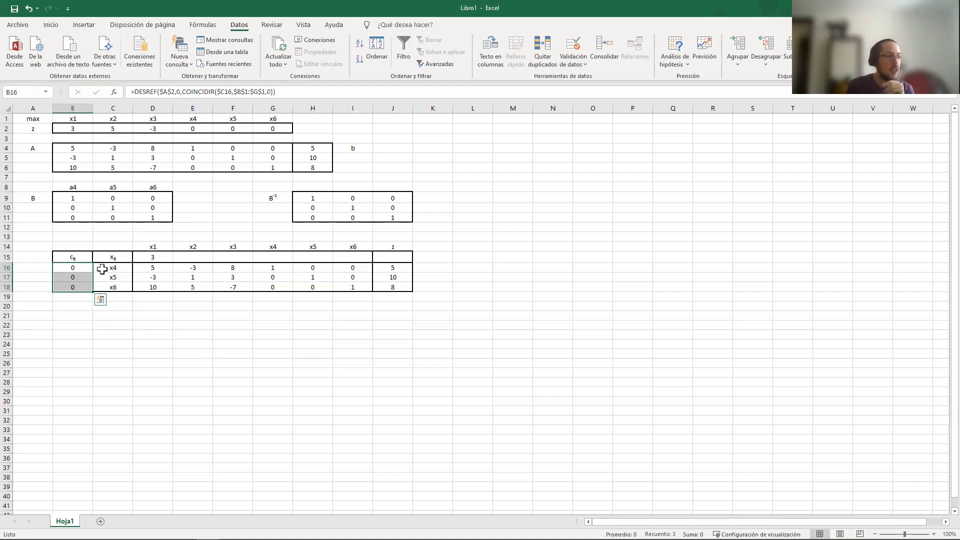
{"action": "left_click_drag", "start_coordinate": [145, 268], "coordinate": [145, 286], "text": "ctrl"}
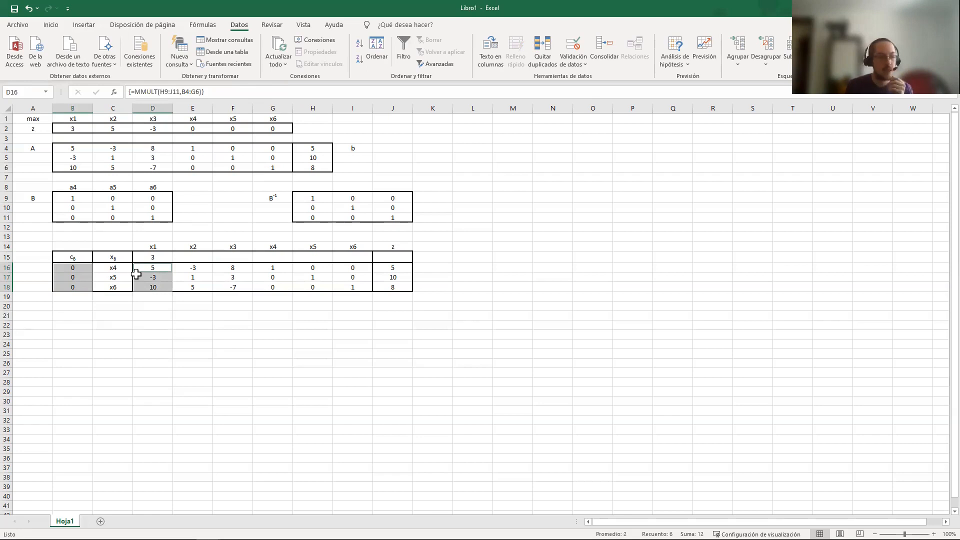
{"action": "left_click", "coordinate": [155, 257]}
{"action": "key", "text": "ctrl+c"}
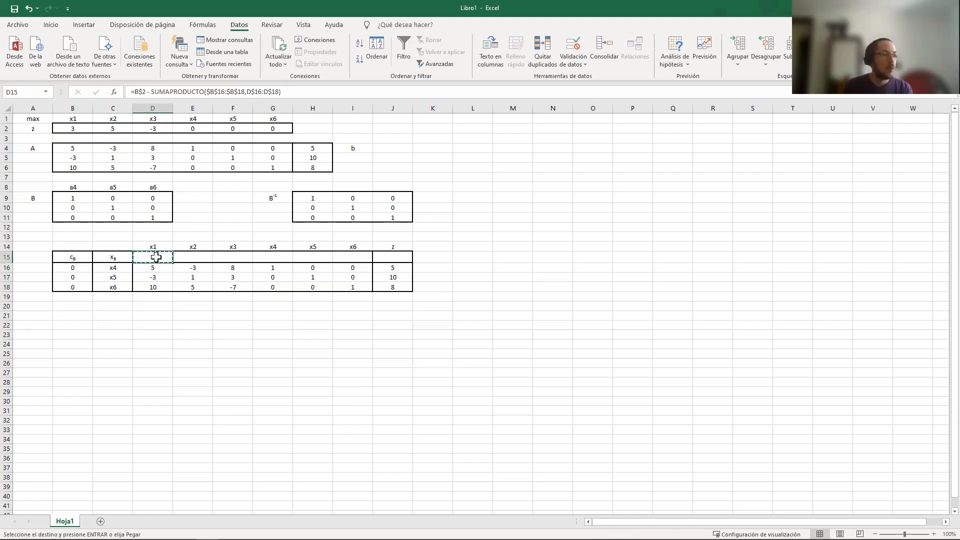
{"action": "key", "text": "shift+Right"}
{"action": "key", "text": "shift+Right"}
{"action": "key", "text": "shift+Right"}
{"action": "key", "text": "shift+Right"}
{"action": "key", "text": "shift+Right"}
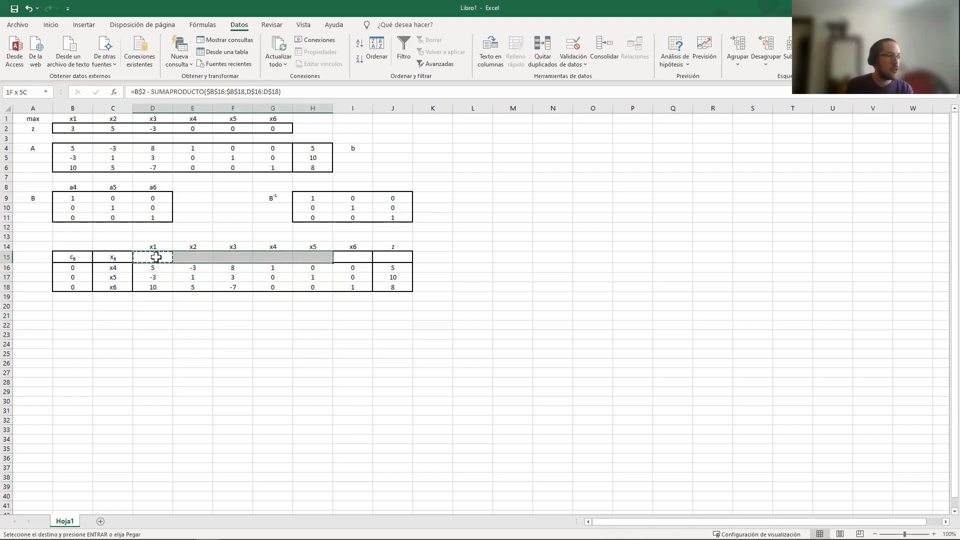
{"action": "right_click", "coordinate": [190, 257]}
{"action": "left_click", "coordinate": [245, 309]}
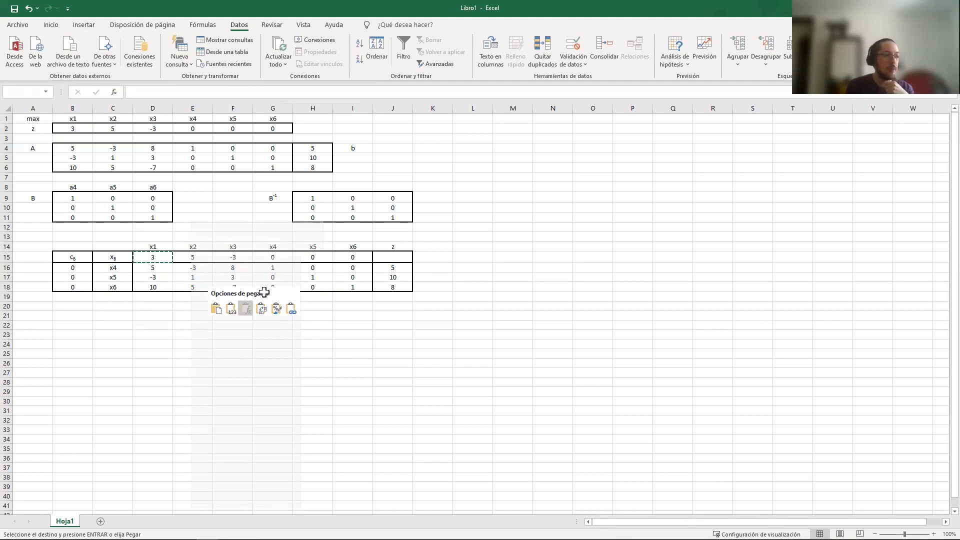
{"action": "key", "text": "Escape"}
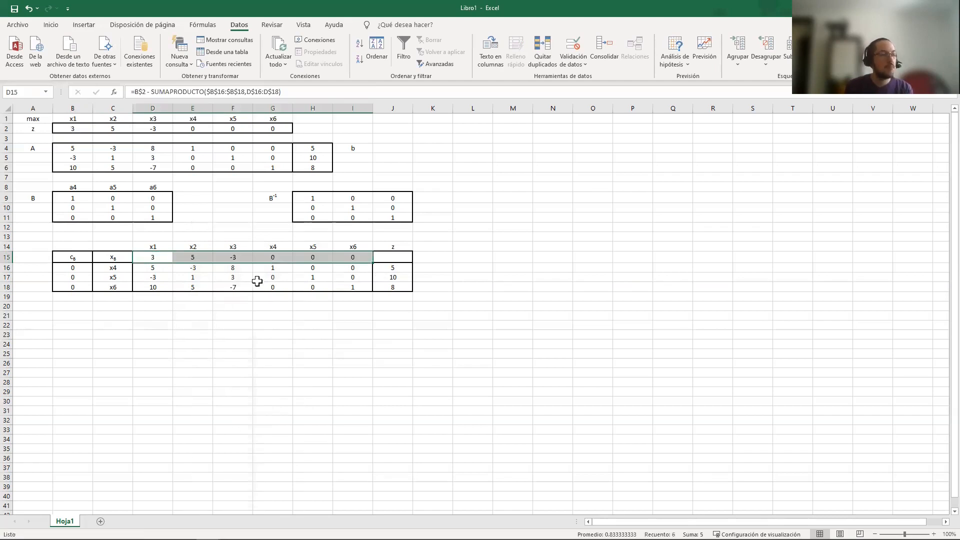
Inspect the copied reduced-cost formulas in E15 through I15 one by one to check which ranges they reference
{"action": "left_click", "coordinate": [198, 257]}
{"action": "left_click", "coordinate": [311, 86]}
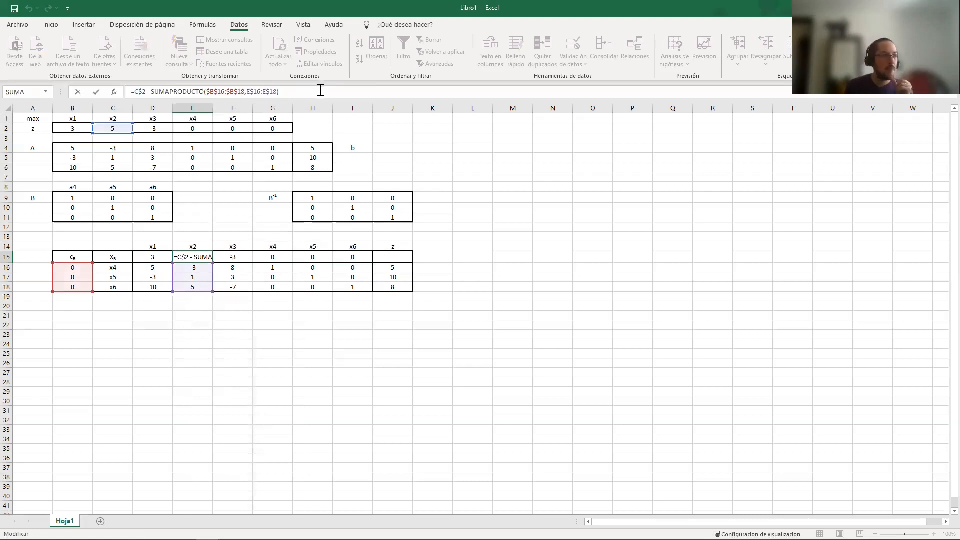
{"action": "key", "text": "Tab"}
{"action": "left_click", "coordinate": [319, 95]}
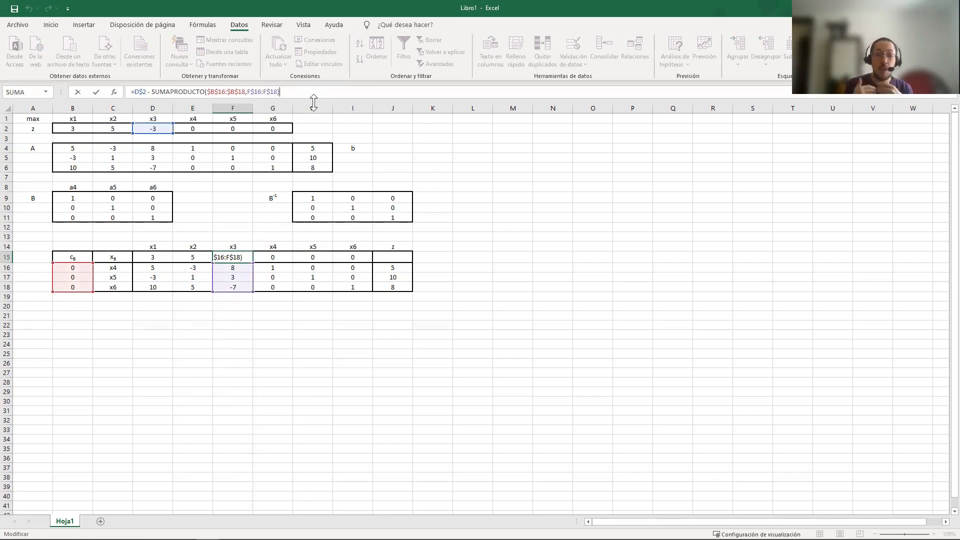
{"action": "key", "text": "Tab"}
{"action": "left_click", "coordinate": [324, 95]}
{"action": "key", "text": "Tab"}
{"action": "left_click", "coordinate": [331, 93]}
{"action": "key", "text": "Tab"}
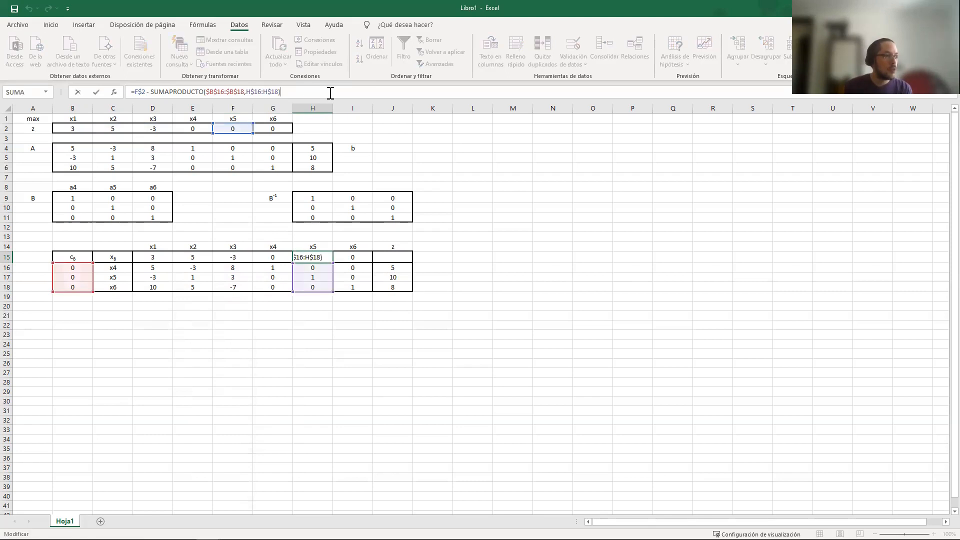
{"action": "left_click", "coordinate": [334, 93]}
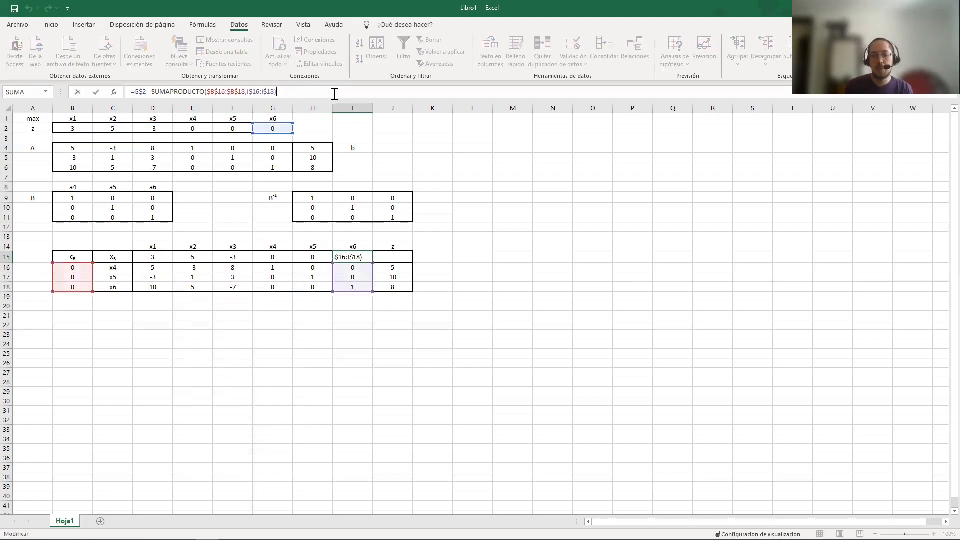
{"action": "key", "text": "Tab"}
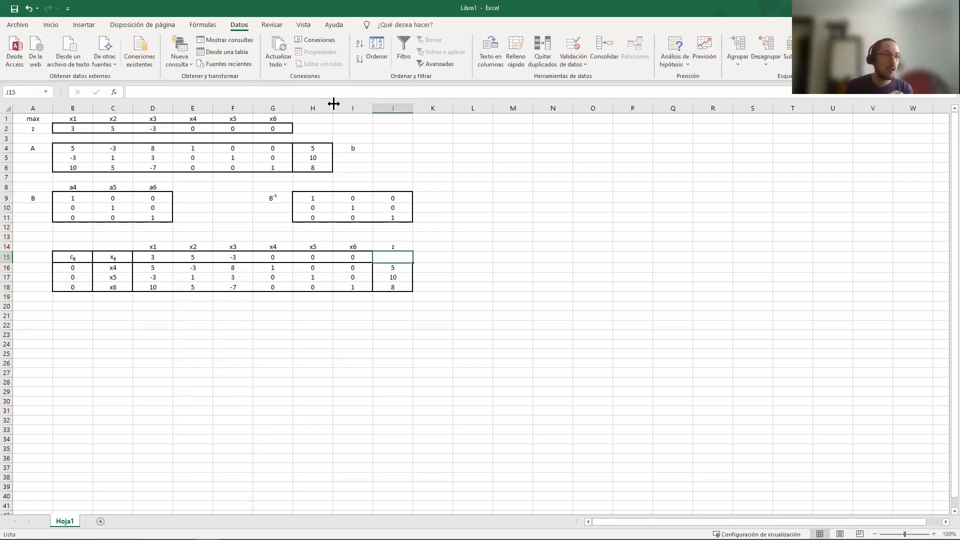
Enter =SUMAPRODUCTO(B16:B18,J16:J18) in J15 to compute the objective value z from cB and the basic solution
{"action": "left_click", "coordinate": [325, 93]}
{"action": "type", "text": "=SUMAP"}
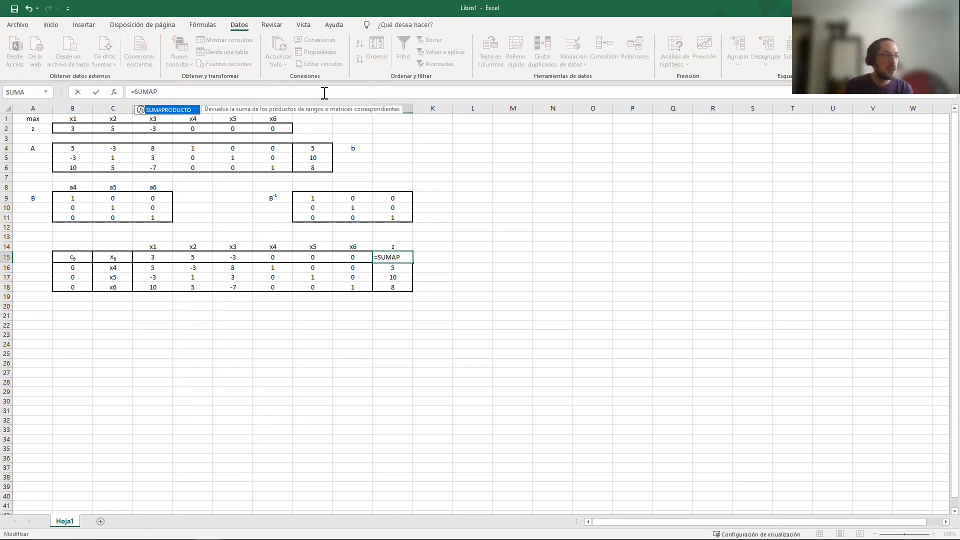
{"action": "key", "text": "Tab"}
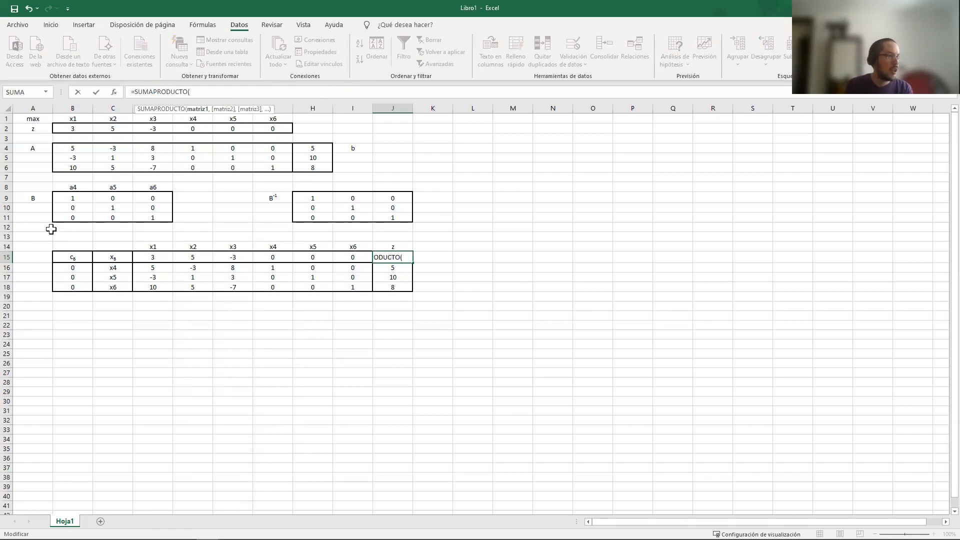
{"action": "left_click", "coordinate": [68, 268]}
{"action": "left_click_drag", "start_coordinate": [67, 286], "coordinate": [67, 286]}
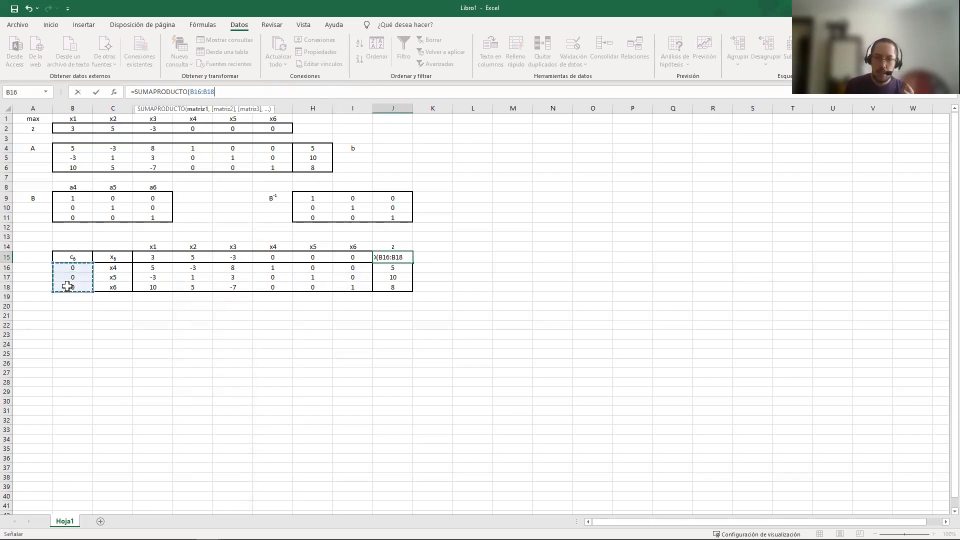
{"action": "type", "text": ","}
{"action": "left_click_drag", "start_coordinate": [402, 268], "coordinate": [399, 285]}
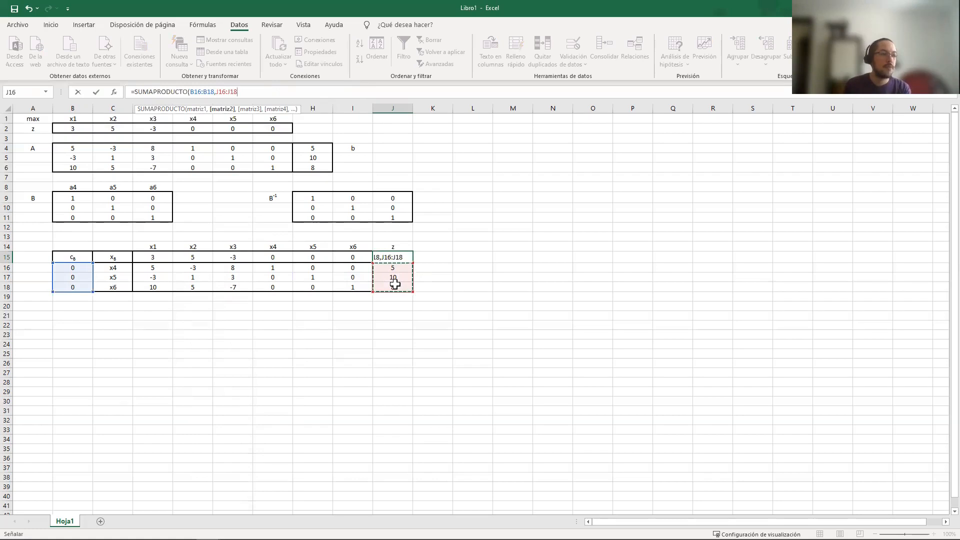
{"action": "key", "text": "Return"}
{"action": "left_click", "coordinate": [398, 257]}
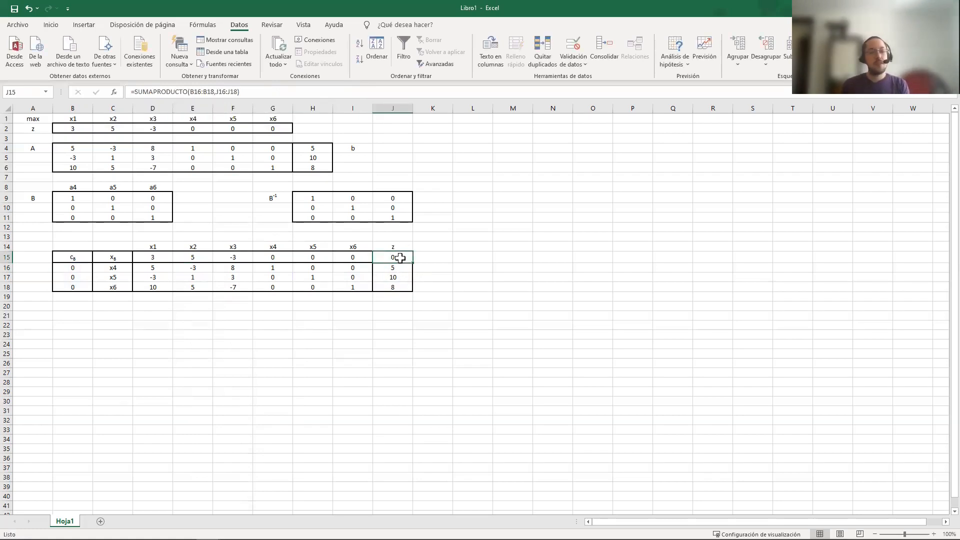
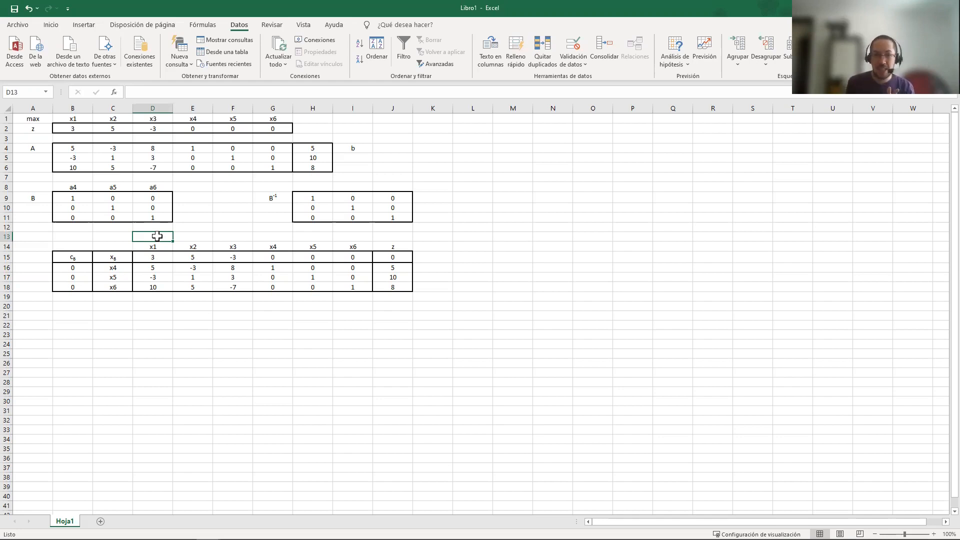
Start a SI formula in D13 with a second SI nested as its logical test
{"action": "left_click", "coordinate": [171, 88]}
{"action": "type", "text": "="}
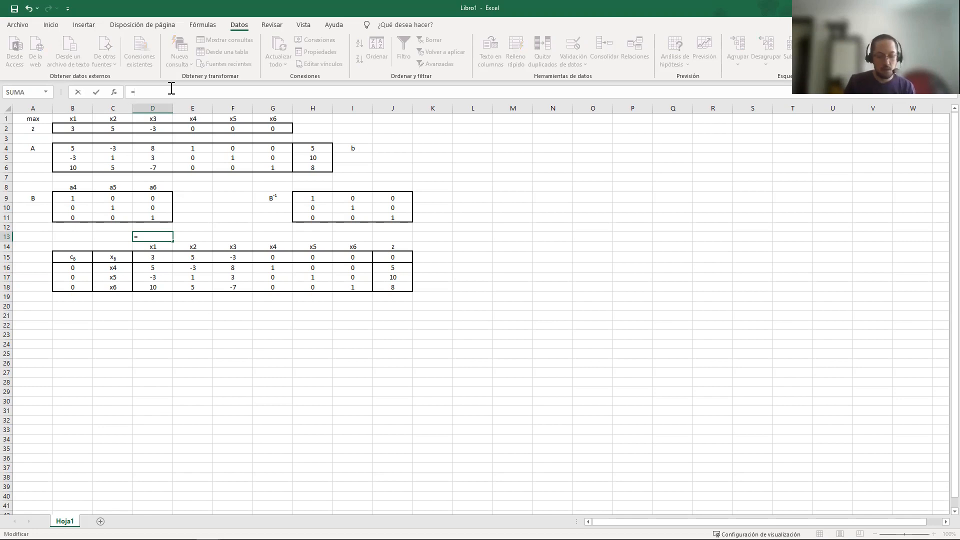
{"action": "type", "text": "SI"}
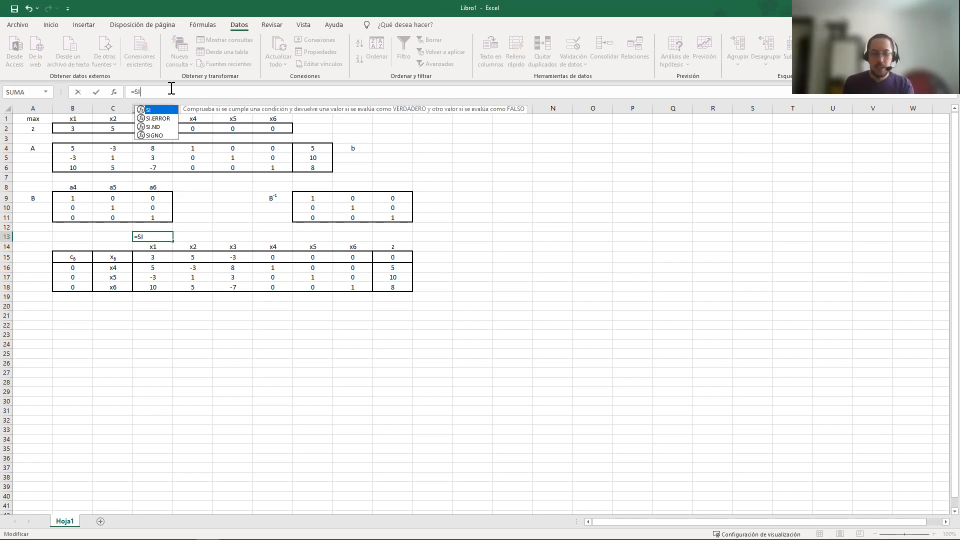
{"action": "type", "text": "()"}
{"action": "key", "text": "Left"}
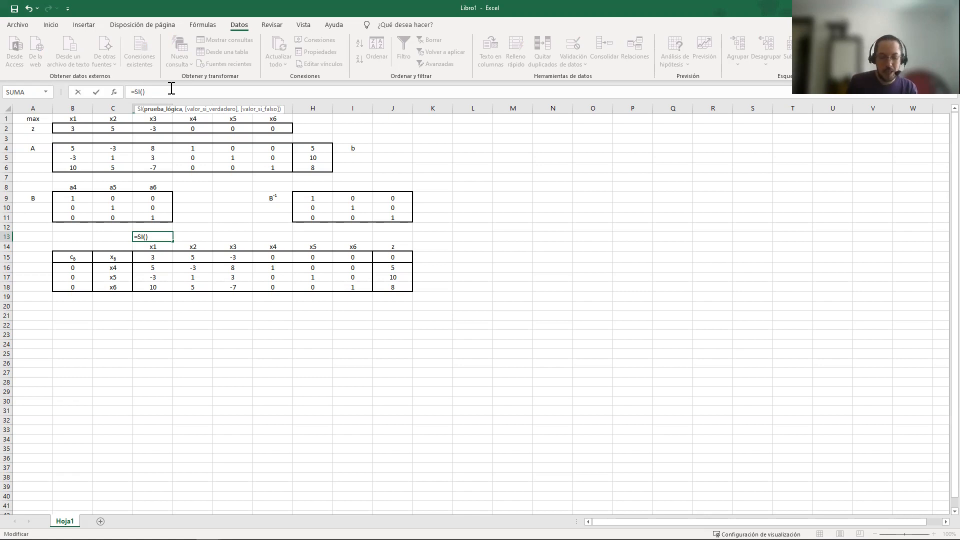
{"action": "type", "text": "SI"}
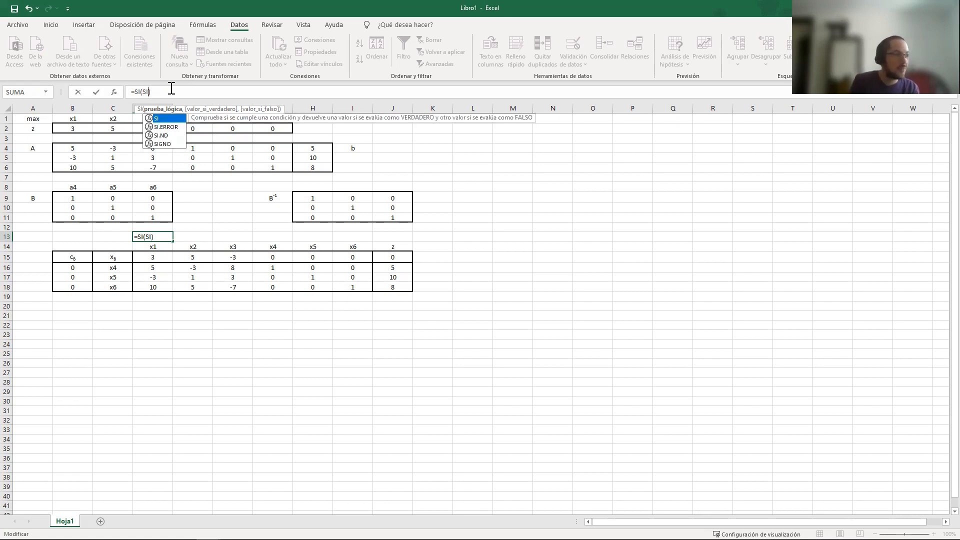
{"action": "type", "text": "()"}
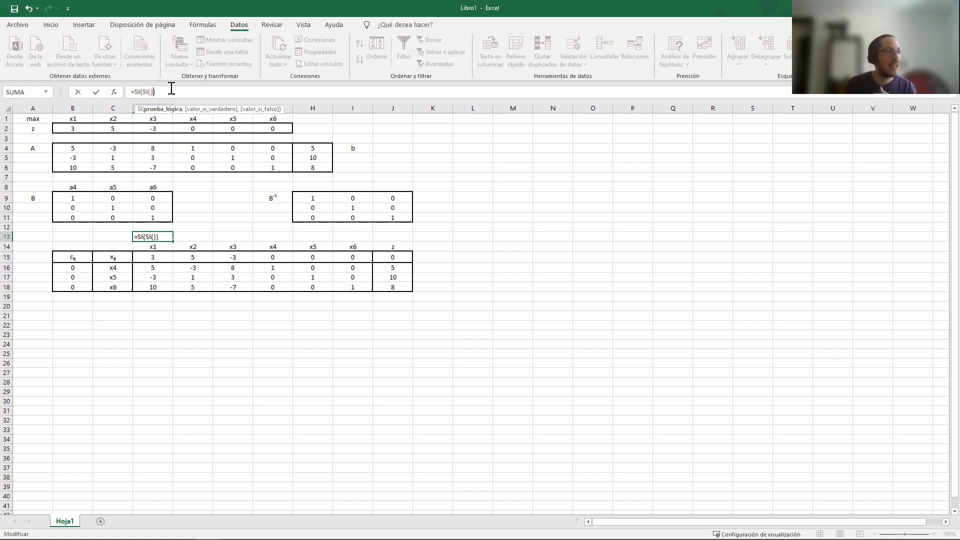
{"action": "left_click", "coordinate": [151, 93]}
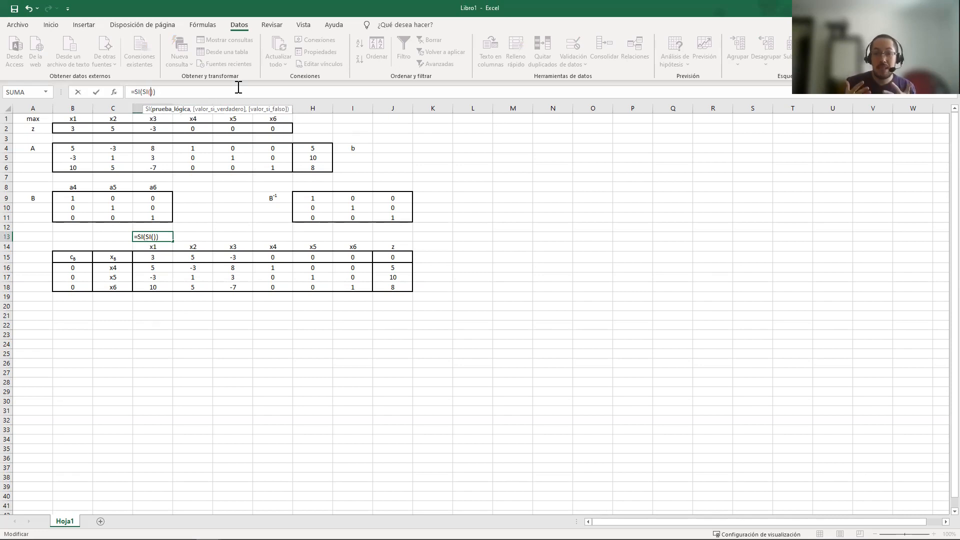
Set the nested SI's test in D13 to $A$1="max", fixing both the column and the row of the reference
{"action": "left_click", "coordinate": [31, 118]}
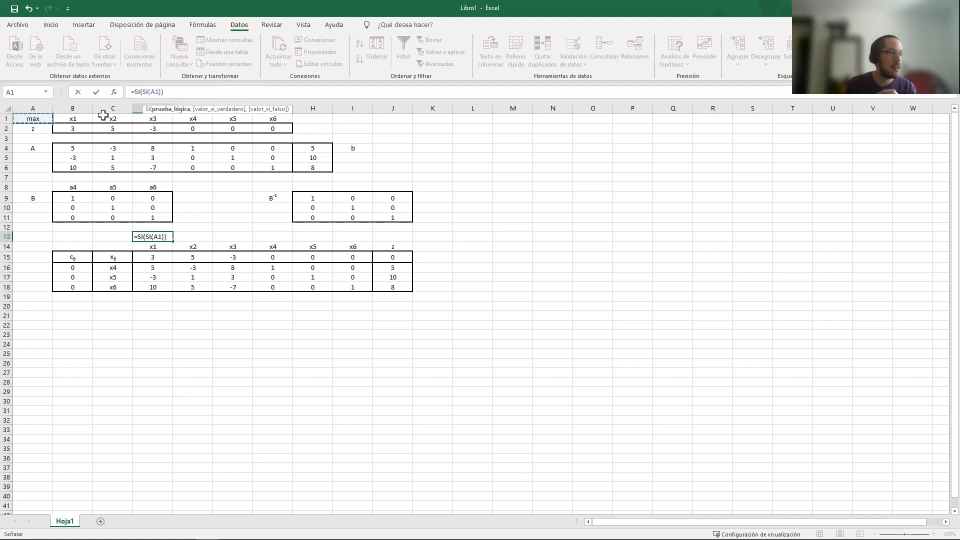
{"action": "left_click", "coordinate": [154, 94]}
{"action": "type", "text": "$A$1"}
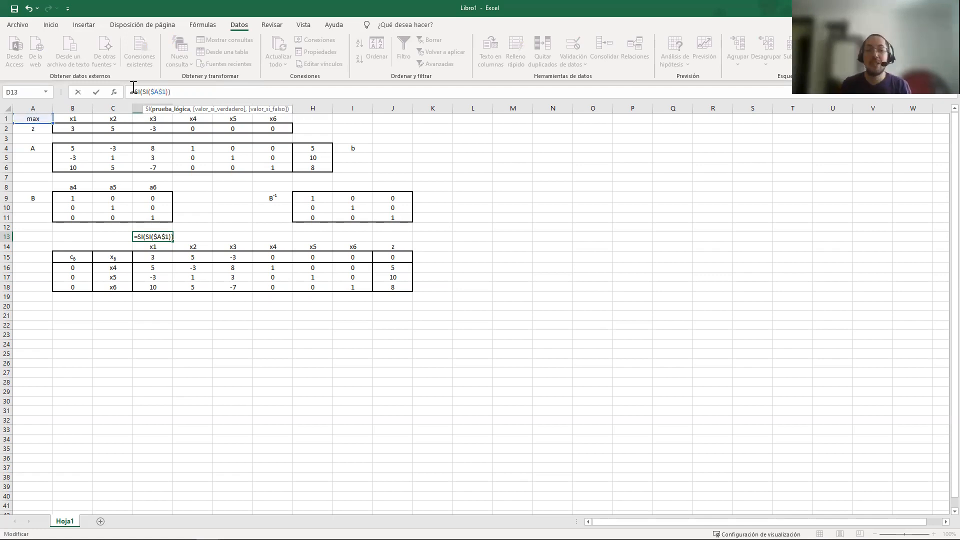
{"action": "type", "text": "=\"max"}
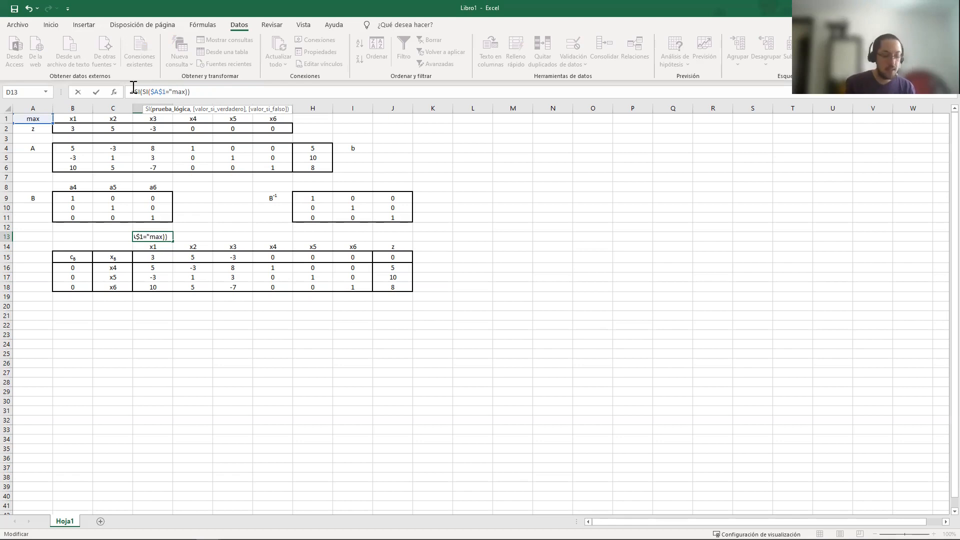
{"action": "type", "text": "\""}
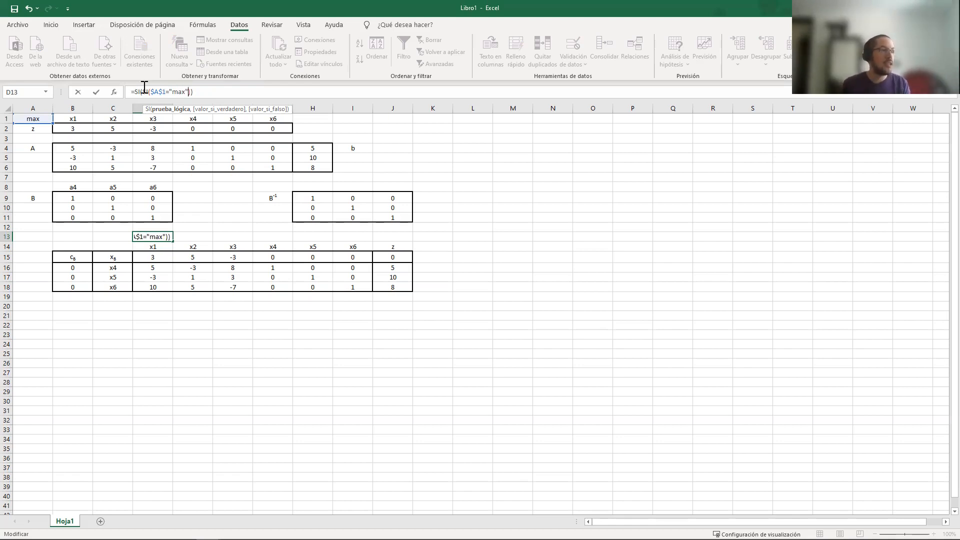
Make the nested SI in D13 return 1 when its test is true and -1 when it is false
{"action": "left_click", "coordinate": [150, 92]}
{"action": "left_click_drag", "start_coordinate": [151, 92], "coordinate": [188, 91]}
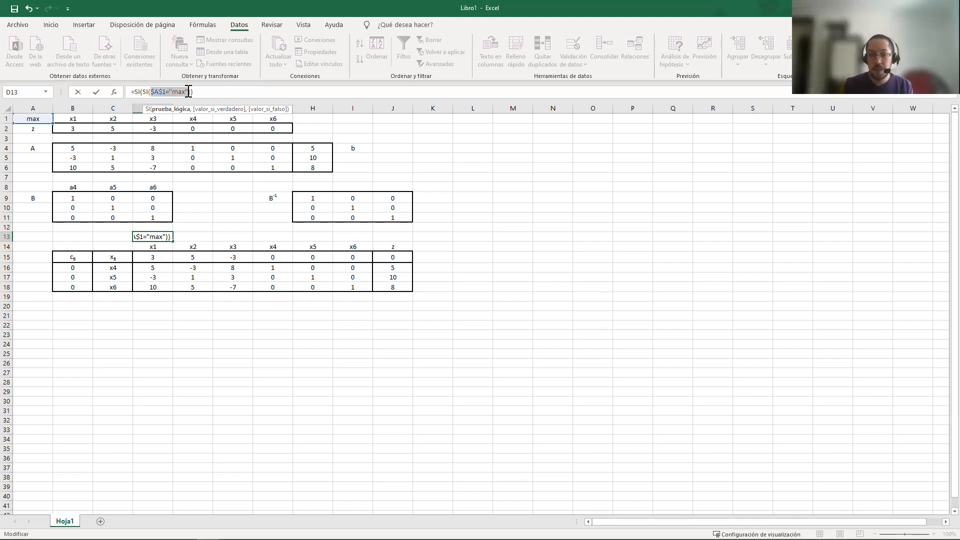
{"action": "left_click", "coordinate": [190, 92]}
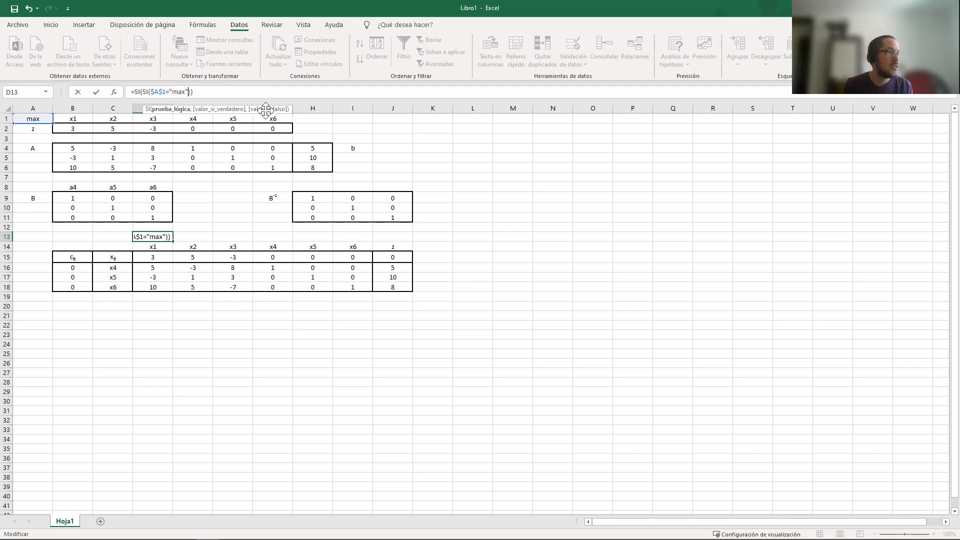
{"action": "type", "text": ","}
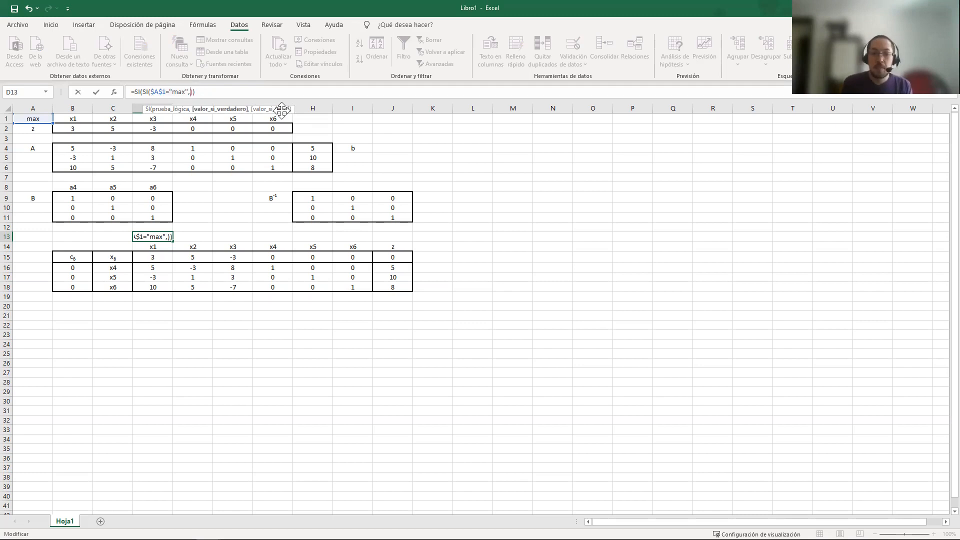
{"action": "type", "text": "1"}
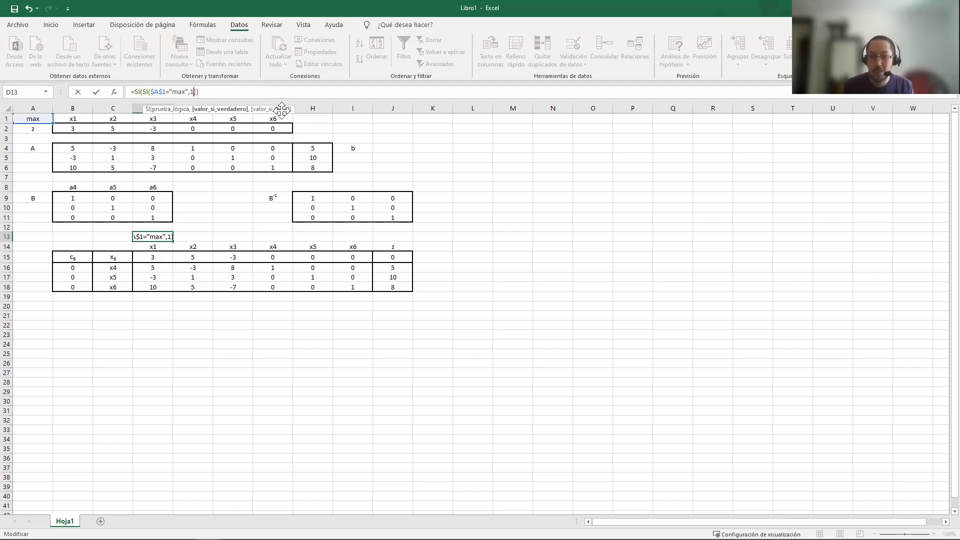
{"action": "type", "text": ",-1"}
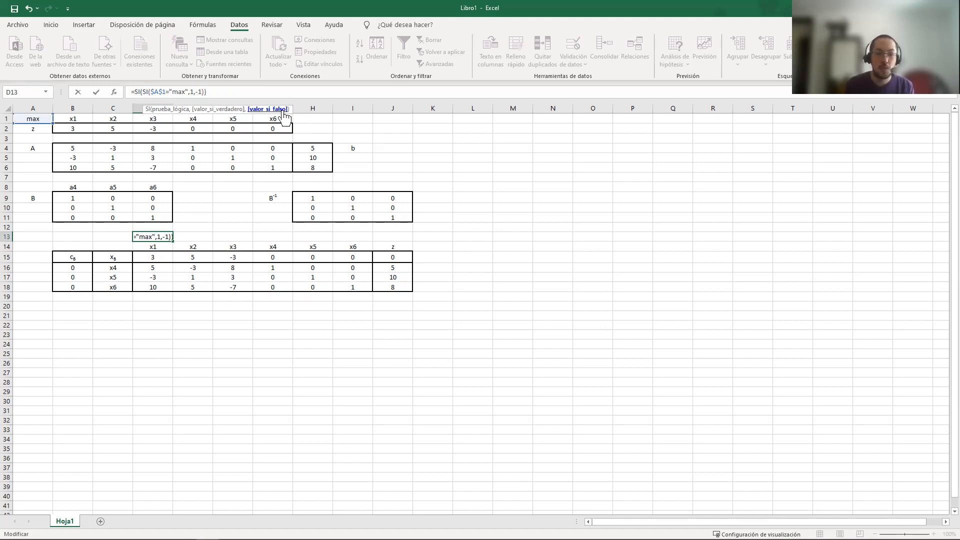
Multiply the nested SI by D15 and compare the product with >0 as the outer SI's logical test
{"action": "left_click", "coordinate": [204, 91]}
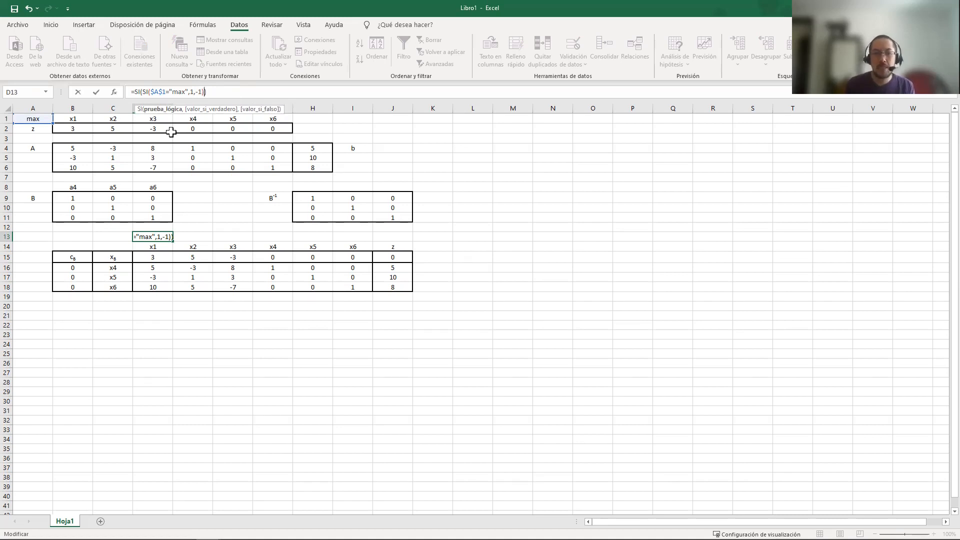
{"action": "type", "text": "*"}
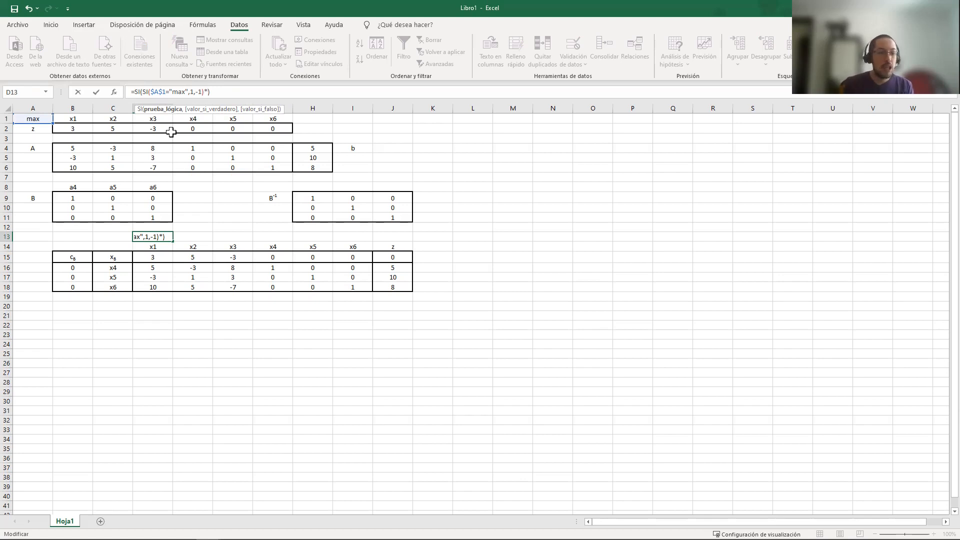
{"action": "left_click", "coordinate": [160, 257]}
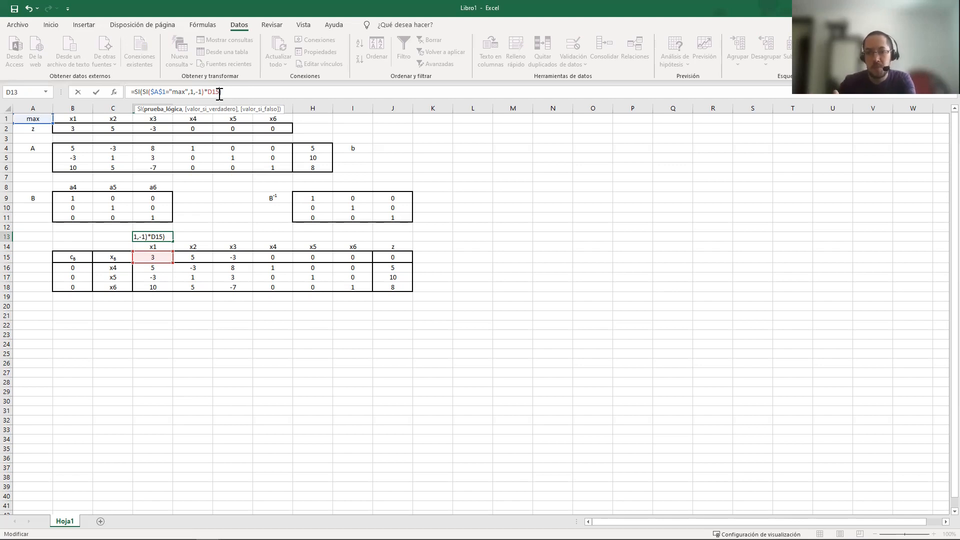
{"action": "type", "text": ">0"}
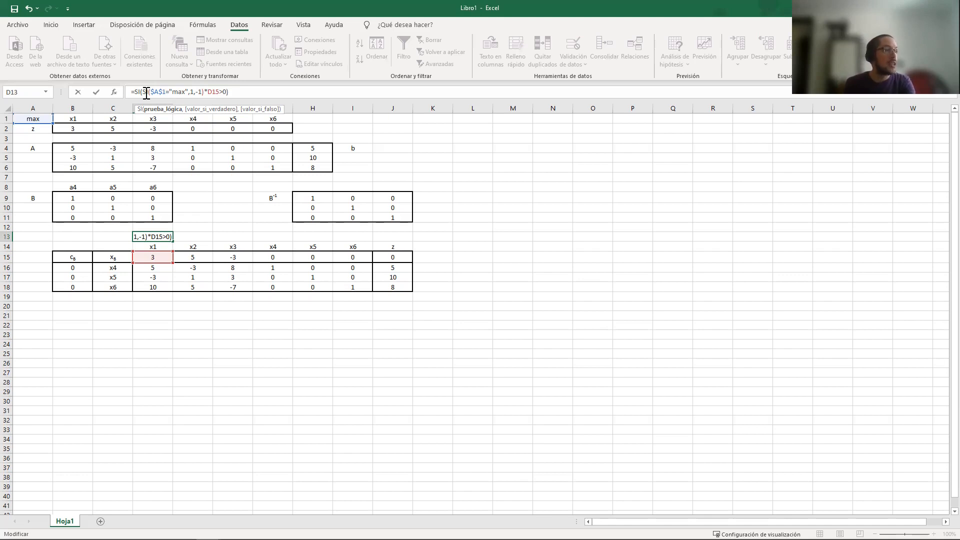
Complete the D13 formula with "Entra" as the value if true and empty text "" if false, and enter it
{"action": "left_click_drag", "start_coordinate": [143, 91], "coordinate": [228, 91]}
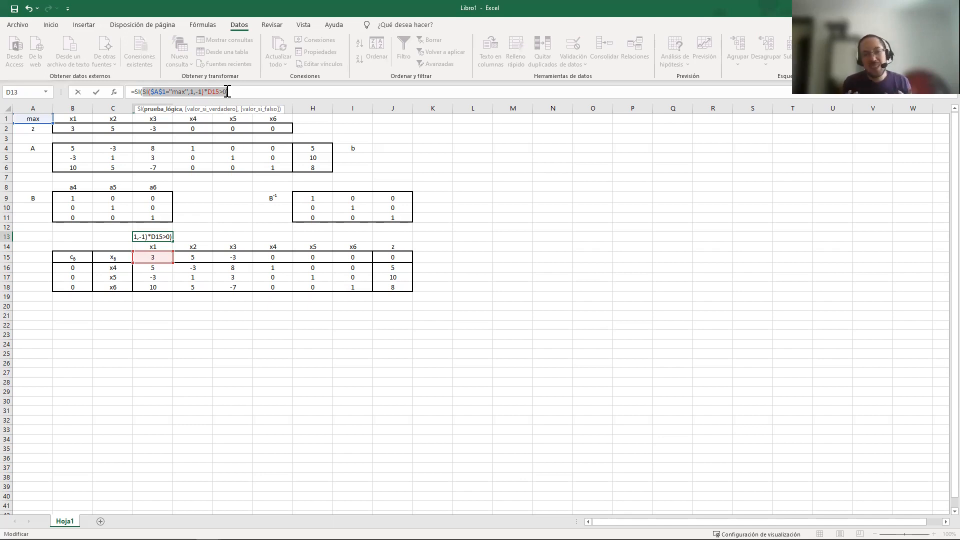
{"action": "left_click", "coordinate": [227, 91]}
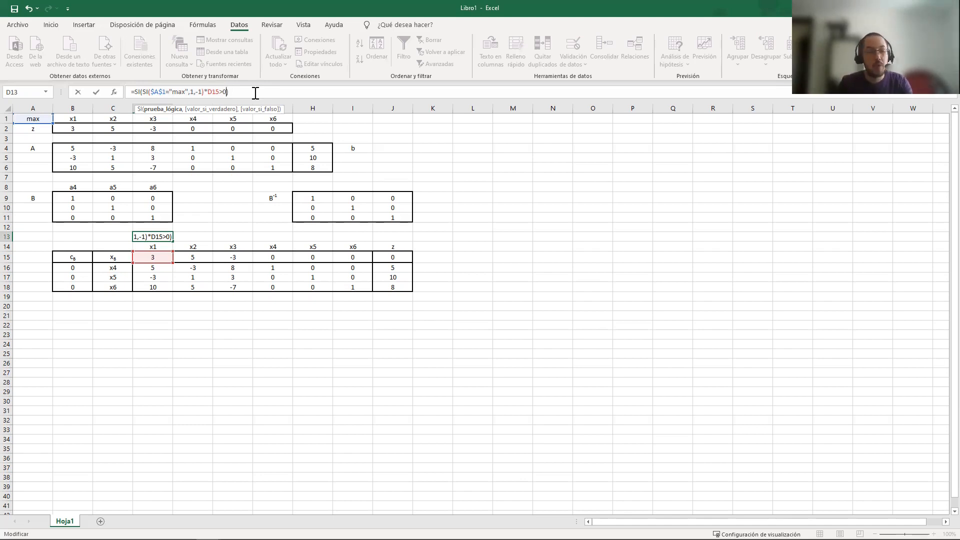
{"action": "type", "text": ",\""}
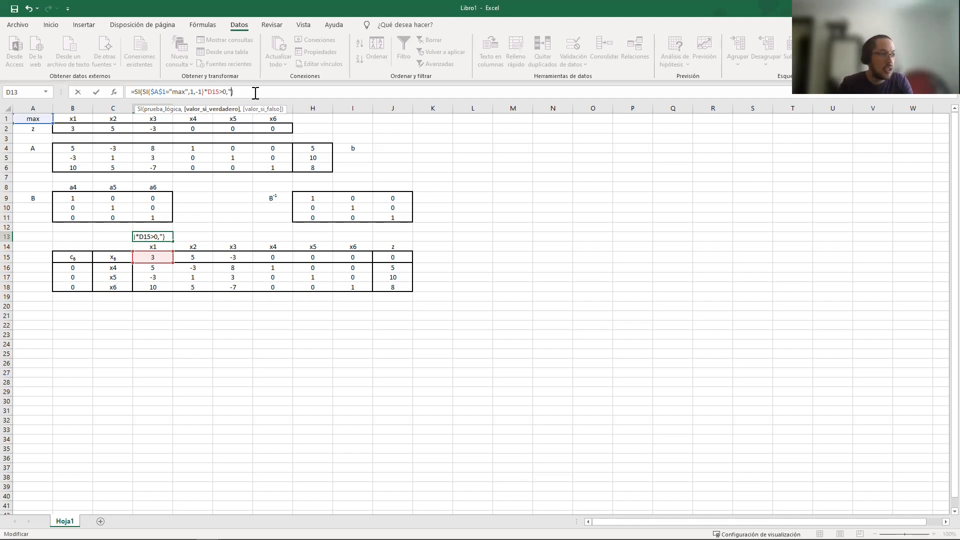
{"action": "type", "text": "Entra\""}
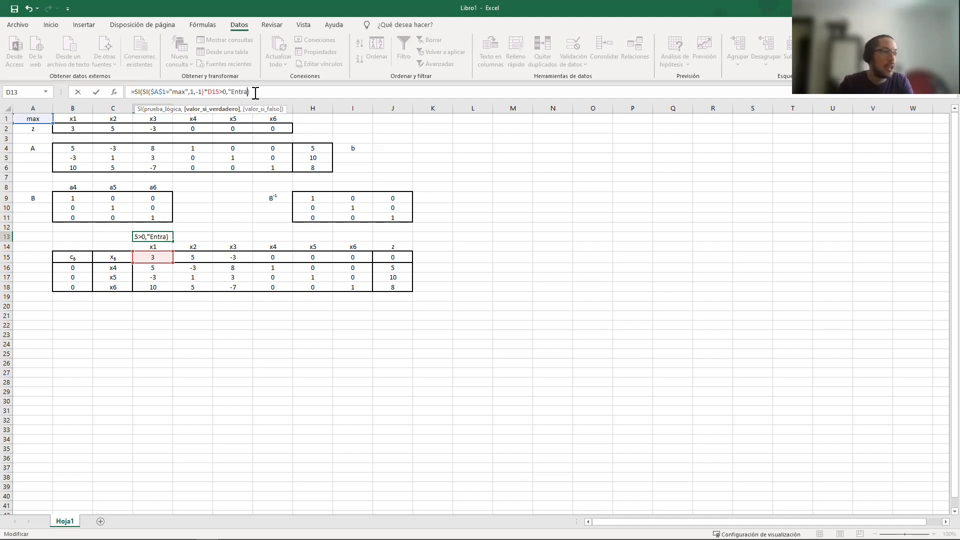
{"action": "type", "text": ",\"\""}
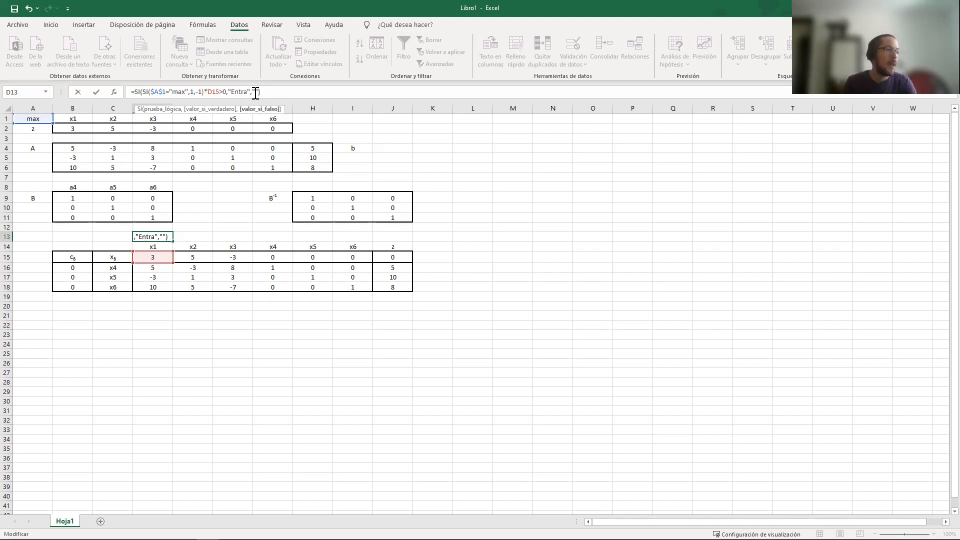
{"action": "key", "text": "Return"}
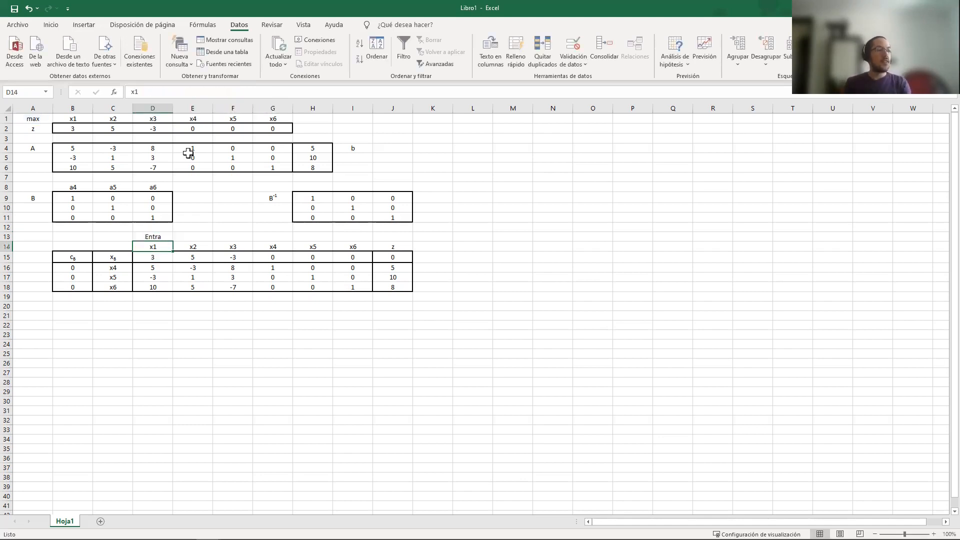
Check the objective type in A1, the reduced-cost formula in D15 and the entering-variable formula in D13
{"action": "left_click", "coordinate": [33, 118]}
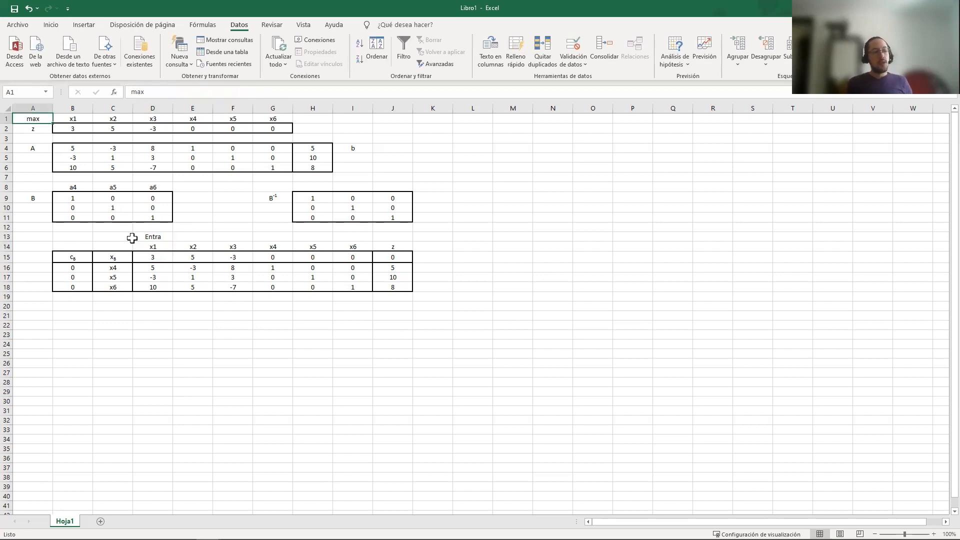
{"action": "left_click", "coordinate": [152, 255]}
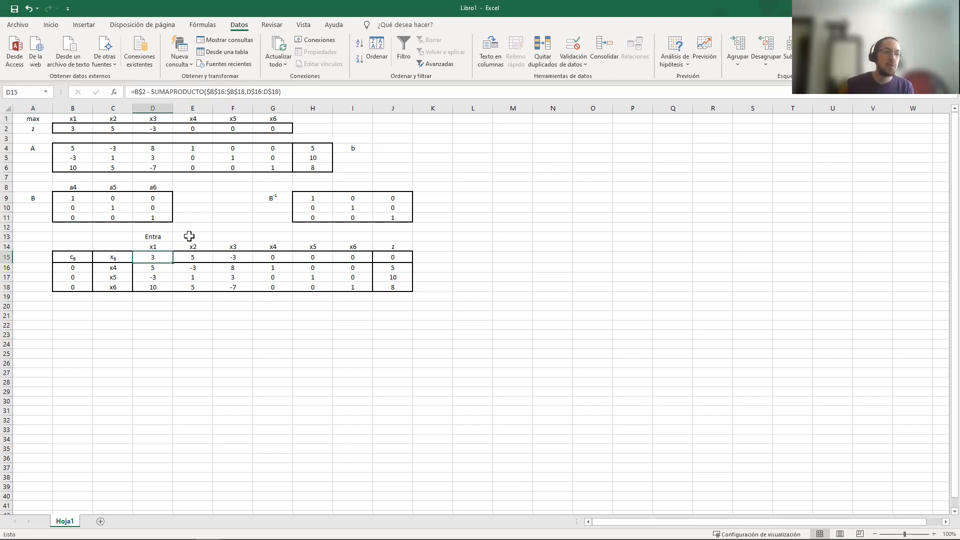
{"action": "left_click", "coordinate": [166, 234]}
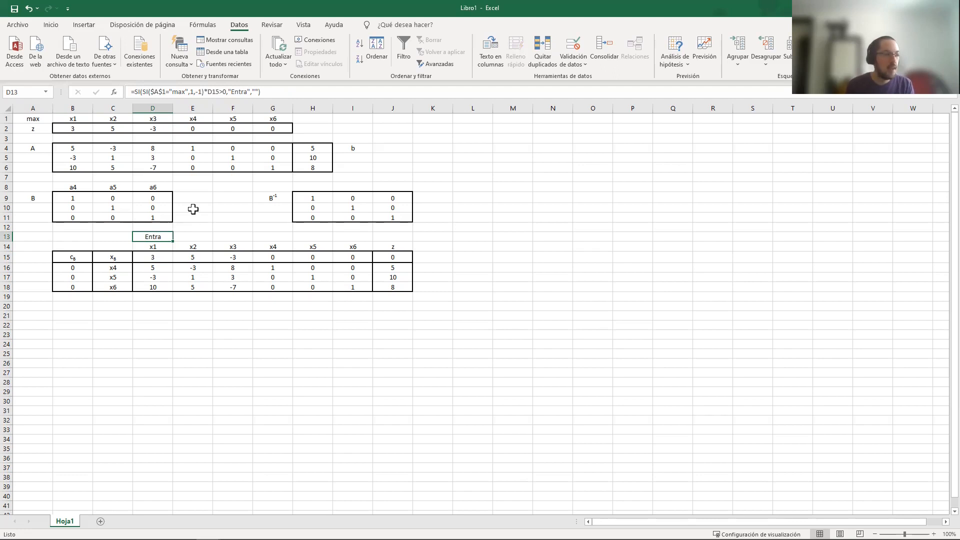
Start an SI formula in E13 with "Entra" as the value if true and empty text "" if false, leaving its logical test blank
{"action": "left_click", "coordinate": [200, 235]}
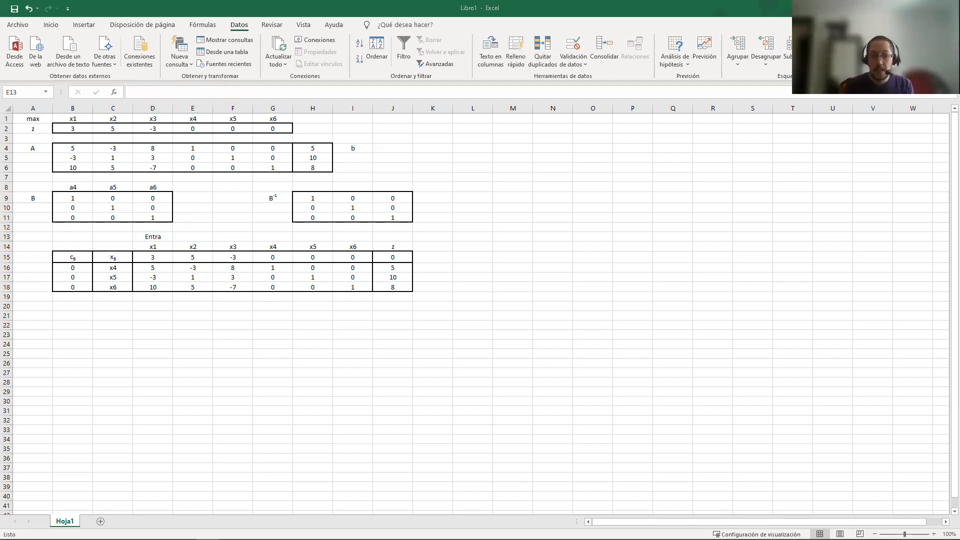
{"action": "left_click", "coordinate": [195, 236]}
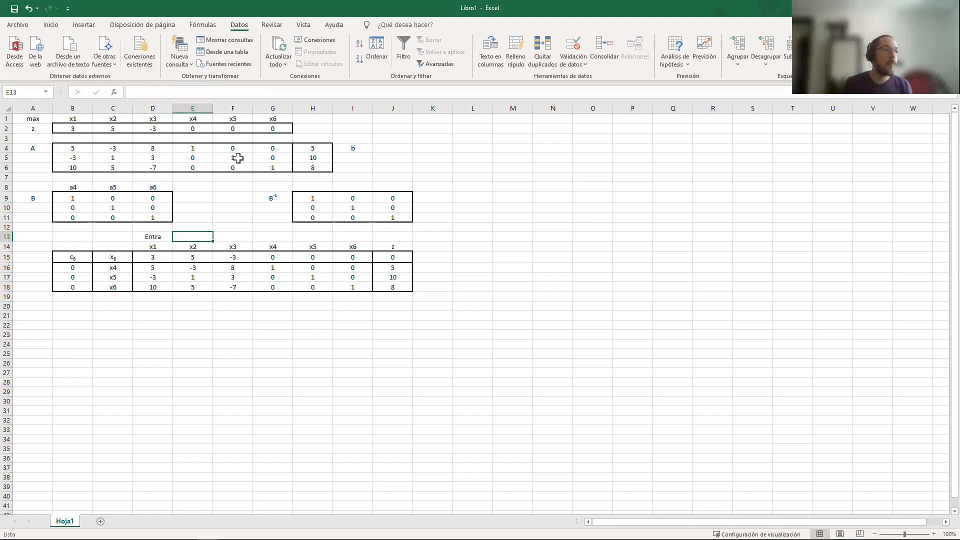
{"action": "left_click", "coordinate": [218, 88]}
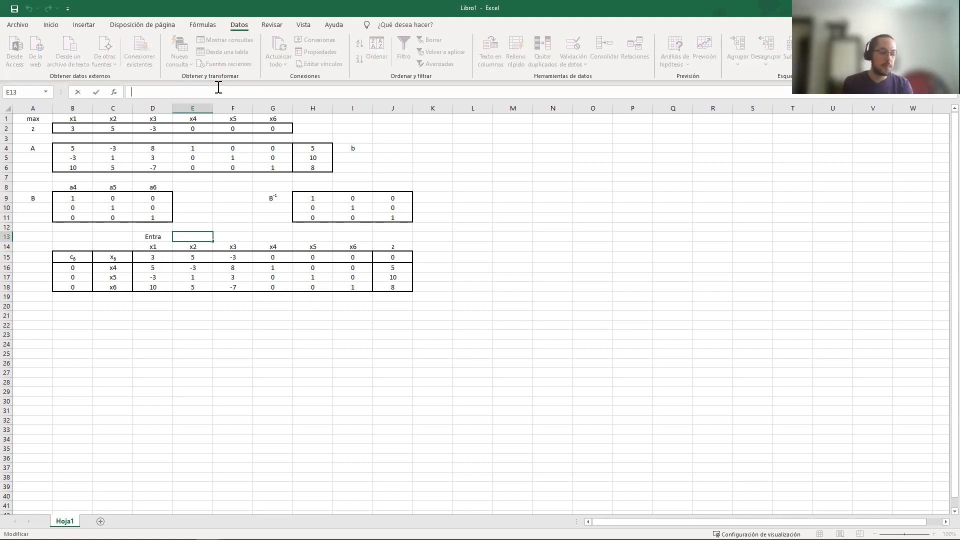
{"action": "type", "text": "="}
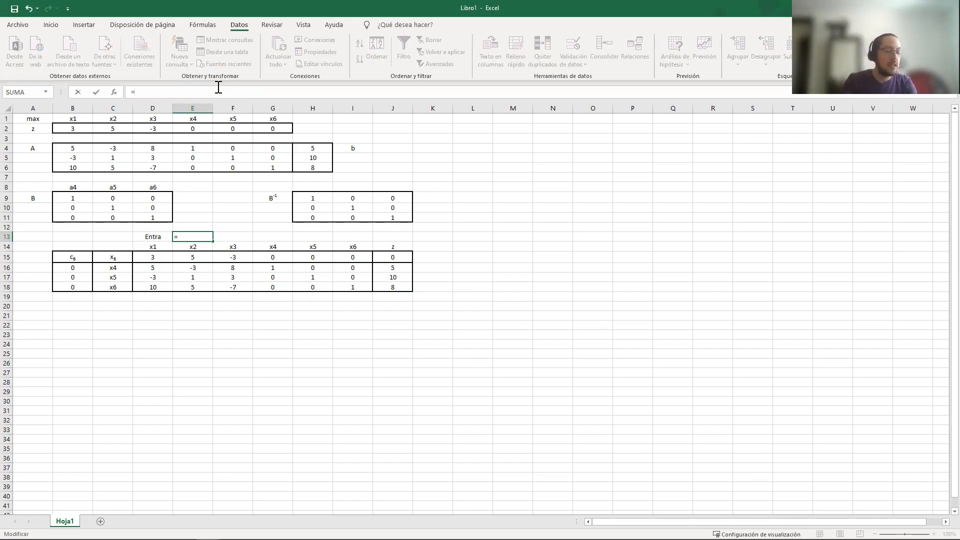
{"action": "type", "text": "SI("}
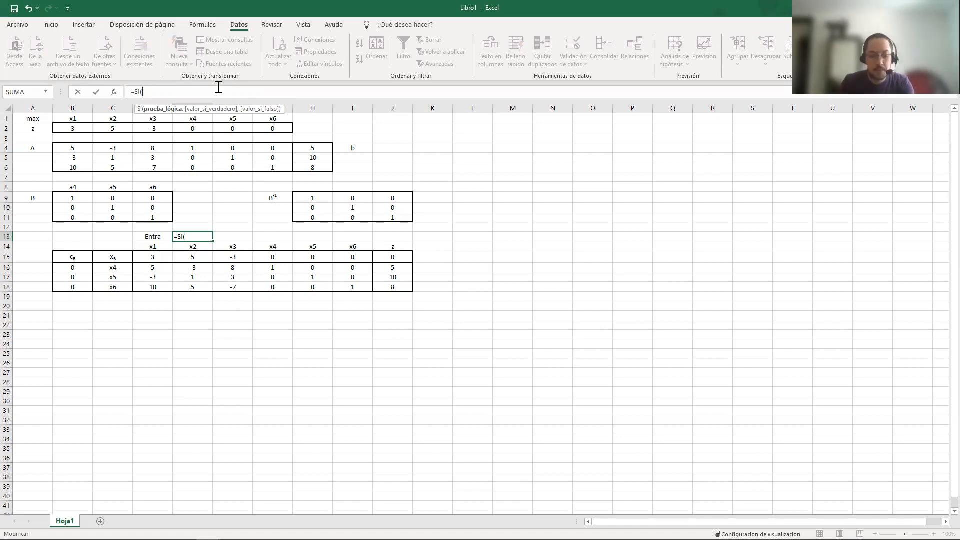
{"action": "type", "text": "),"}
{"action": "type", "text": ","}
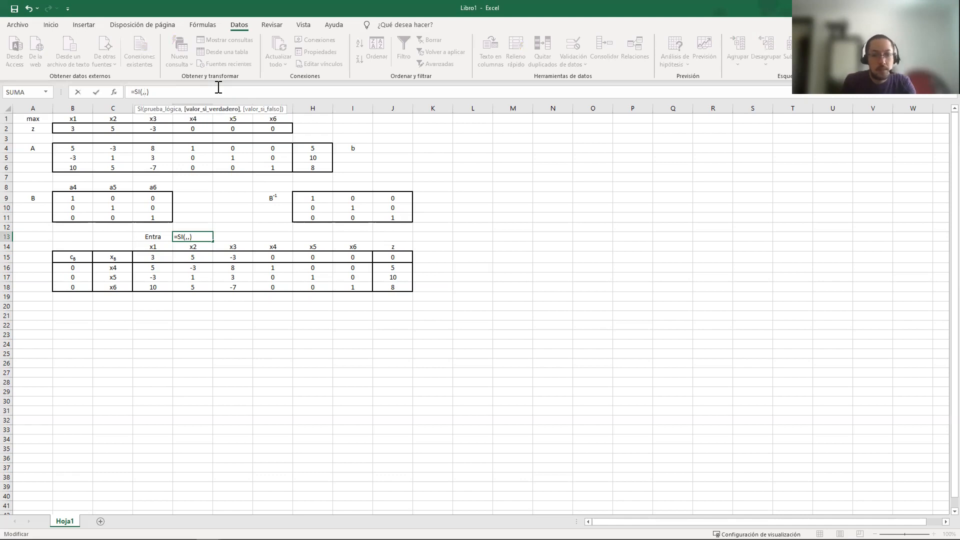
{"action": "type", "text": "\"Entra\""}
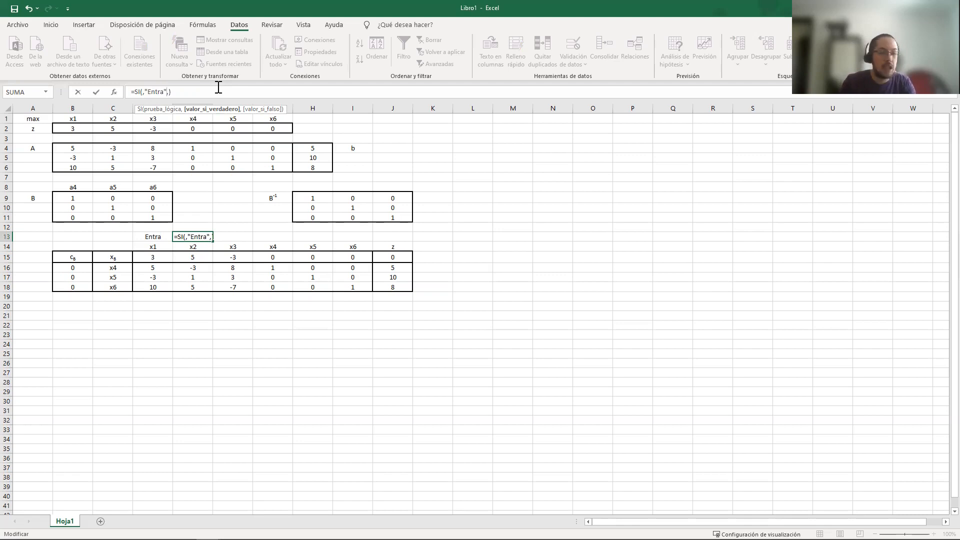
{"action": "key", "text": "Right"}
{"action": "type", "text": "\"\""}
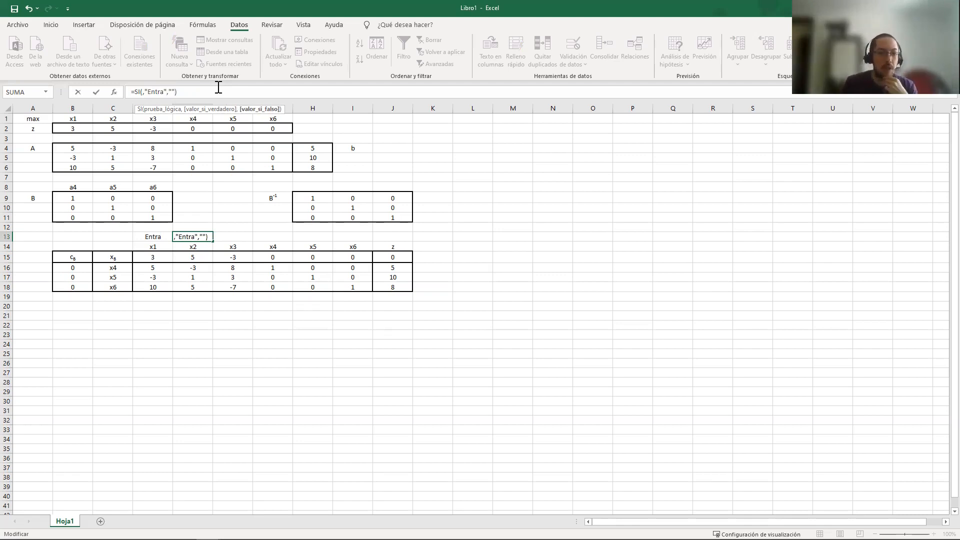
Insert a Y function with two empty arguments as the logical test of the SI in E13
{"action": "left_click", "coordinate": [142, 93]}
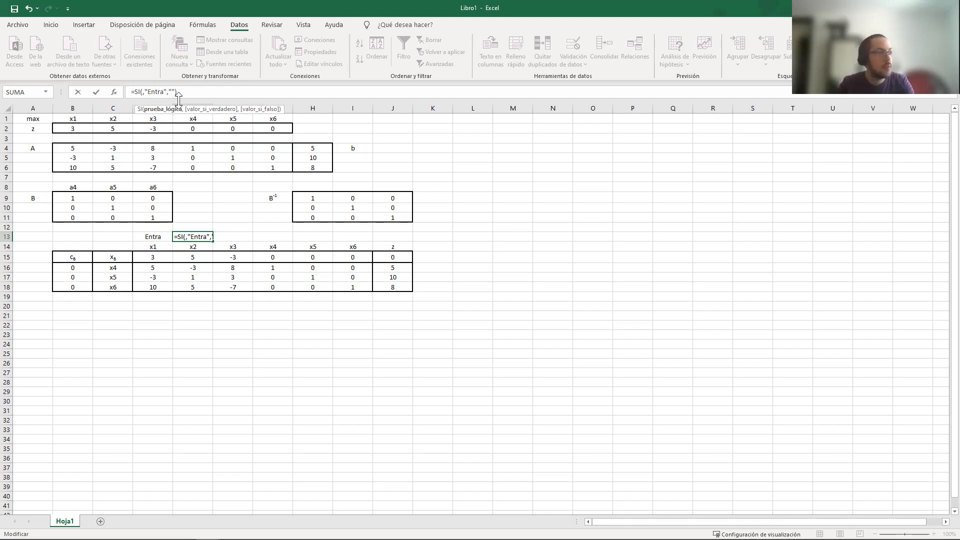
{"action": "type", "text": "Y"}
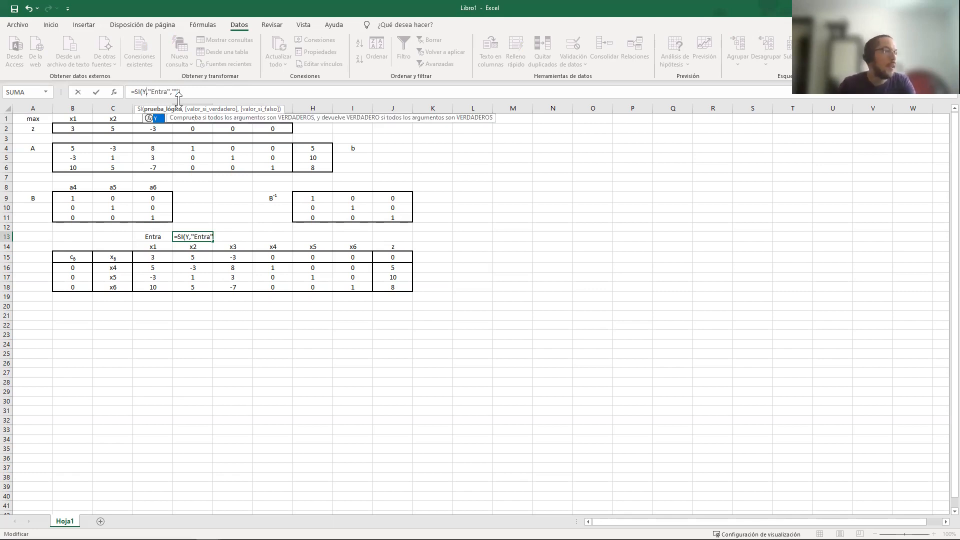
{"action": "type", "text": "()"}
{"action": "key", "text": "Left"}
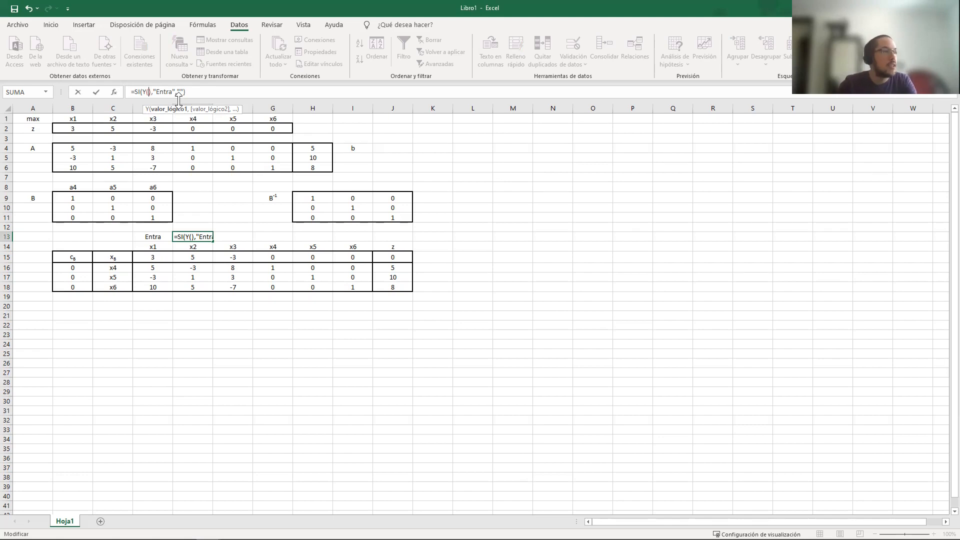
{"action": "type", "text": ","}
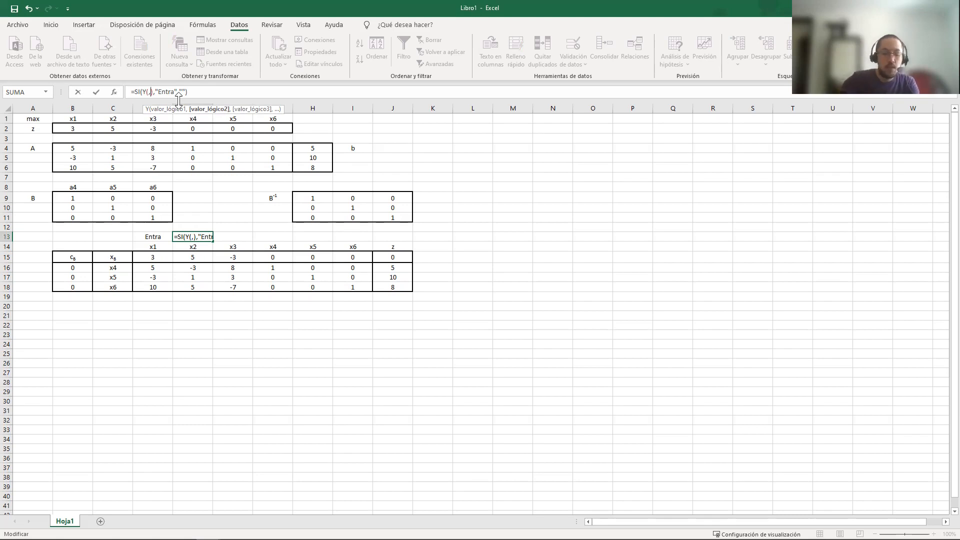
{"action": "type", "text": "SI()"}
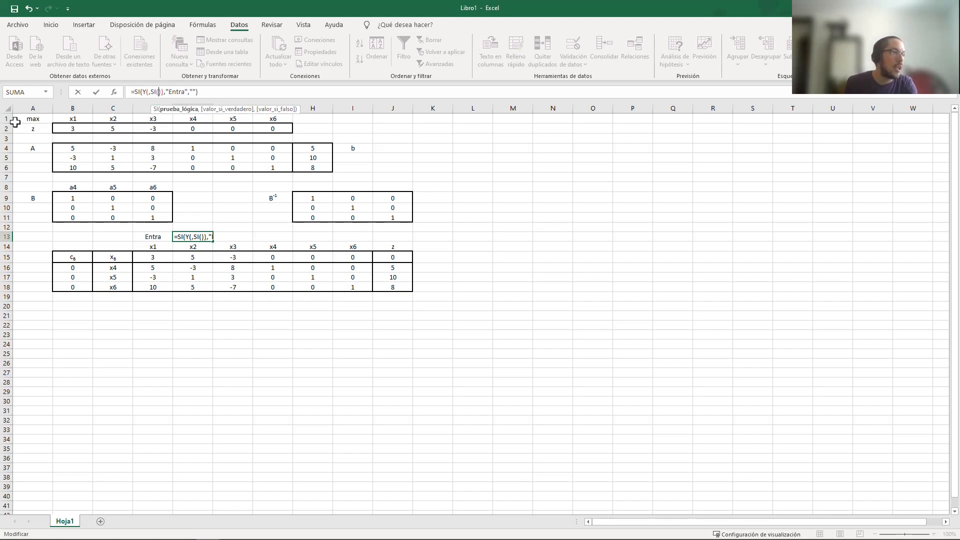
Make the second argument of Y a nested SI that tests $A$1="max" and returns 1 if true and -1 if false
{"action": "left_click", "coordinate": [33, 121]}
{"action": "left_click", "coordinate": [162, 92]}
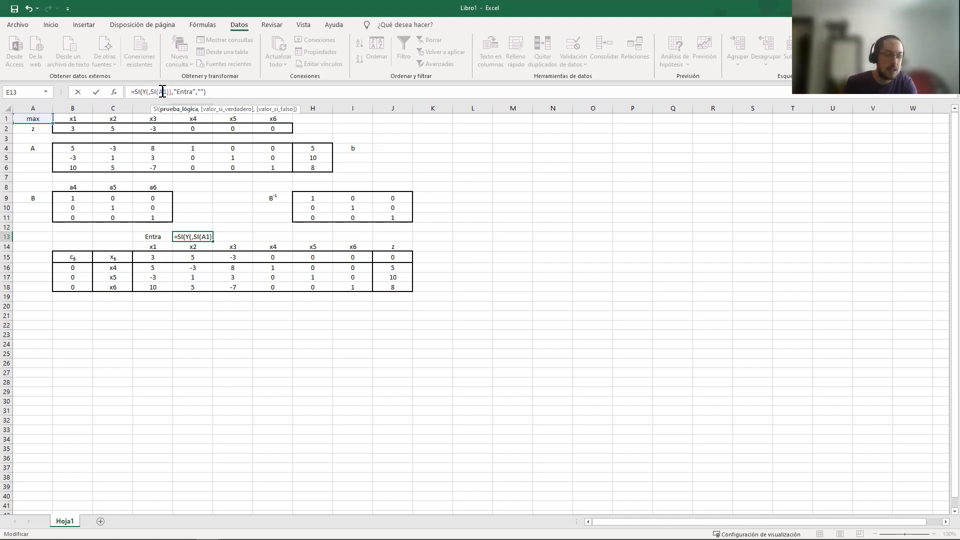
{"action": "key", "text": "F4"}
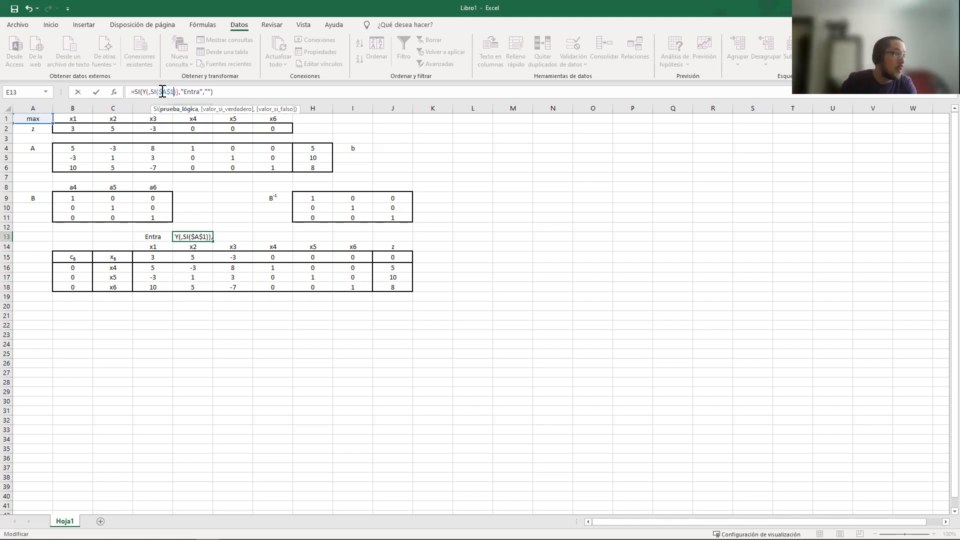
{"action": "type", "text": "=\"ma\""}
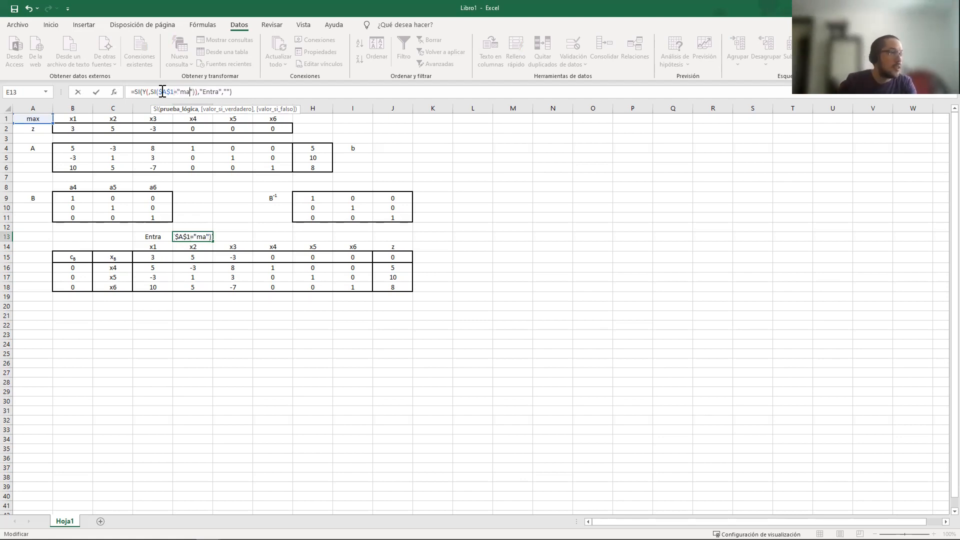
{"action": "key", "text": "Left"}
{"action": "type", "text": "x\""}
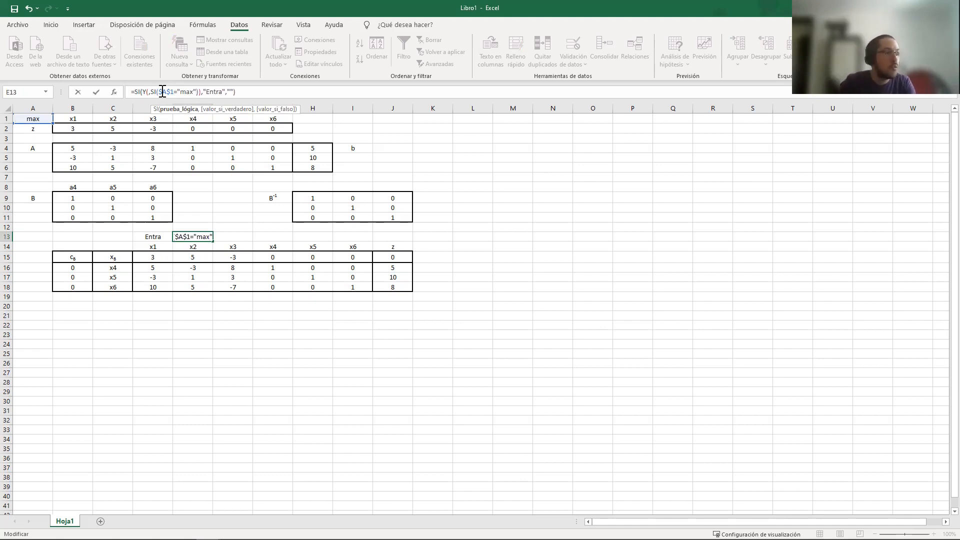
{"action": "type", "text": ",1,-1"}
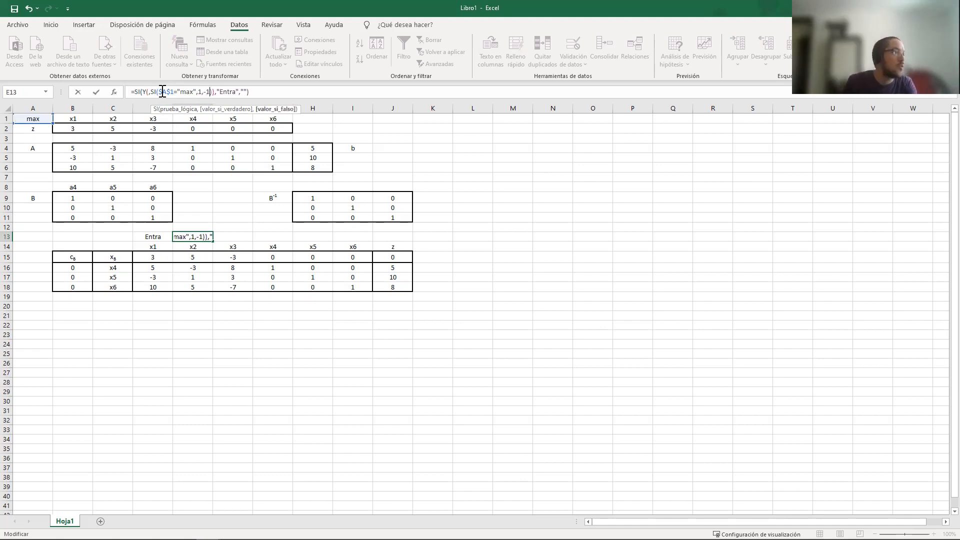
Multiply the nested SI in E13 by E$15 and compare the product with > 0
{"action": "key", "text": "Right"}
{"action": "type", "text": "*"}
{"action": "left_click", "coordinate": [194, 257]}
{"action": "type", "text": "$"}
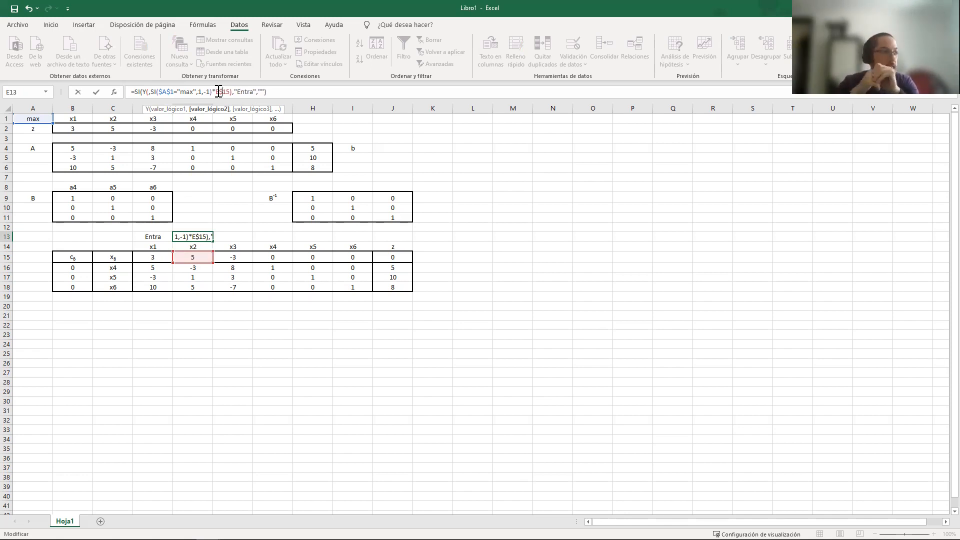
{"action": "type", "text": "> 0"}
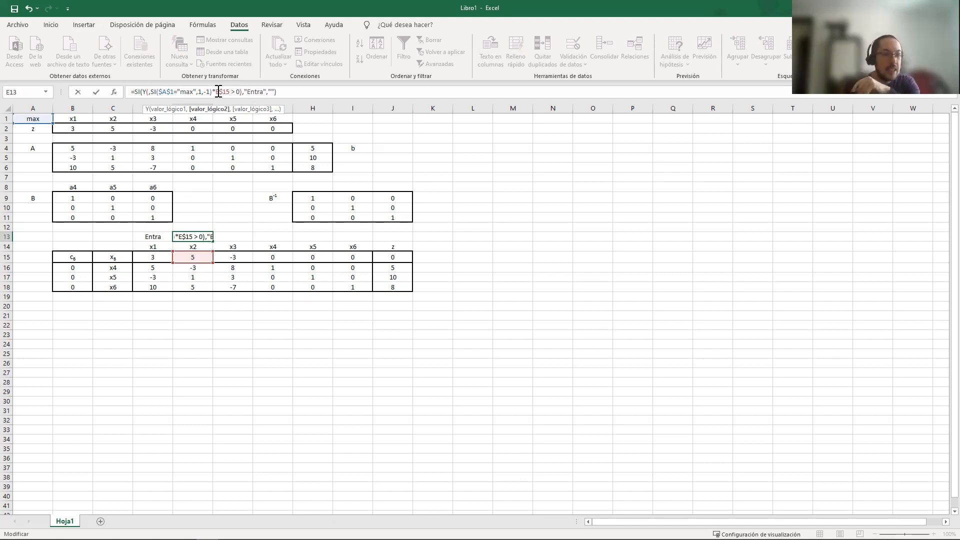
{"action": "left_click_drag", "start_coordinate": [150, 93], "coordinate": [241, 93]}
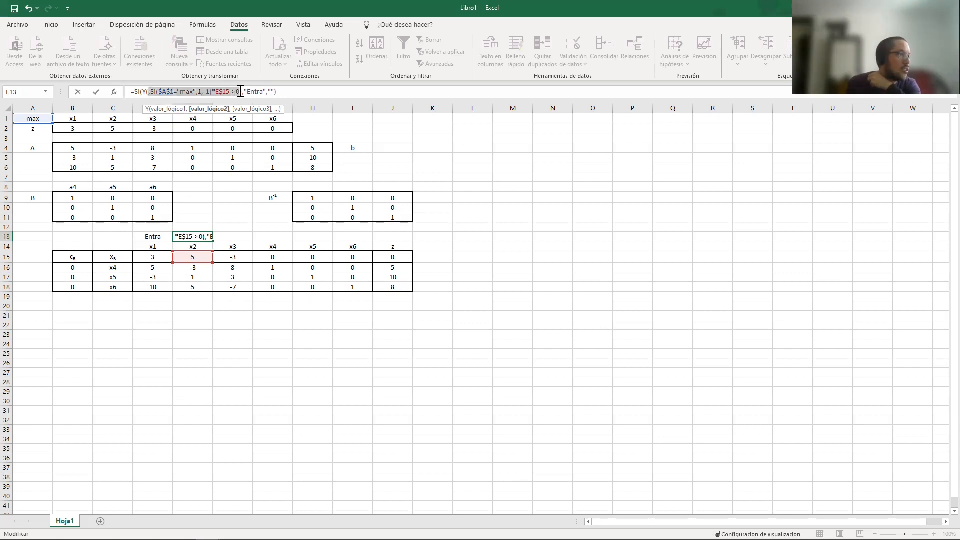
{"action": "left_click", "coordinate": [154, 93]}
{"action": "left_click_drag", "start_coordinate": [150, 93], "coordinate": [240, 94]}
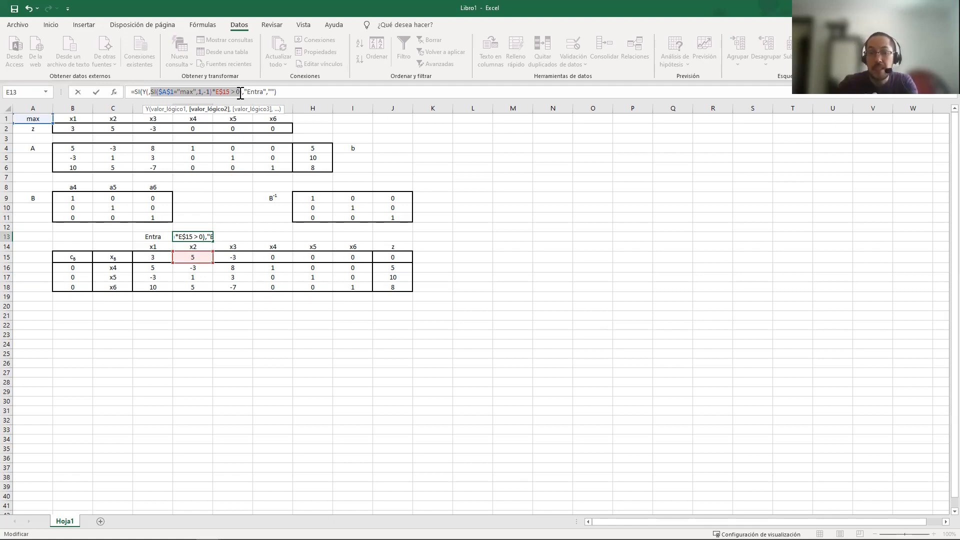
{"action": "left_click_drag", "start_coordinate": [241, 93], "coordinate": [156, 92]}
Insert an empty CONTAR.SI function as the first argument of Y in the E13 formula
{"action": "left_click", "coordinate": [149, 93]}
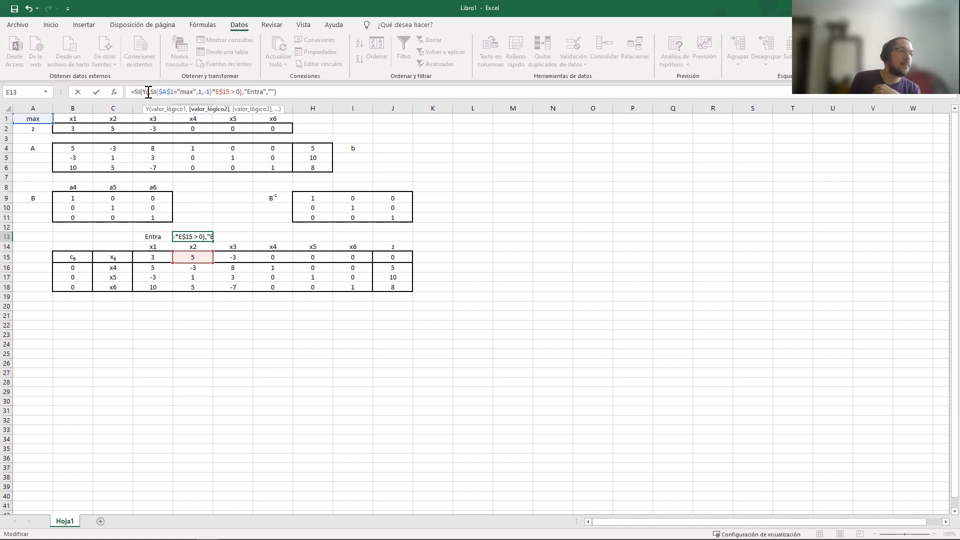
{"action": "type", "text": ","}
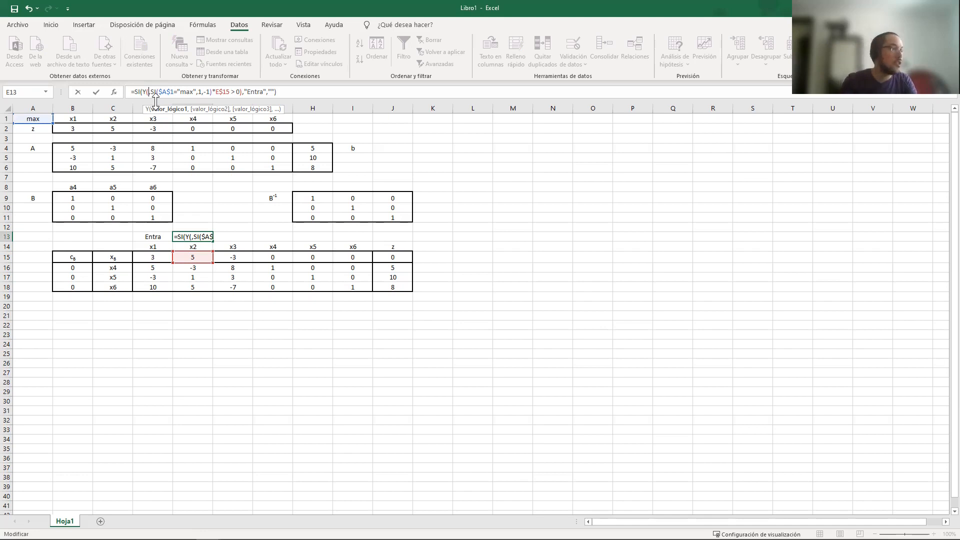
{"action": "type", "text": "CONTAR.SI"}
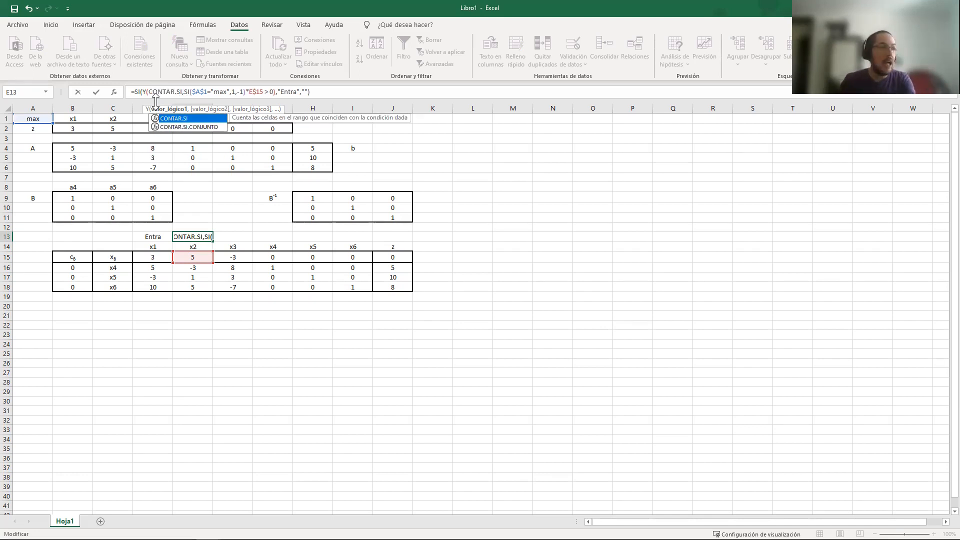
{"action": "type", "text": "()"}
{"action": "key", "text": "Left"}
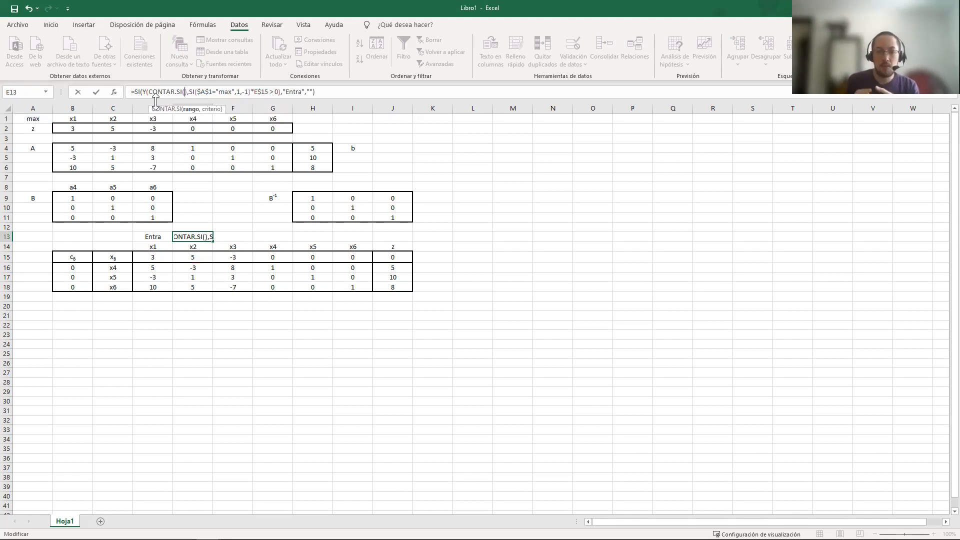
Set the CONTAR.SI range to $D$13:D$13, with its start fully absolute and only the row fixed at its end
{"action": "left_click", "coordinate": [158, 236]}
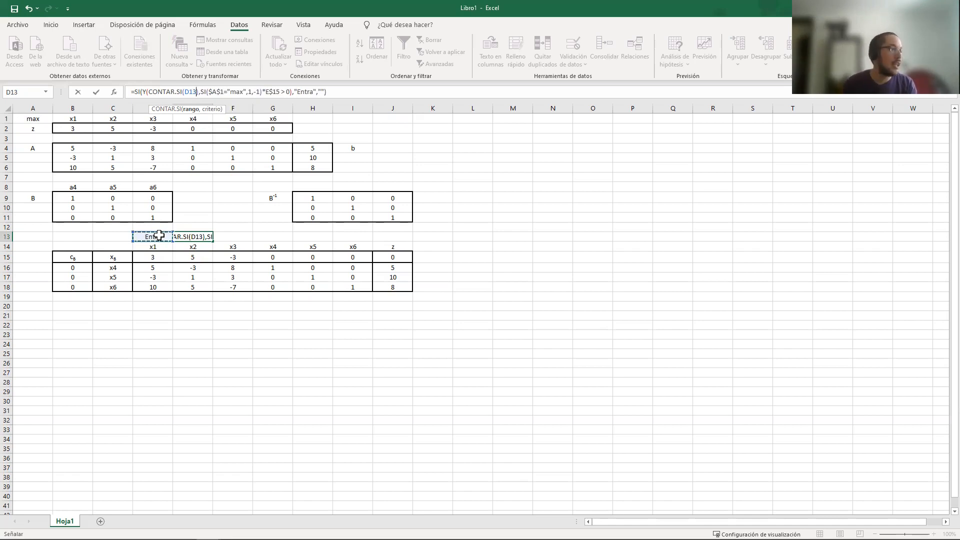
{"action": "type", "text": ","}
{"action": "left_click", "coordinate": [158, 236]}
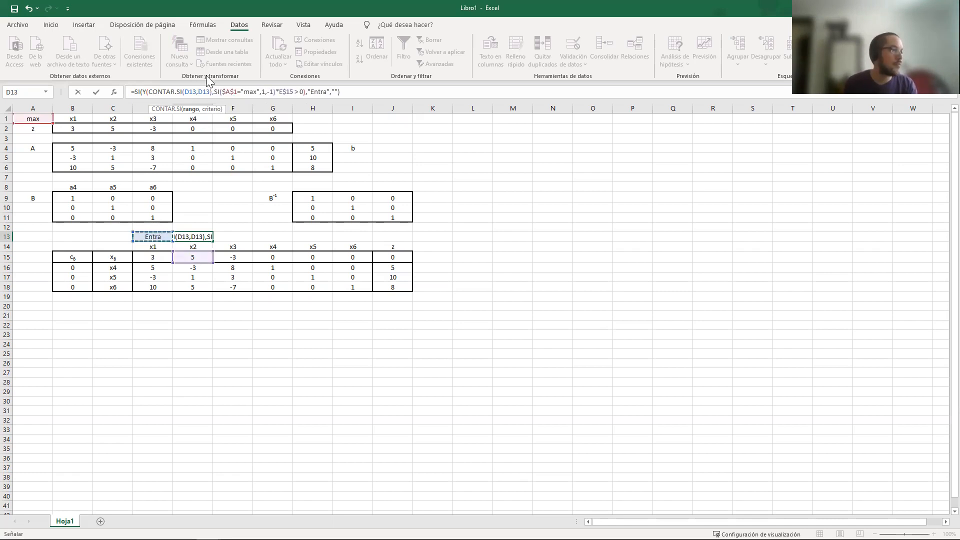
{"action": "left_click", "coordinate": [196, 92]}
{"action": "key", "text": "BackSpace"}
{"action": "type", "text": ":"}
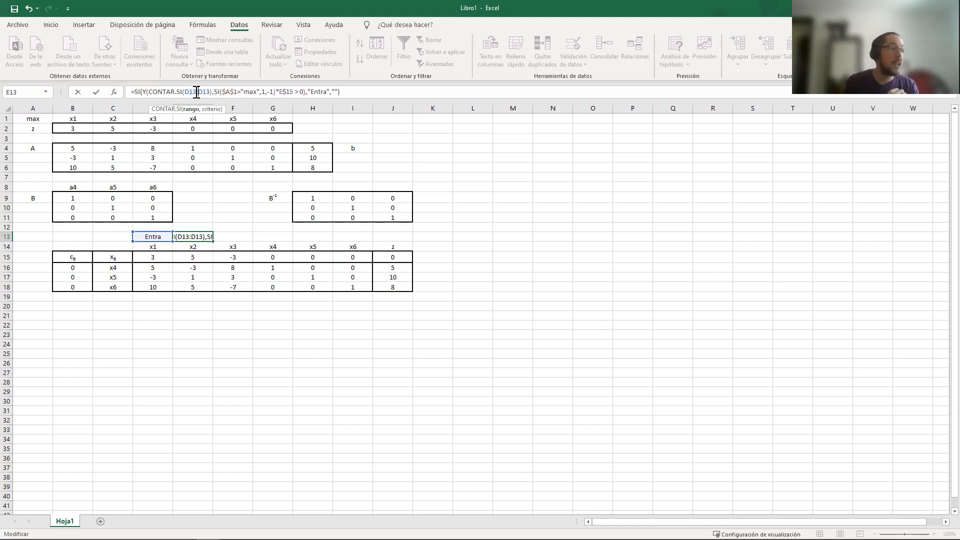
{"action": "left_click", "coordinate": [186, 93]}
{"action": "key", "text": "F4"}
{"action": "key", "text": "Right"}
{"action": "type", "text": "$"}
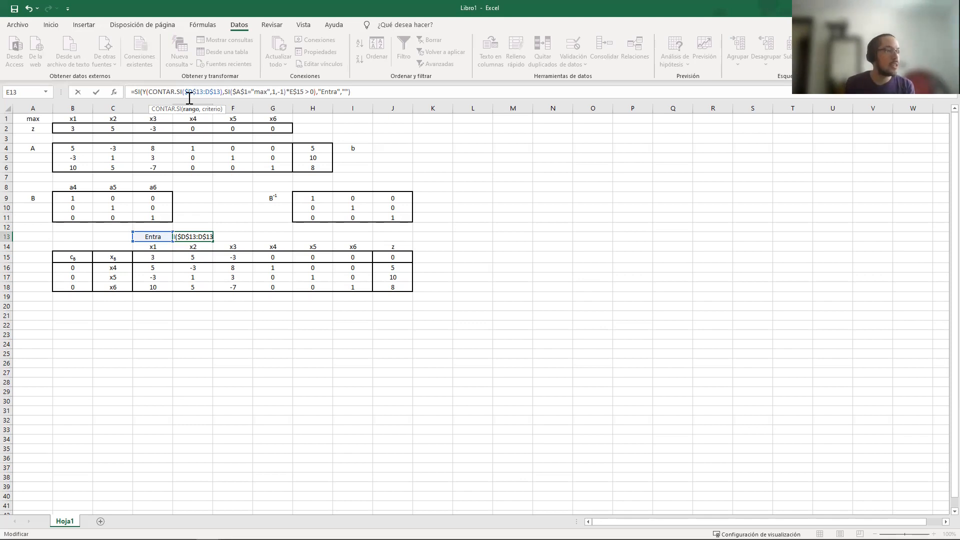
Give CONTAR.SI the criterion "Entra" and require its count to be <1 as the first condition of Y
{"action": "left_click", "coordinate": [219, 93]}
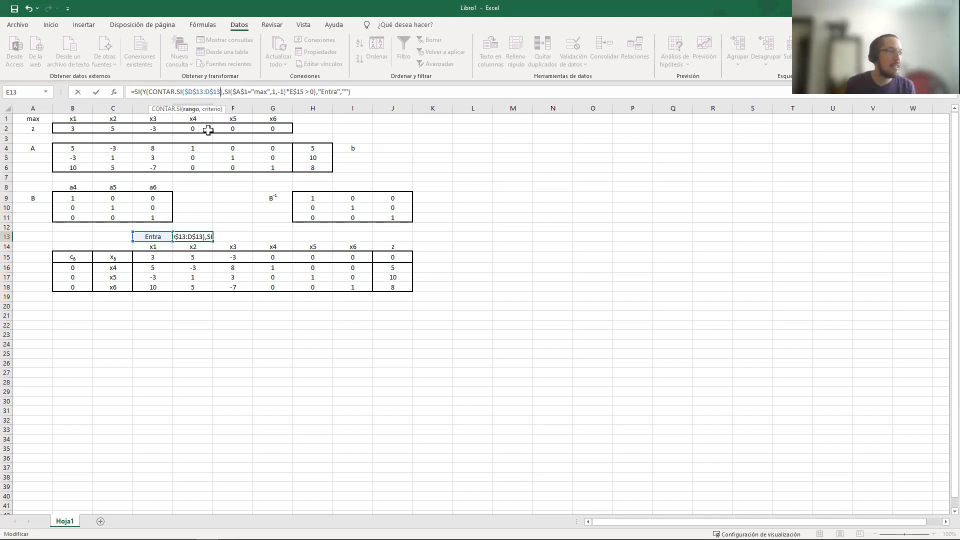
{"action": "type", "text": ",\"Entra\""}
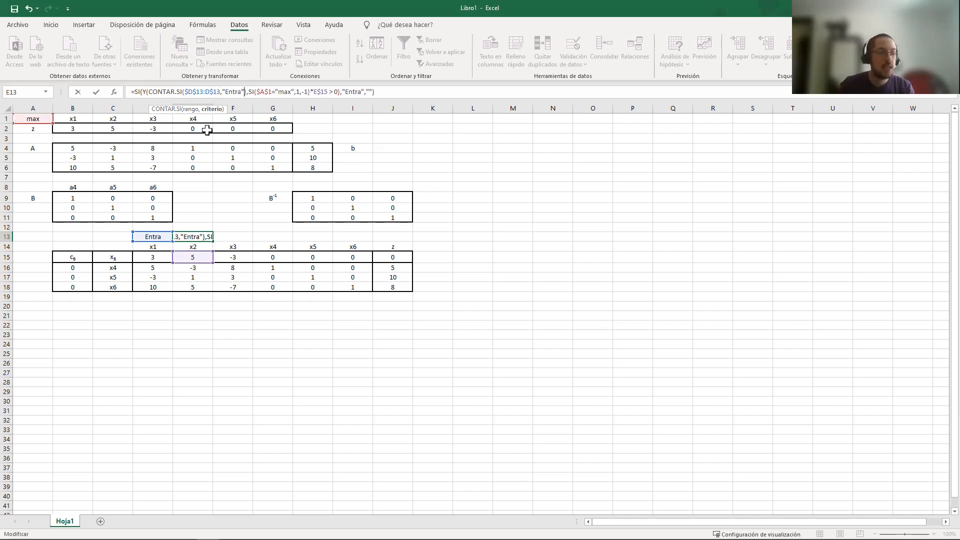
{"action": "key", "text": "Right"}
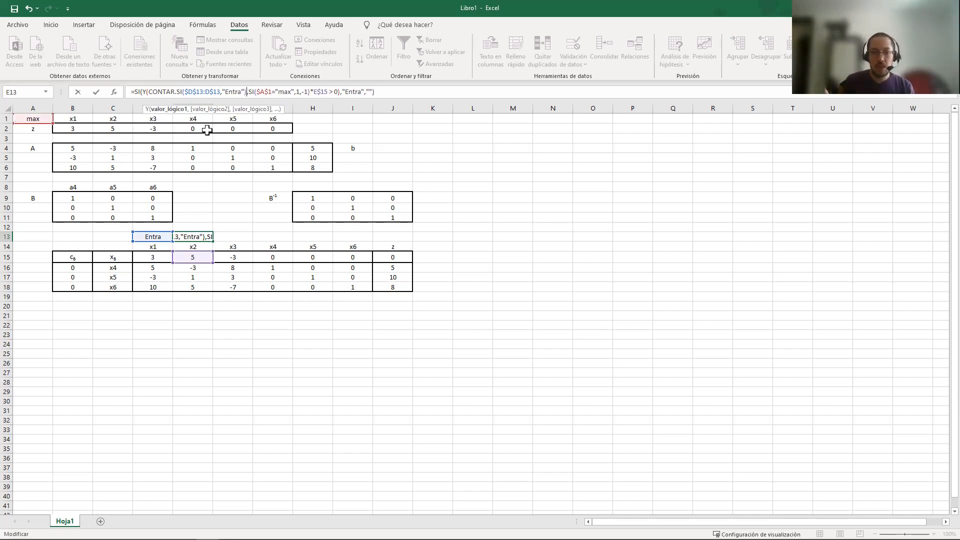
{"action": "type", "text": "<1"}
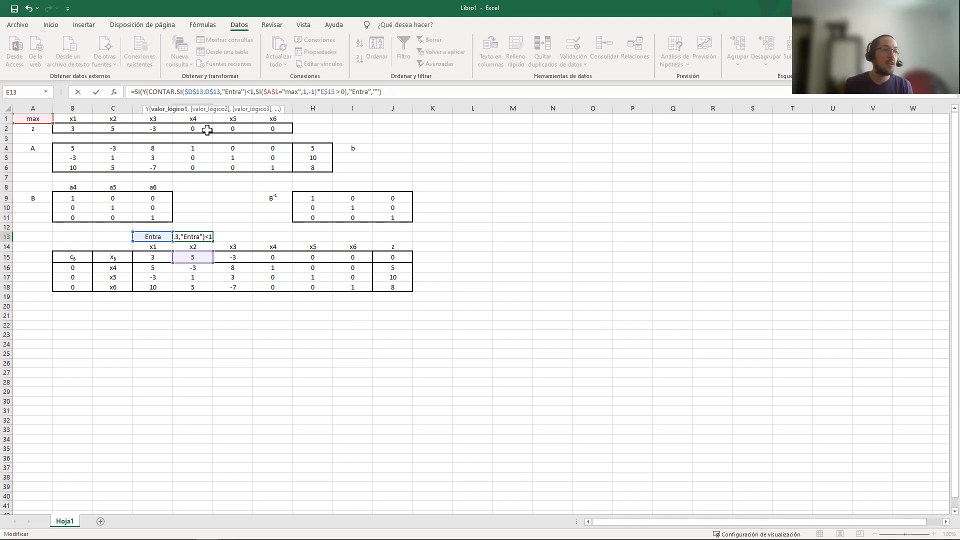
{"action": "left_click", "coordinate": [269, 92]}
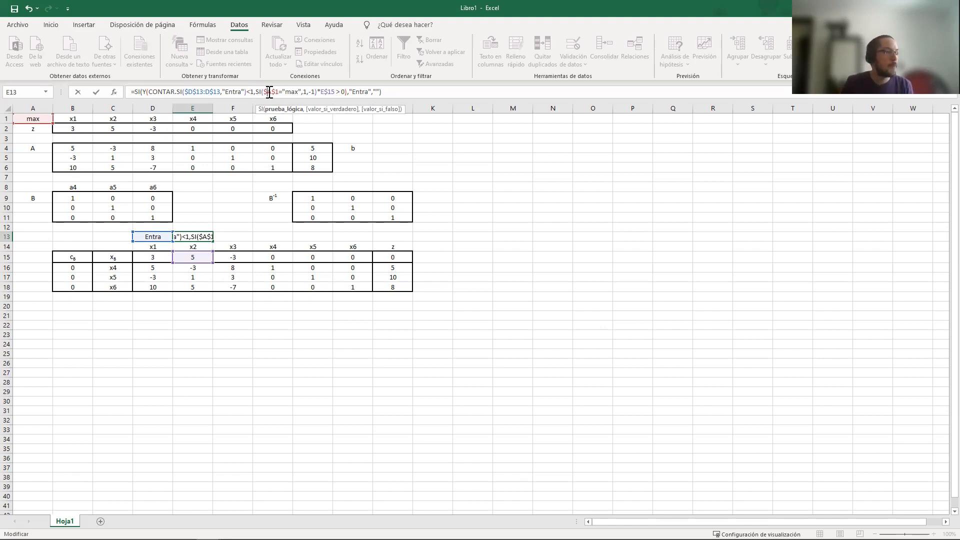
Commit the E13 formula and compare it with the one in D13
{"action": "key", "text": "Return"}
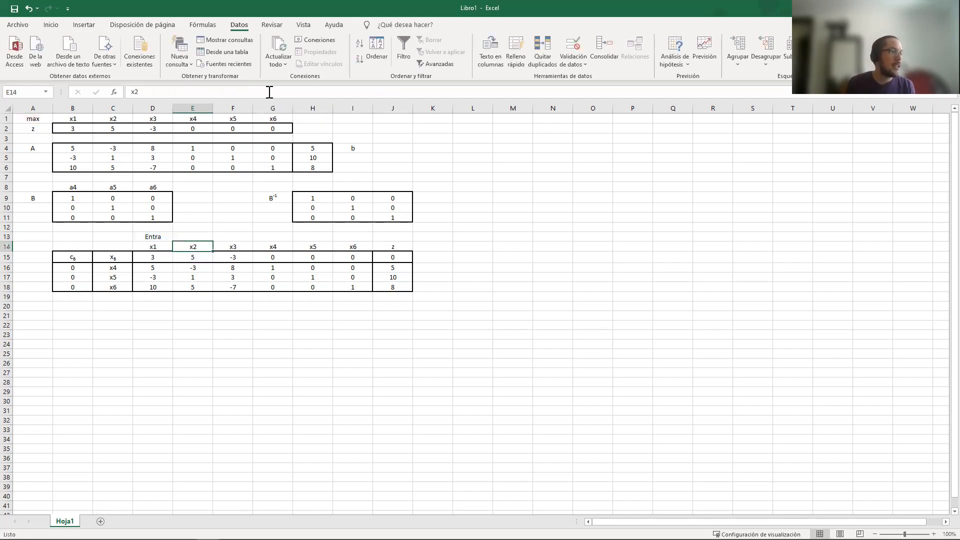
{"action": "left_click", "coordinate": [189, 235]}
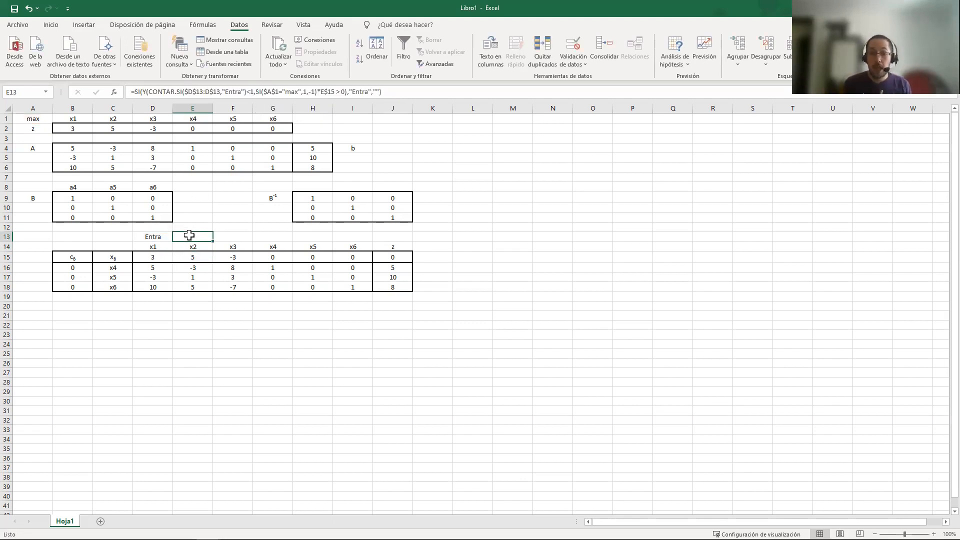
{"action": "left_click", "coordinate": [153, 236]}
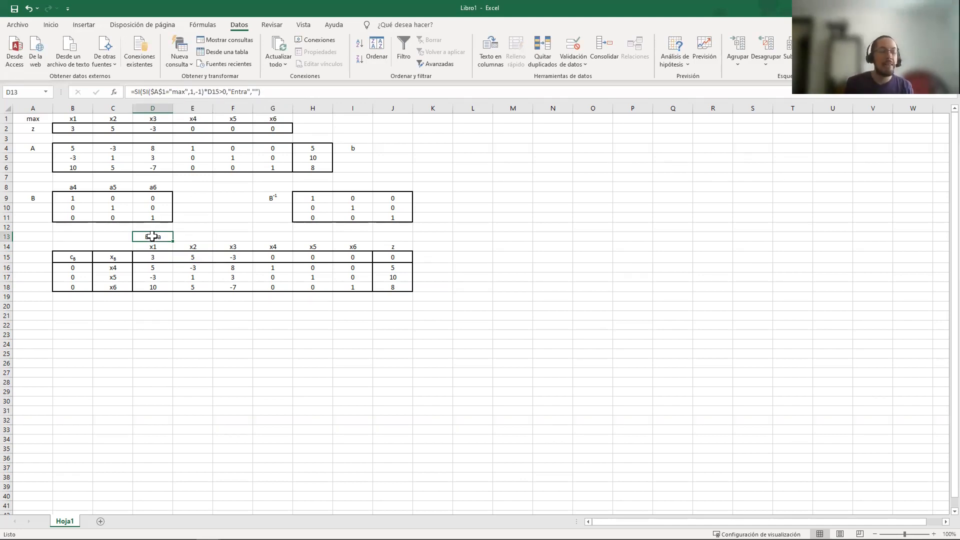
Test the entering marks in D13 and E13 by overwriting D15 with -3, and undo the change
{"action": "left_click", "coordinate": [145, 257]}
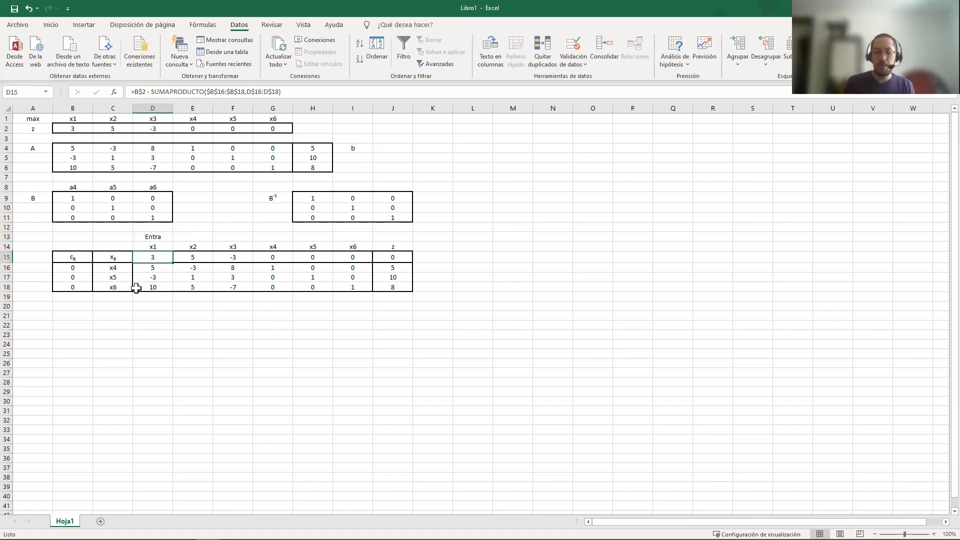
{"action": "type", "text": "-3"}
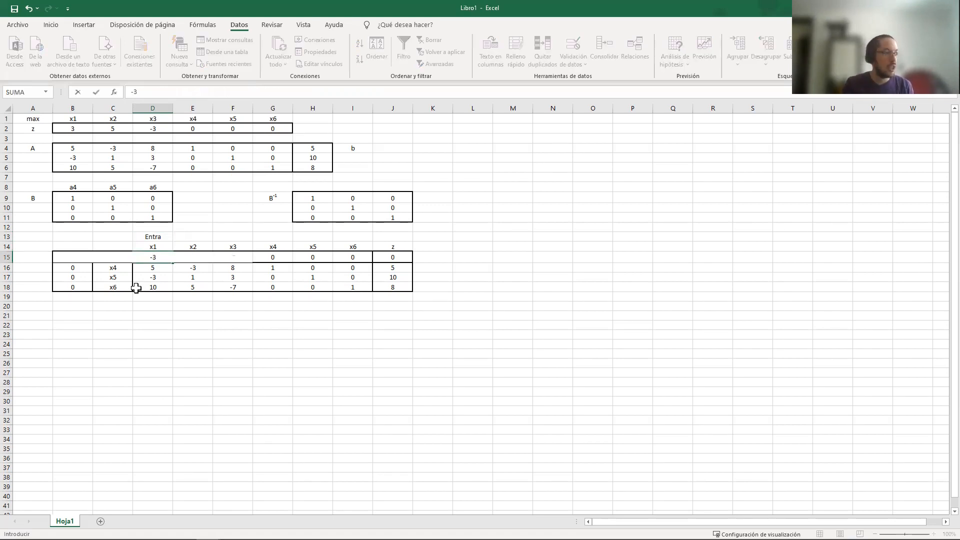
{"action": "key", "text": "Return"}
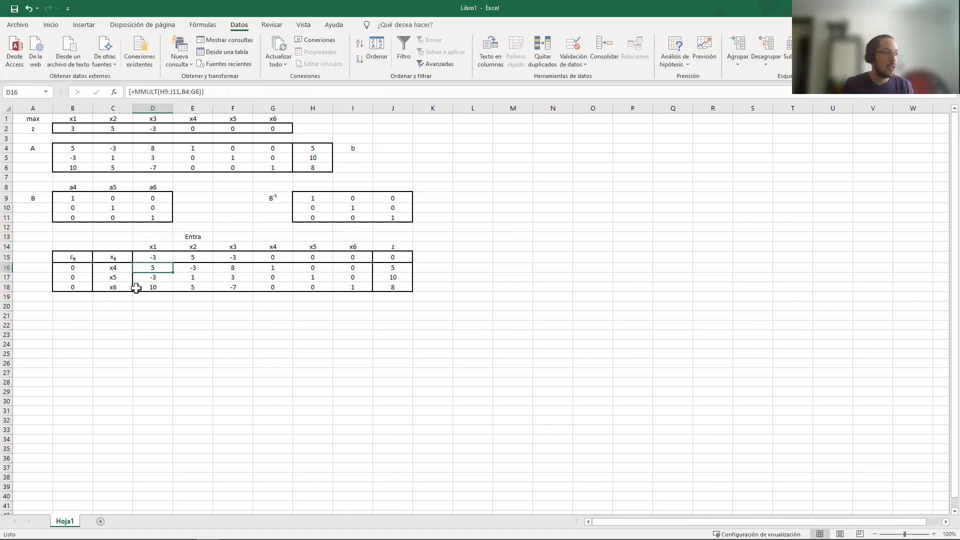
{"action": "left_click", "coordinate": [162, 236]}
{"action": "left_click", "coordinate": [183, 237]}
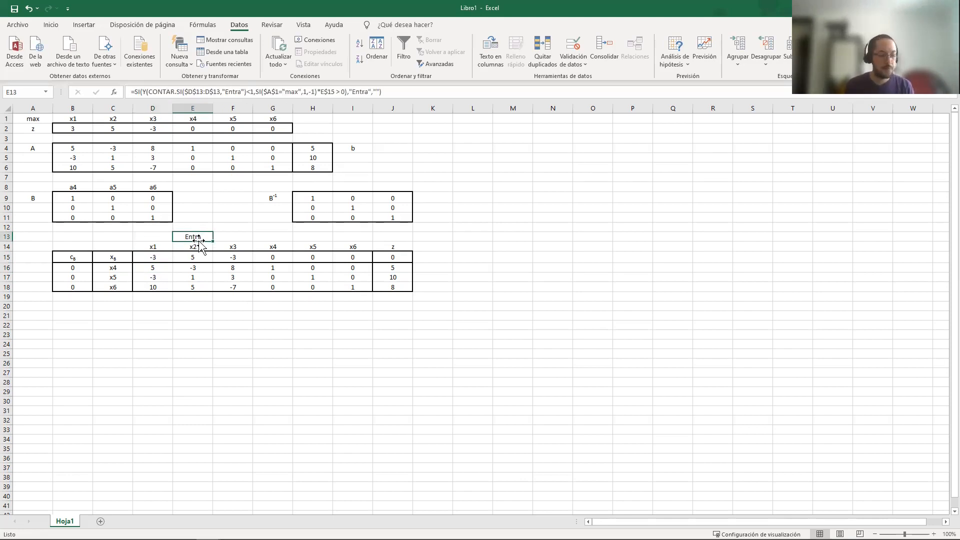
{"action": "key", "text": "ctrl+z"}
Copy the E13 formula across row 13 to the x3 through x6 columns, up to I13
{"action": "left_click", "coordinate": [183, 235]}
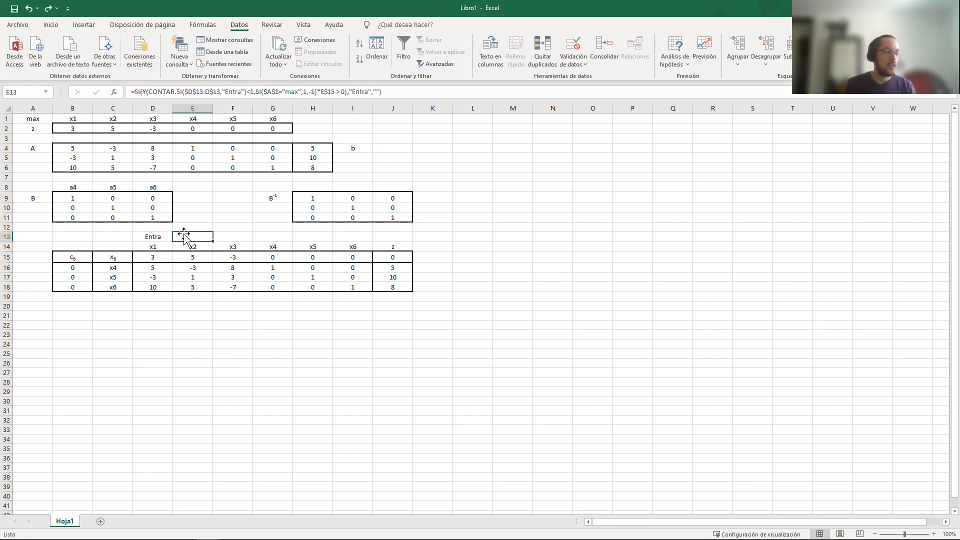
{"action": "key", "text": "ctrl+c"}
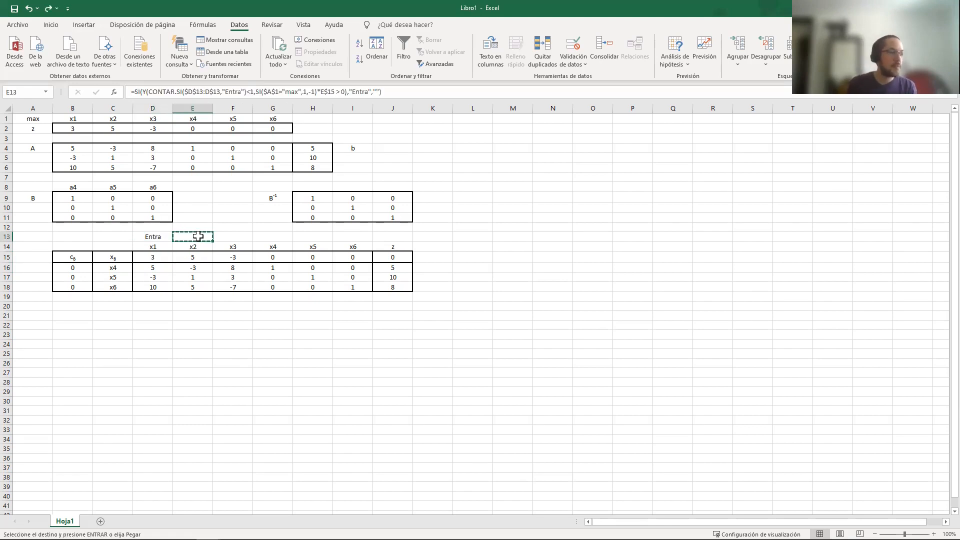
{"action": "left_click_drag", "start_coordinate": [250, 237], "coordinate": [337, 234]}
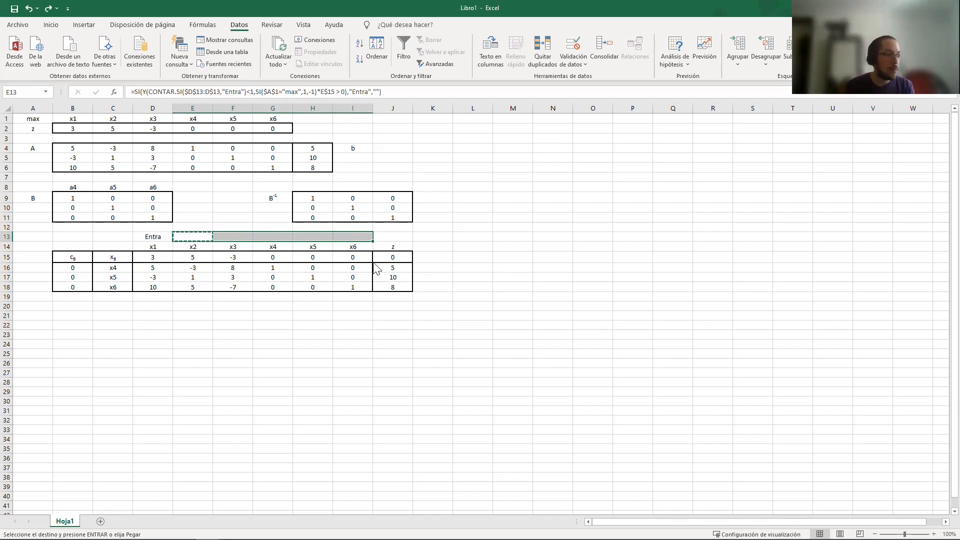
{"action": "right_click", "coordinate": [342, 238]}
{"action": "left_click", "coordinate": [393, 291]}
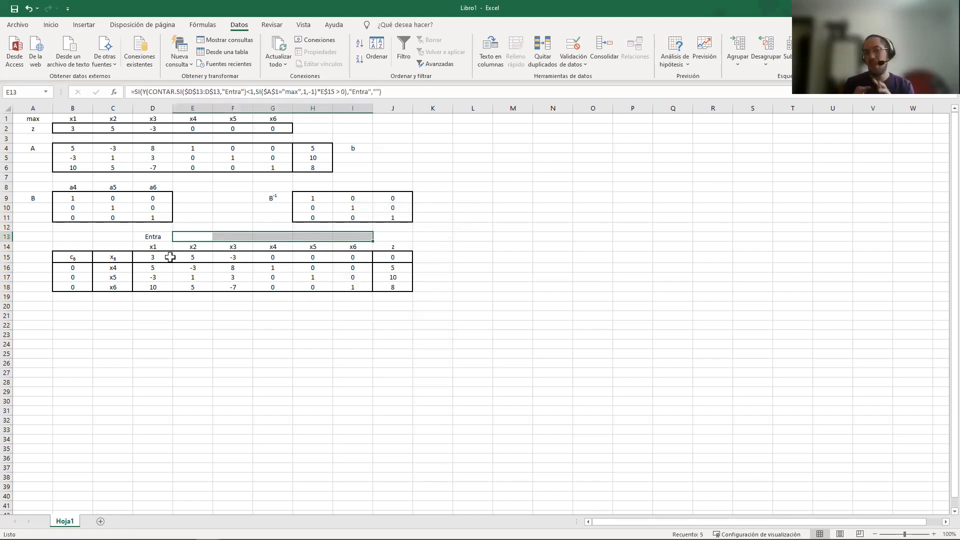
Test the row 13 marks by overwriting the reduced costs of x1 with -3 and x2 with -5
{"action": "left_click", "coordinate": [151, 256]}
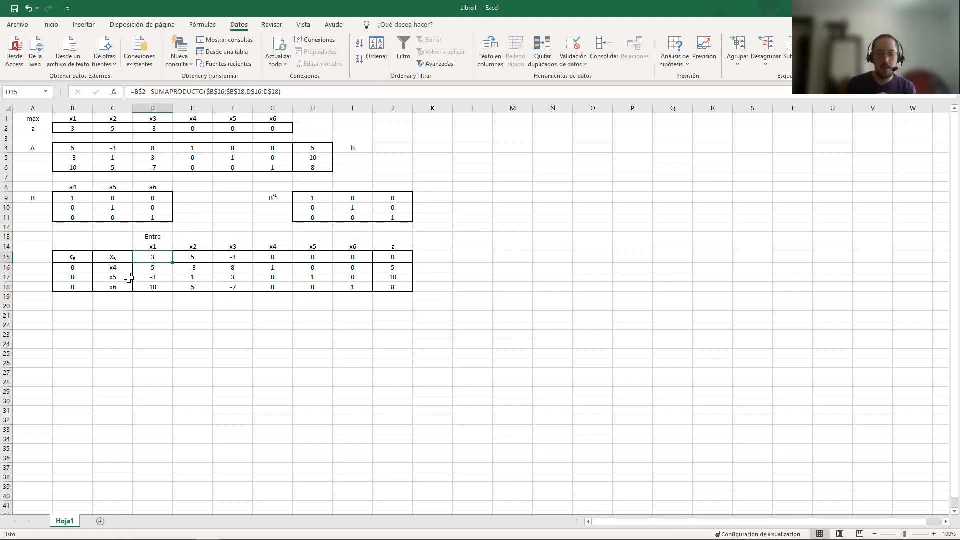
{"action": "type", "text": "-3"}
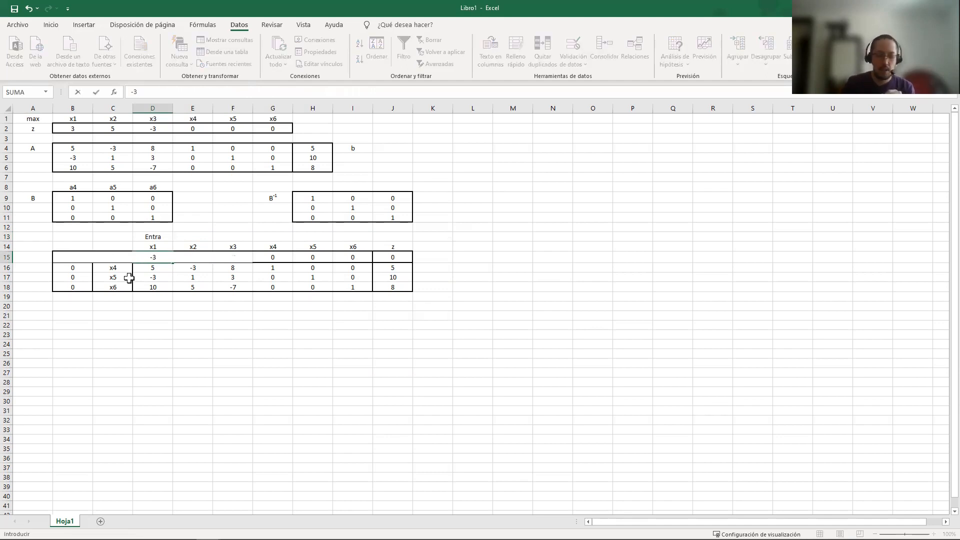
{"action": "key", "text": "Tab"}
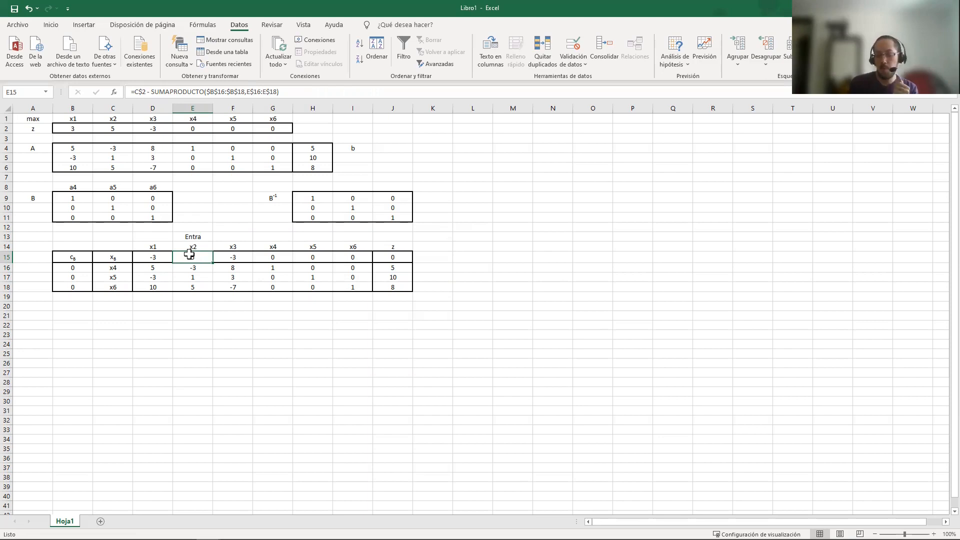
{"action": "type", "text": "-5"}
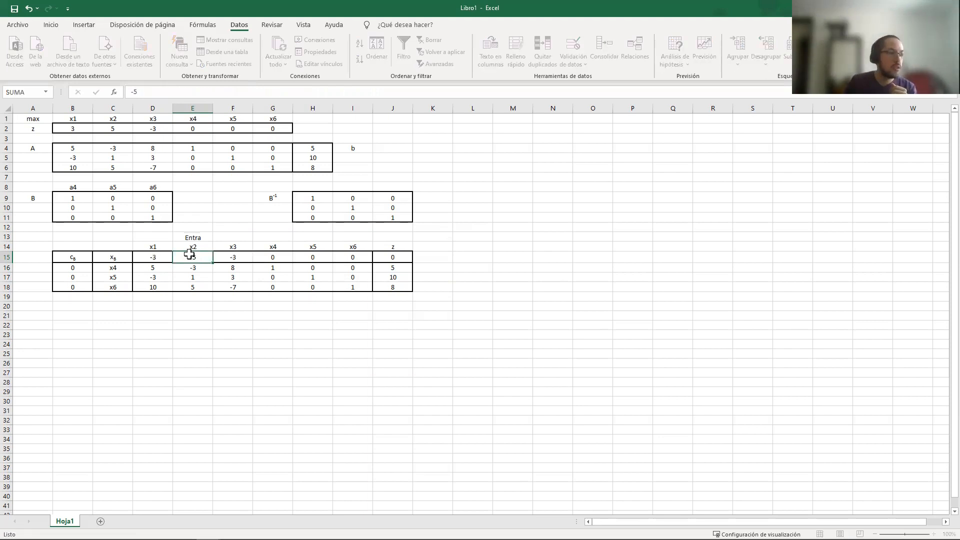
{"action": "key", "text": "Tab"}
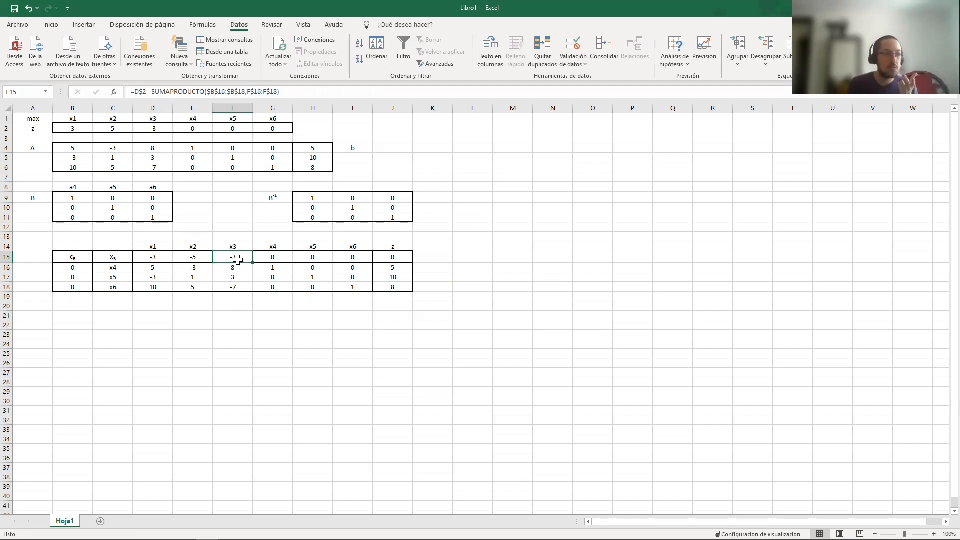
Try a reduced cost of 3 for x4 in G15, and undo all the test values in row 15
{"action": "left_click", "coordinate": [264, 258]}
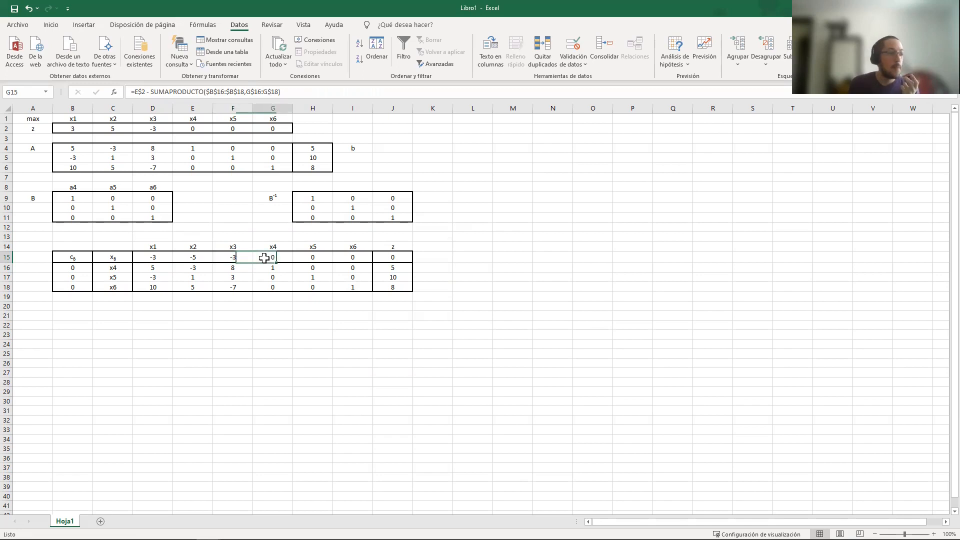
{"action": "type", "text": "3"}
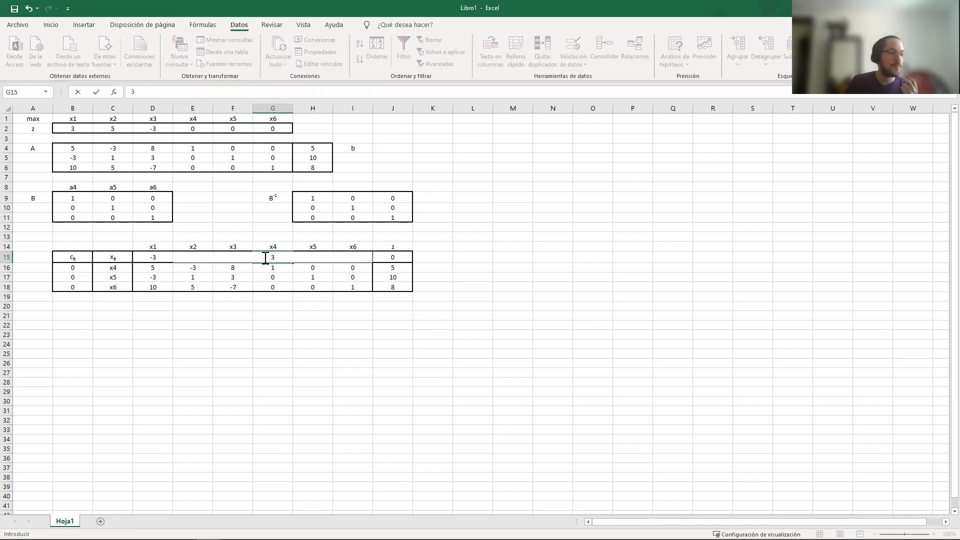
{"action": "key", "text": "Up"}
{"action": "left_click", "coordinate": [264, 258]}
{"action": "key", "text": "ctrl+z"}
{"action": "key", "text": "ctrl+z"}
{"action": "key", "text": "ctrl+z"}
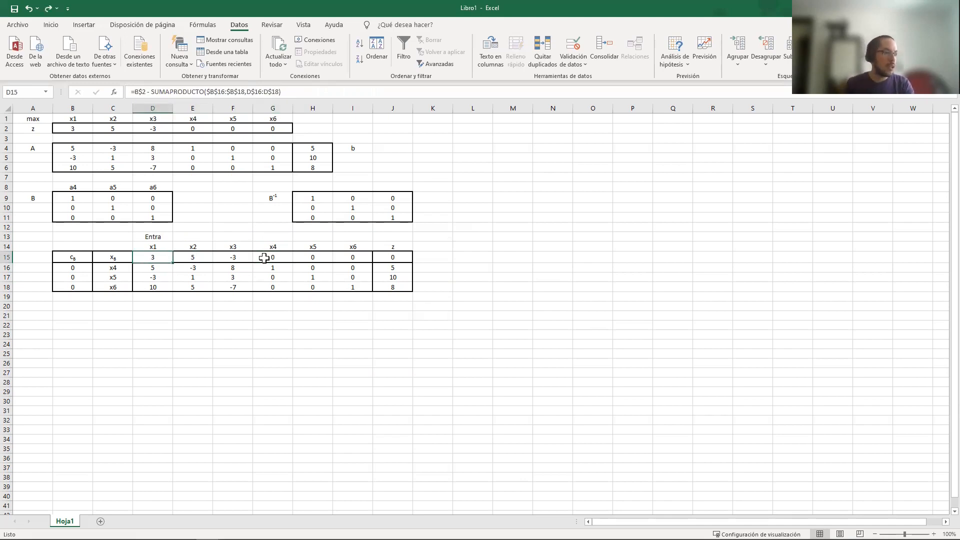
Review the entering-variable formulas in D13:I13, including the copied one in I13
{"action": "left_click", "coordinate": [359, 236]}
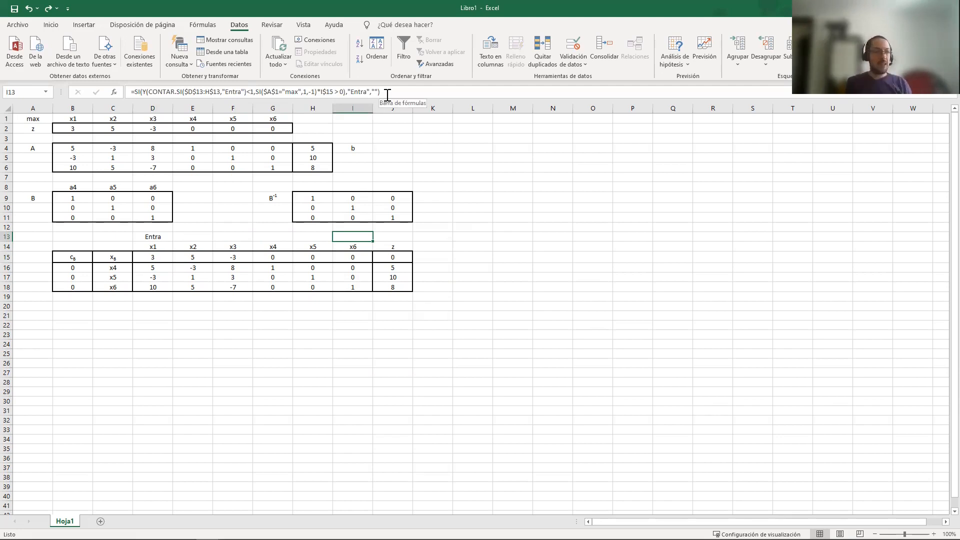
{"action": "left_click_drag", "start_coordinate": [163, 236], "coordinate": [339, 238]}
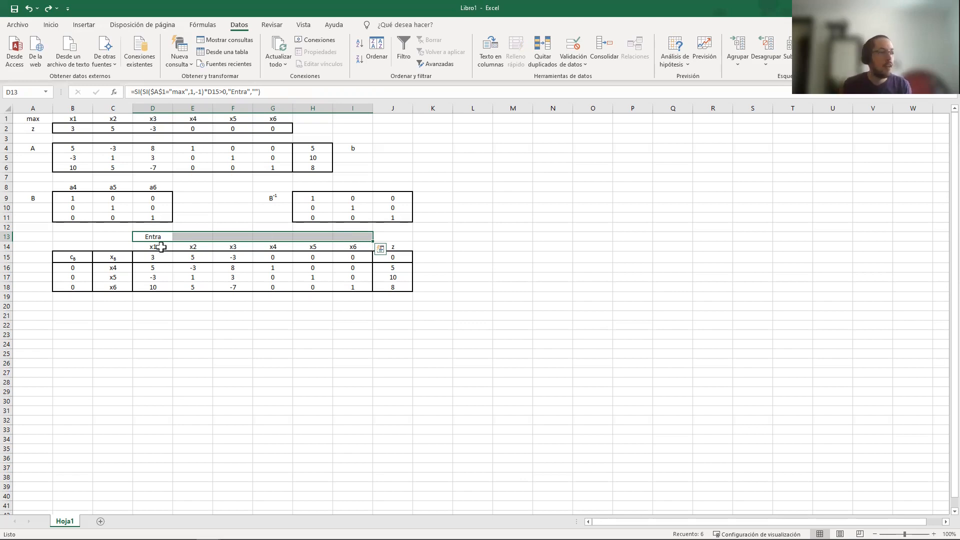
{"action": "left_click", "coordinate": [150, 236]}
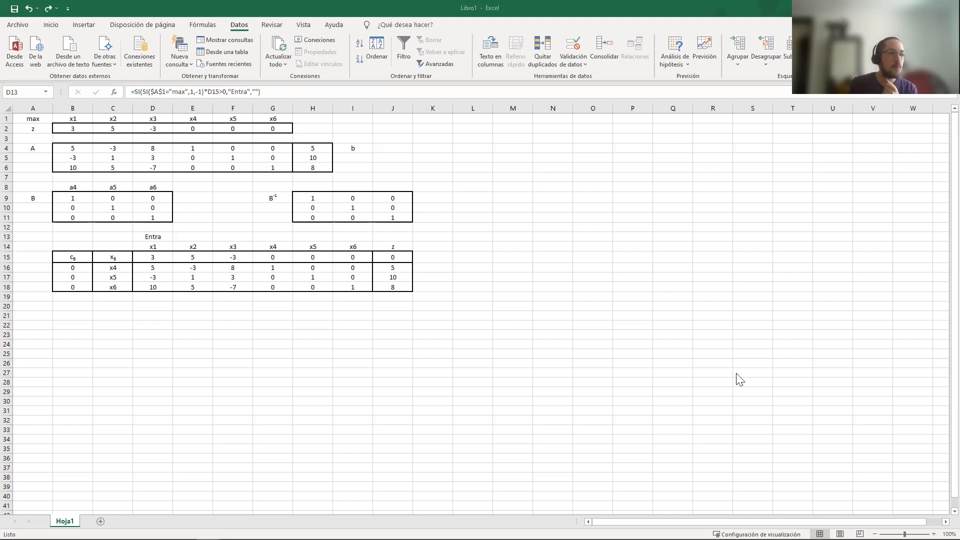
Start a formula in L15 with an empty SI function
{"action": "left_click", "coordinate": [472, 258]}
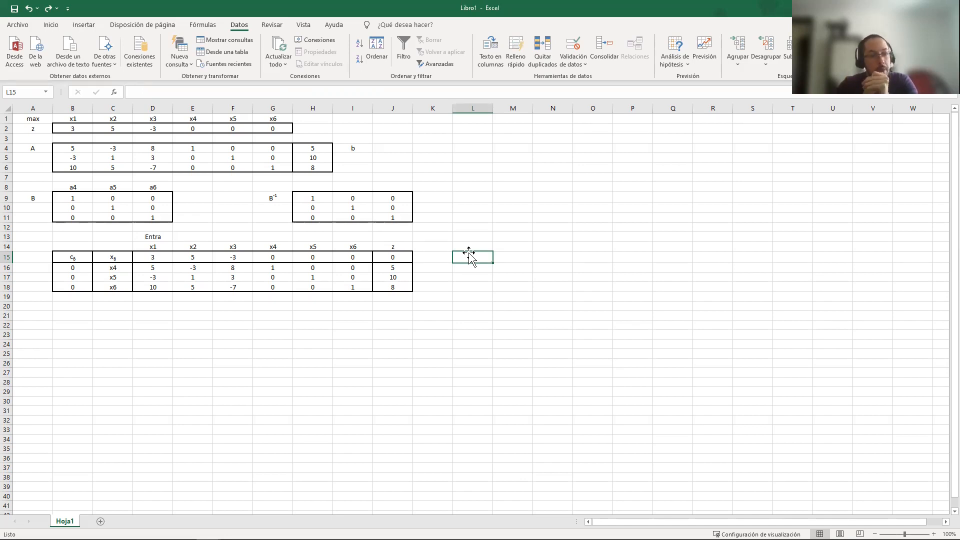
{"action": "type", "text": "="}
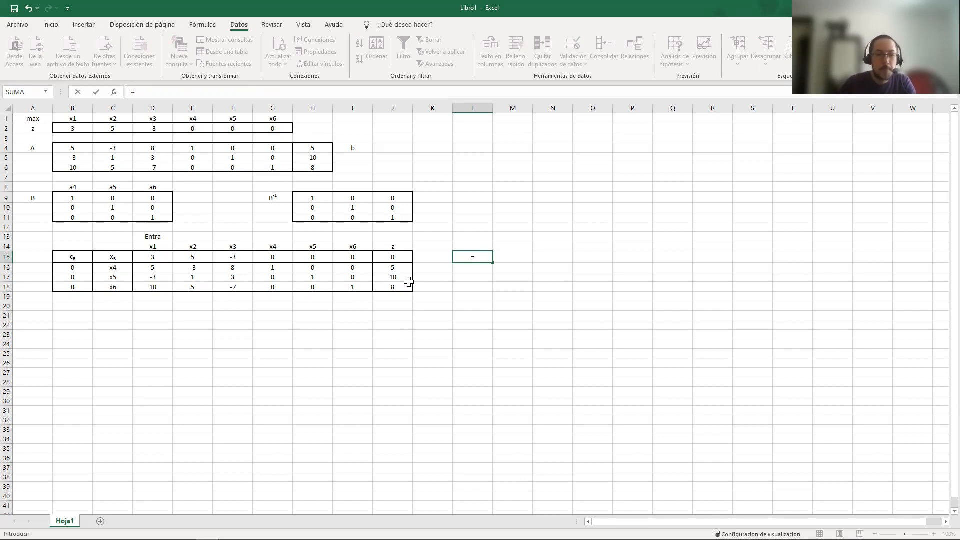
{"action": "type", "text": "SI"}
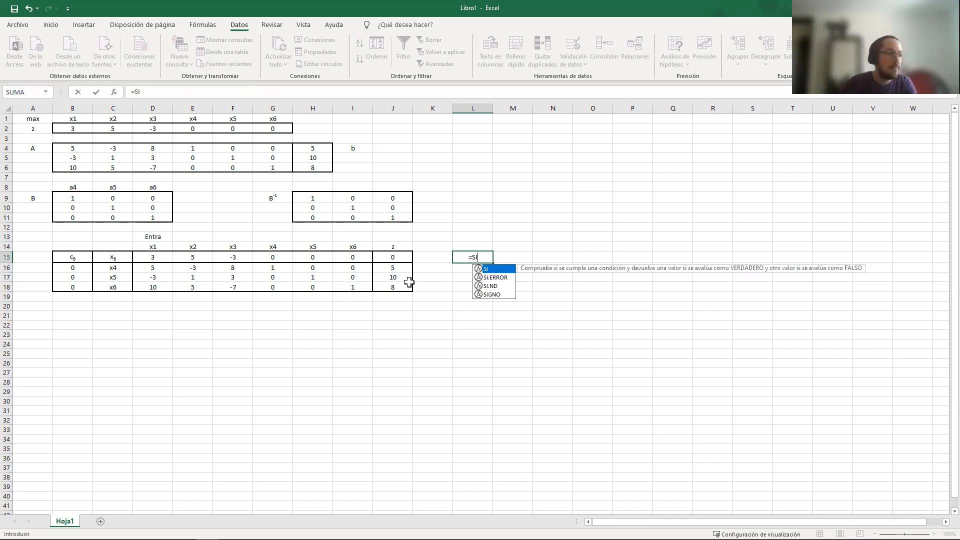
{"action": "type", "text": "()"}
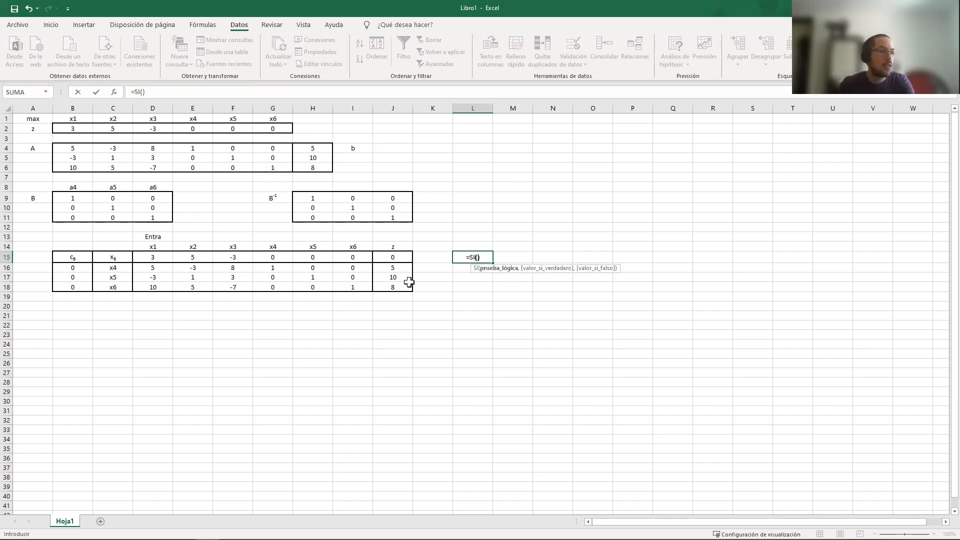
{"action": "key", "text": "Return"}
{"action": "key", "text": "Return"}
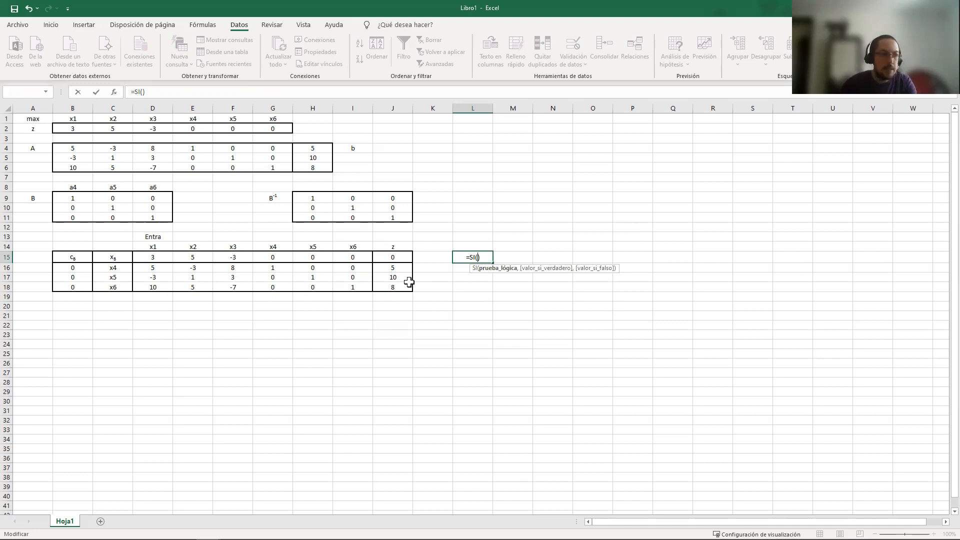
Insert CONTAR.SI as the SI condition in L15, with the fully absolute range $D$13:$I$13
{"action": "type", "text": "CONTAR.SI("}
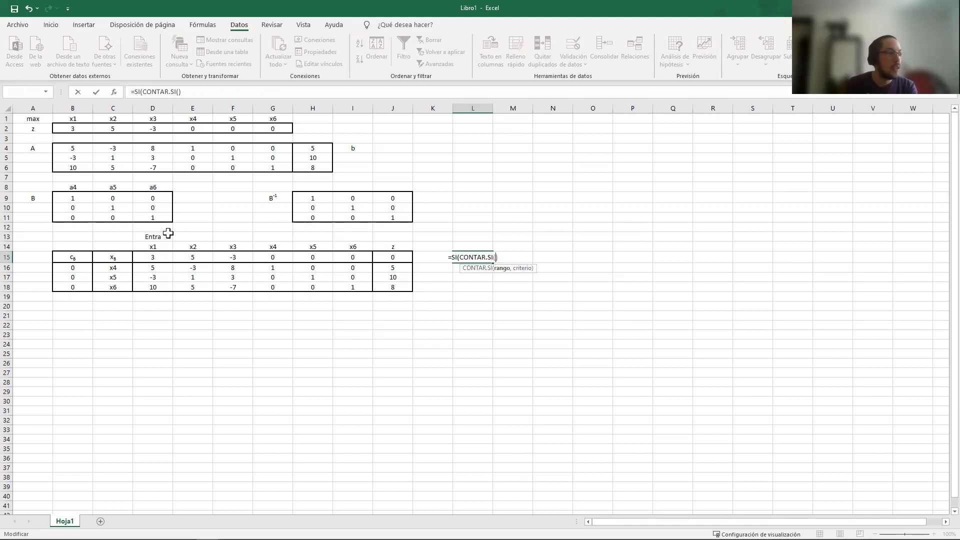
{"action": "left_click", "coordinate": [151, 237]}
{"action": "left_click", "coordinate": [345, 237], "text": "shift"}
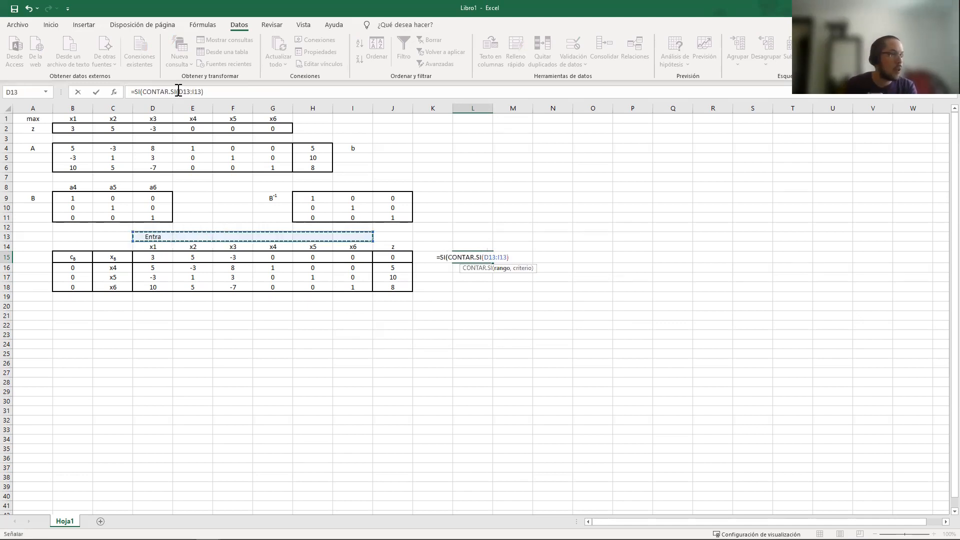
{"action": "left_click", "coordinate": [179, 92]}
{"action": "type", "text": "$"}
{"action": "key", "text": "Right"}
{"action": "type", "text": "$"}
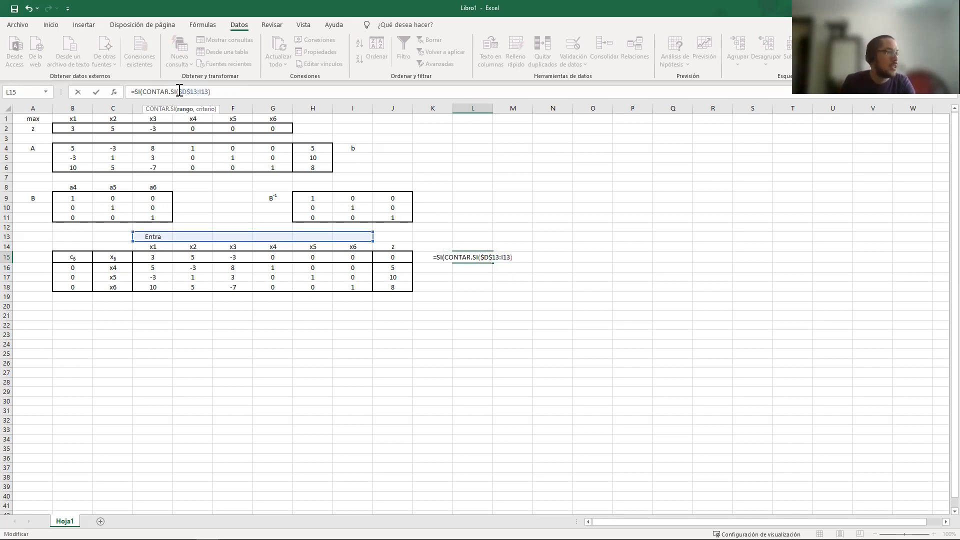
{"action": "key", "text": "Right"}
{"action": "type", "text": "$"}
{"action": "key", "text": "Right"}
{"action": "type", "text": "$13"}
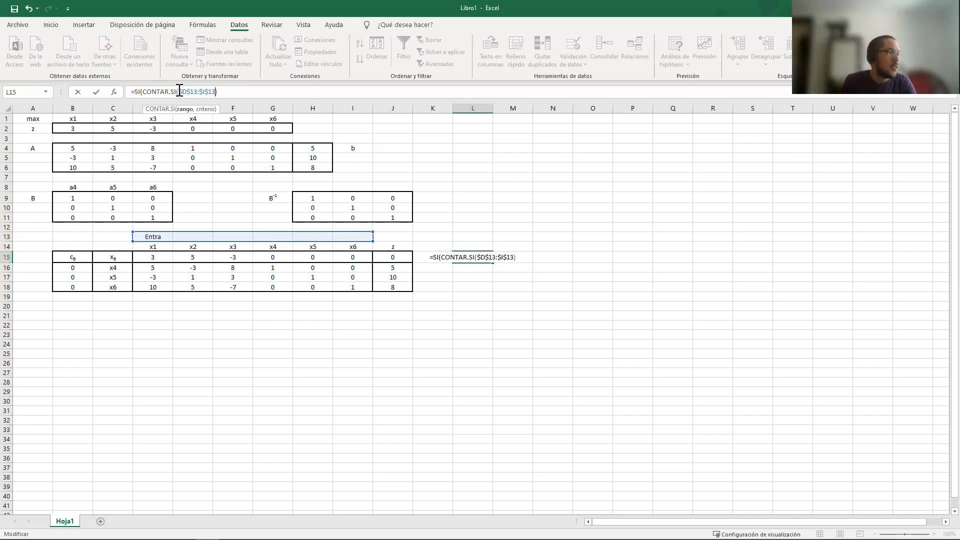
{"action": "type", "text": ",\"Entra\""}
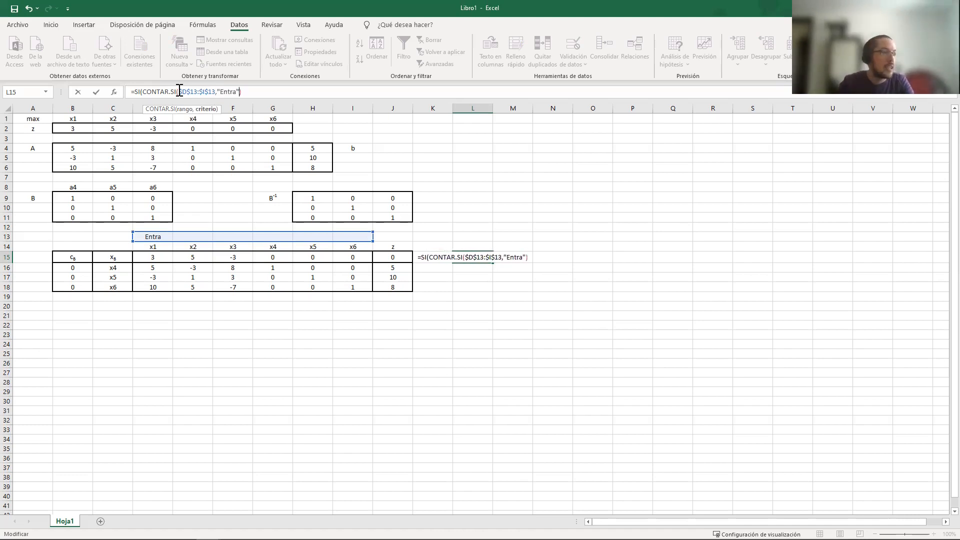
{"action": "type", "text": ")"}
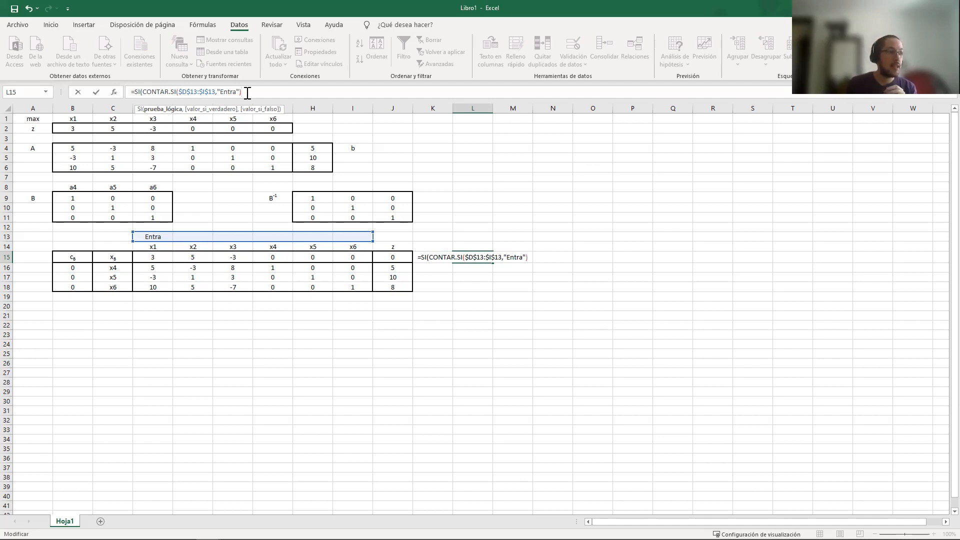
Give CONTAR.SI in L15 the criterion "Entra" and require its count to be >0
{"action": "type", "text": ">0"}
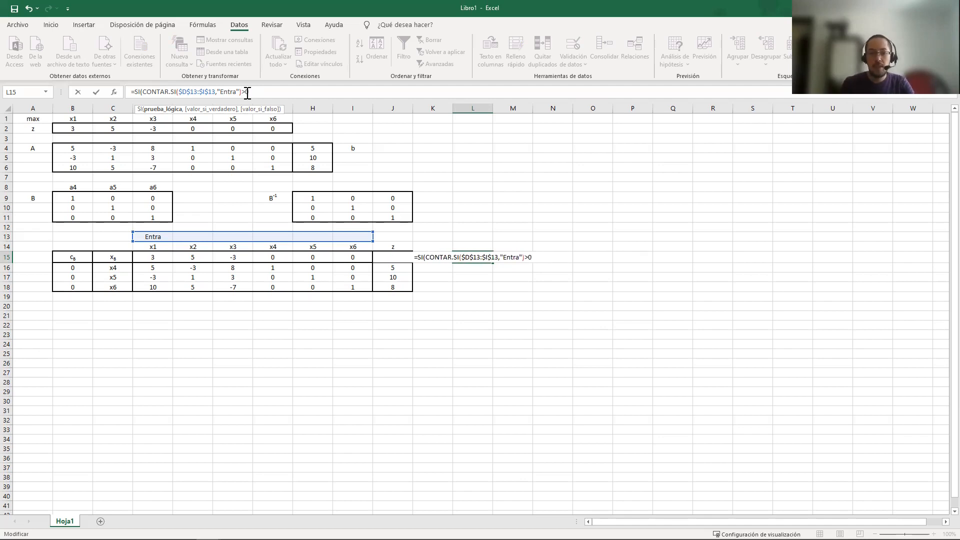
{"action": "left_click_drag", "start_coordinate": [143, 91], "coordinate": [243, 92]}
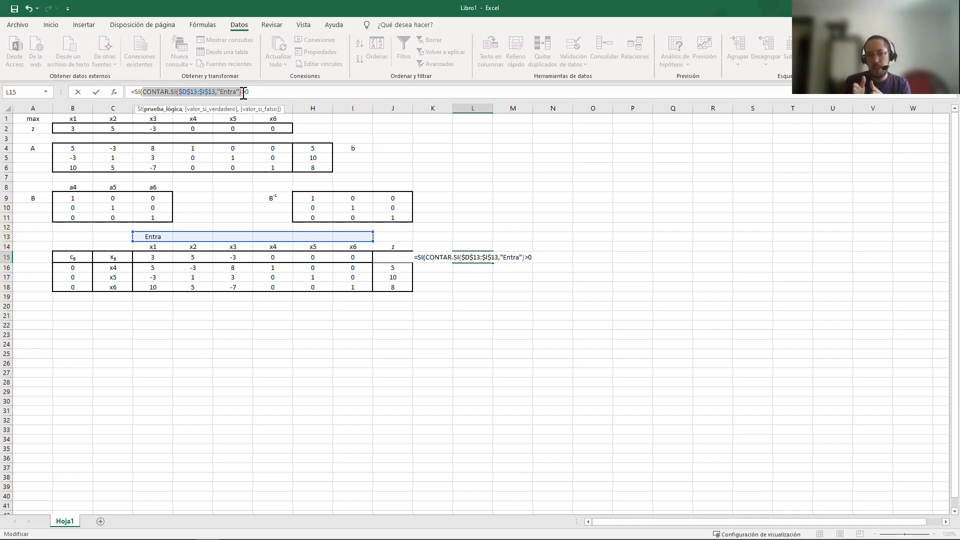
Complete the SI formula in L15 to return "Cocientes" when the condition is true and "Óptima" when it is false
{"action": "left_click", "coordinate": [251, 91]}
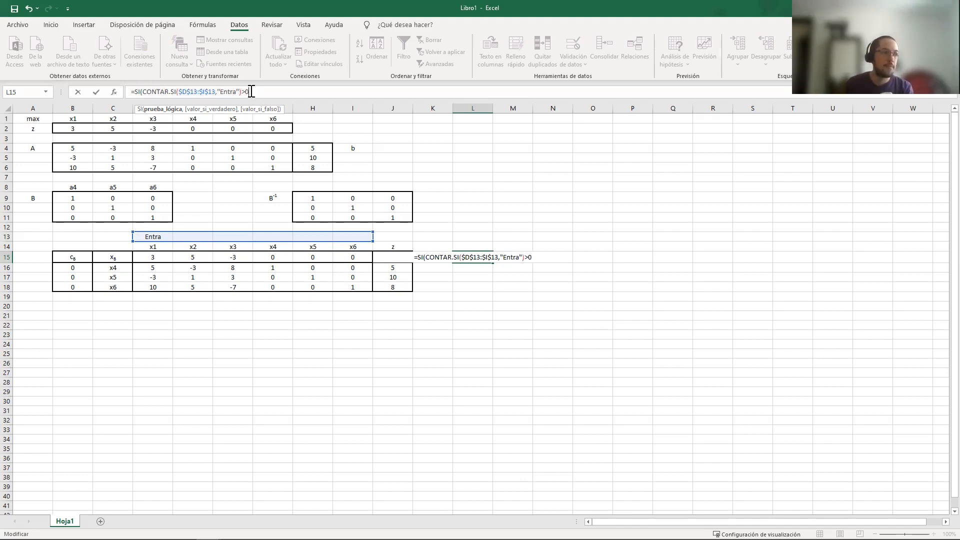
{"action": "type", "text": ","}
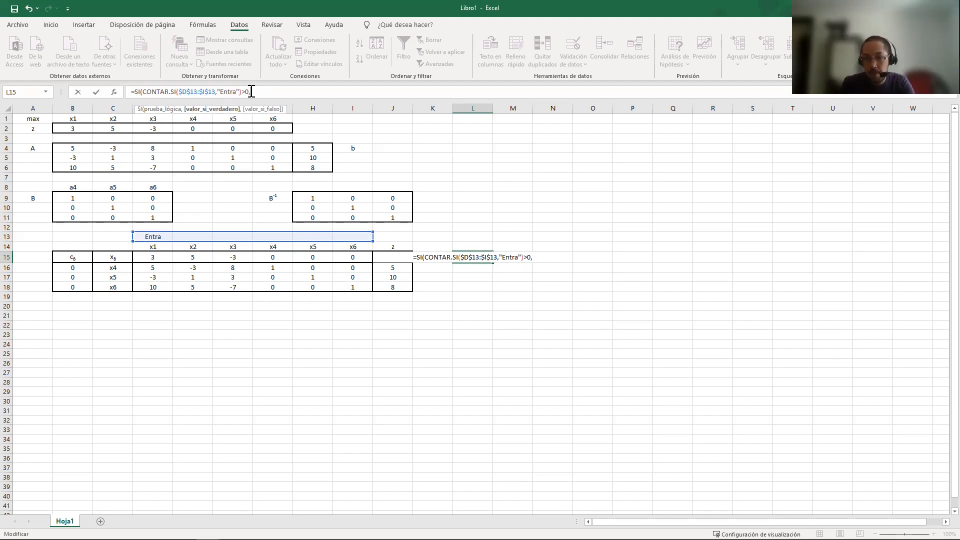
{"action": "type", "text": "\"Cocientes\""}
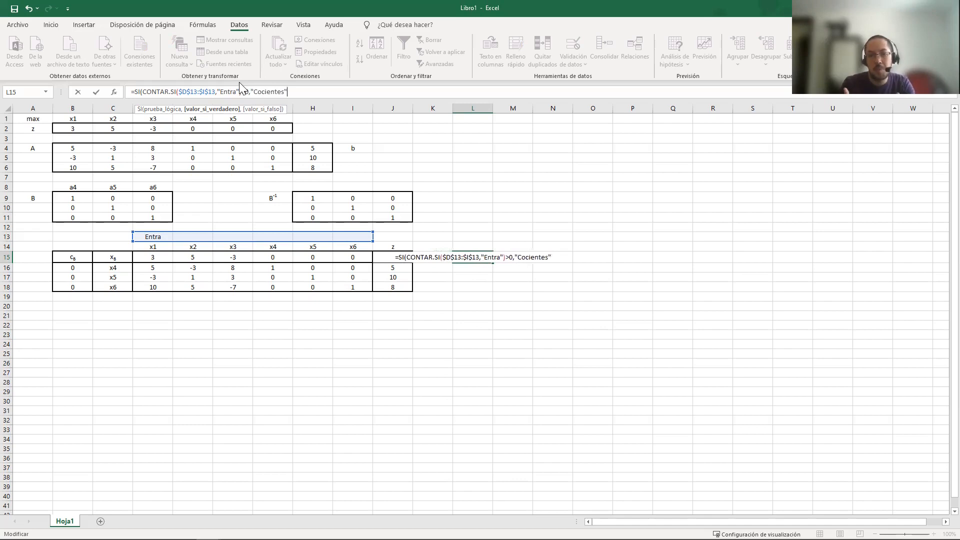
{"action": "type", "text": ","}
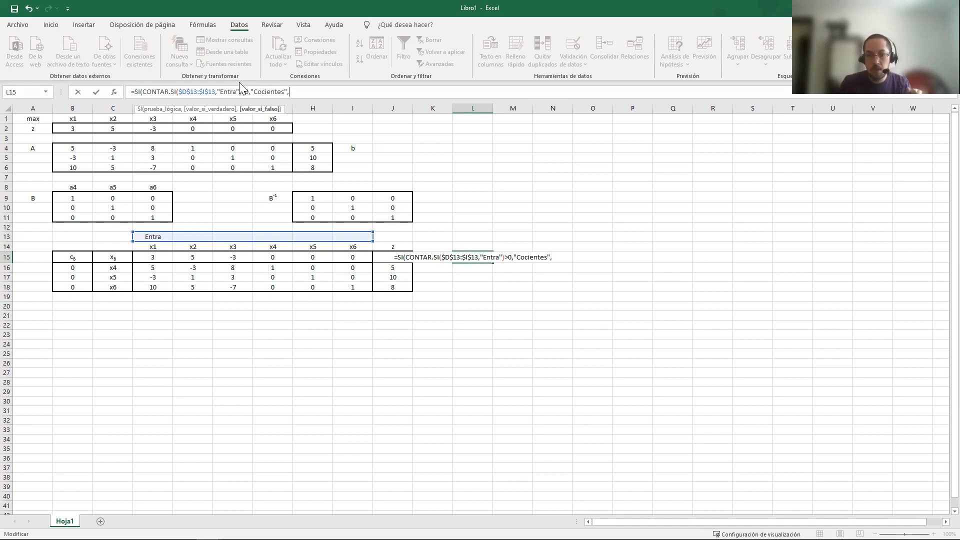
{"action": "type", "text": "\""}
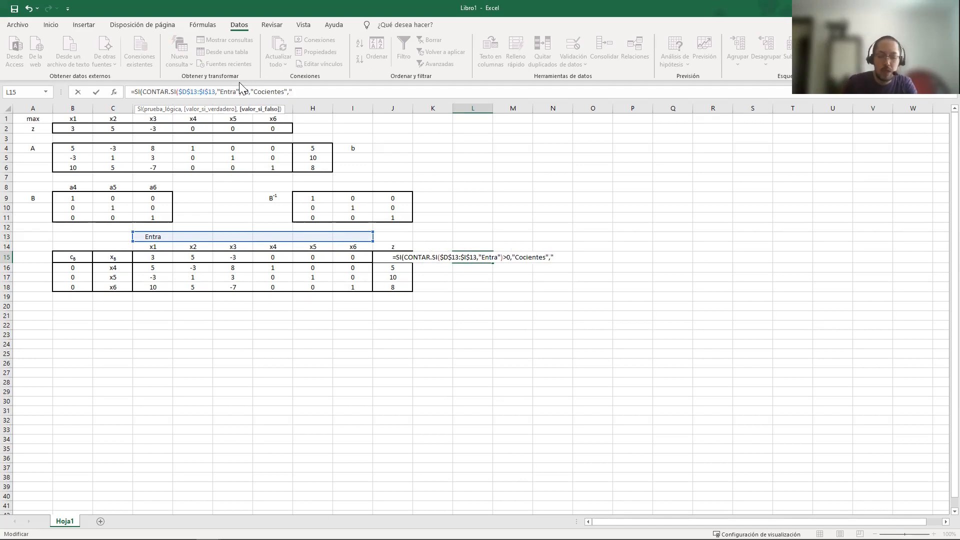
{"action": "type", "text": "Óp"}
{"action": "type", "text": "tim"}
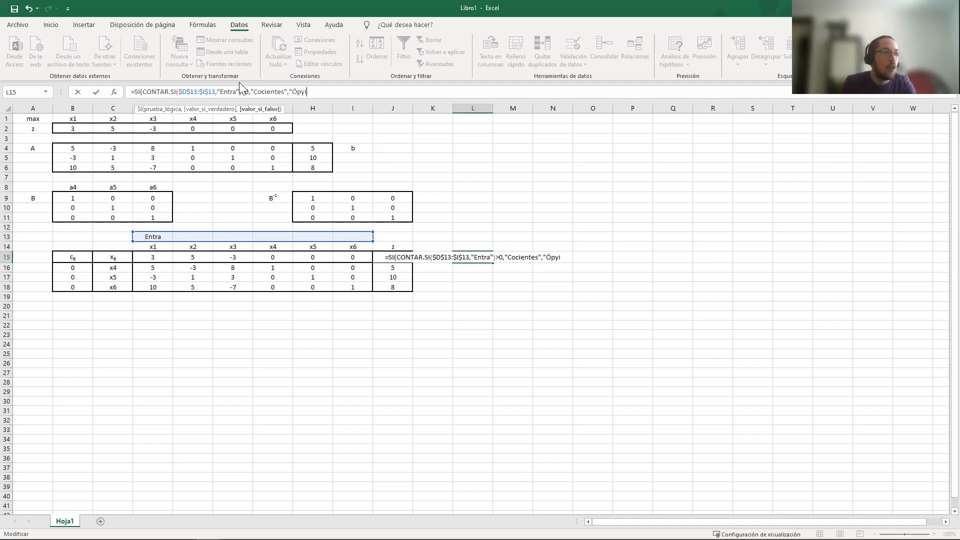
{"action": "type", "text": "a\")"}
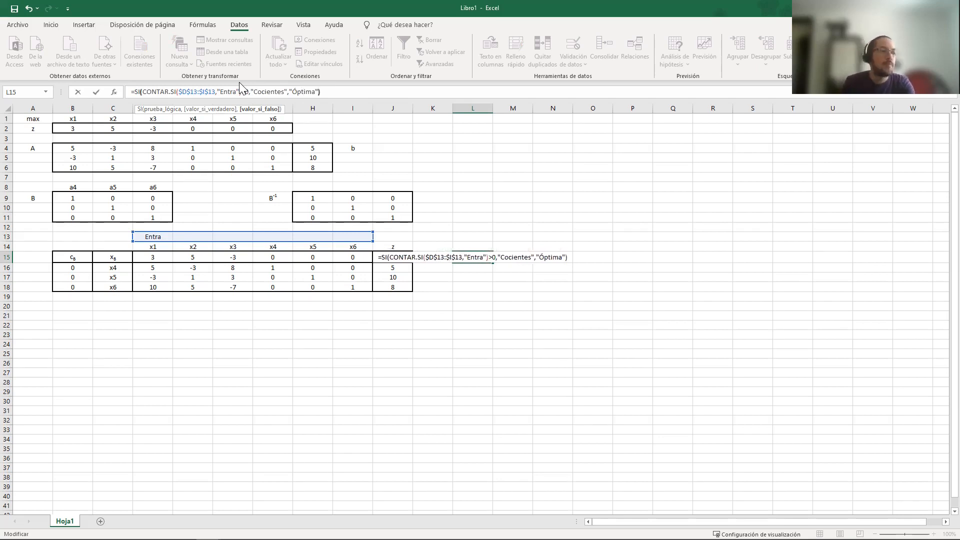
{"action": "key", "text": "Return"}
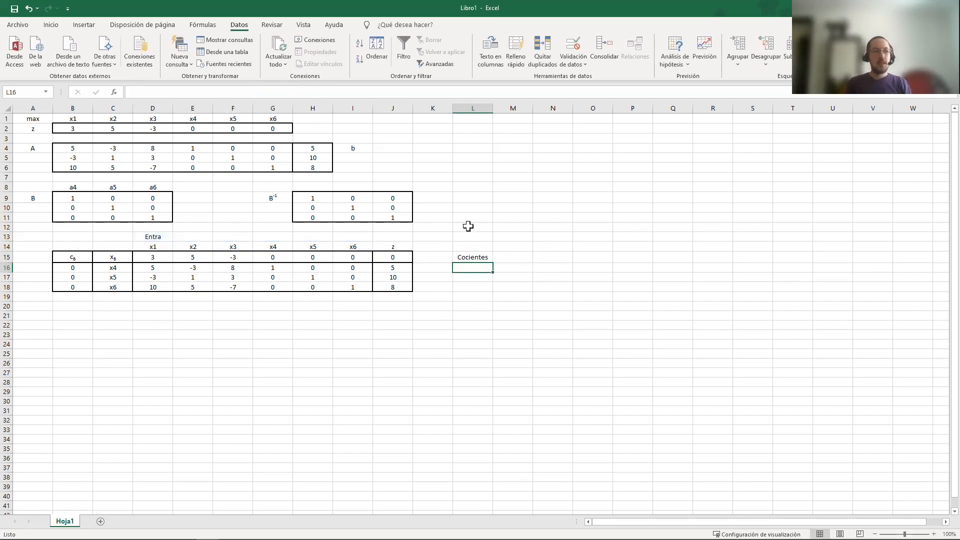
{"action": "left_click", "coordinate": [469, 257]}
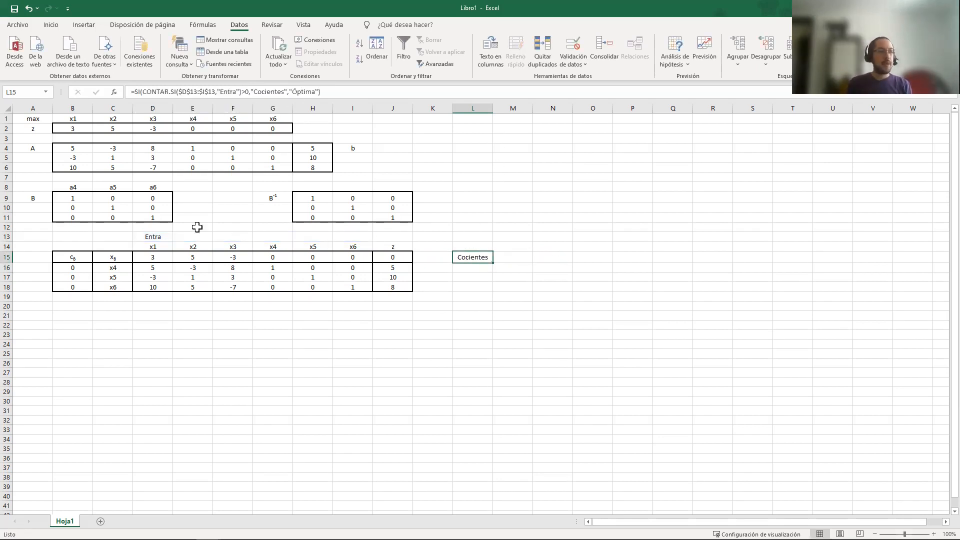
Test the L15 formula by setting D15 to -3 and E15 to -5, checking row 13 and L15
{"action": "left_click", "coordinate": [158, 237]}
{"action": "left_click", "coordinate": [158, 254]}
{"action": "type", "text": "-3"}
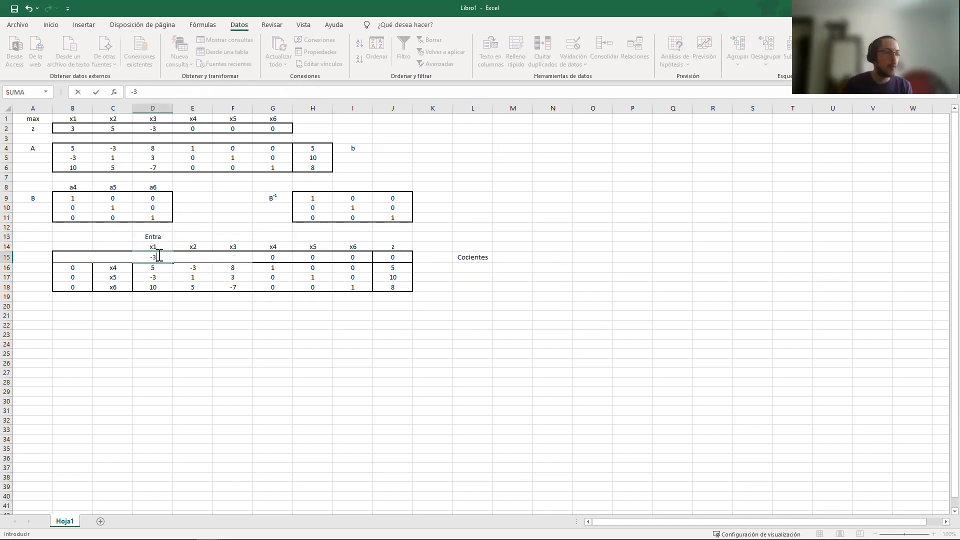
{"action": "key", "text": "Tab"}
{"action": "type", "text": "-5"}
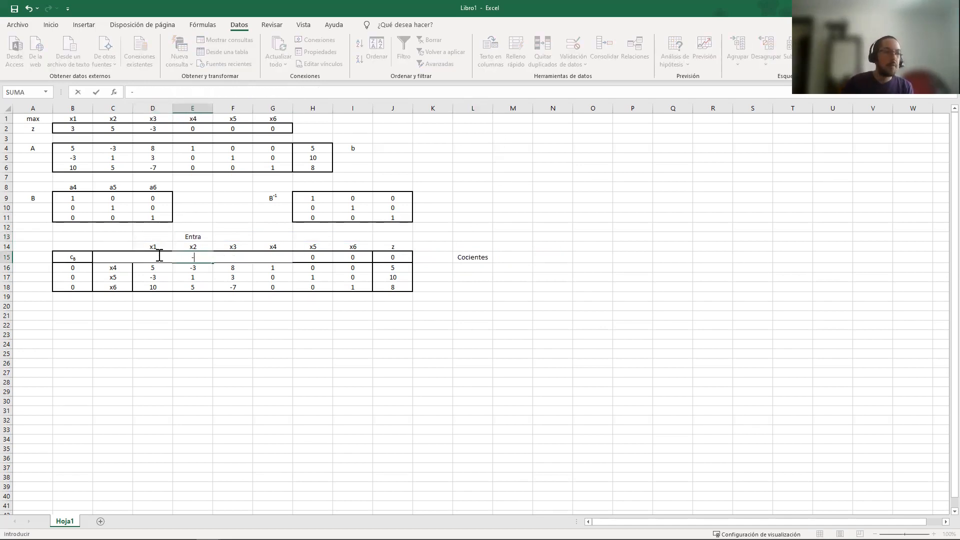
{"action": "key", "text": "Tab"}
{"action": "left_click_drag", "start_coordinate": [159, 236], "coordinate": [285, 237]}
{"action": "left_click", "coordinate": [486, 257]}
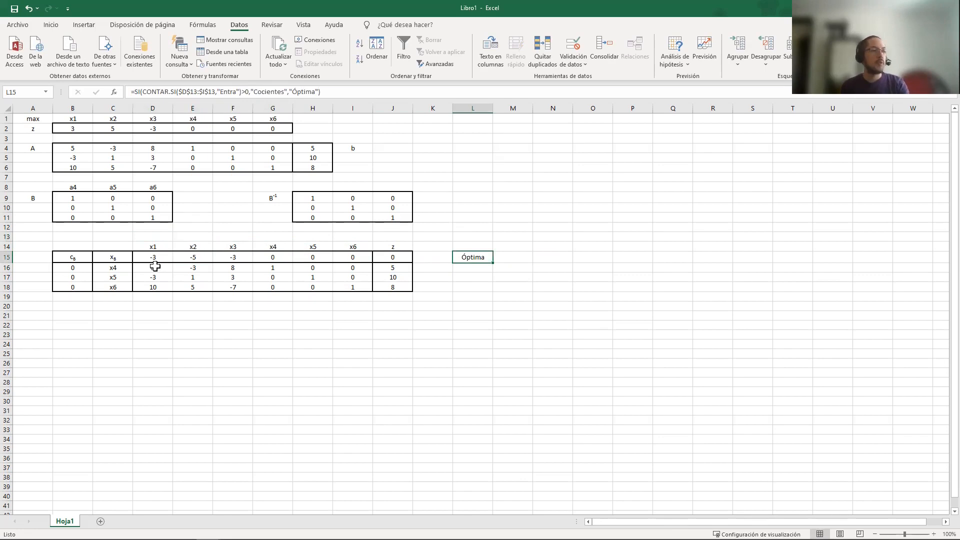
Undo the test values in D15 and E15 and check L15 again
{"action": "key", "text": "ctrl+z"}
{"action": "key", "text": "ctrl+z"}
{"action": "left_click", "coordinate": [483, 258]}
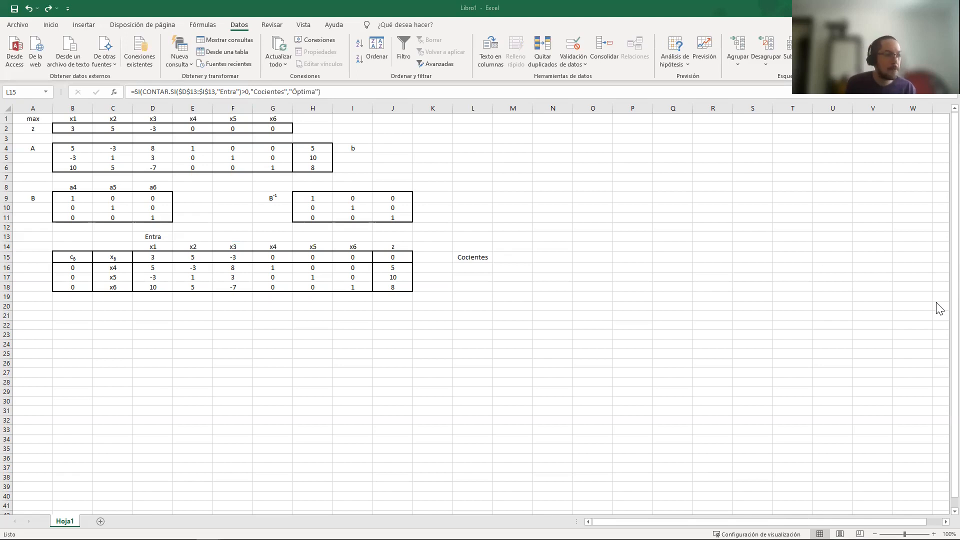
Start an SI formula in L16 with the fully absolute reference $L$15 in its condition
{"action": "left_click", "coordinate": [470, 268]}
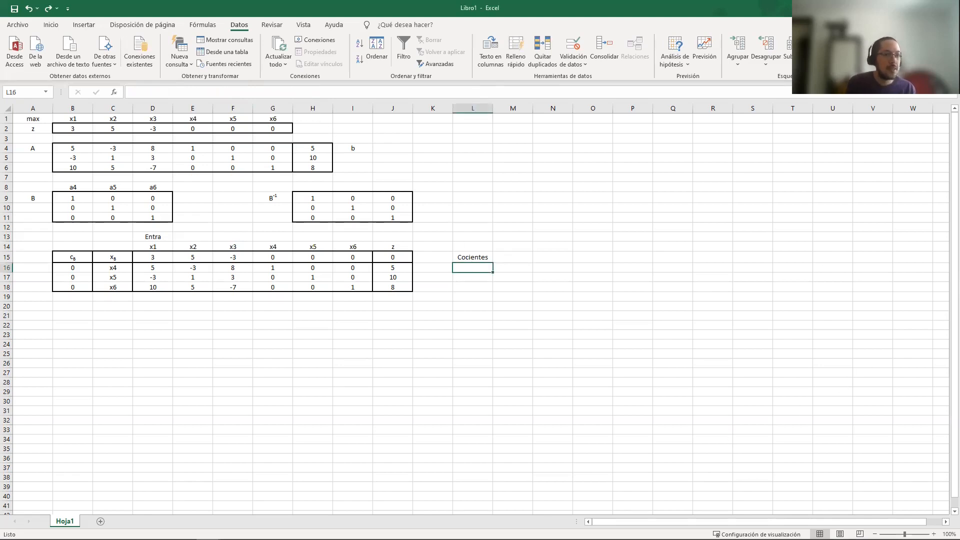
{"action": "key", "text": "F2"}
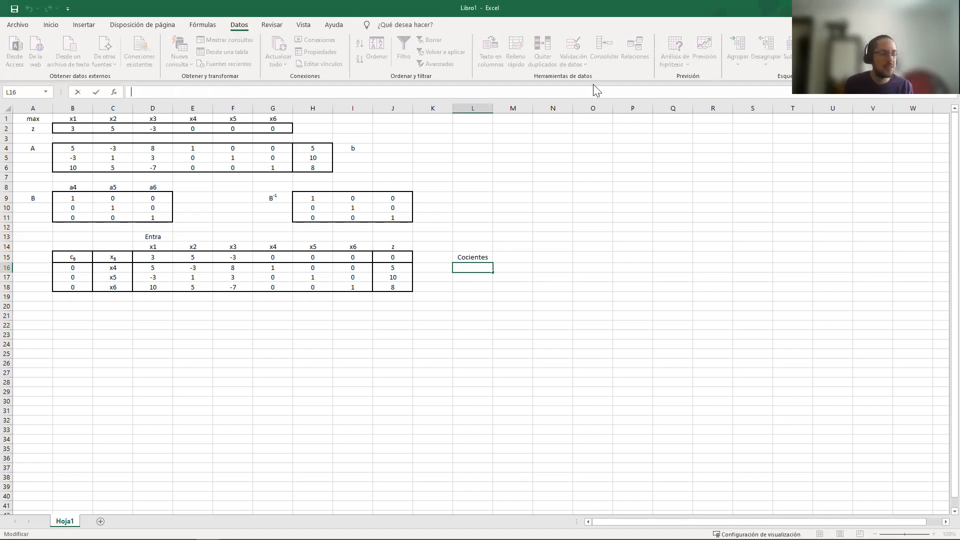
{"action": "type", "text": "="}
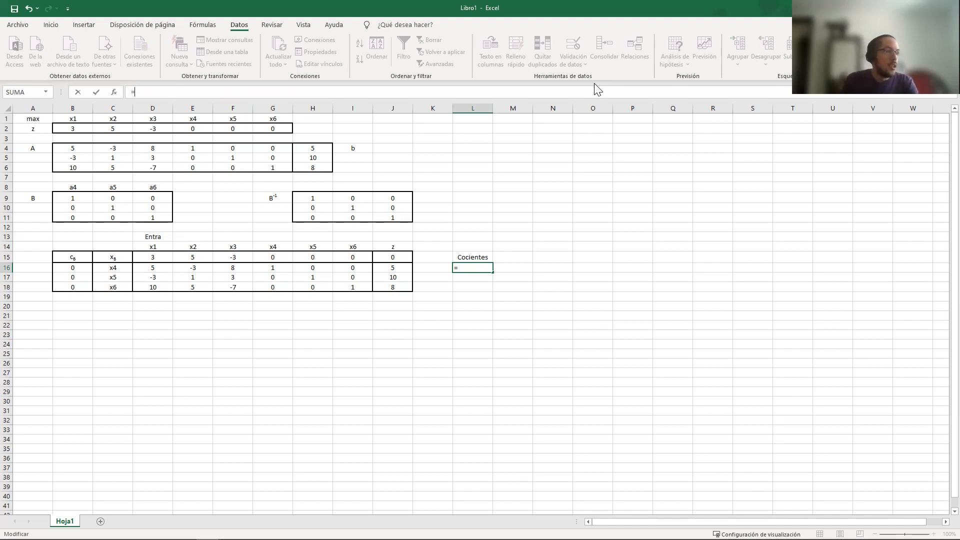
{"action": "type", "text": "SI()"}
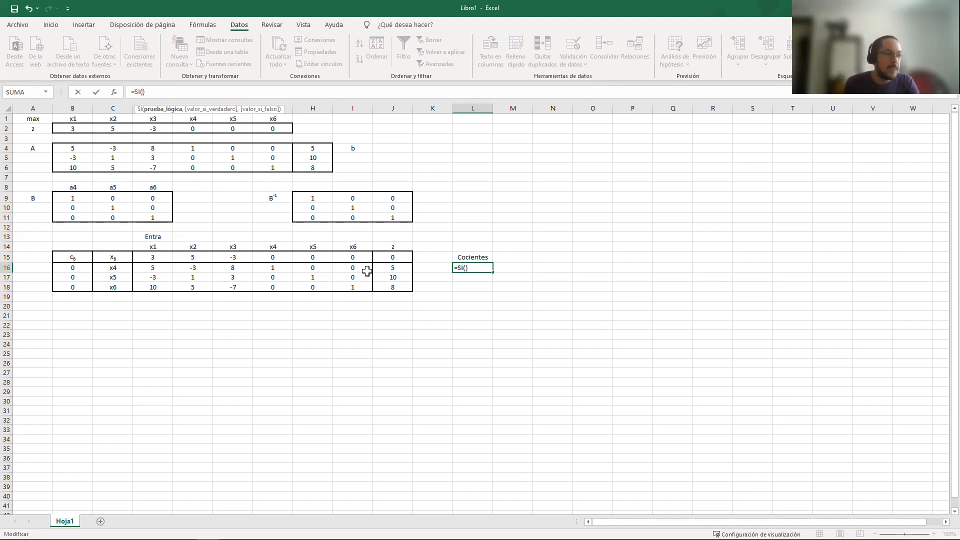
{"action": "left_click", "coordinate": [456, 256]}
{"action": "left_click", "coordinate": [147, 92]}
{"action": "type", "text": "$"}
{"action": "key", "text": "Left"}
{"action": "key", "text": "Left"}
{"action": "type", "text": "$"}
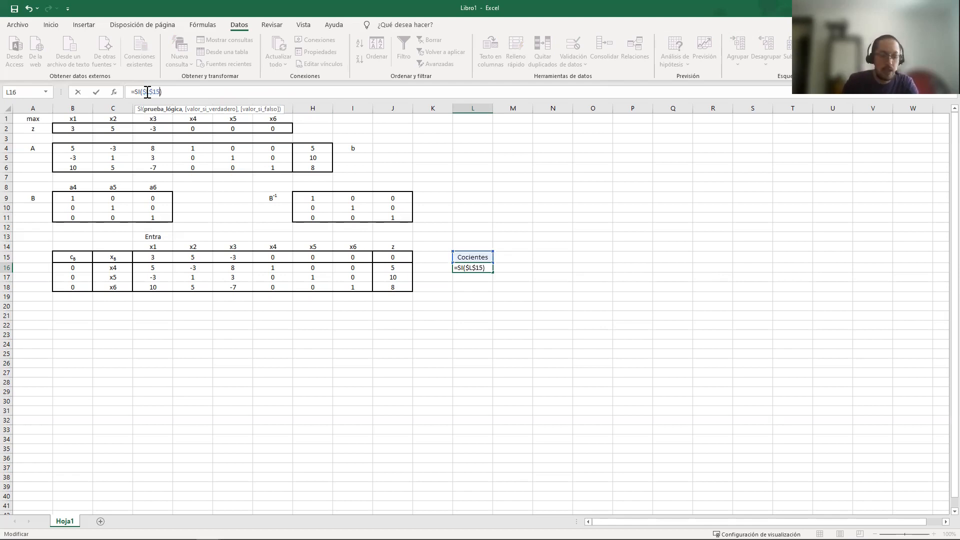
Compare $L$15 with "Cocientes" in the L16 condition, leave the true value empty and return "" when false
{"action": "key", "text": "Right"}
{"action": "key", "text": "Right"}
{"action": "key", "text": "Right"}
{"action": "key", "text": "Right"}
{"action": "type", "text": "=\""}
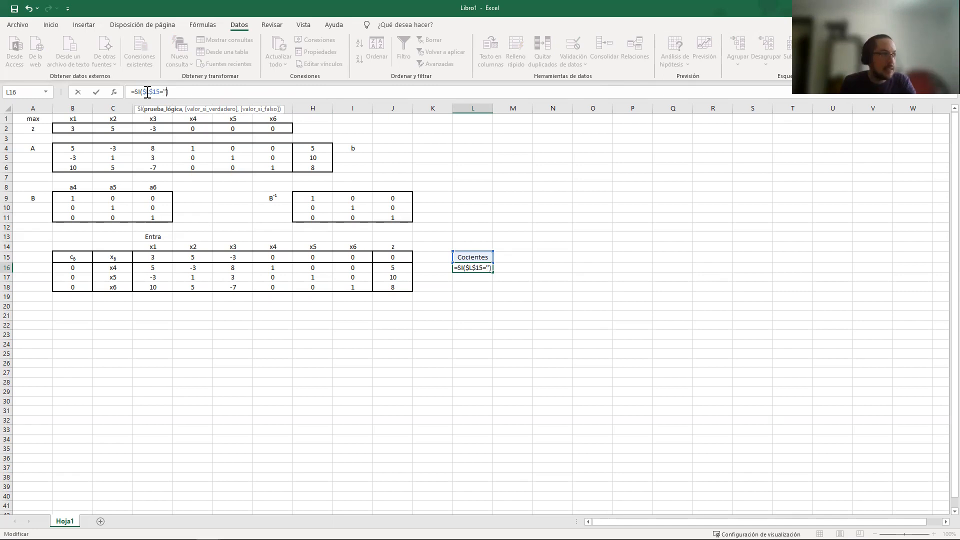
{"action": "type", "text": "Cocientes\""}
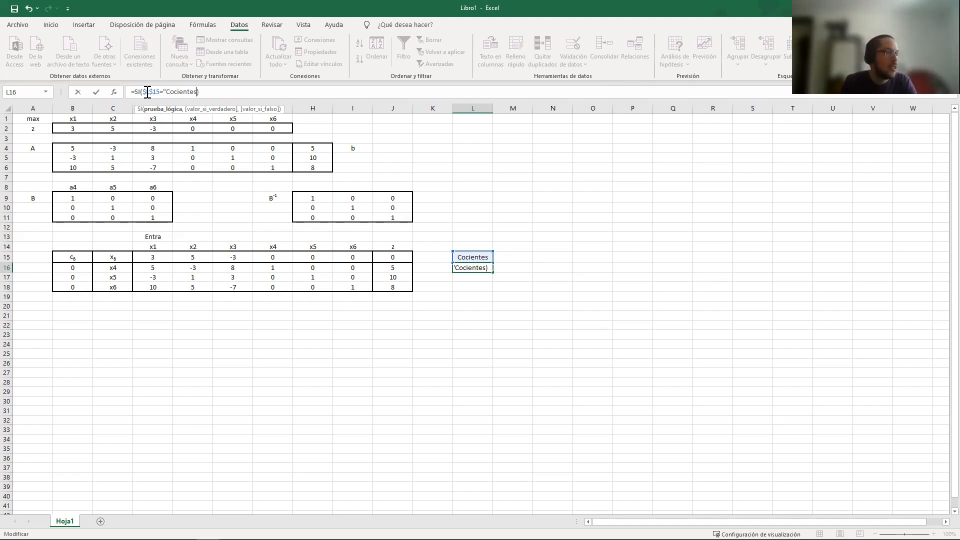
{"action": "type", "text": ",,"}
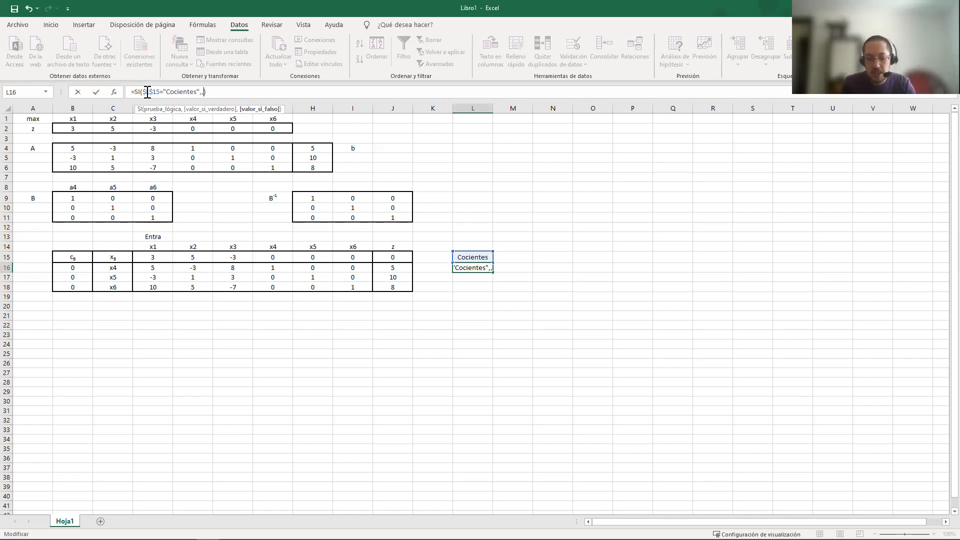
{"action": "type", "text": "\"\""}
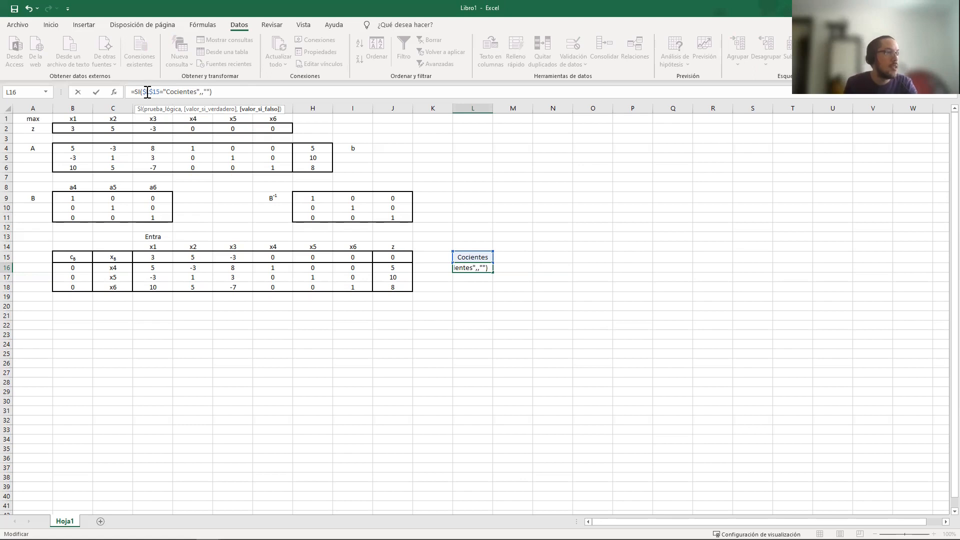
Nest a second SI in the true-value argument of the L16 formula and insert DESREF as its condition
{"action": "left_click", "coordinate": [199, 91]}
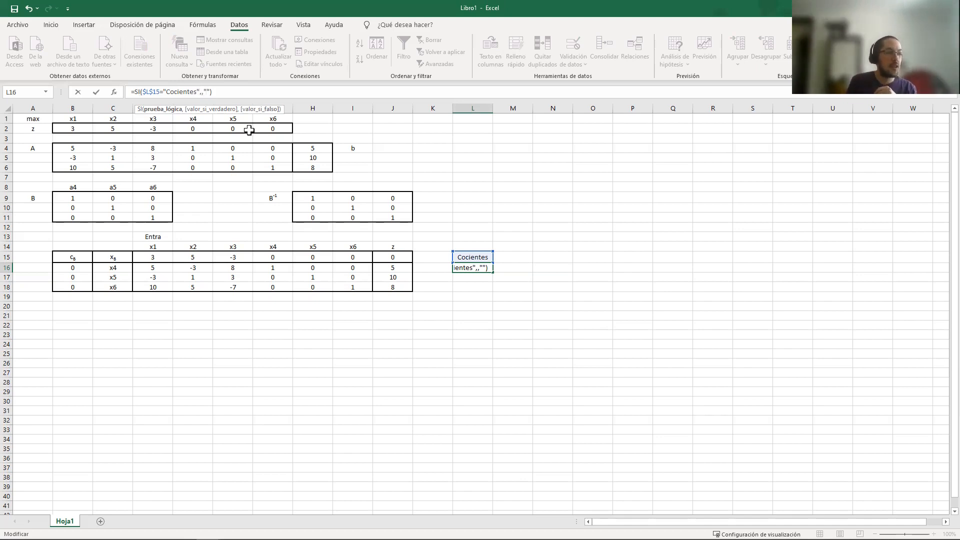
{"action": "key", "text": "Right"}
{"action": "key", "text": "Right"}
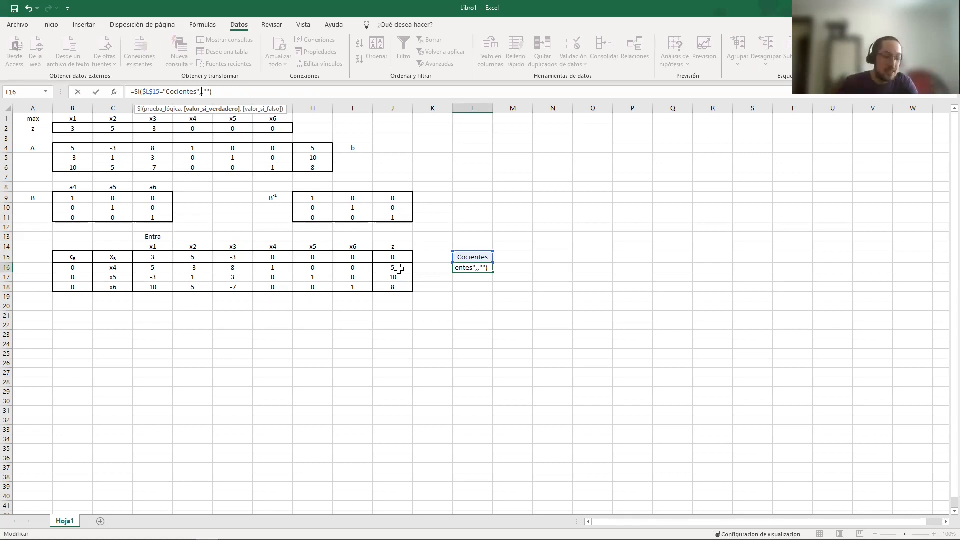
{"action": "type", "text": "SI()"}
{"action": "key", "text": "Left"}
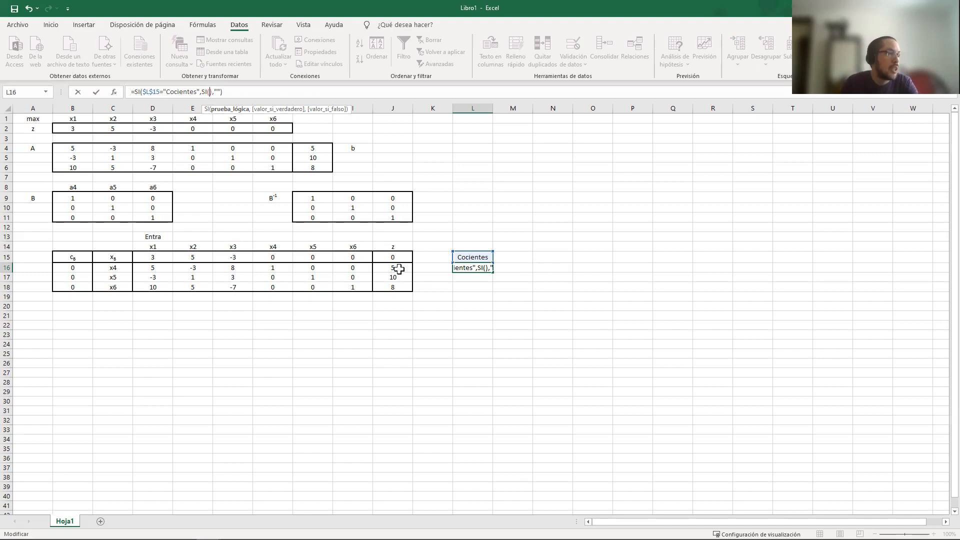
{"action": "type", "text": "DES"}
{"action": "key", "text": "Tab"}
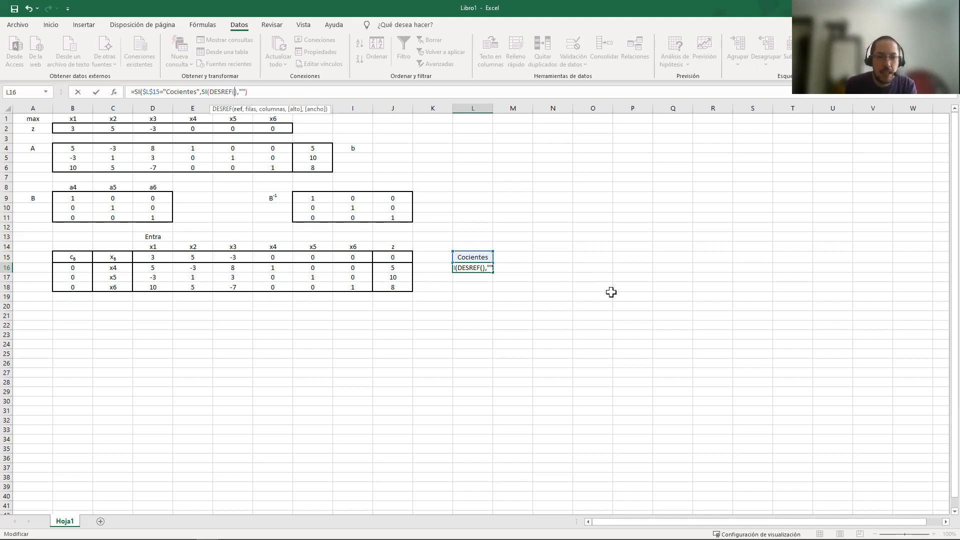
Give DESREF in L16 the fully absolute starting reference $D$15, followed by a separator for the rows argument
{"action": "left_click", "coordinate": [160, 269]}
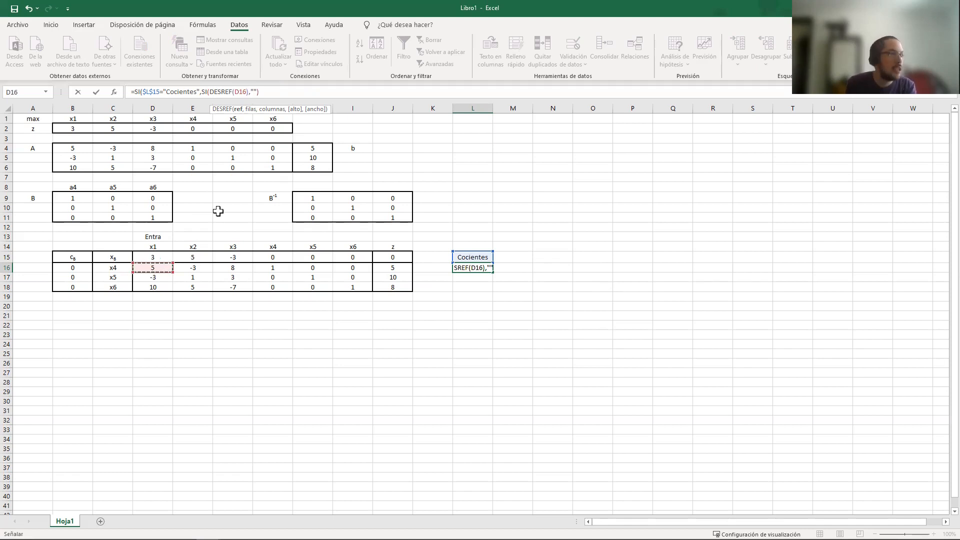
{"action": "left_click", "coordinate": [236, 94]}
{"action": "key", "text": "F4"}
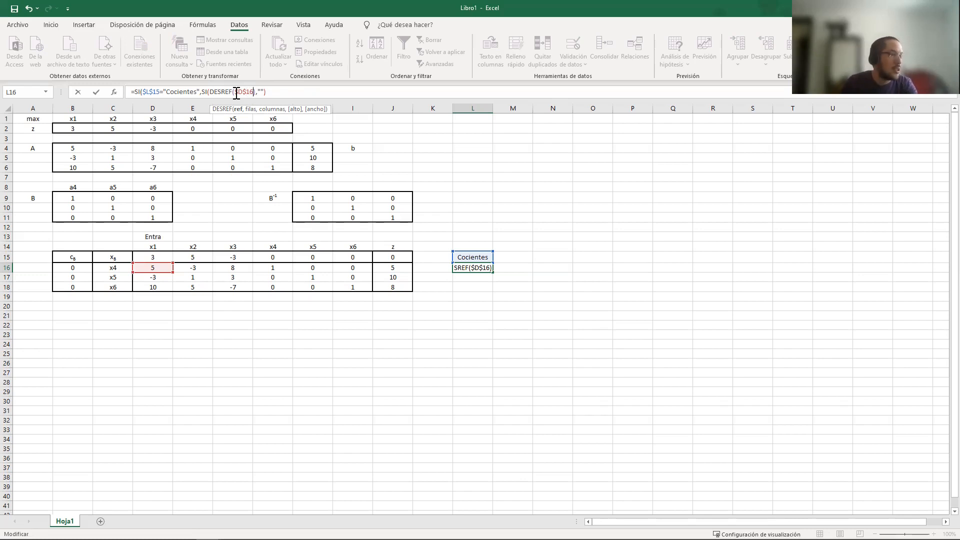
{"action": "type", "text": ","}
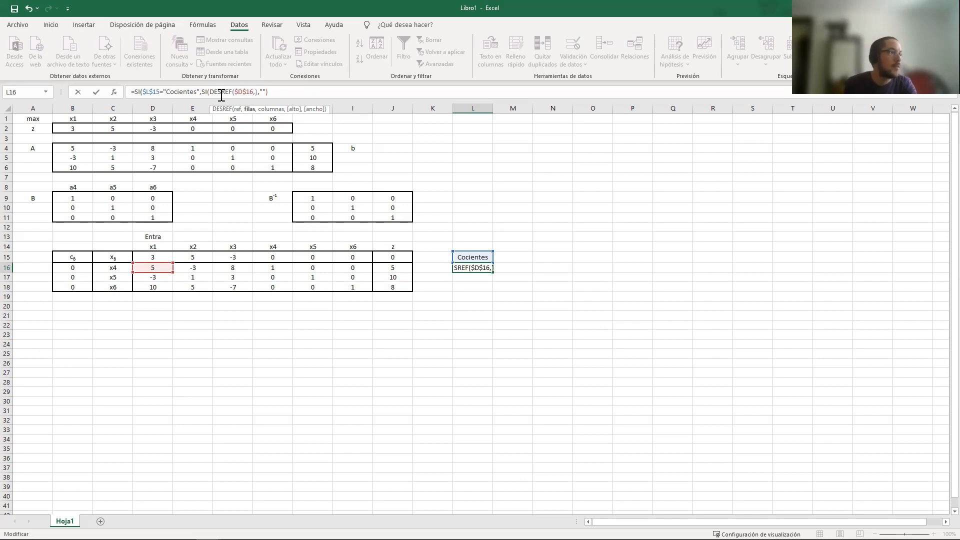
{"action": "left_click", "coordinate": [252, 90]}
{"action": "key", "text": "BackSpace"}
{"action": "type", "text": "5"}
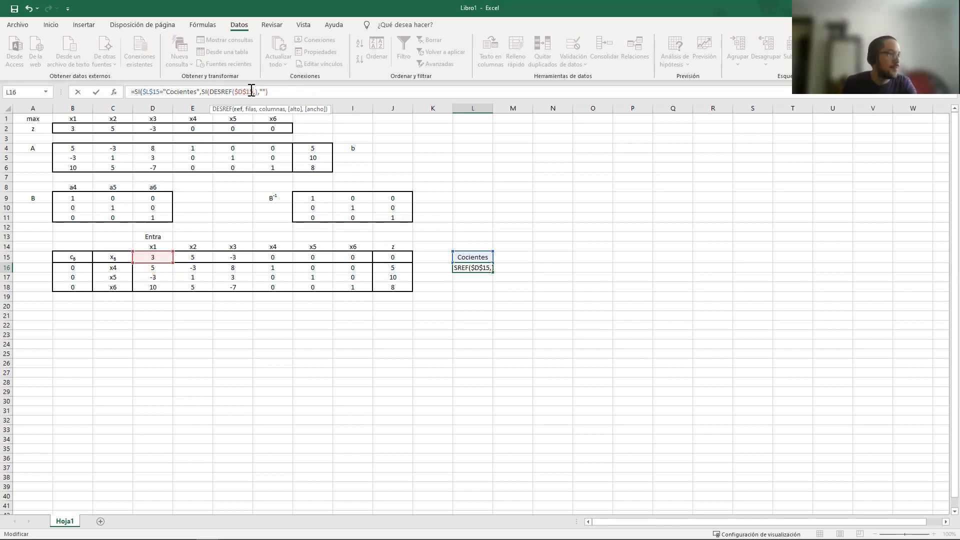
{"action": "type", "text": ","}
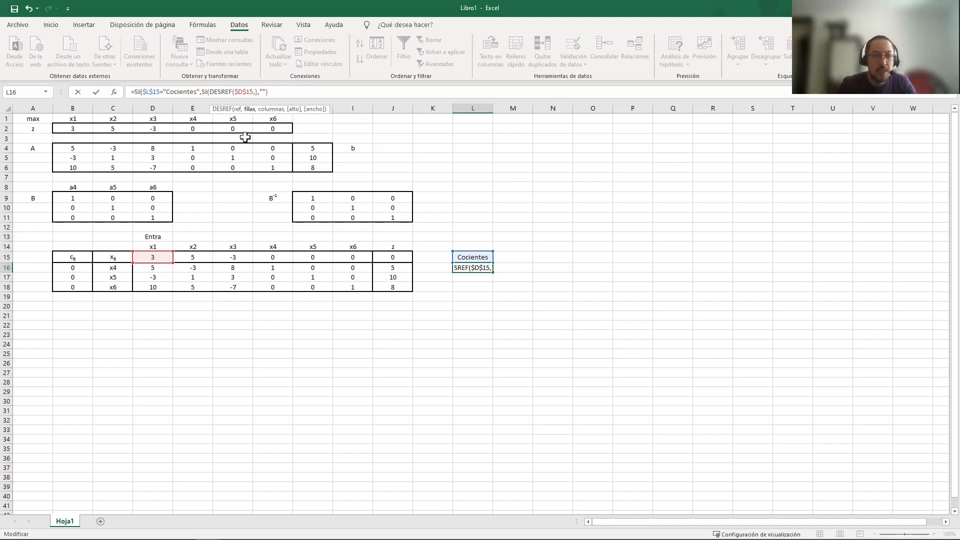
Insert CONTAR.BLANCO as the rows argument of DESREF in L16, with a range that starts at M16
{"action": "type", "text": "CONTA"}
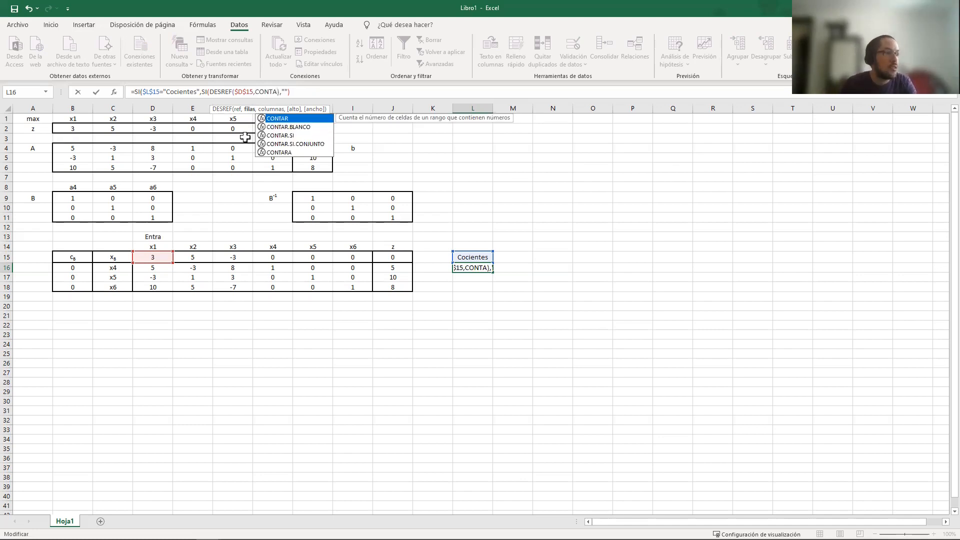
{"action": "key", "text": "Down"}
{"action": "key", "text": "Tab"}
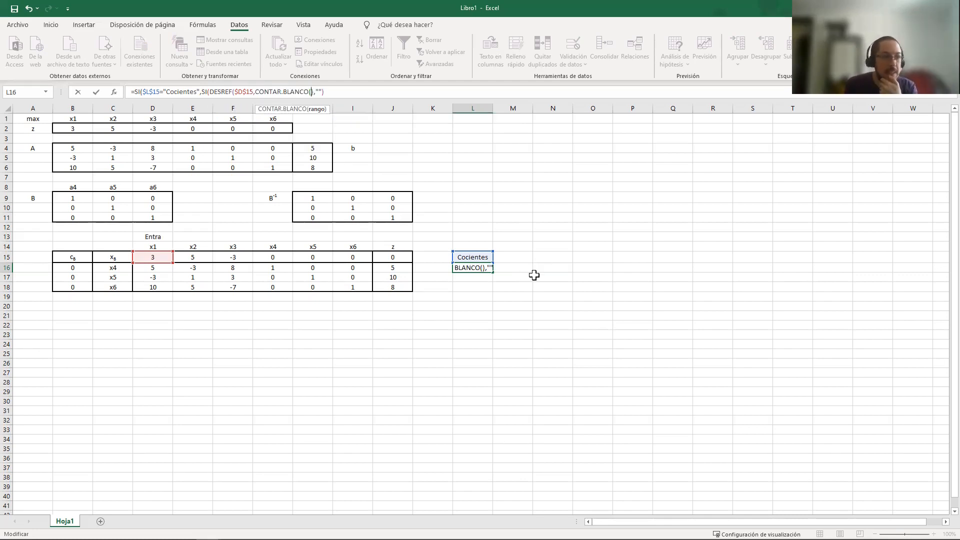
{"action": "left_click", "coordinate": [525, 266]}
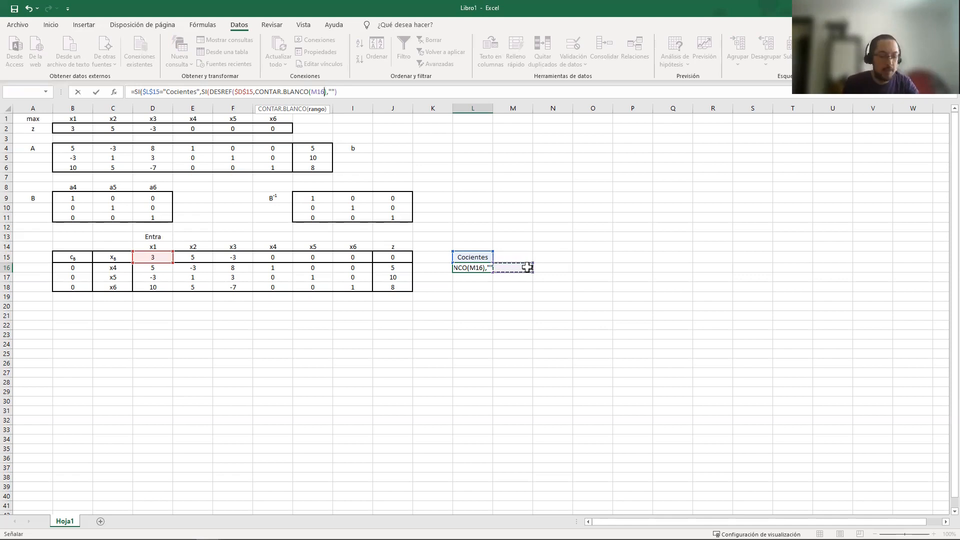
{"action": "type", "text": ":M16M16"}
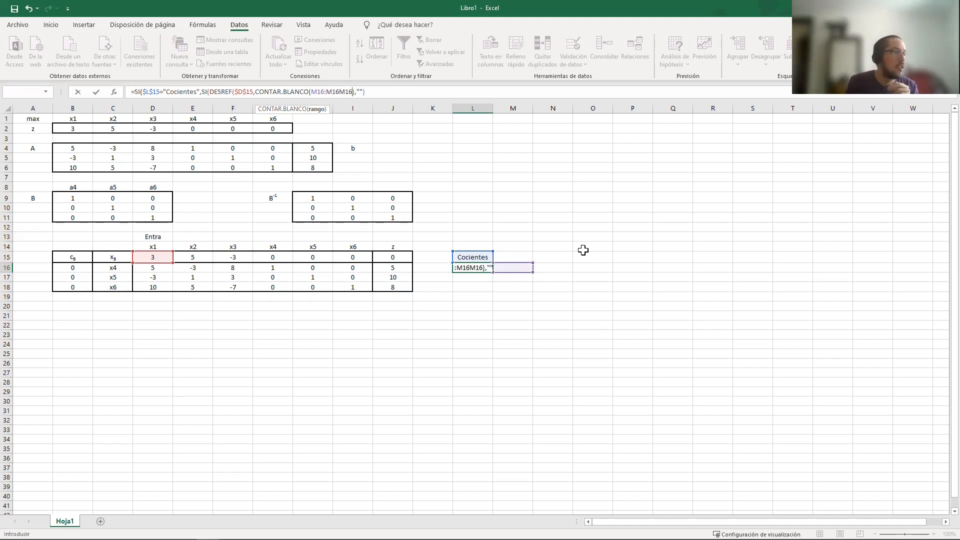
Correct the CONTAR.BLANCO range to $M$16:$M16, close it and add the separator for the columns argument of DESREF
{"action": "left_click", "coordinate": [343, 91]}
{"action": "key", "text": "BackSpace"}
{"action": "key", "text": "Delete"}
{"action": "key", "text": "Delete"}
{"action": "left_click", "coordinate": [312, 92]}
{"action": "type", "text": "$M$16:$"}
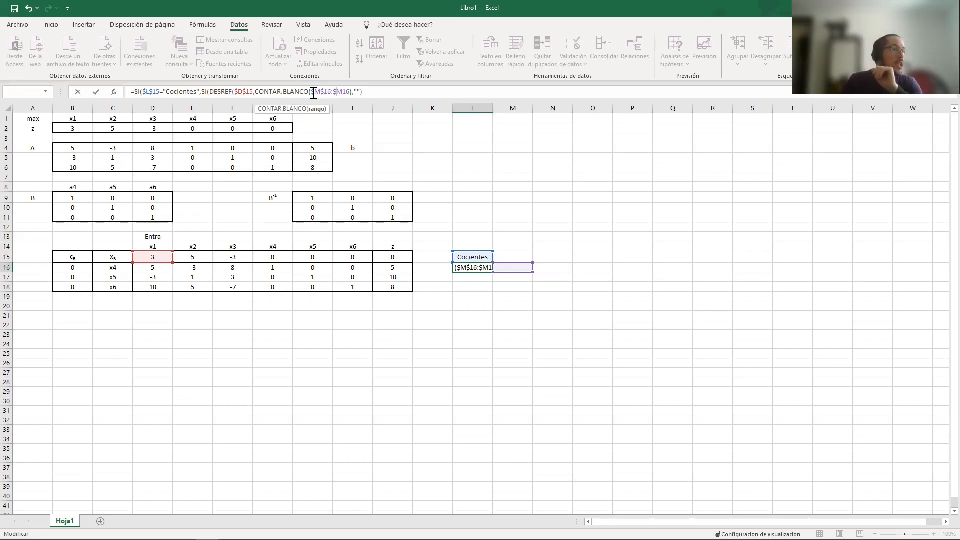
{"action": "key", "text": "Right"}
{"action": "key", "text": "Right"}
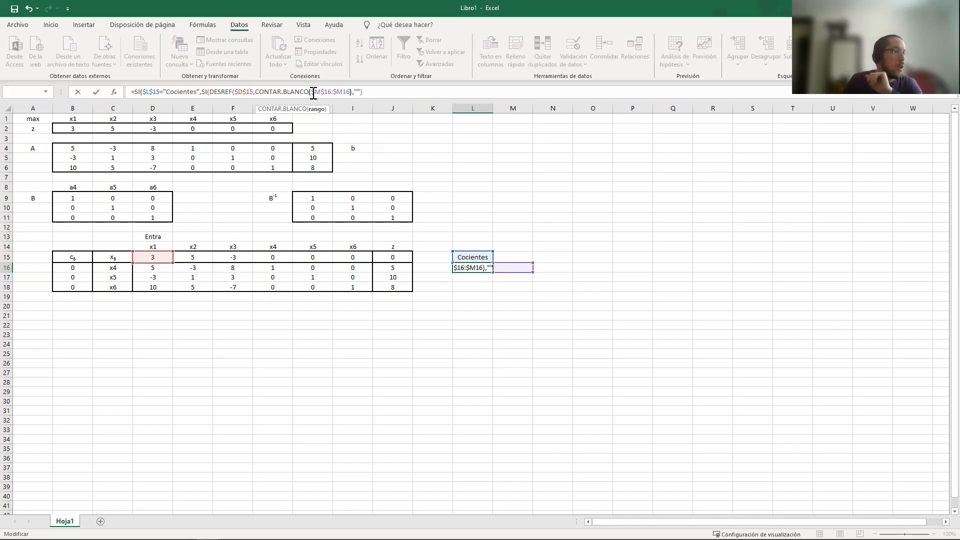
{"action": "key", "text": "Right"}
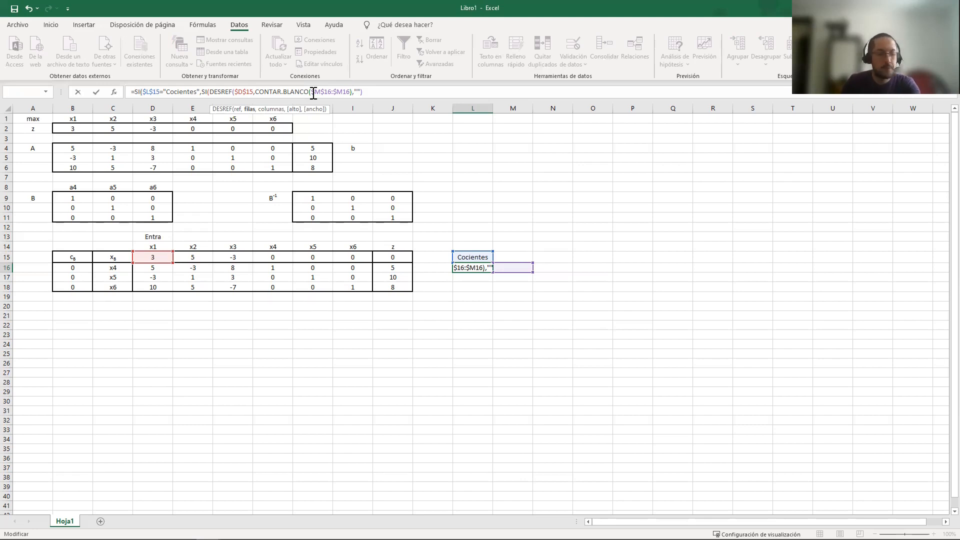
{"action": "type", "text": "),"}
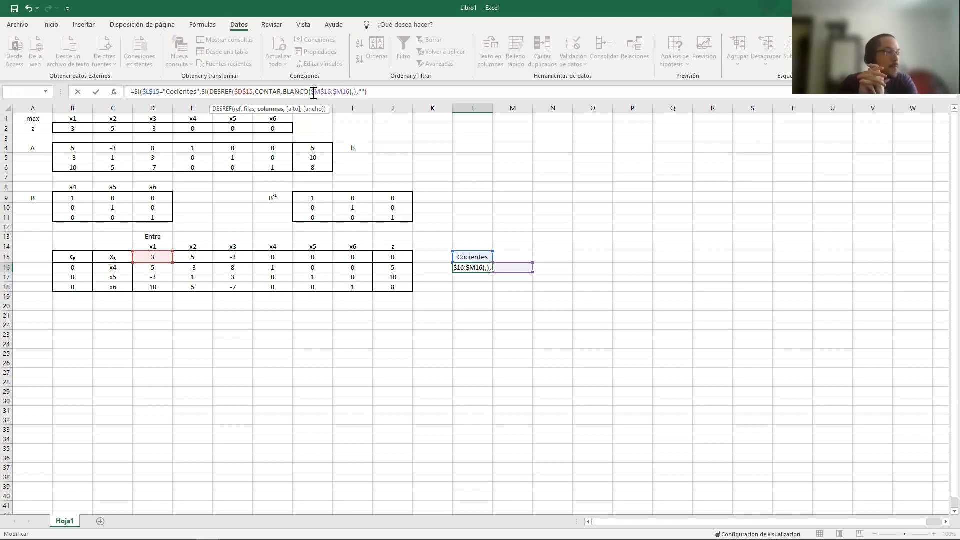
Change the starting reference of DESREF in L16 to $C$15 and return to its columns argument
{"action": "left_click", "coordinate": [241, 91]}
{"action": "key", "text": "BackSpace"}
{"action": "type", "text": "C"}
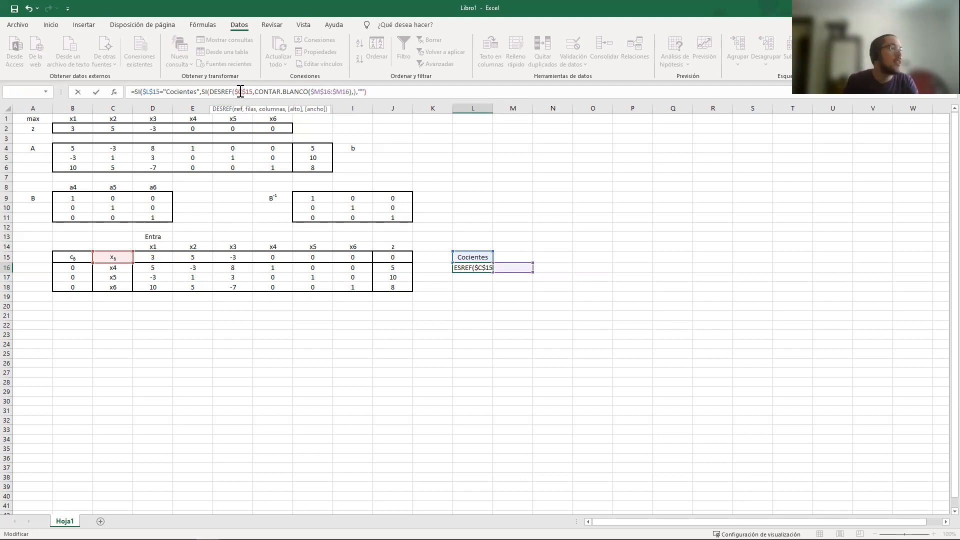
{"action": "type", "text": ","}
{"action": "type", "text": ","}
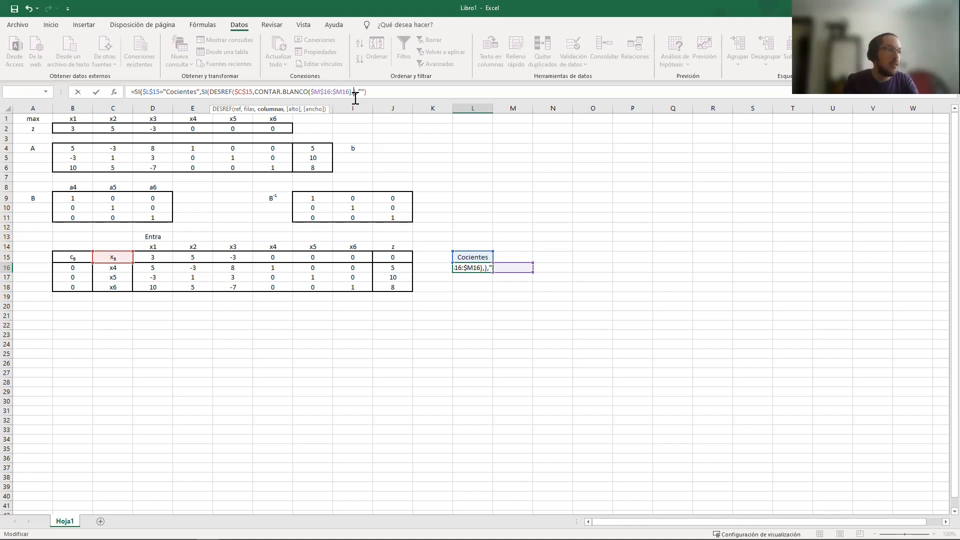
Use COINCIDIR as the columns argument of DESREF, looking up "Entra" in the range D13:I13
{"action": "type", "text": "COINCIDIR("}
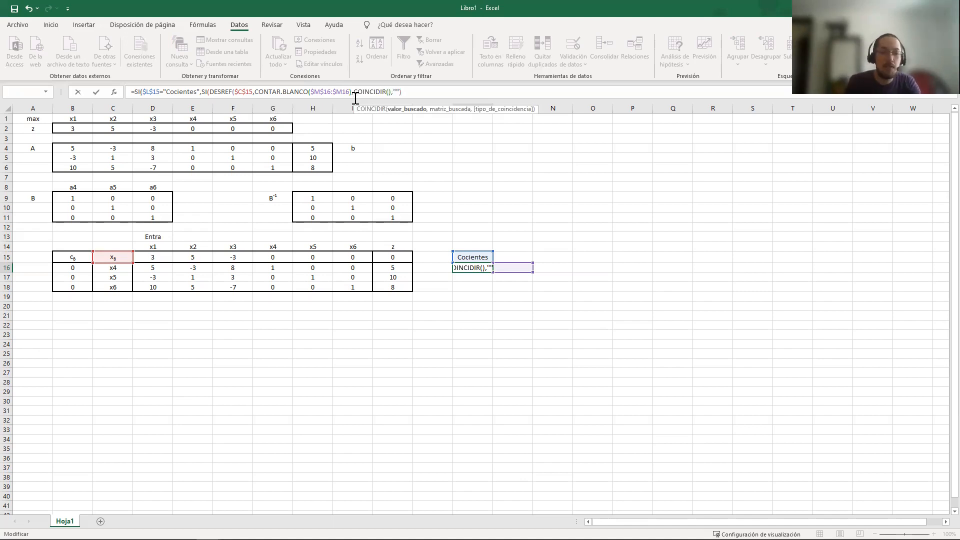
{"action": "type", "text": "Entra\""}
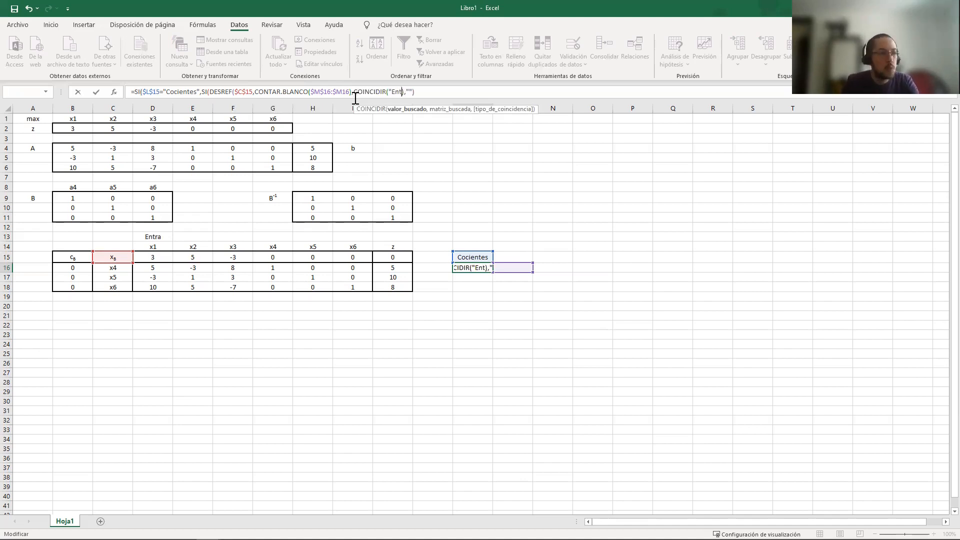
{"action": "type", "text": ","}
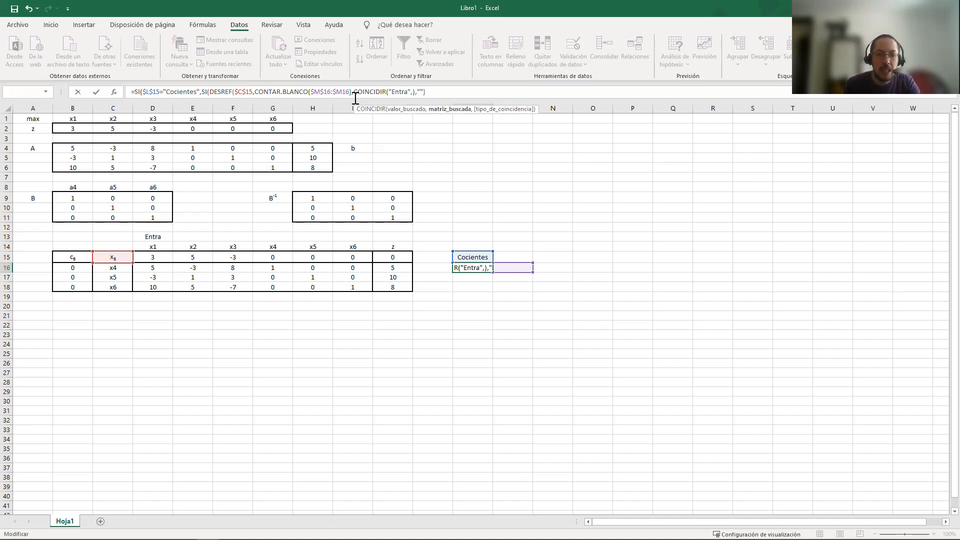
{"action": "left_click", "coordinate": [152, 236]}
{"action": "left_click_drag", "start_coordinate": [152, 236], "coordinate": [347, 237]}
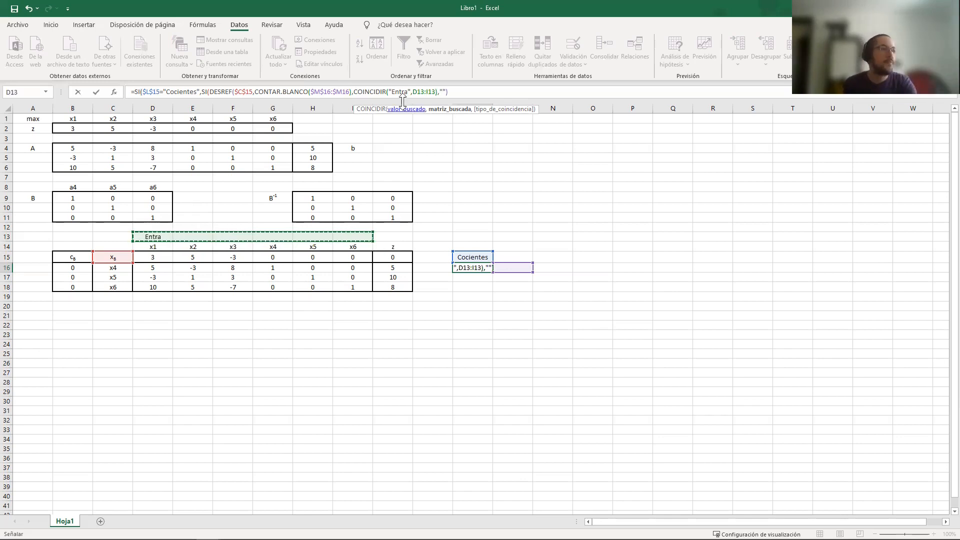
Make the COINCIDIR lookup range fully absolute as $D$13:$I$13
{"action": "left_click", "coordinate": [414, 92]}
{"action": "type", "text": "$"}
{"action": "key", "text": "Right"}
{"action": "type", "text": "$"}
{"action": "key", "text": "Right"}
{"action": "key", "text": "Right"}
{"action": "key", "text": "Right"}
{"action": "type", "text": "$"}
{"action": "key", "text": "Right"}
{"action": "type", "text": "$"}
{"action": "key", "text": "Right"}
{"action": "key", "text": "Right"}
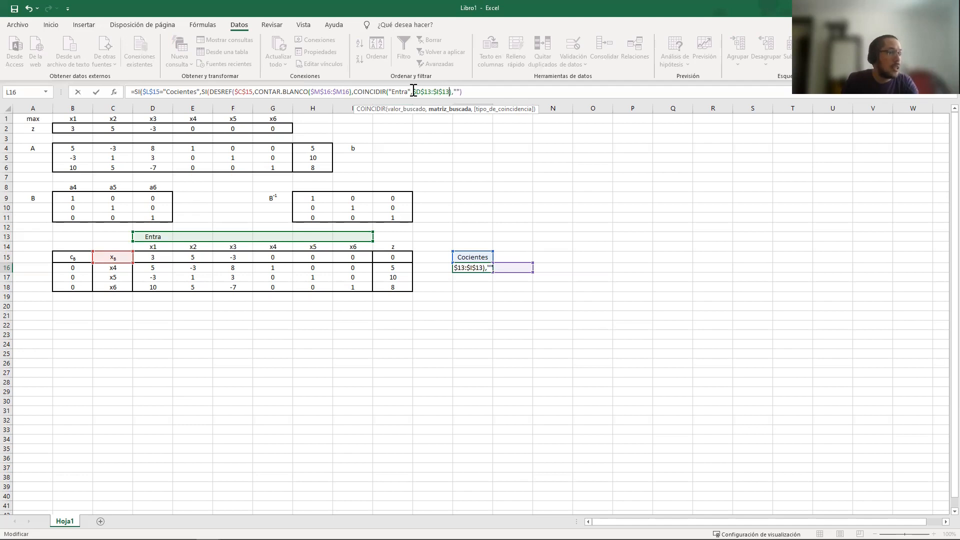
{"action": "key", "text": "Right"}
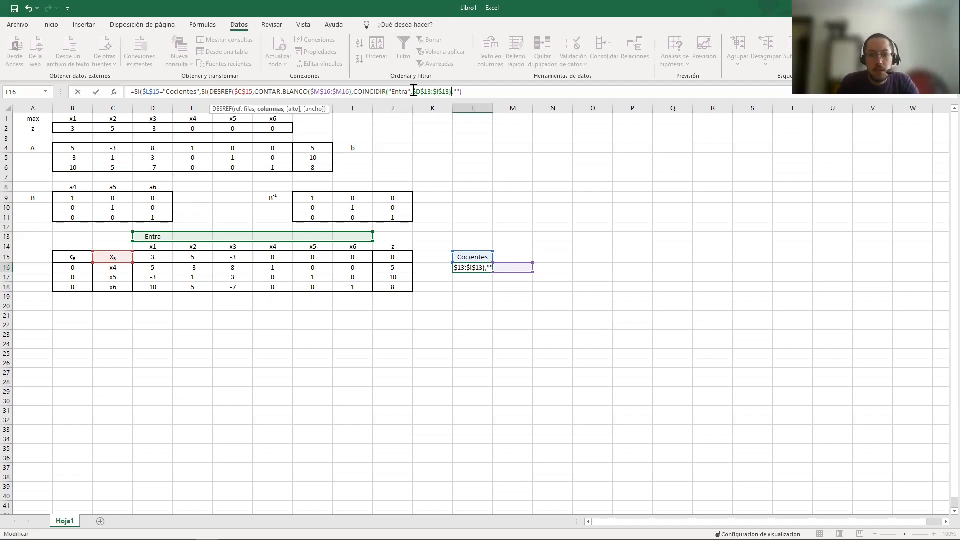
Set the COINCIDIR match type to 0 for an exact match and close both COINCIDIR and DESREF
{"action": "key", "text": "Left"}
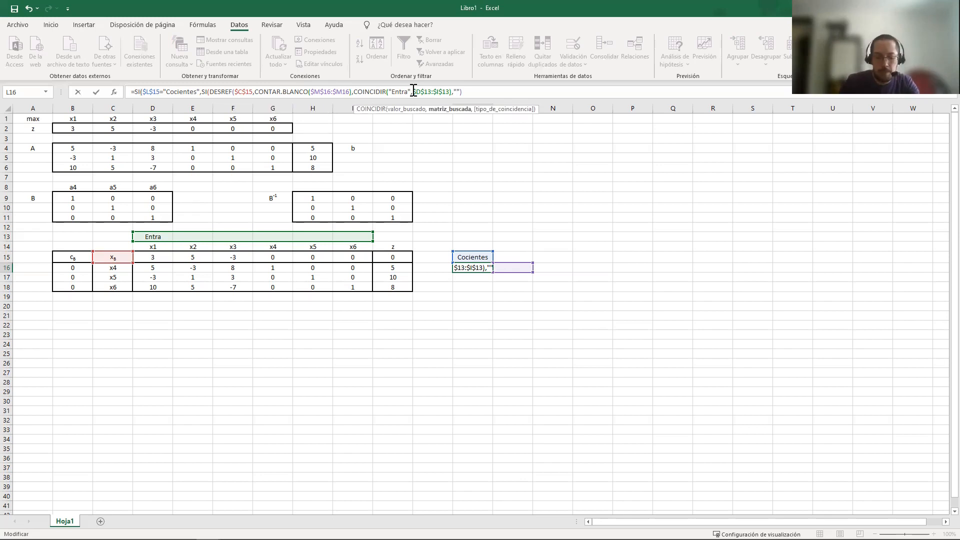
{"action": "type", "text": ",0"}
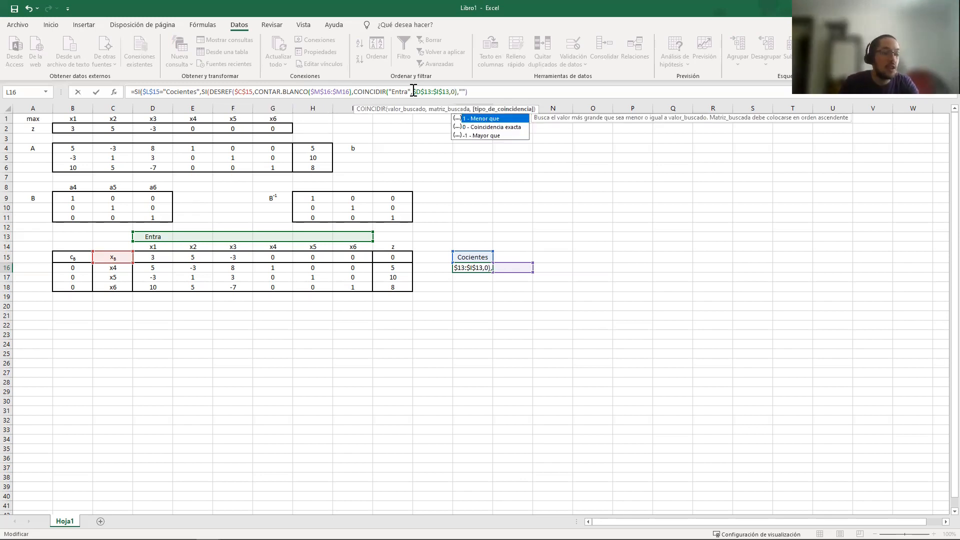
{"action": "key", "text": "Down"}
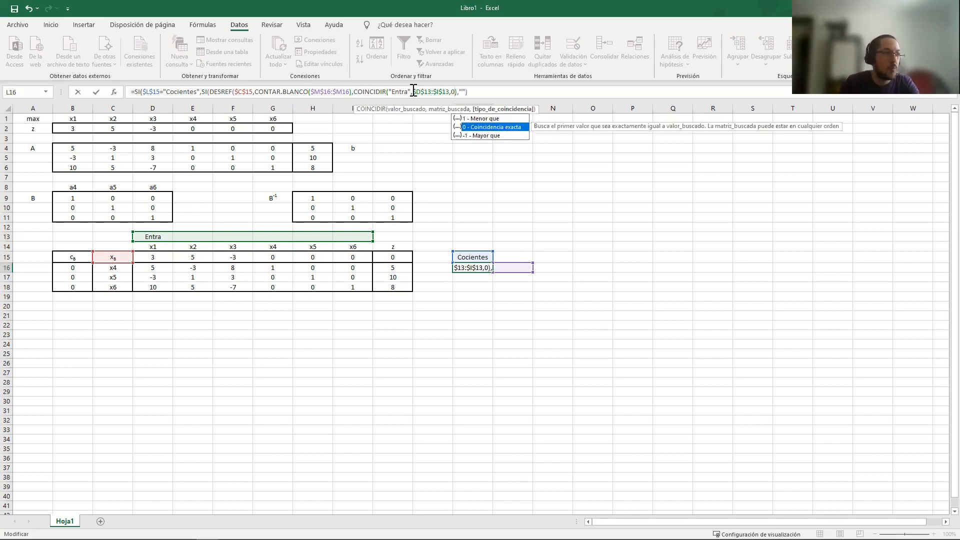
{"action": "key", "text": "Right"}
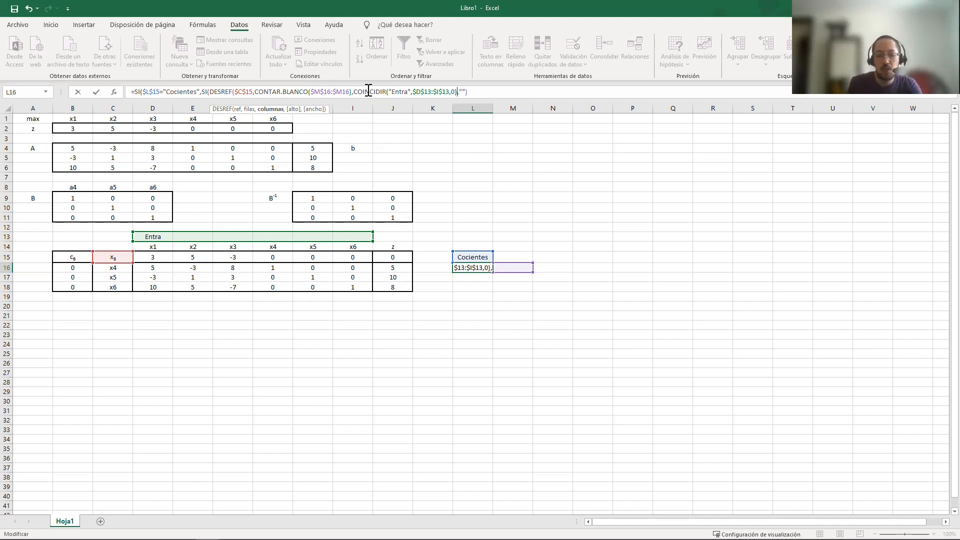
{"action": "type", "text": ")"}
{"action": "key", "text": "Right"}
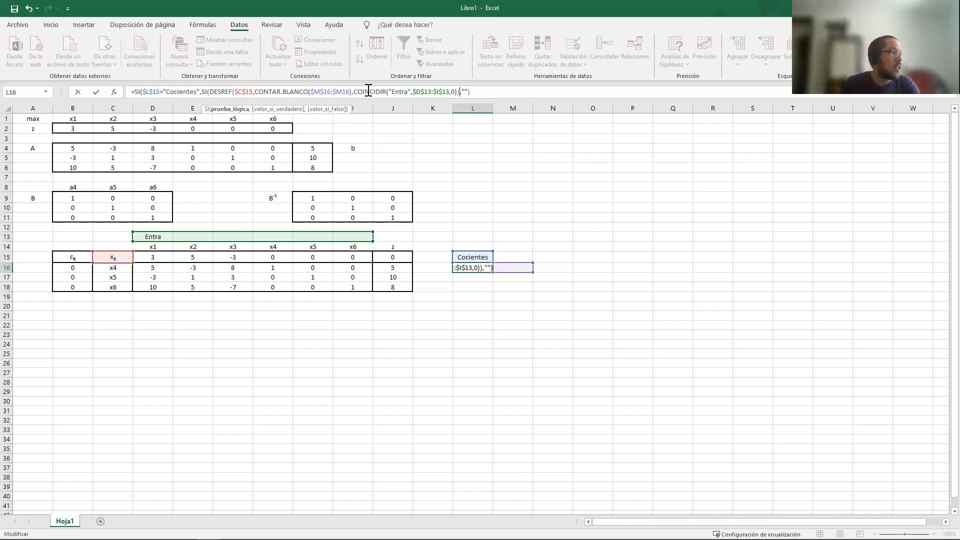
Complete the inner SI condition in L16 by testing whether the DESREF result is >0
{"action": "left_click", "coordinate": [455, 91]}
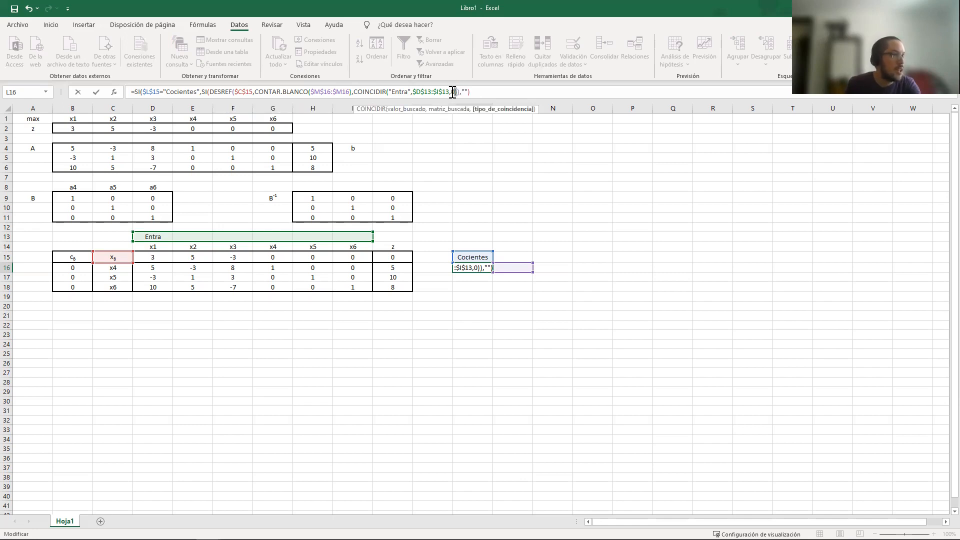
{"action": "left_click", "coordinate": [459, 92]}
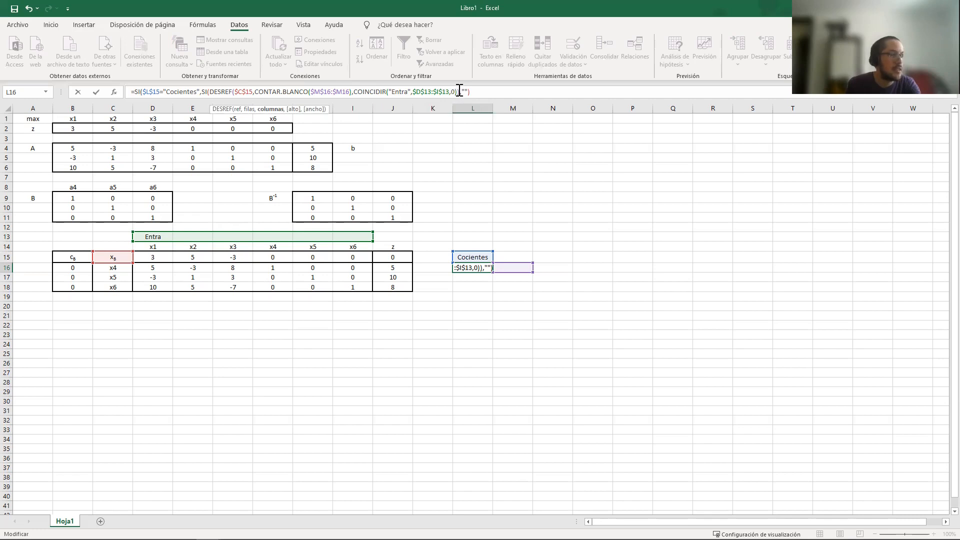
{"action": "left_click", "coordinate": [459, 91]}
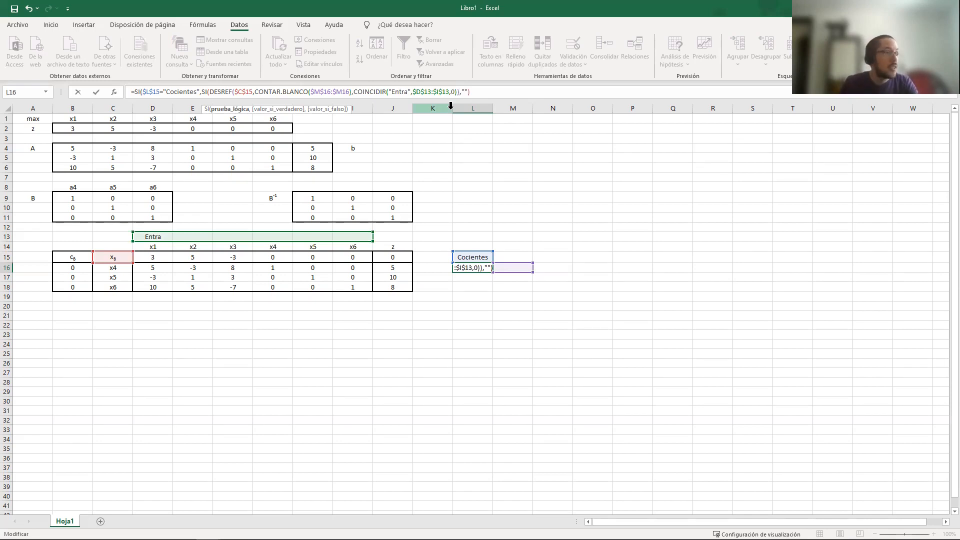
{"action": "key", "text": "Left"}
{"action": "key", "text": "Right"}
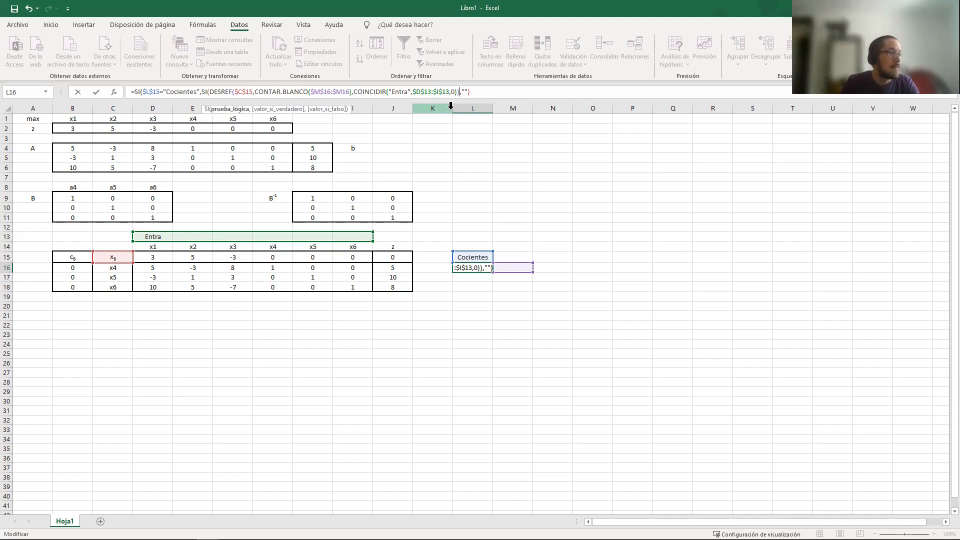
{"action": "type", "text": ">0"}
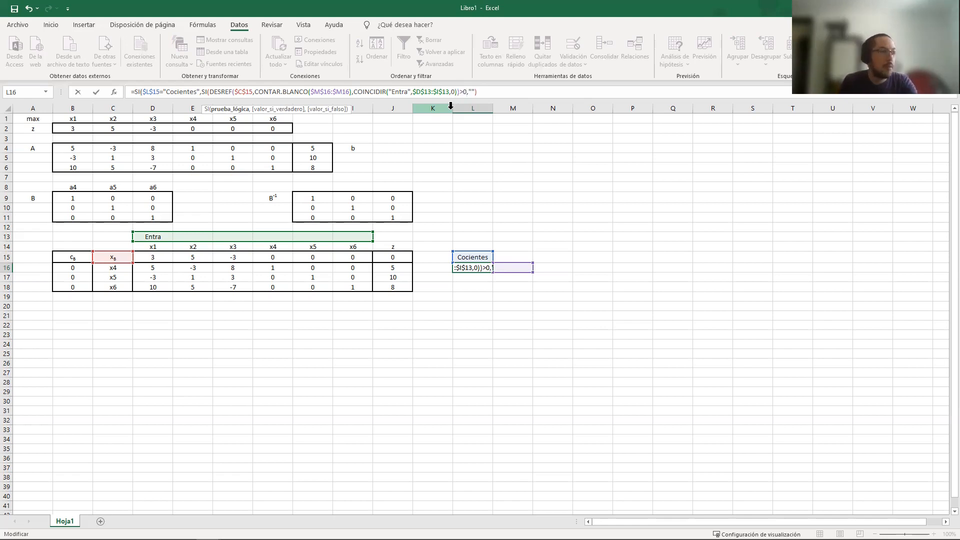
{"action": "type", "text": ",,),"}
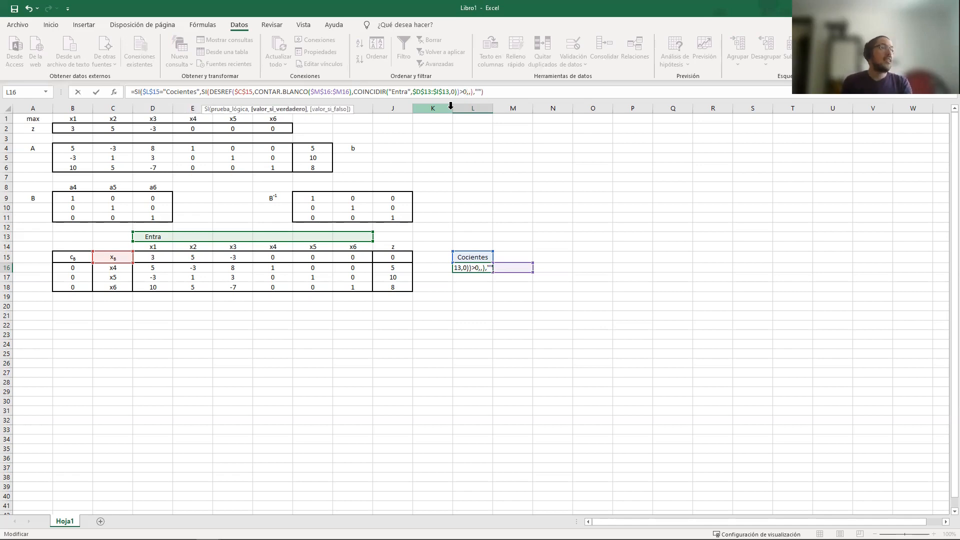
Begin the inner SI's true value with $J16 followed by the division operator, leaving the false value empty
{"action": "key", "text": "Right"}
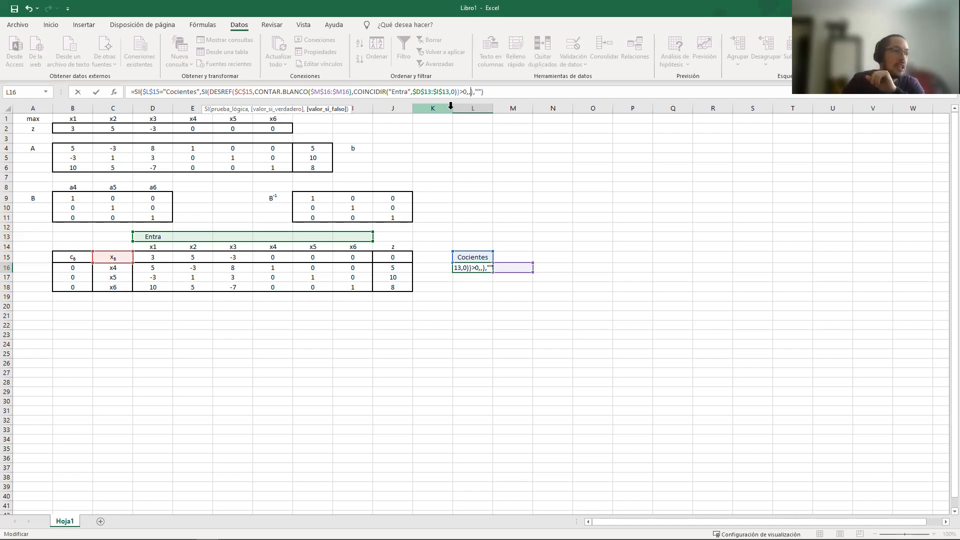
{"action": "left_click", "coordinate": [393, 267]}
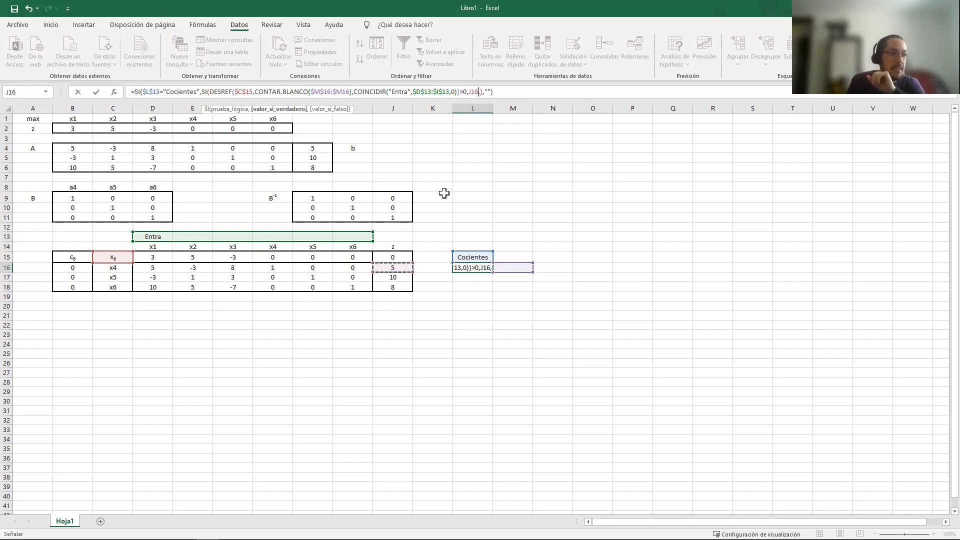
{"action": "type", "text": ","}
{"action": "left_click", "coordinate": [468, 92]}
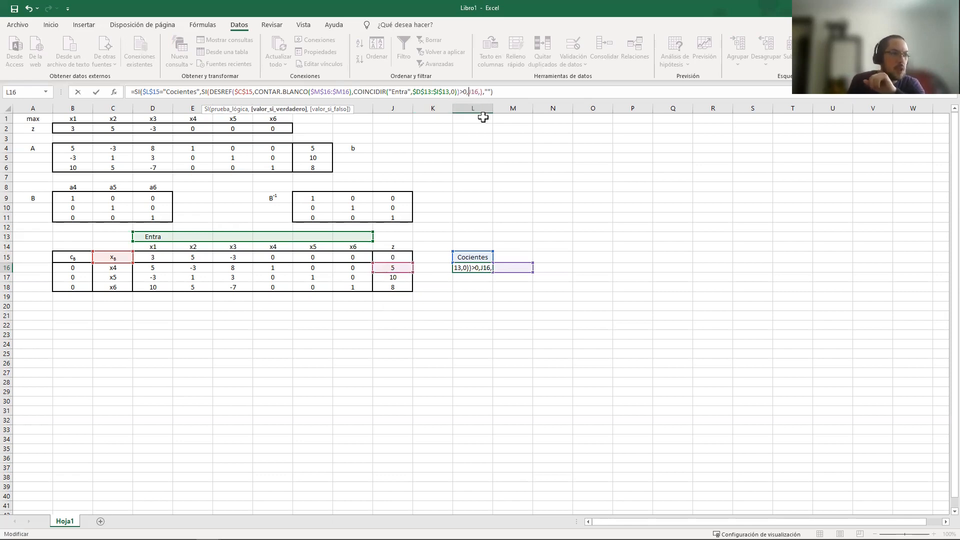
{"action": "type", "text": "$"}
{"action": "key", "text": "Right"}
{"action": "type", "text": "/"}
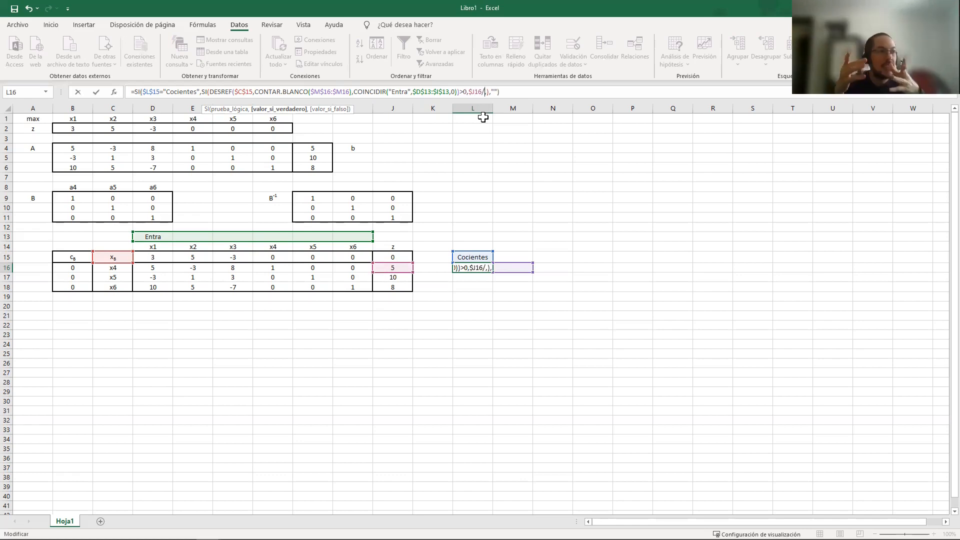
Copy the whole DESREF expression from the inner SI condition and paste it as the divisor of $J16
{"action": "left_click_drag", "start_coordinate": [212, 89], "coordinate": [460, 95]}
{"action": "key", "text": "ctrl+c"}
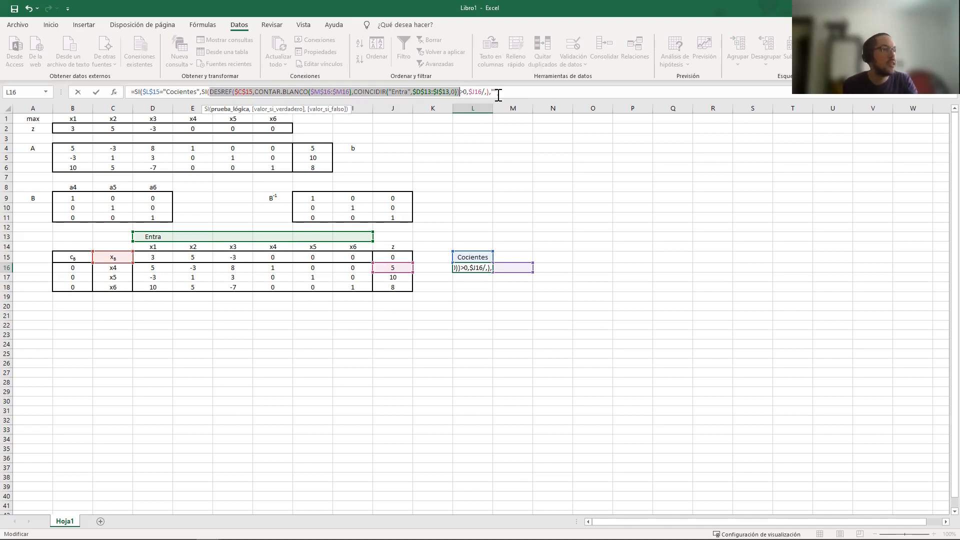
{"action": "left_click", "coordinate": [485, 92]}
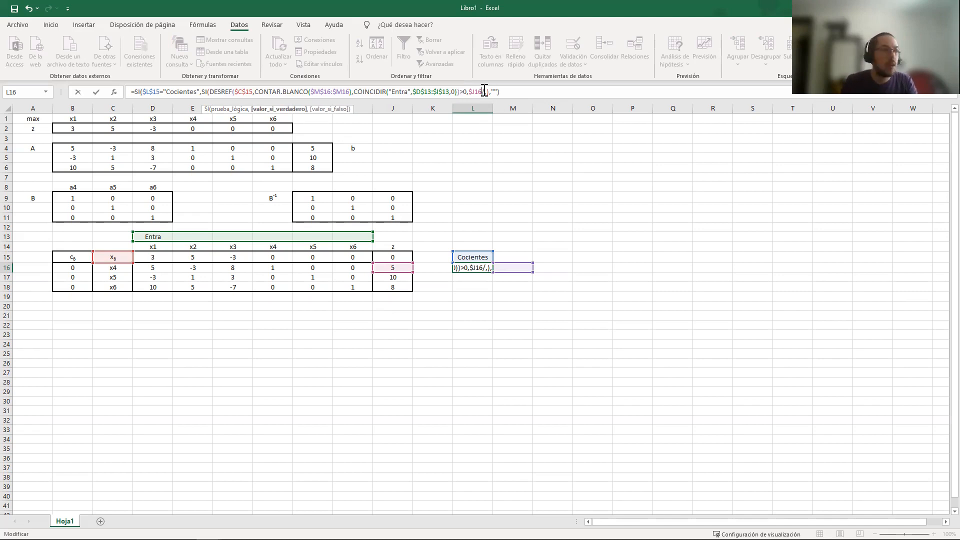
{"action": "key", "text": "ctrl+v"}
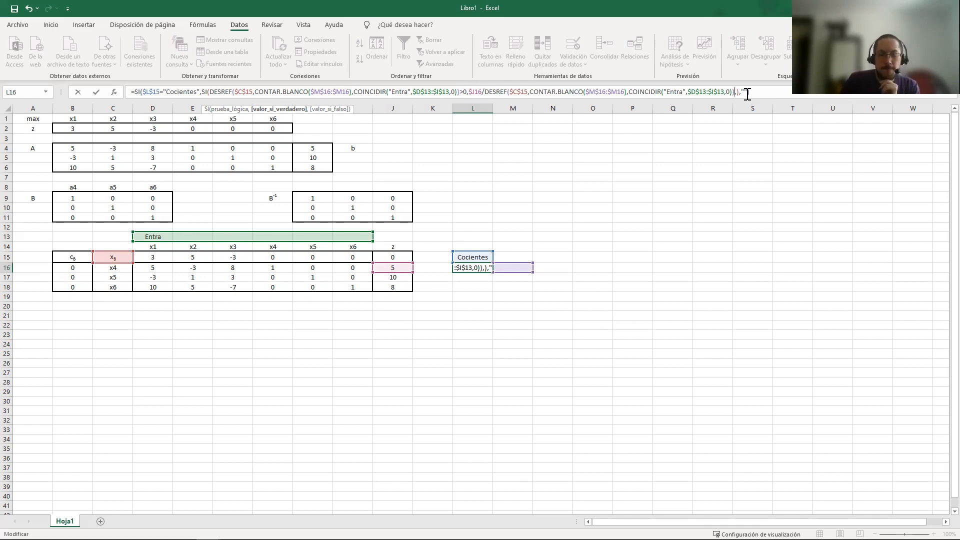
{"action": "key", "text": "Right"}
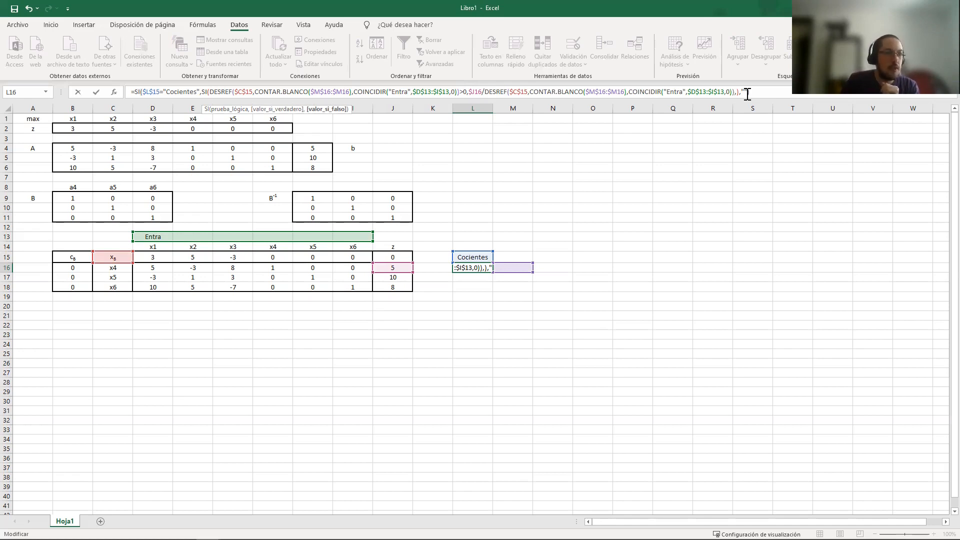
Finish the L16 formula with "-" as the inner SI's false value and "" as the outer one, checking its source cells D16 and J16
{"action": "type", "text": "\"-\""}
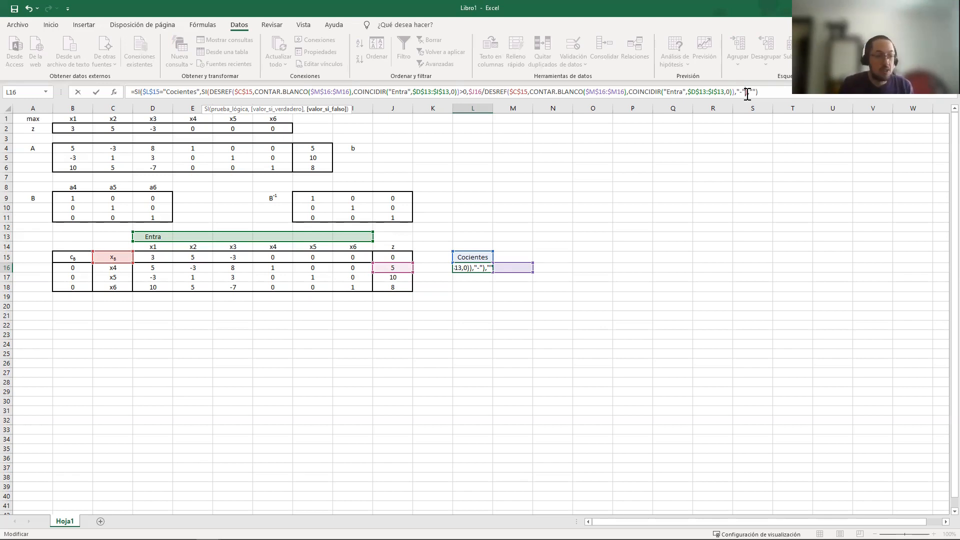
{"action": "key", "text": "Return"}
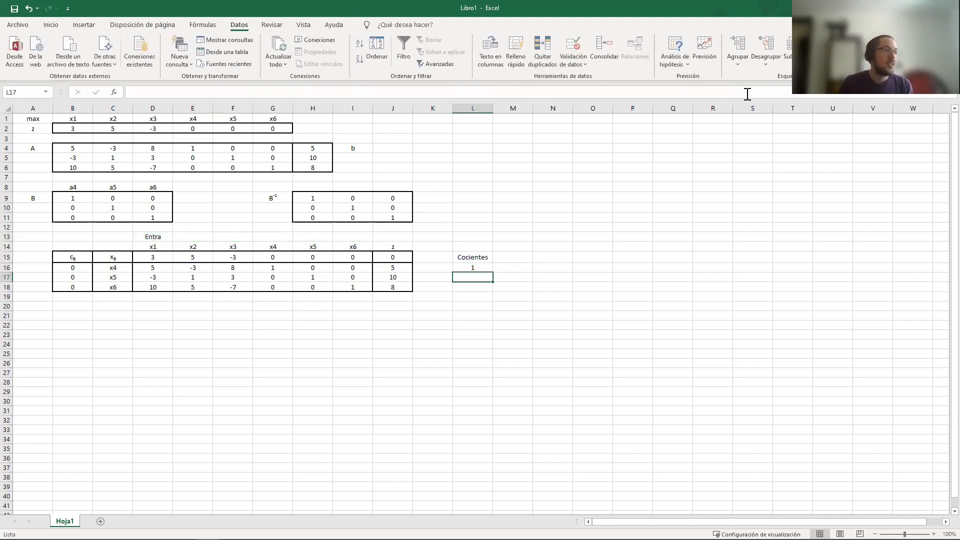
{"action": "key", "text": "Up"}
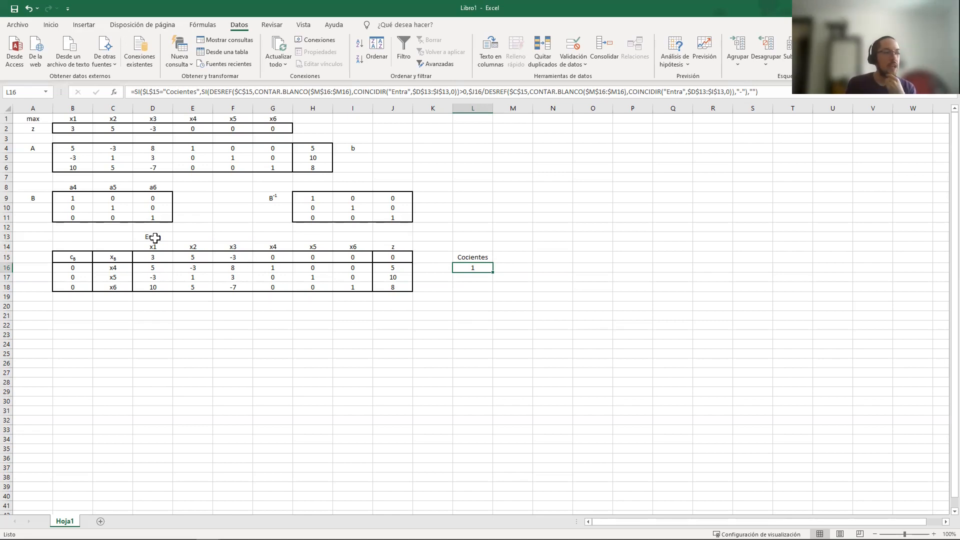
{"action": "left_click", "coordinate": [143, 270]}
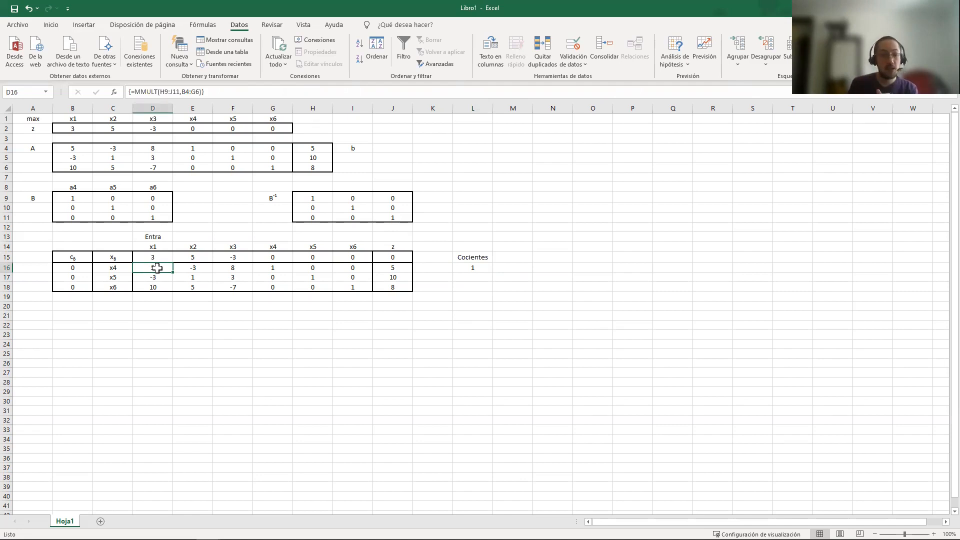
{"action": "left_click", "coordinate": [390, 269]}
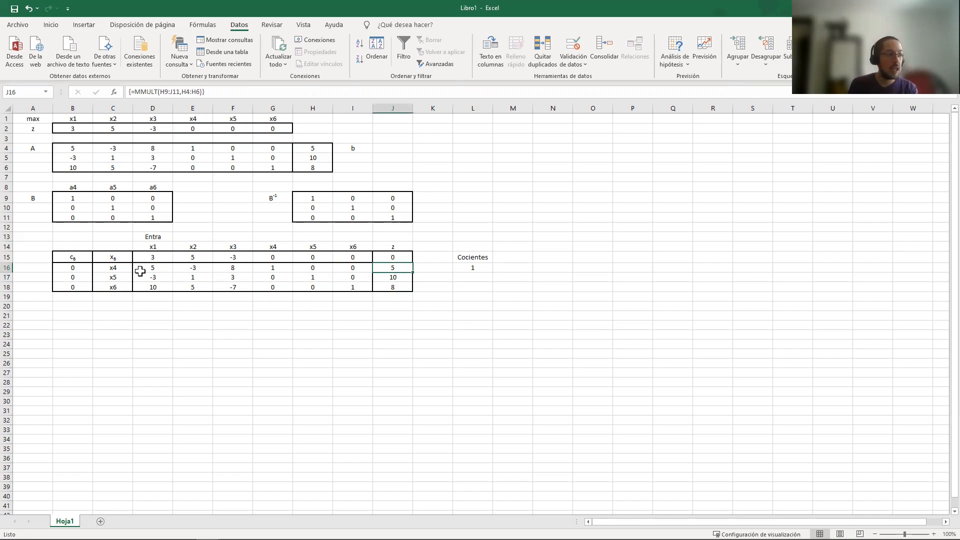
Copy the quotient formula from L16 and paste only the formula over L16:L18
{"action": "left_click", "coordinate": [475, 270]}
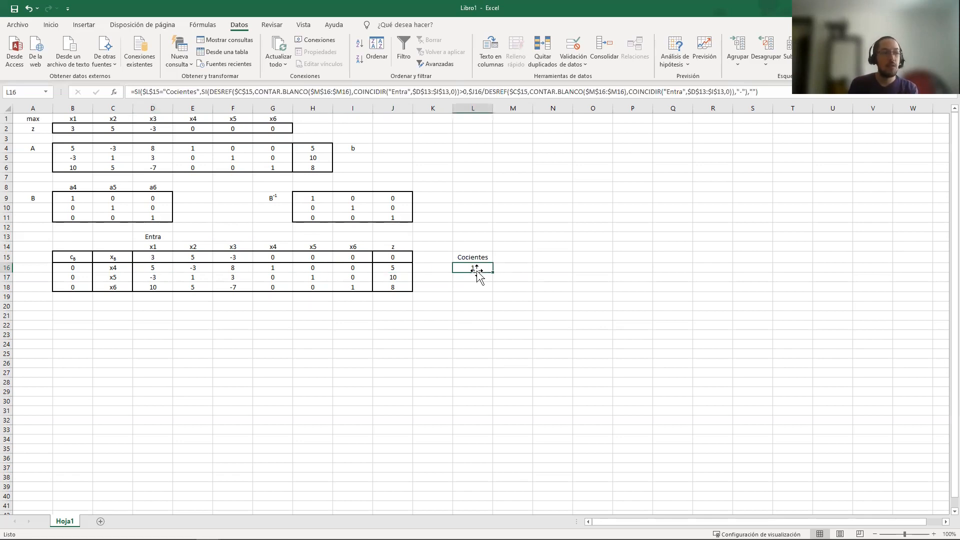
{"action": "key", "text": "ctrl+c"}
{"action": "mouse_move", "coordinate": [477, 277]}
{"action": "left_mouse_down"}
{"action": "mouse_move", "coordinate": [484, 259]}
{"action": "mouse_move", "coordinate": [477, 284]}
{"action": "left_mouse_up"}
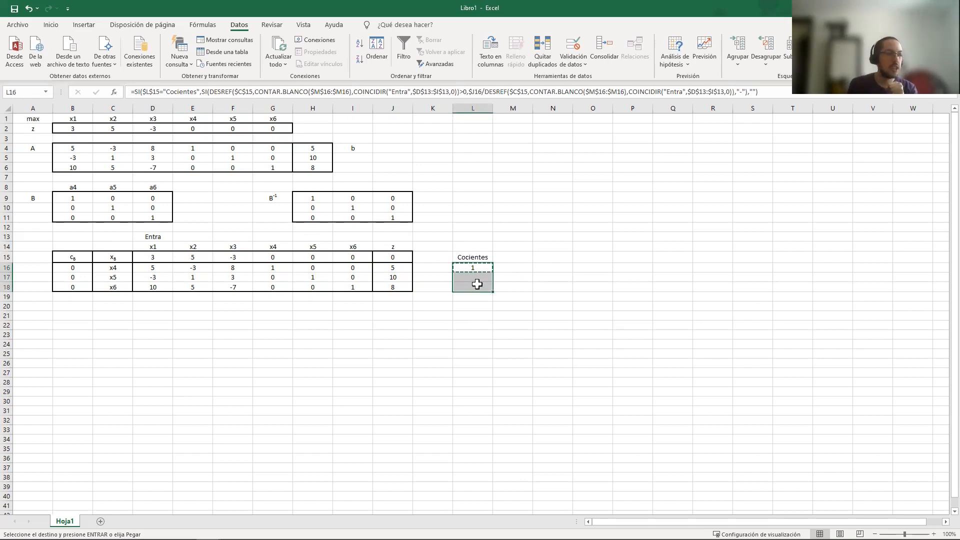
{"action": "right_click", "coordinate": [477, 284]}
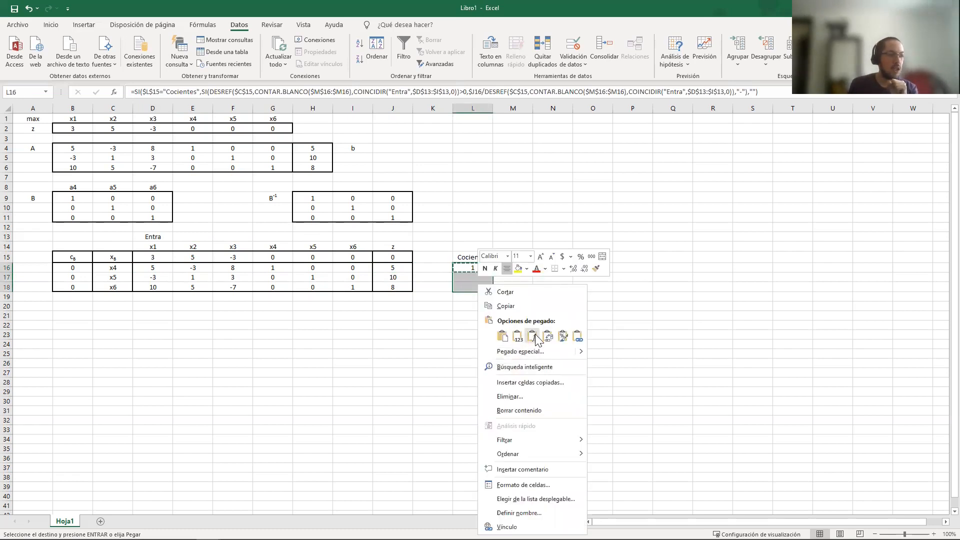
{"action": "left_click", "coordinate": [532, 337]}
{"action": "left_click", "coordinate": [477, 276]}
{"action": "key", "text": "Escape"}
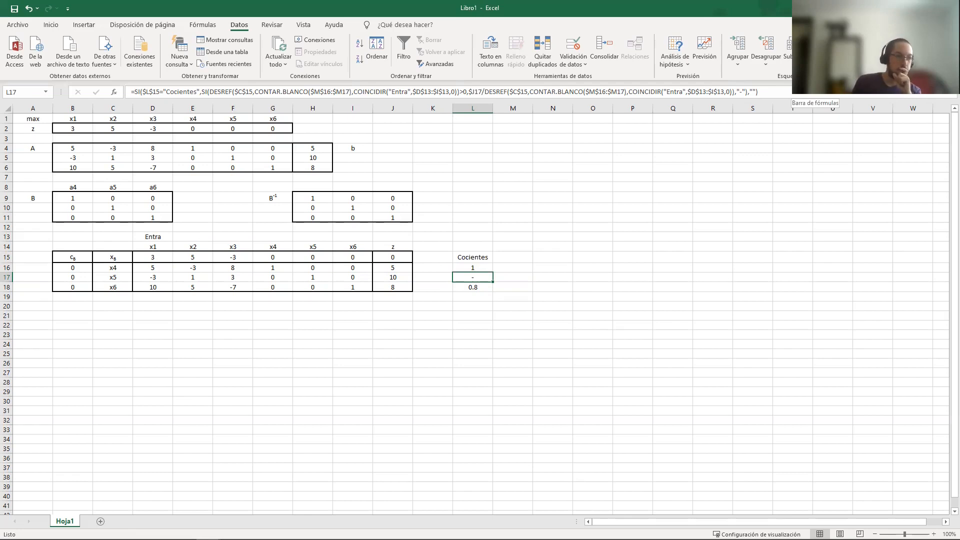
Examine the quotient formulas and their references in L17 and L18, and the status formula in L15
{"action": "left_click", "coordinate": [792, 92]}
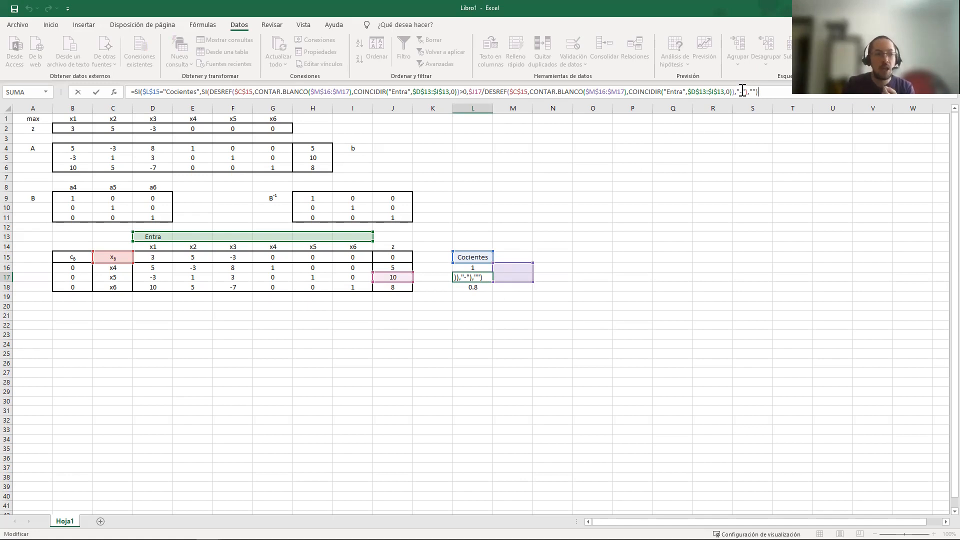
{"action": "key", "text": "Return"}
{"action": "left_click", "coordinate": [758, 92]}
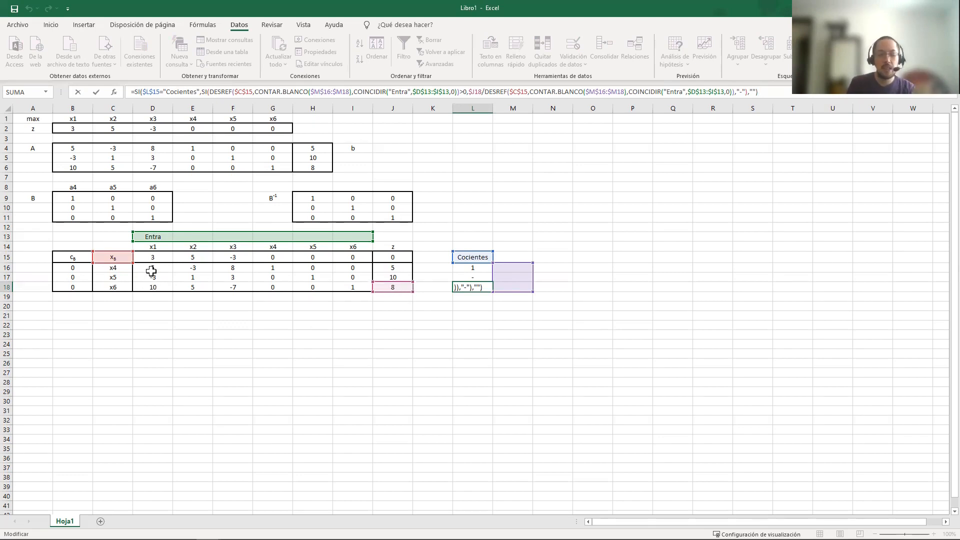
{"action": "key", "text": "ctrl+Return"}
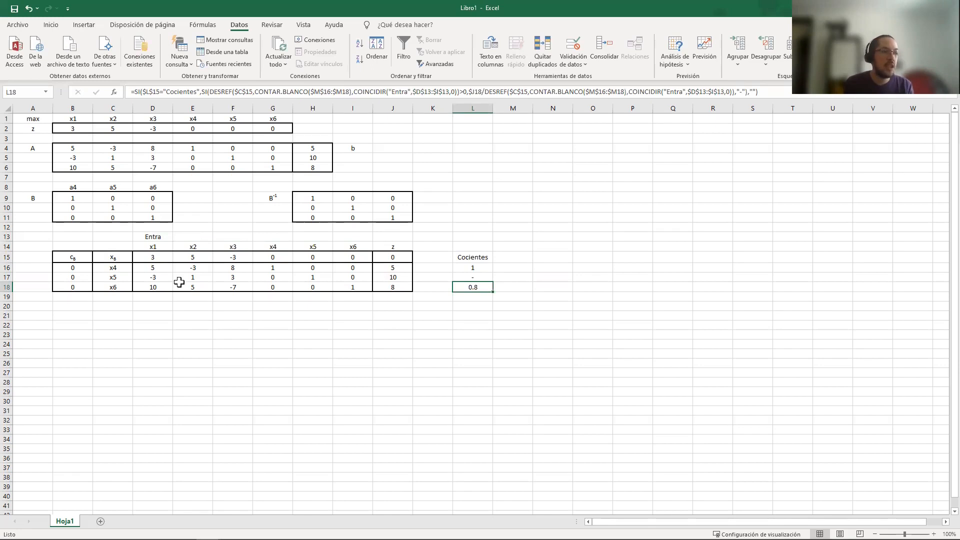
{"action": "left_click", "coordinate": [474, 271]}
{"action": "left_click", "coordinate": [477, 279]}
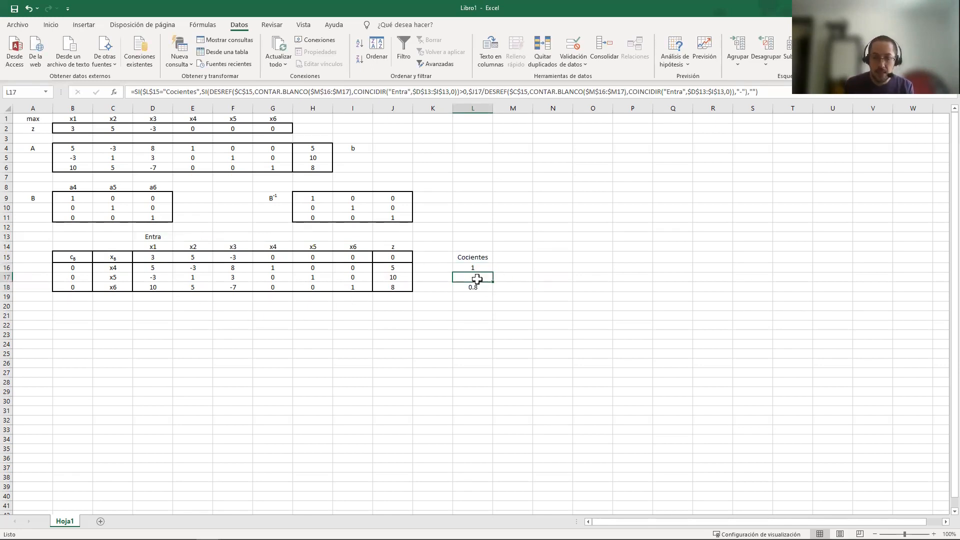
{"action": "left_click", "coordinate": [471, 260]}
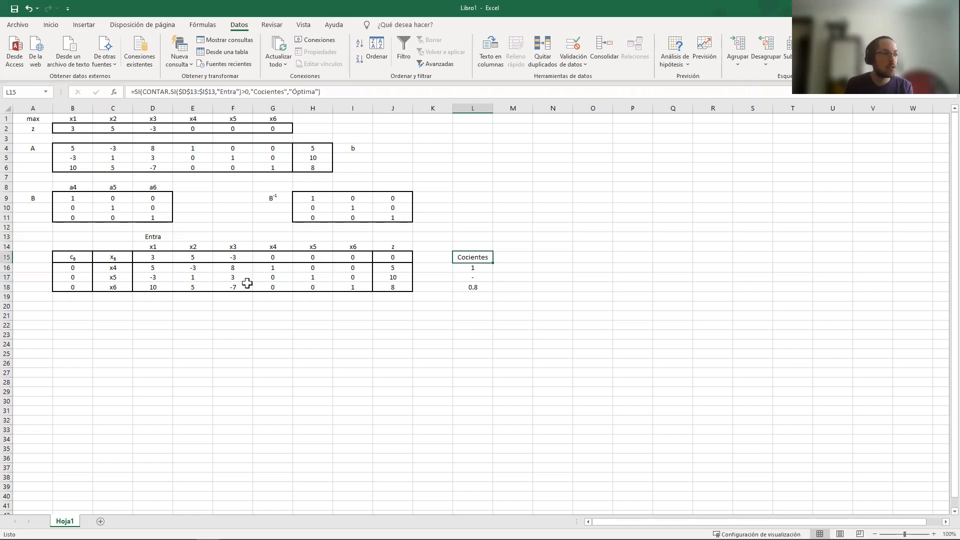
Test the optimality case by overwriting D15 with -3 and E15 with -5, and undo both overwrites
{"action": "left_click", "coordinate": [161, 259]}
{"action": "type", "text": "-3"}
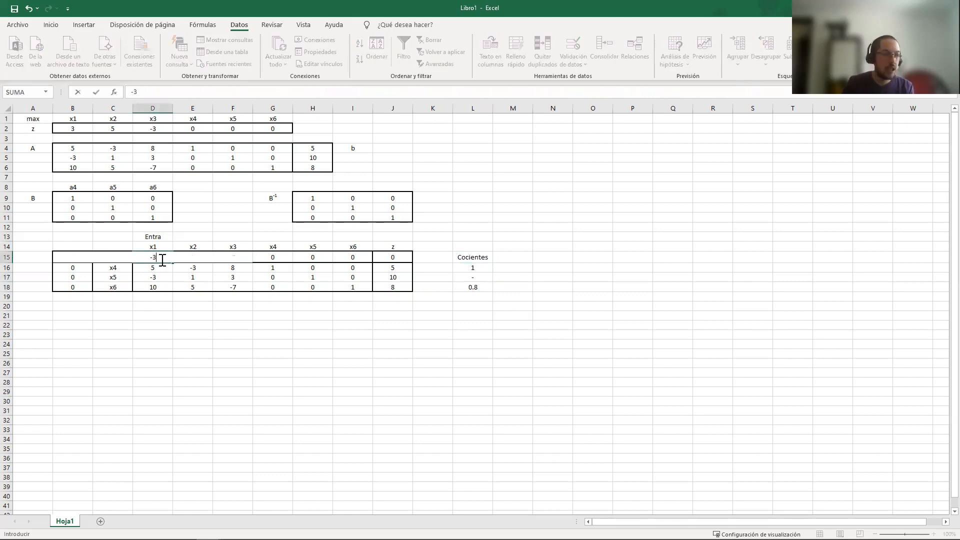
{"action": "key", "text": "Right"}
{"action": "type", "text": "-5"}
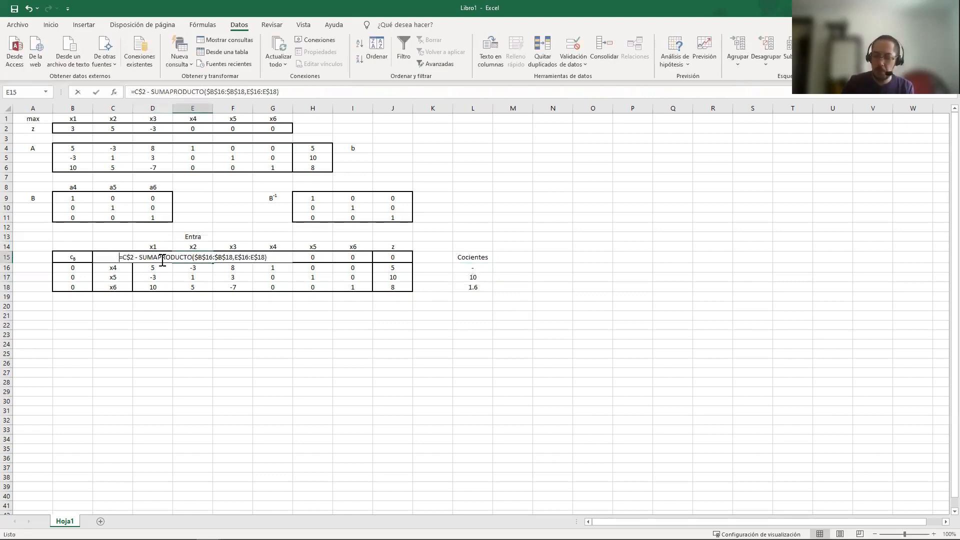
{"action": "key", "text": "Right"}
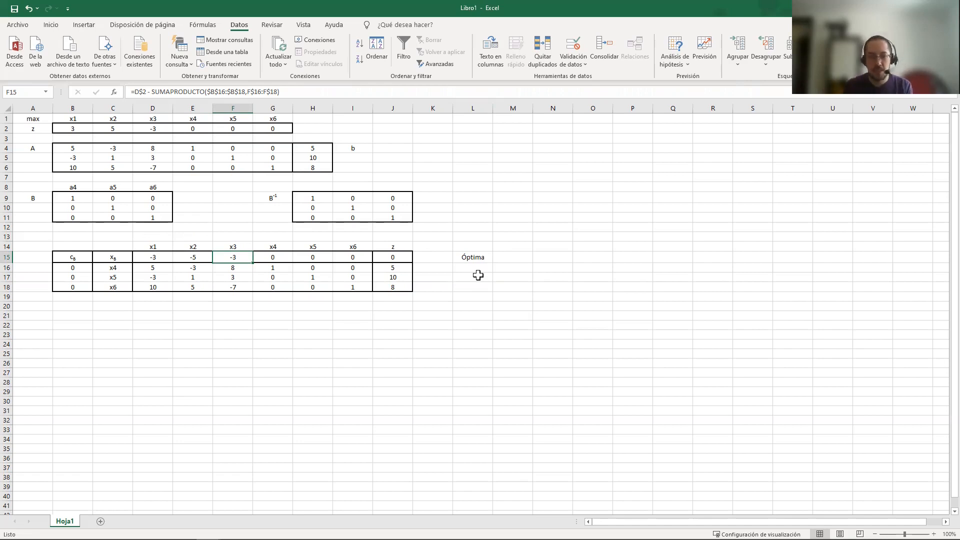
{"action": "key", "text": "ctrl+z"}
{"action": "key", "text": "ctrl+z"}
{"action": "key", "text": "ctrl+z"}
{"action": "key", "text": "ctrl+z"}
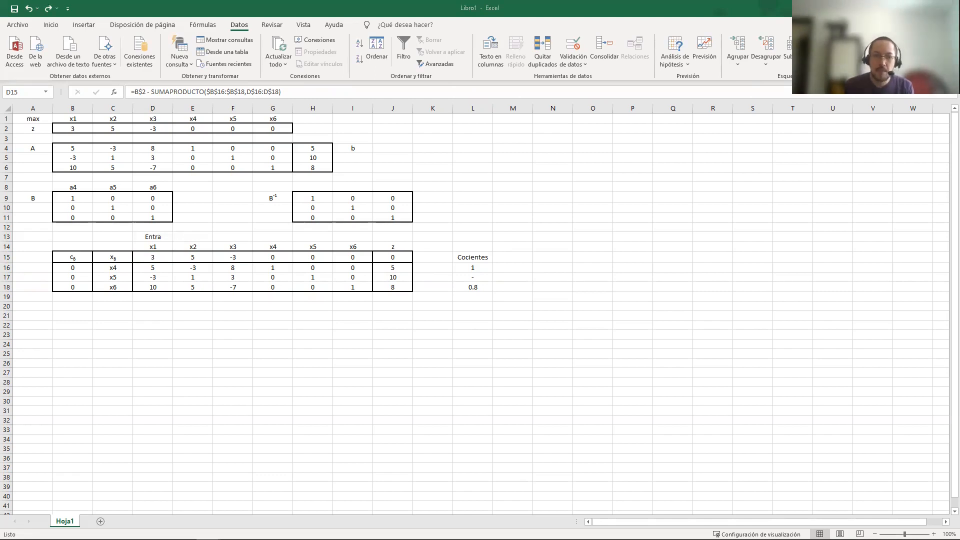
Enter =SI(L15="Cocientes","Mínimo","") in K20 as the conditional label for the minimum quotient
{"action": "left_click", "coordinate": [443, 306]}
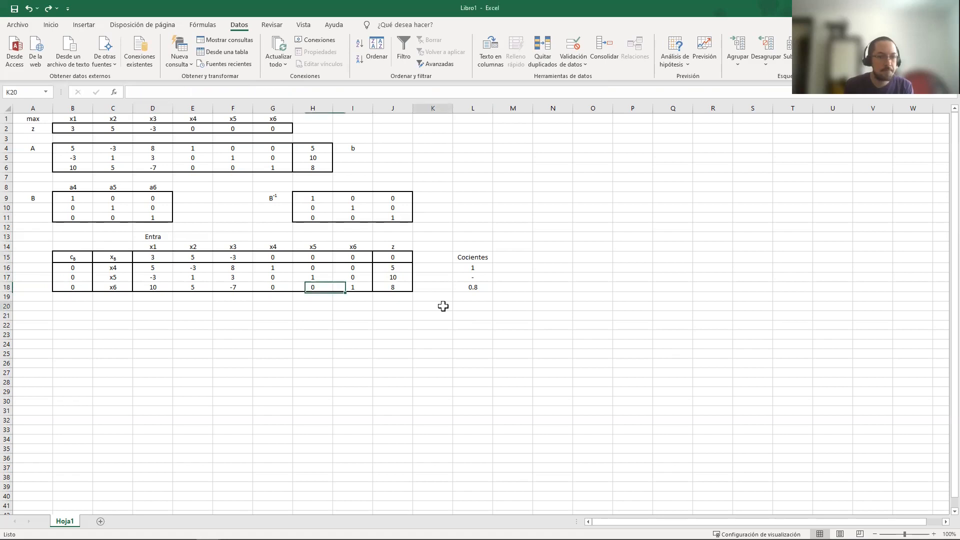
{"action": "type", "text": "="}
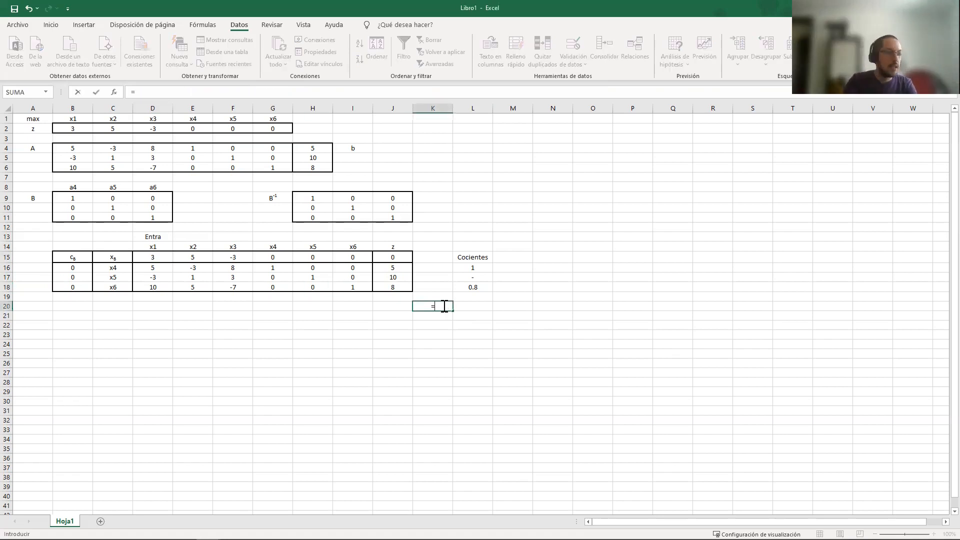
{"action": "type", "text": "SI("}
{"action": "left_click", "coordinate": [472, 256]}
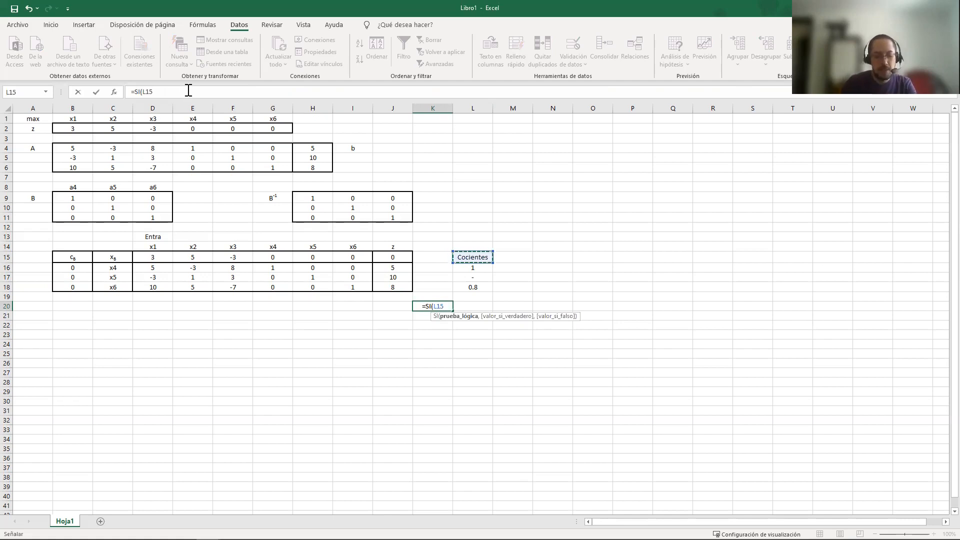
{"action": "type", "text": "=\"Cocientes\""}
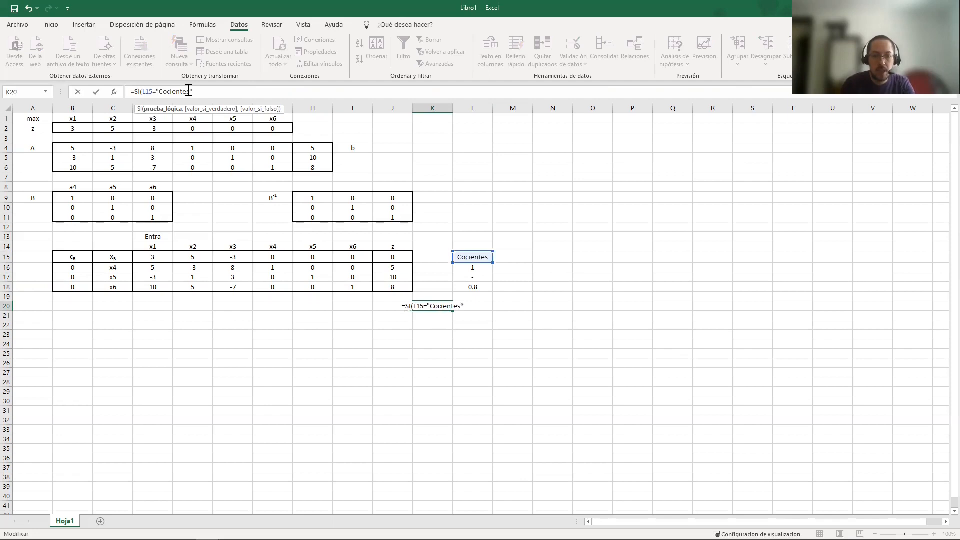
{"action": "type", "text": ","}
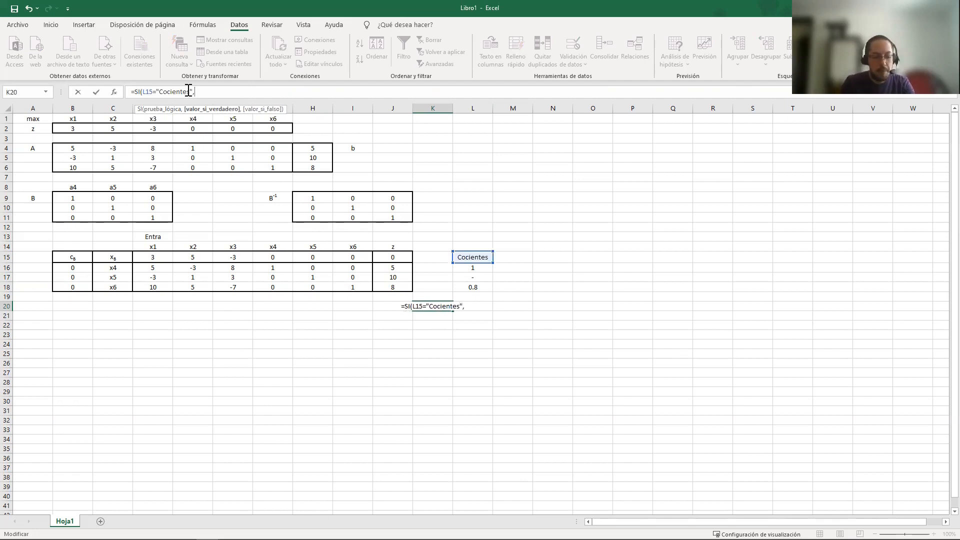
{"action": "type", "text": "\"Mínimo"}
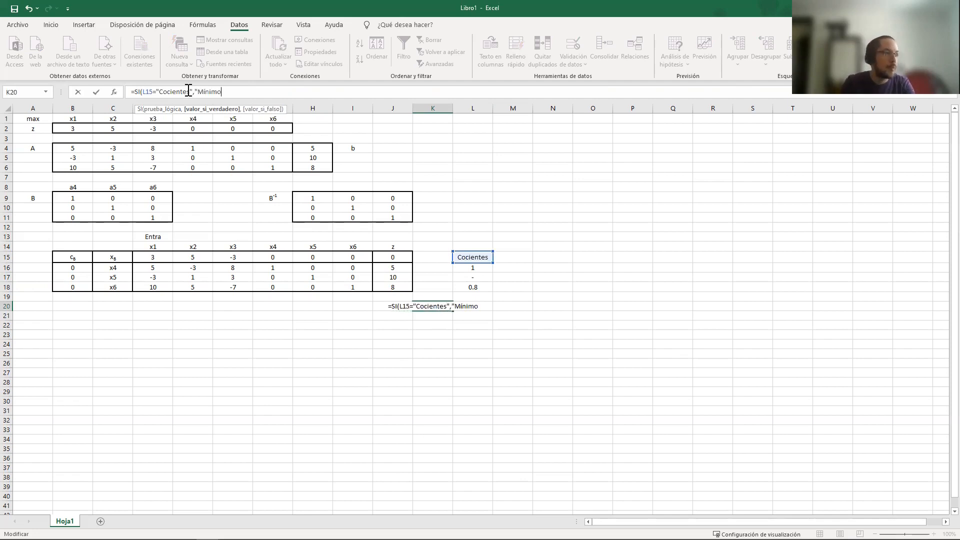
{"action": "type", "text": "\",\"\")"}
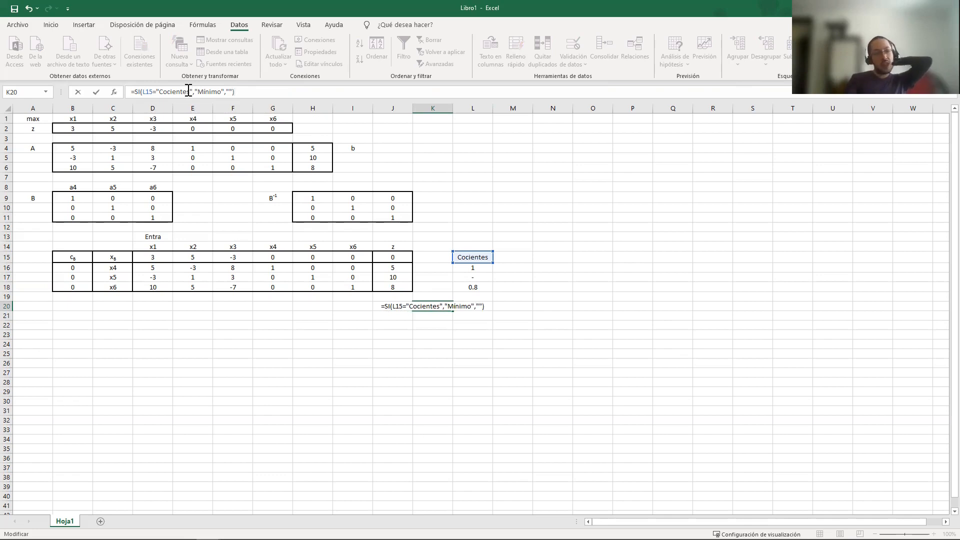
{"action": "key", "text": "Return"}
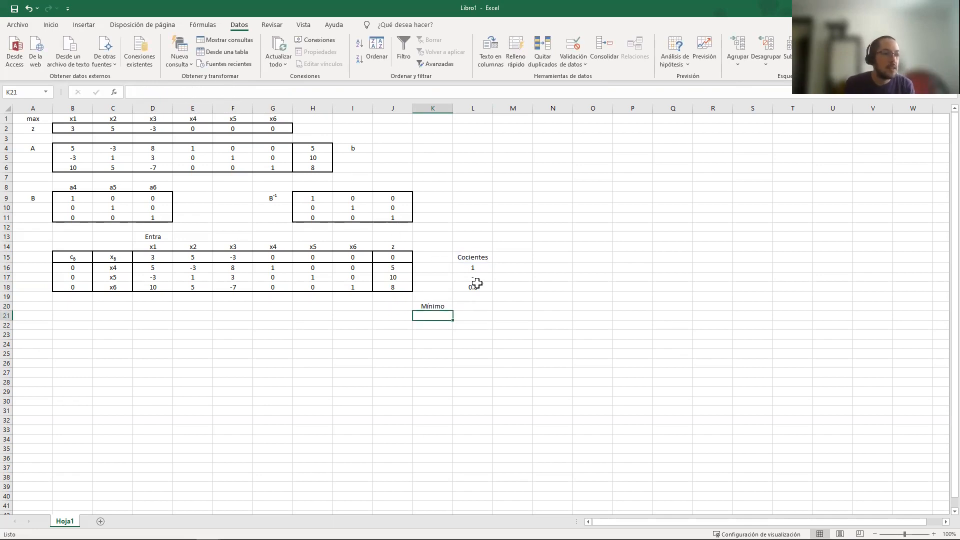
Test the K20 label by overwriting D15 with -3 and E15 with -5, undo the overwrites and recheck L15 and K20
{"action": "left_click", "coordinate": [166, 254]}
{"action": "type", "text": "-3"}
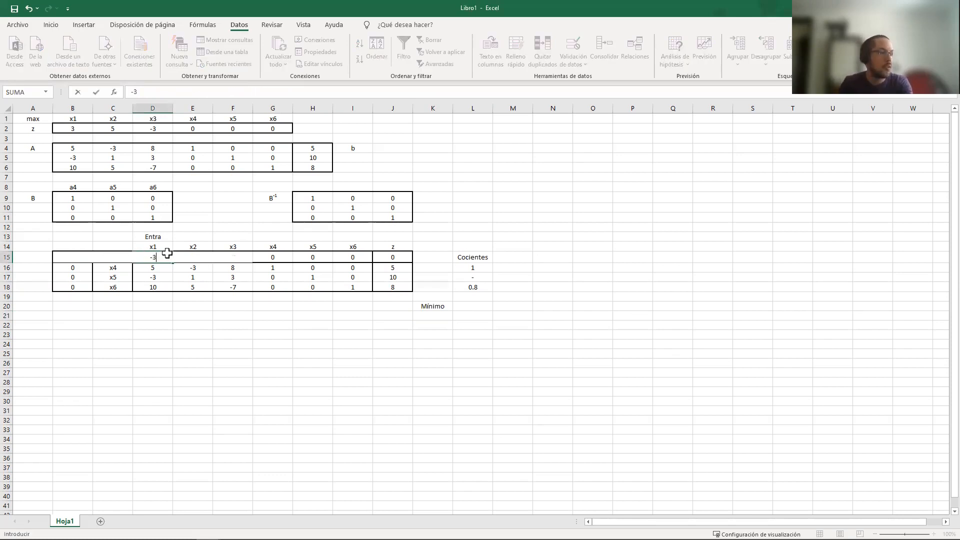
{"action": "key", "text": "Return"}
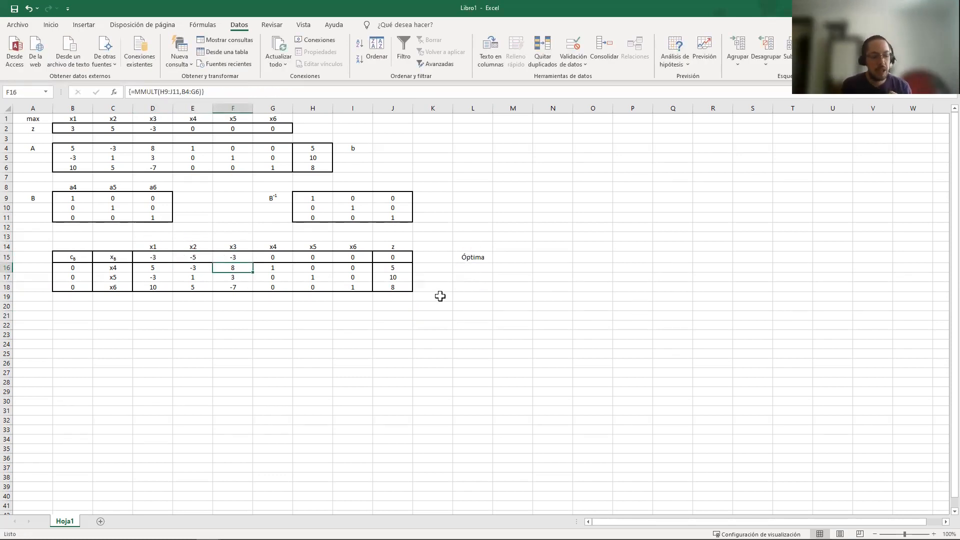
{"action": "key", "text": "ctrl+z"}
{"action": "left_click", "coordinate": [467, 257]}
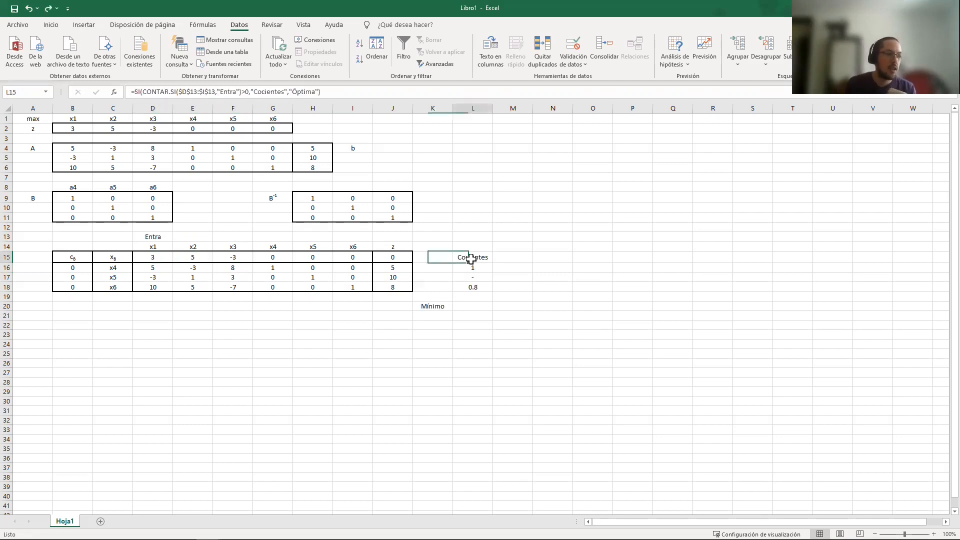
{"action": "left_click", "coordinate": [446, 306]}
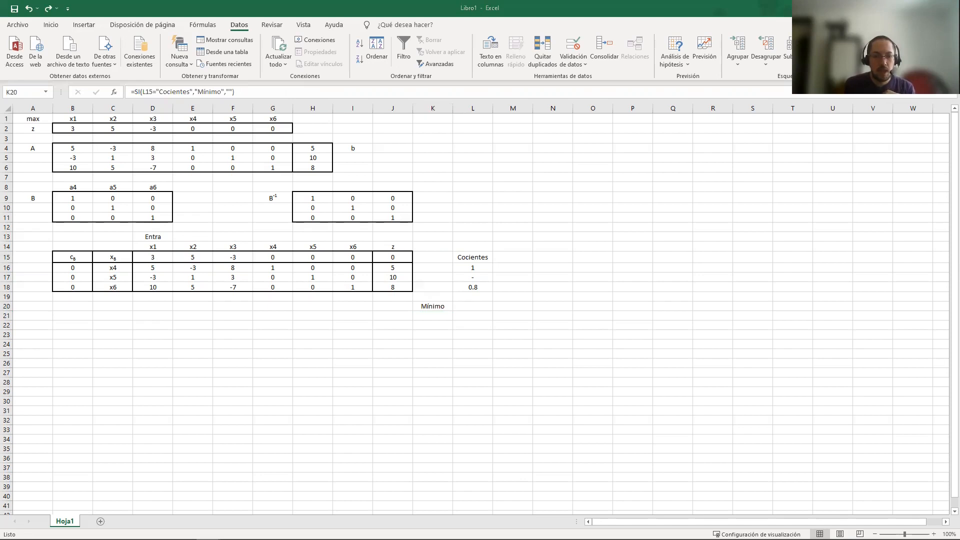
Begin an SI formula in L20 that tests whether L15="Cocientes"
{"action": "left_click", "coordinate": [485, 309]}
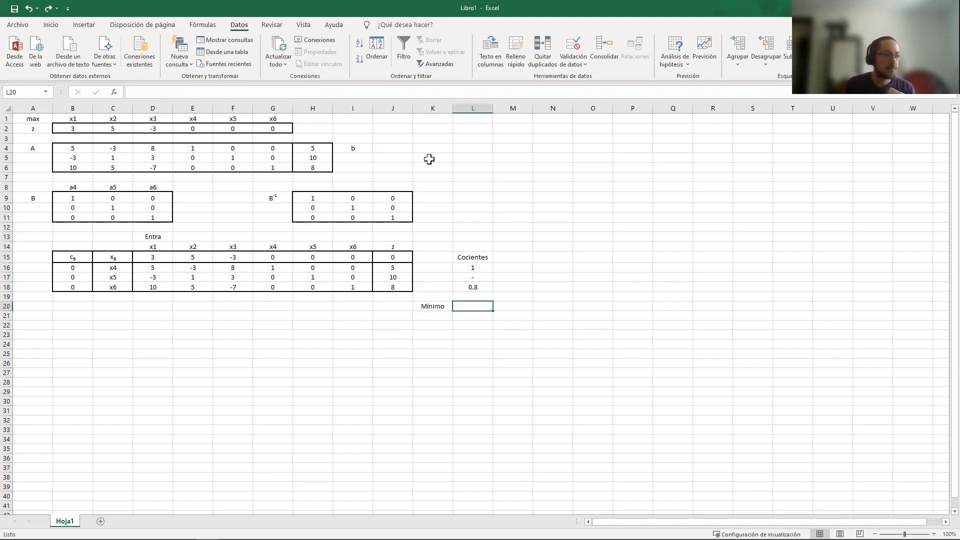
{"action": "left_click", "coordinate": [352, 92]}
{"action": "type", "text": "="}
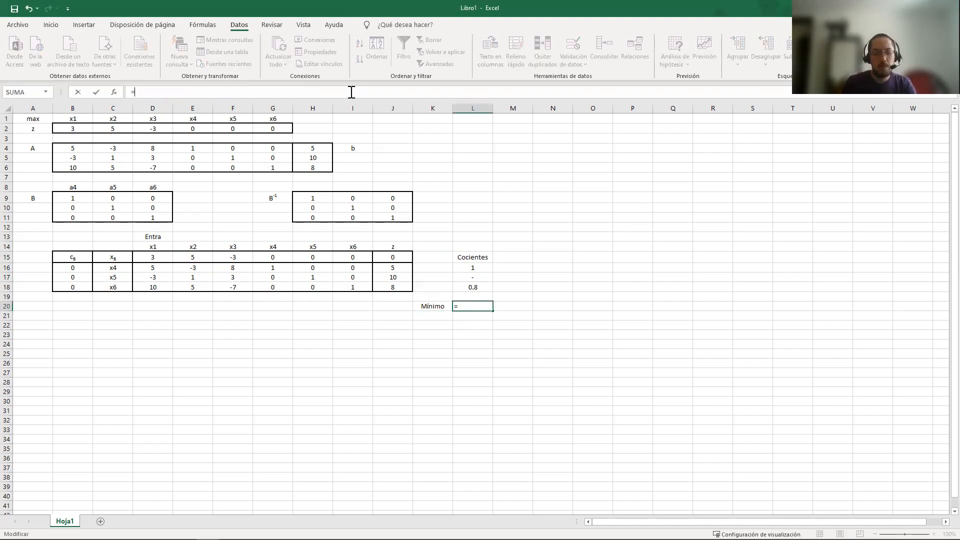
{"action": "type", "text": "SI("}
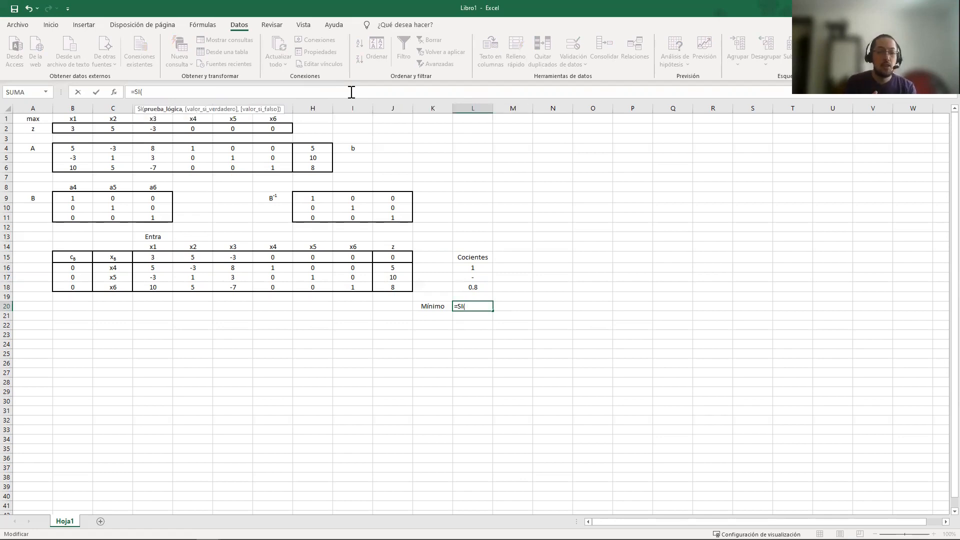
{"action": "left_click", "coordinate": [490, 258]}
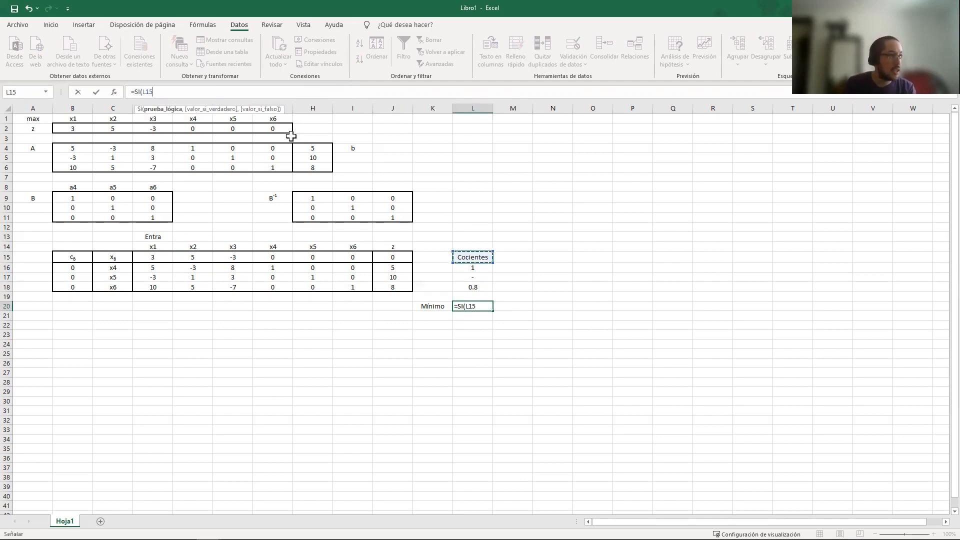
{"action": "type", "text": "=\"Co"}
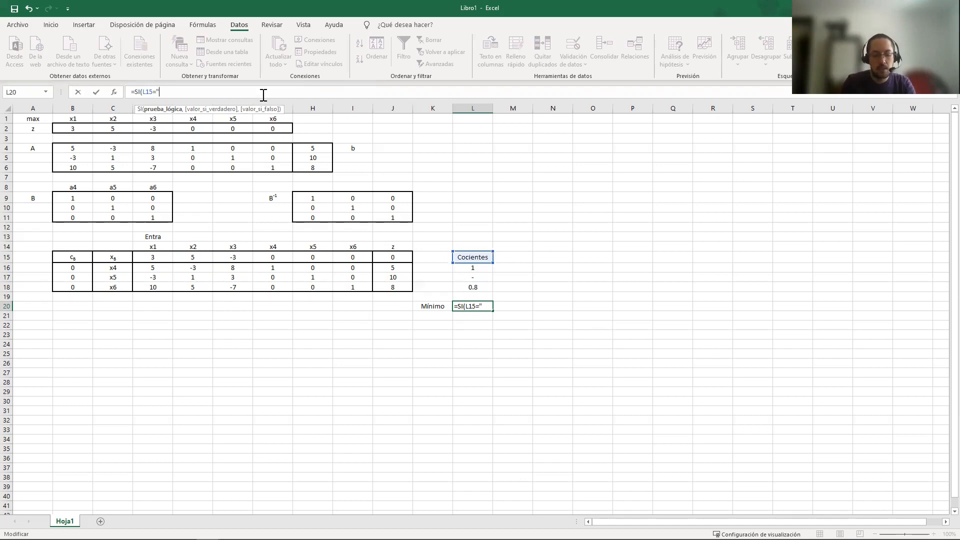
{"action": "type", "text": "icentes\""}
{"action": "key", "text": "BackSpace"}
{"action": "key", "text": "BackSpace"}
{"action": "key", "text": "BackSpace"}
{"action": "key", "text": "BackSpace"}
{"action": "key", "text": "BackSpace"}
{"action": "key", "text": "BackSpace"}
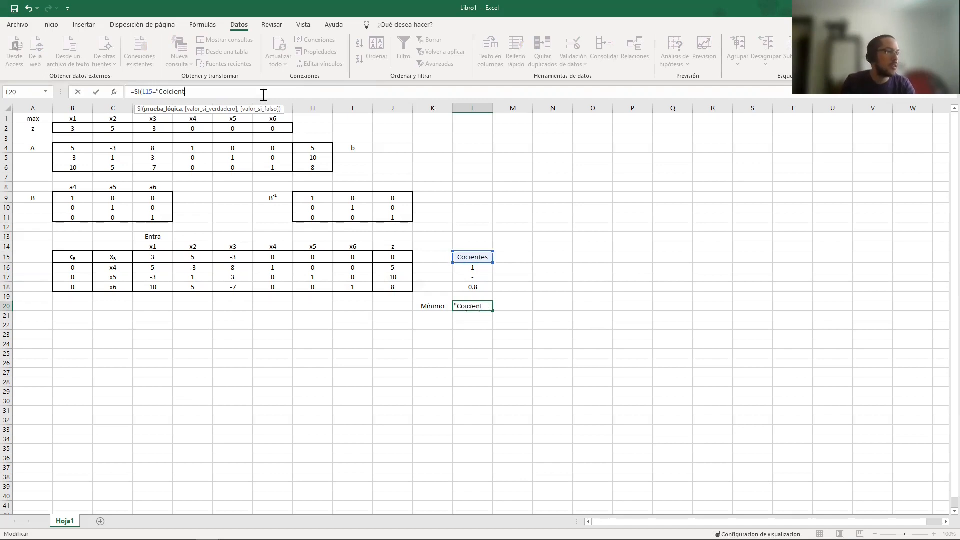
{"action": "key", "text": "BackSpace"}
{"action": "key", "text": "BackSpace"}
{"action": "type", "text": "cientes"}
{"action": "type", "text": "!\""}
{"action": "key", "text": "Left"}
{"action": "key", "text": "BackSpace"}
{"action": "key", "text": "Right"}
{"action": "type", "text": ","}
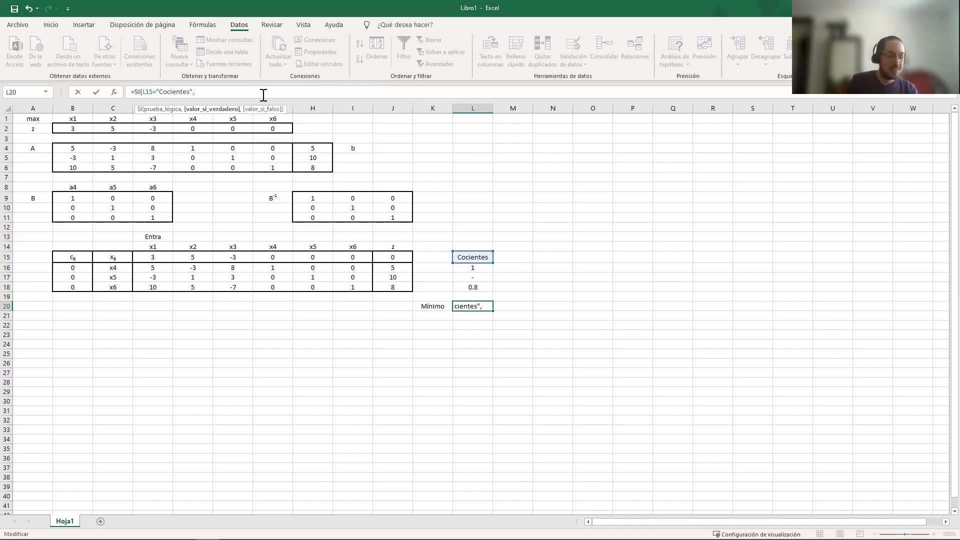
Add an empty text "" as the false result of the L20 formula, leaving its true result open for a nested function
{"action": "type", "text": ",m"}
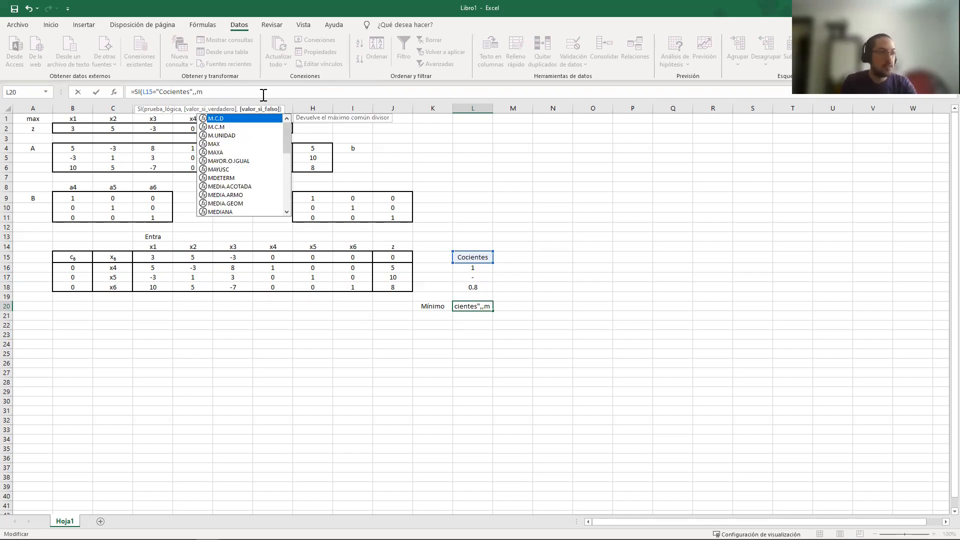
{"action": "key", "text": "BackSpace"}
{"action": "type", "text": "\"\""}
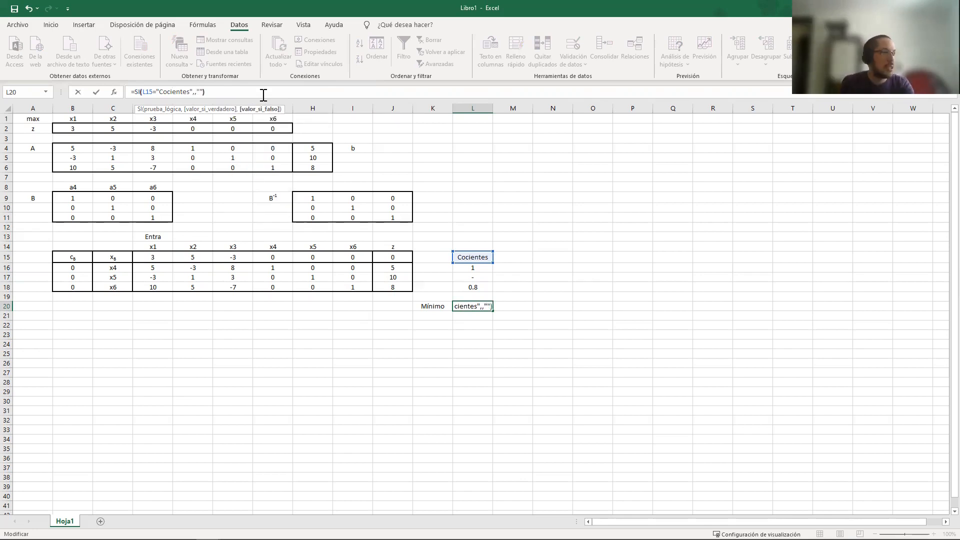
{"action": "key", "text": "Left"}
{"action": "key", "text": "Left"}
{"action": "key", "text": "Left"}
{"action": "key", "text": "Left"}
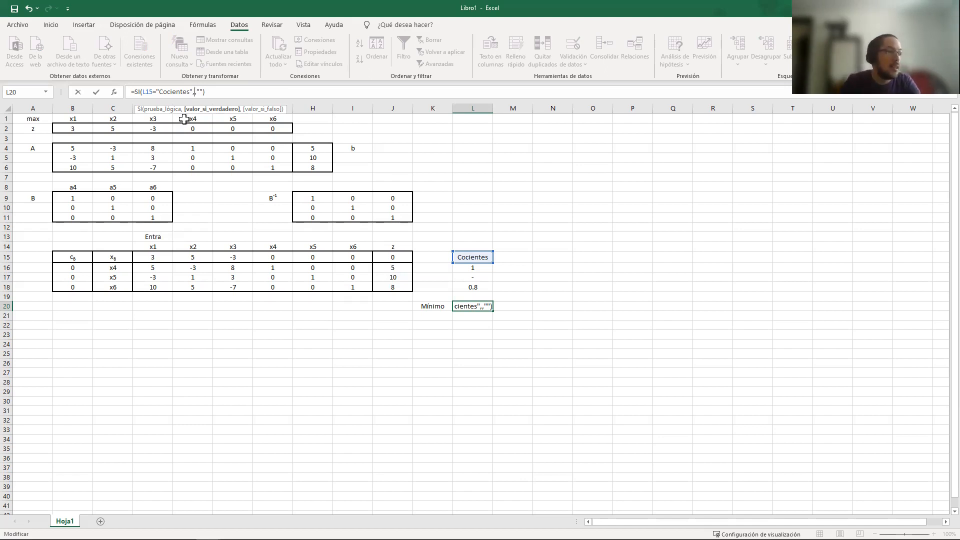
Nest a second SI as the true result in L20, with the condition CONTAR(L16:L18)>0
{"action": "type", "text": "SI()"}
{"action": "key", "text": "Left"}
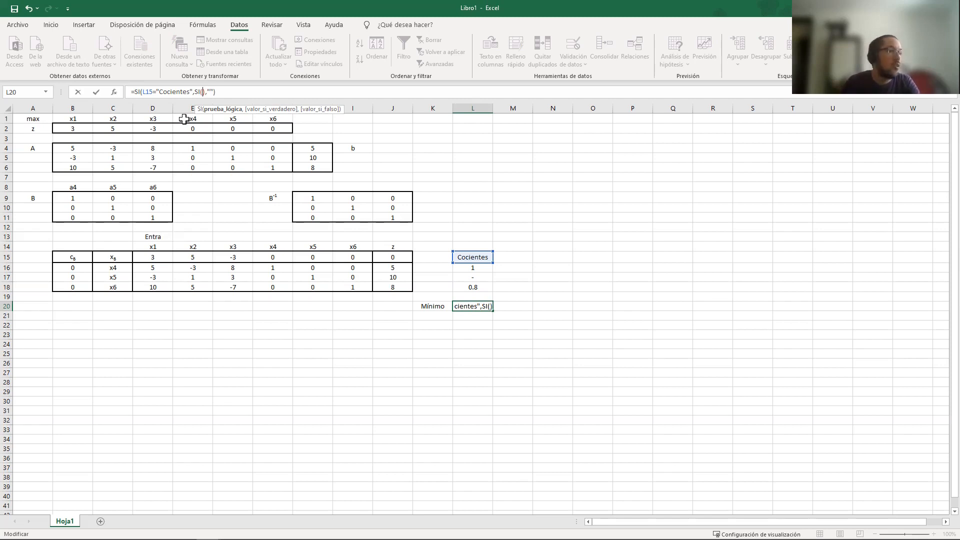
{"action": "type", "text": "CONTAR()"}
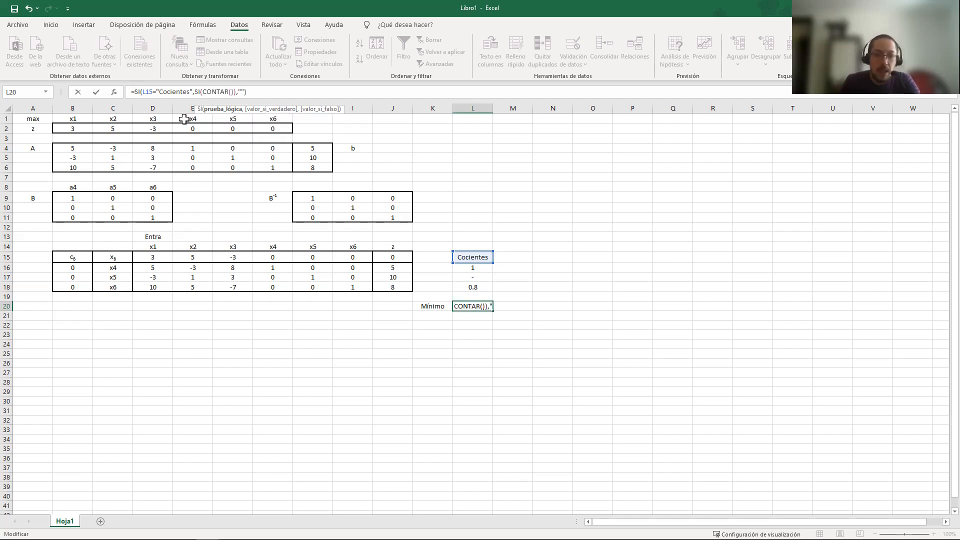
{"action": "key", "text": "Left"}
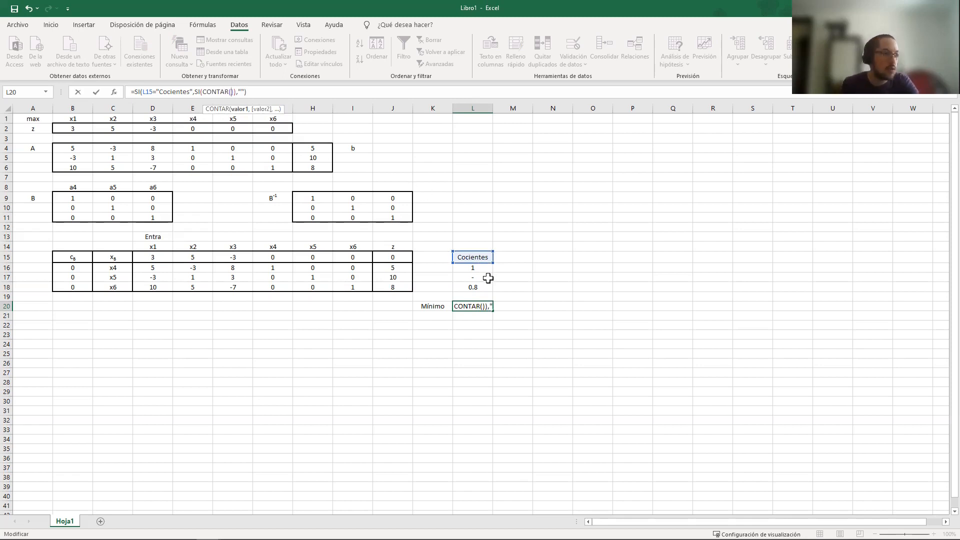
{"action": "left_click", "coordinate": [479, 268]}
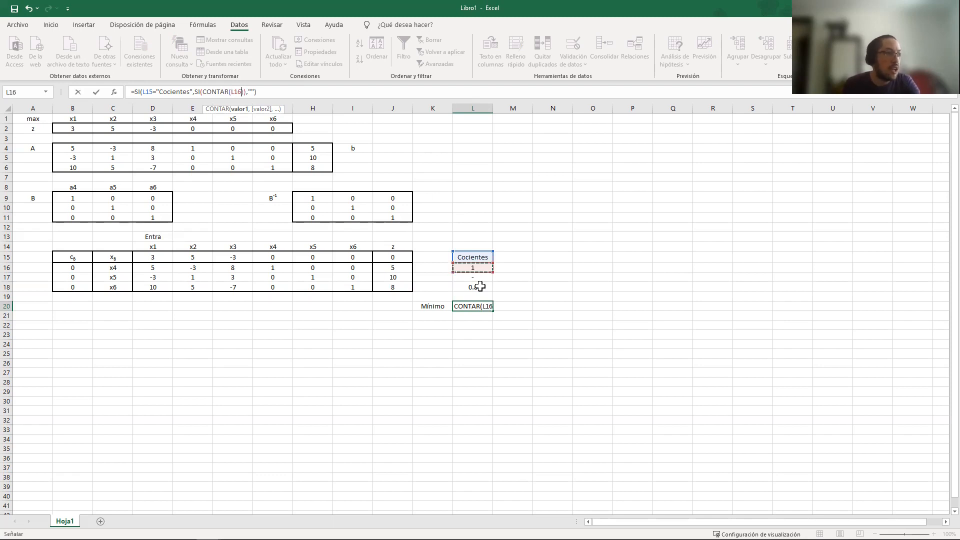
{"action": "left_click_drag", "start_coordinate": [480, 286], "coordinate": [480, 287]}
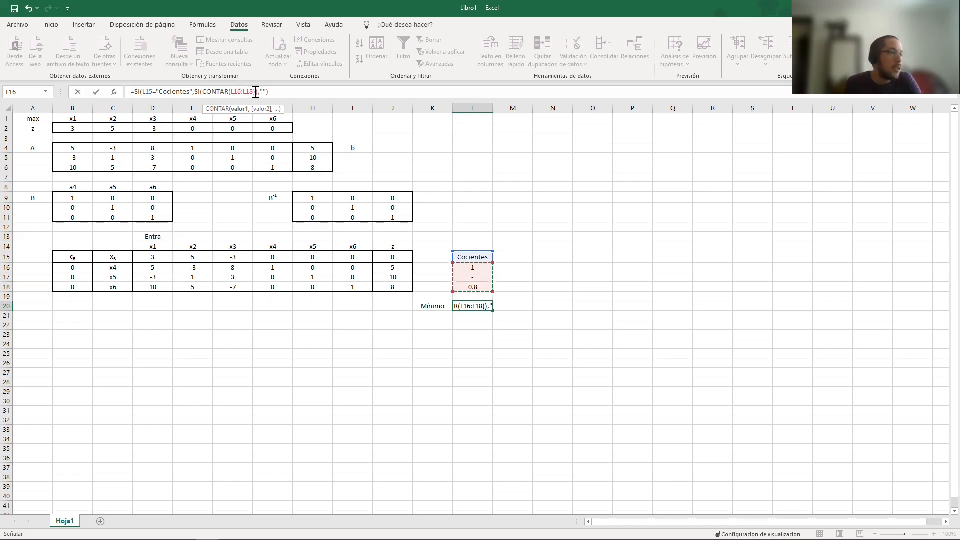
{"action": "type", "text": ")"}
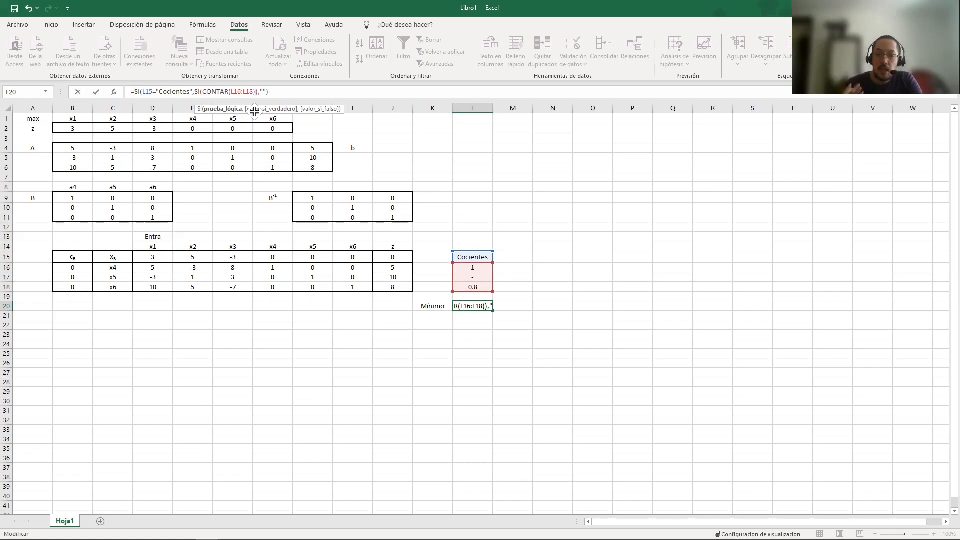
{"action": "type", "text": ">0"}
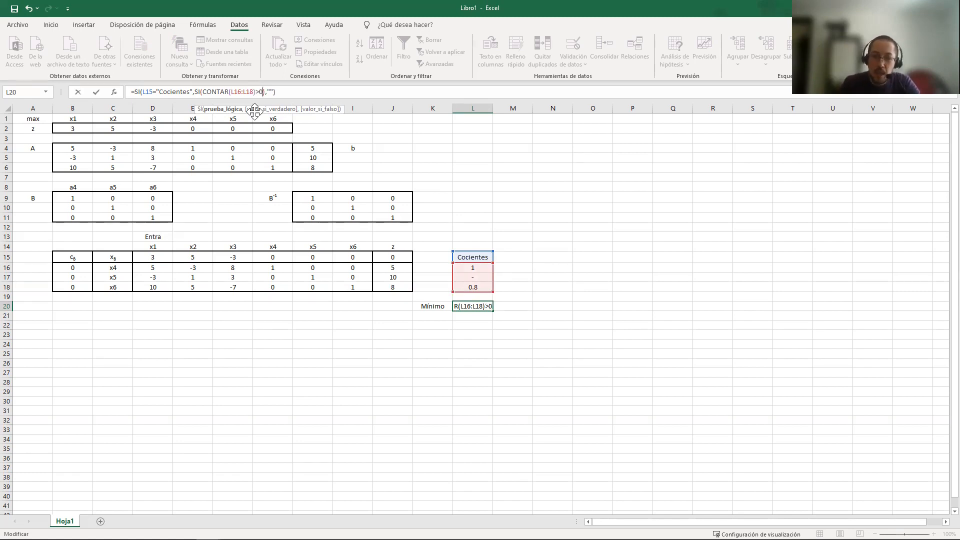
{"action": "type", "text": ")"}
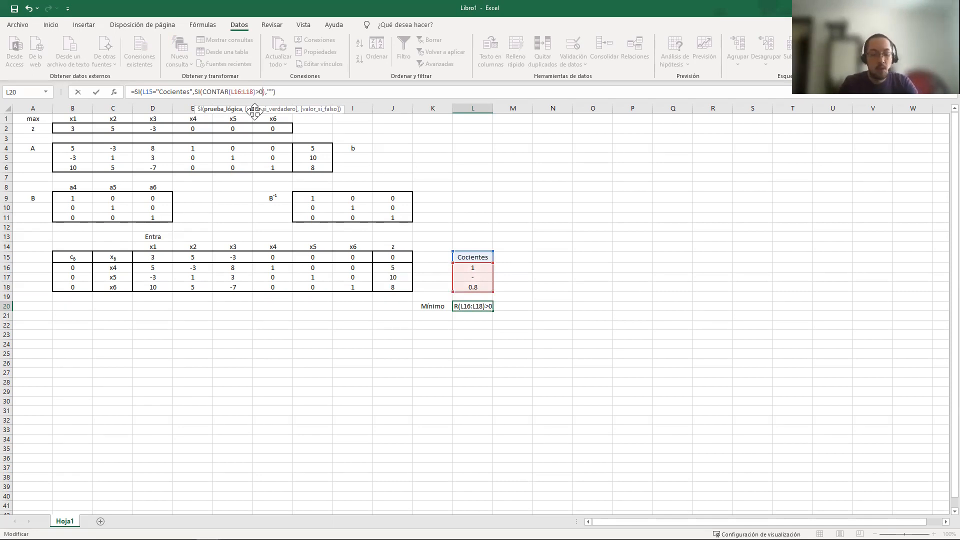
{"action": "type", "text": ","}
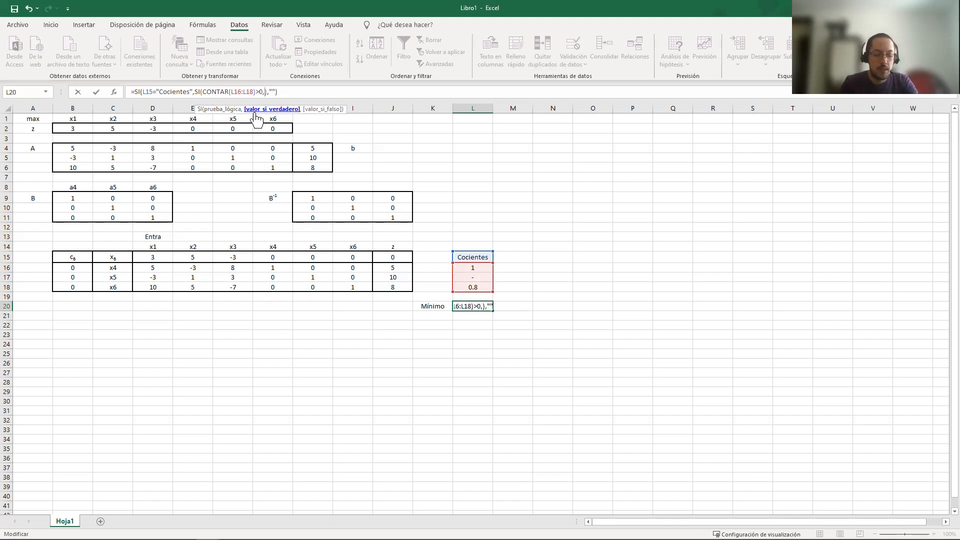
{"action": "type", "text": "MIN"}
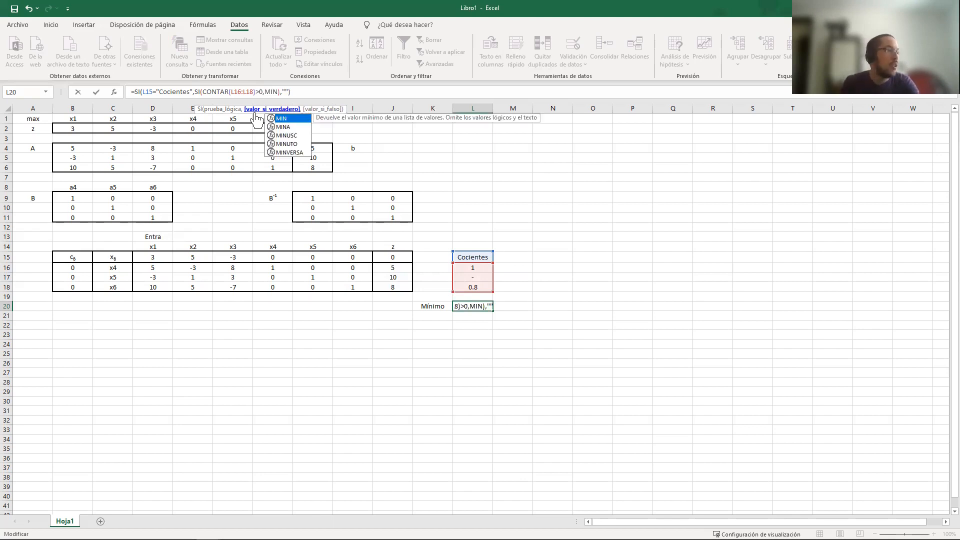
{"action": "type", "text": "("}
Complete the nested SI in L20 with MIN(L16:L18) if true and "∞" if false, and enter the formula
{"action": "left_click", "coordinate": [474, 269]}
{"action": "left_click_drag", "start_coordinate": [475, 272], "coordinate": [474, 287]}
{"action": "type", "text": ")"}
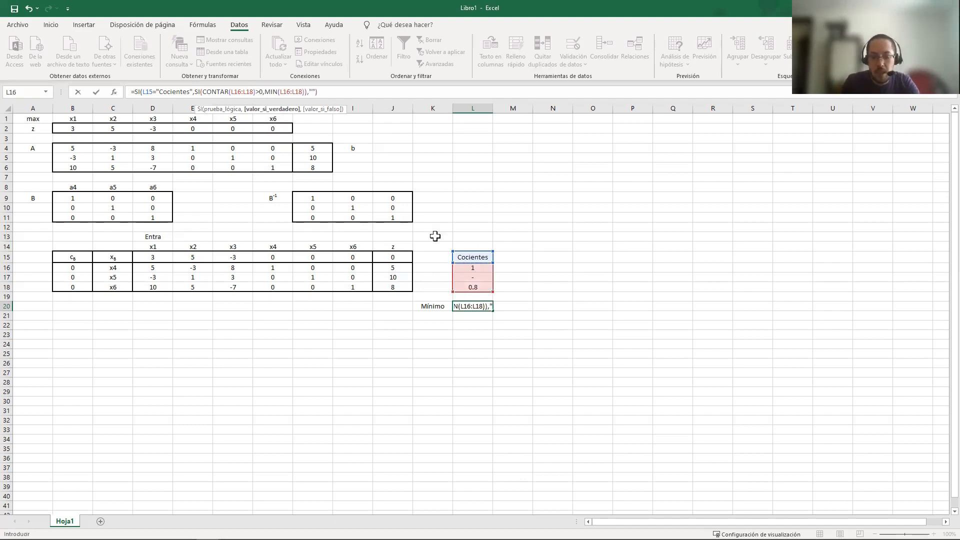
{"action": "type", "text": ",\"\""}
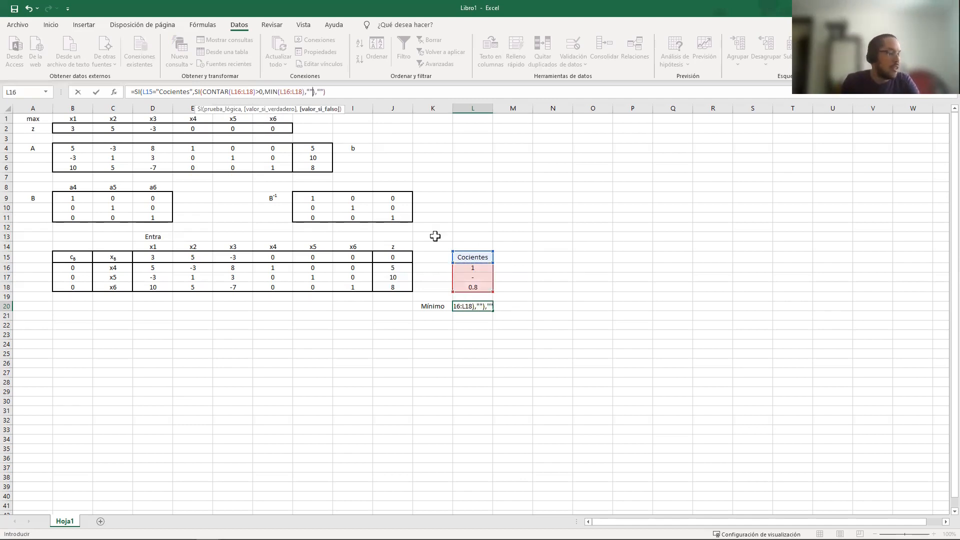
{"action": "left_click", "coordinate": [311, 94]}
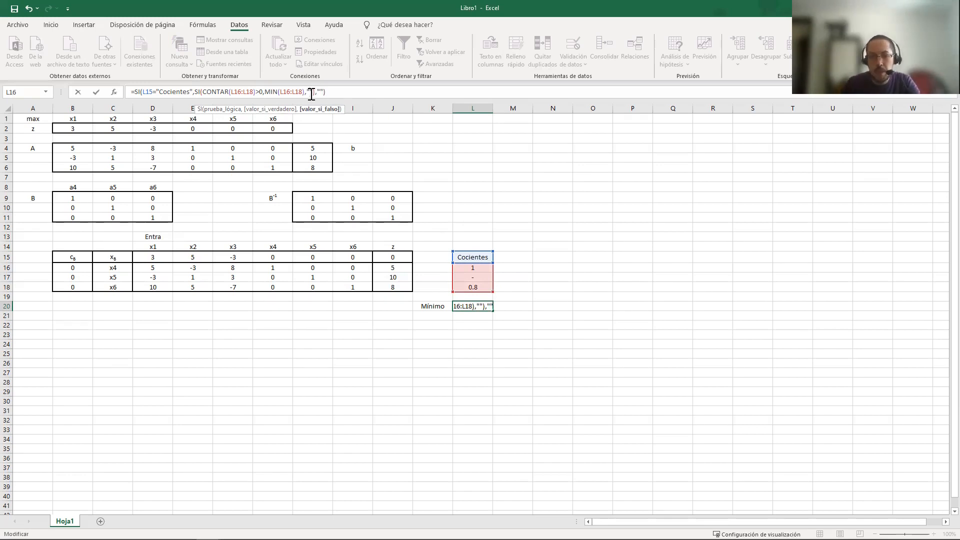
{"action": "type", "text": "∞"}
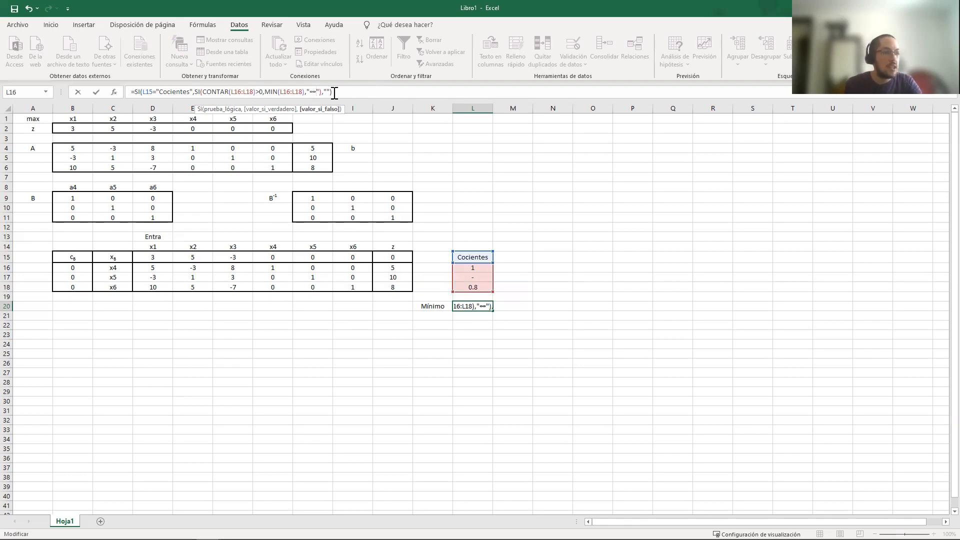
{"action": "key", "text": "Return"}
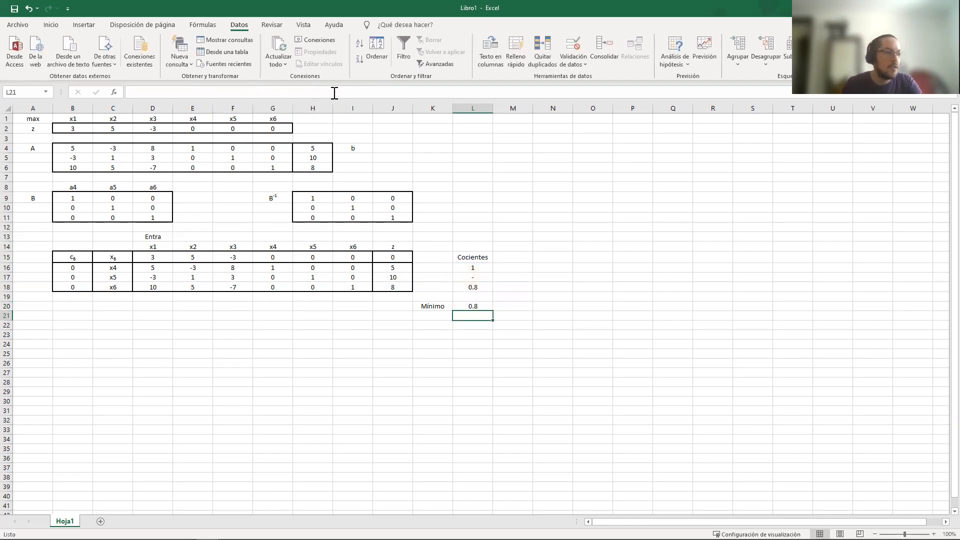
{"action": "left_click", "coordinate": [485, 305]}
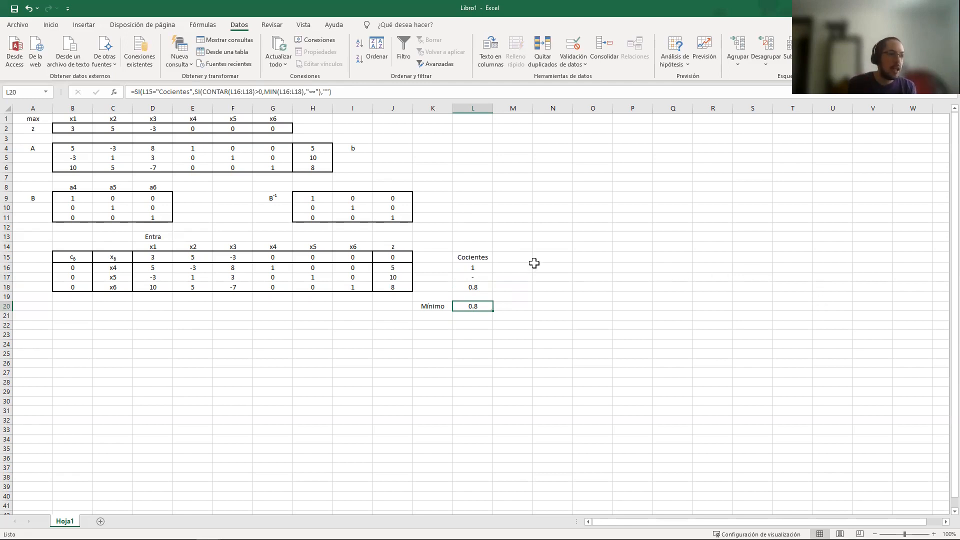
Overwrite the quotient in L16 with a text dash to test the minimum formula without valid quotients
{"action": "left_click", "coordinate": [483, 267]}
{"action": "type", "text": "=-"}
{"action": "key", "text": "BackSpace"}
{"action": "key", "text": "BackSpace"}
{"action": "type", "text": "\"-\""}
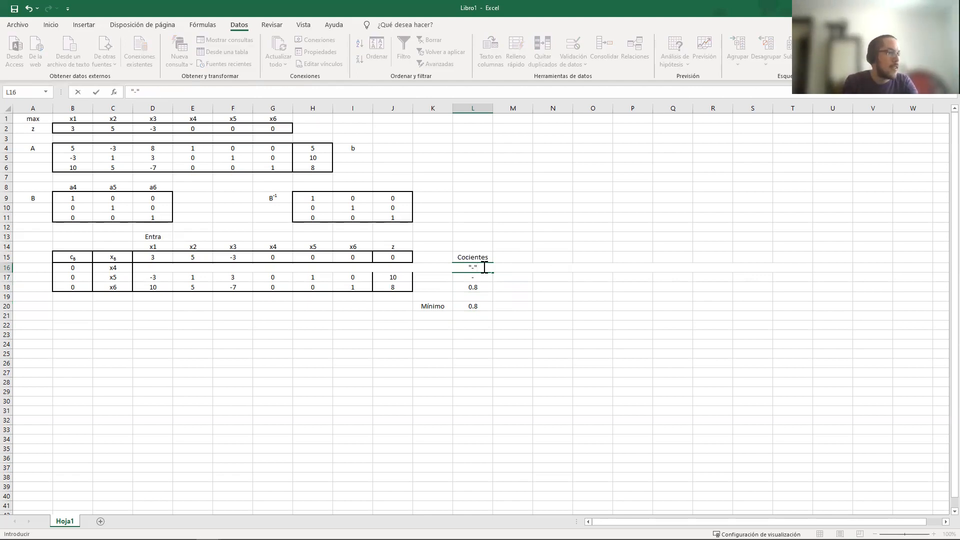
{"action": "key", "text": "Return"}
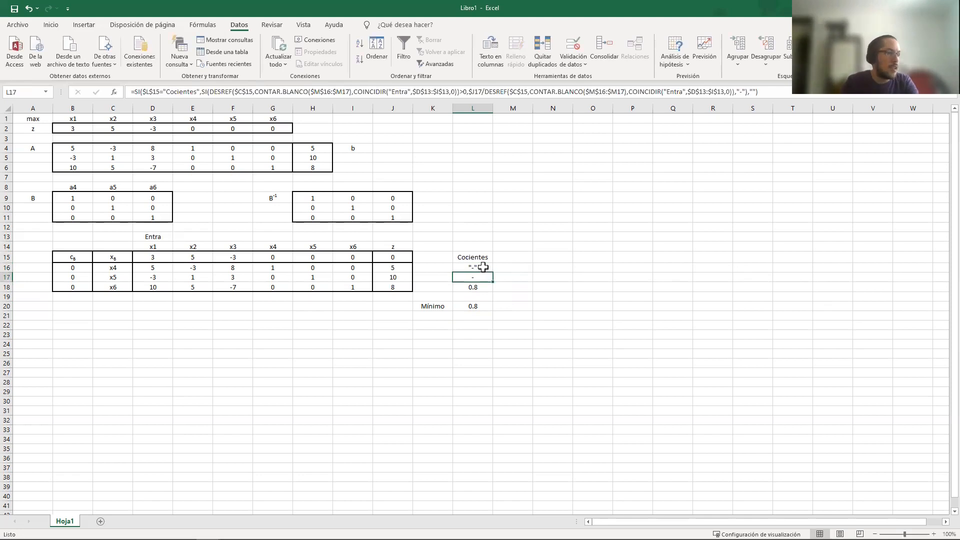
{"action": "left_click", "coordinate": [483, 267]}
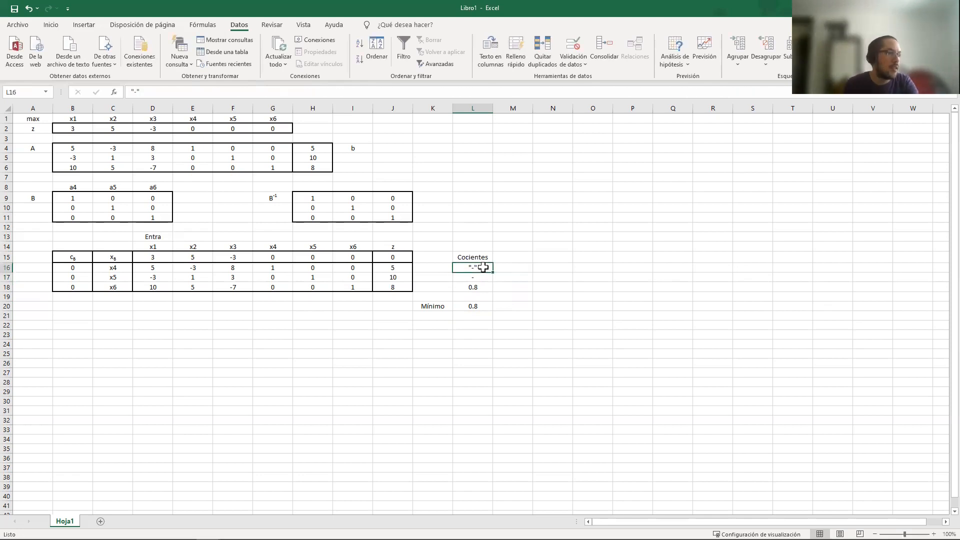
{"action": "left_click", "coordinate": [134, 92]}
{"action": "type", "text": "="}
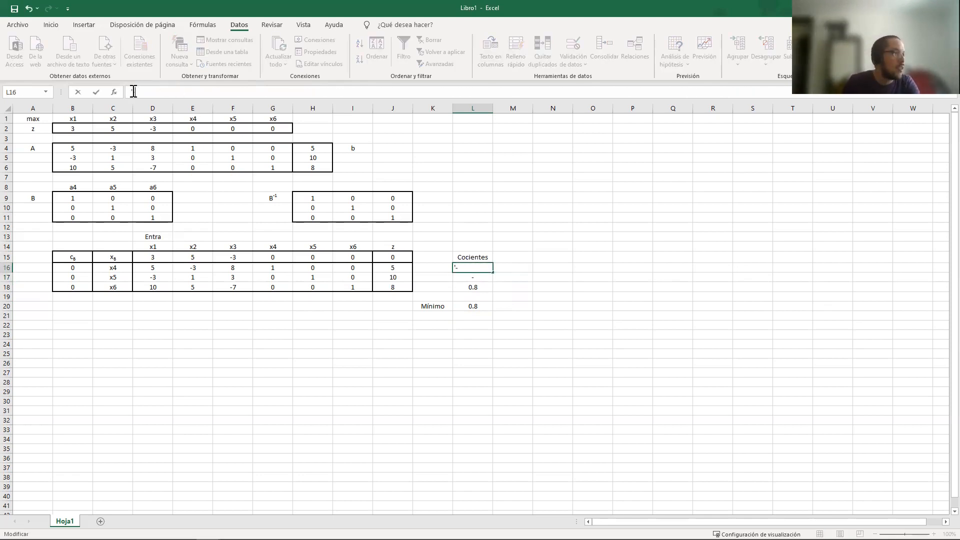
{"action": "key", "text": "Return"}
Overwrite L18 with a text dash, check the minimum in L20, and undo the test overwrites in the quotient column
{"action": "key", "text": "Down"}
{"action": "type", "text": "'-"}
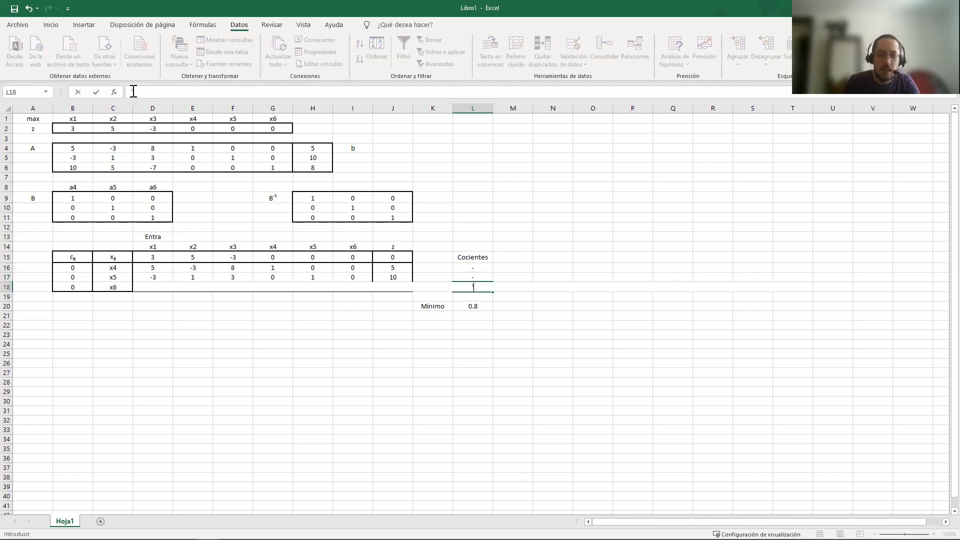
{"action": "key", "text": "Return"}
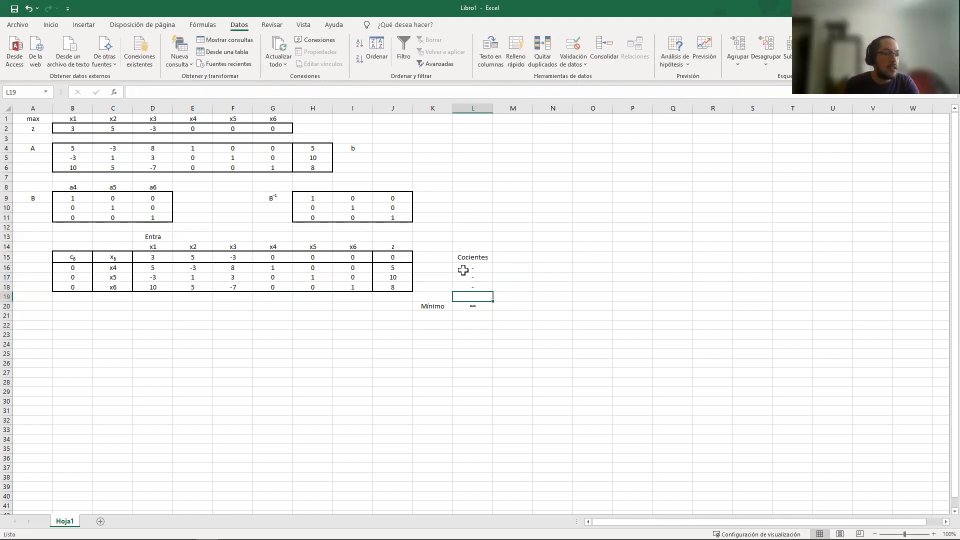
{"action": "left_click_drag", "start_coordinate": [463, 268], "coordinate": [467, 293]}
{"action": "left_click", "coordinate": [475, 307]}
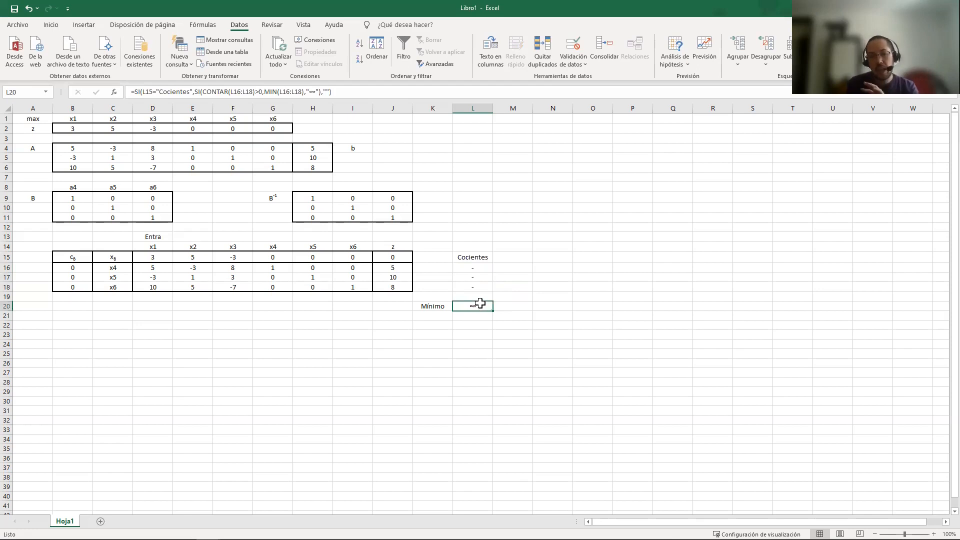
{"action": "key", "text": "ctrl+z"}
{"action": "key", "text": "ctrl+z"}
{"action": "key", "text": "ctrl+z"}
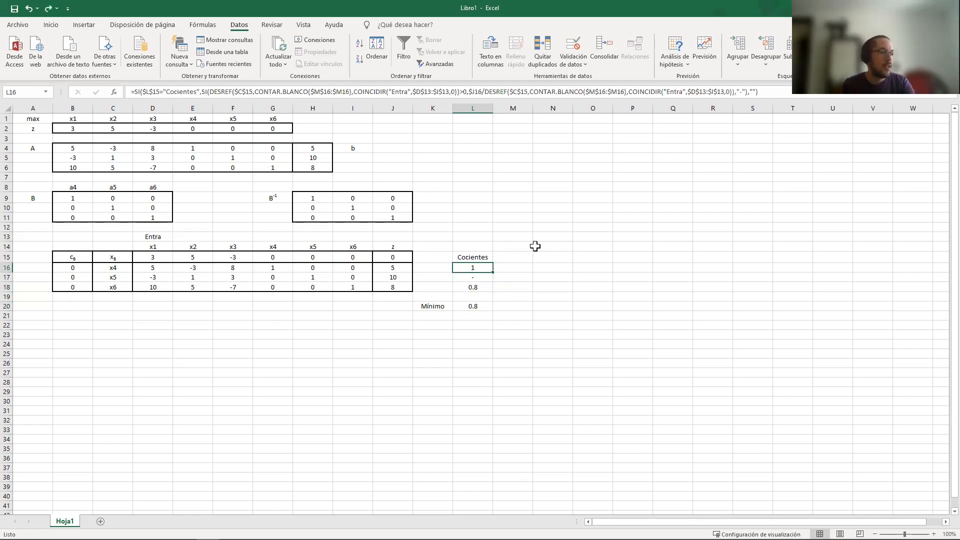
Select A16, the empty cell beside the x4 row of the tableau
{"action": "left_click", "coordinate": [515, 297]}
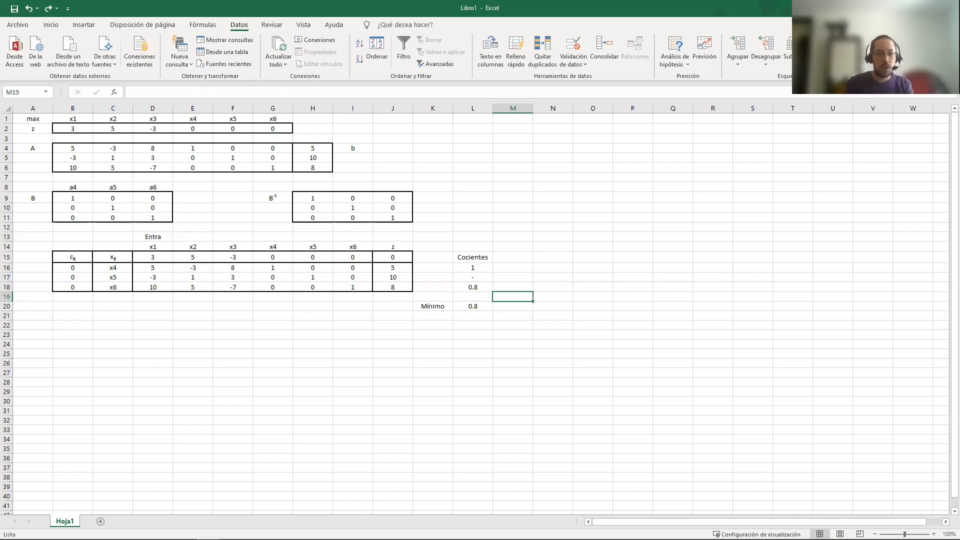
{"action": "left_click", "coordinate": [40, 269]}
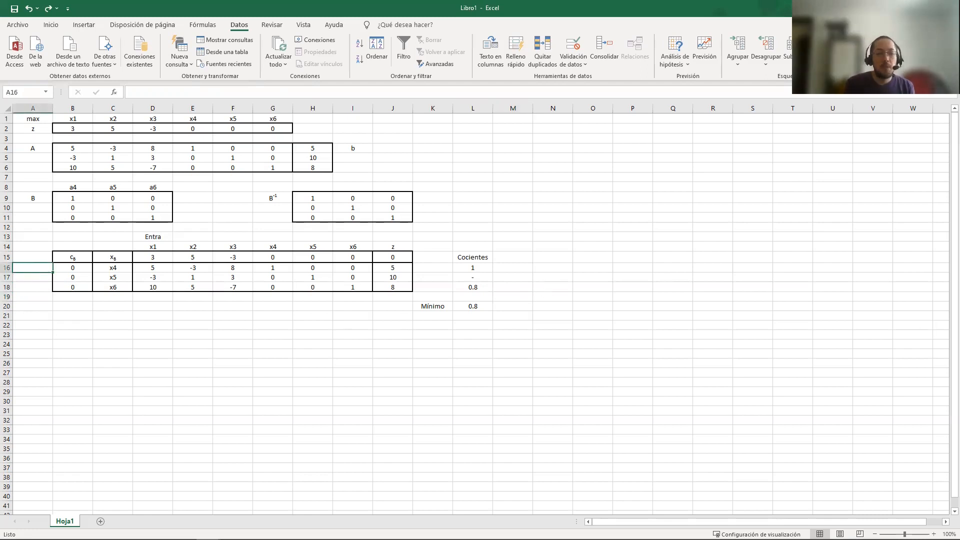
{"action": "left_click", "coordinate": [39, 268]}
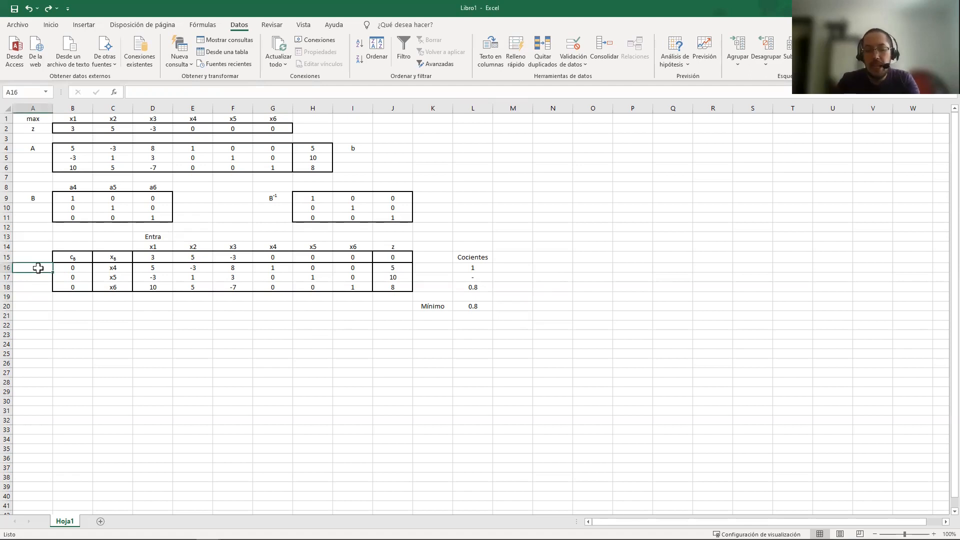
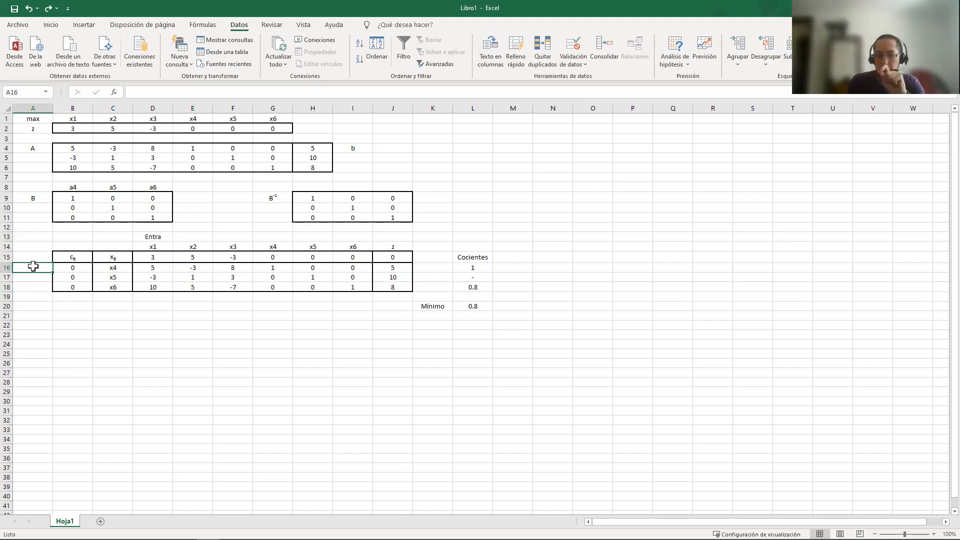
{"action": "left_click", "coordinate": [47, 277]}
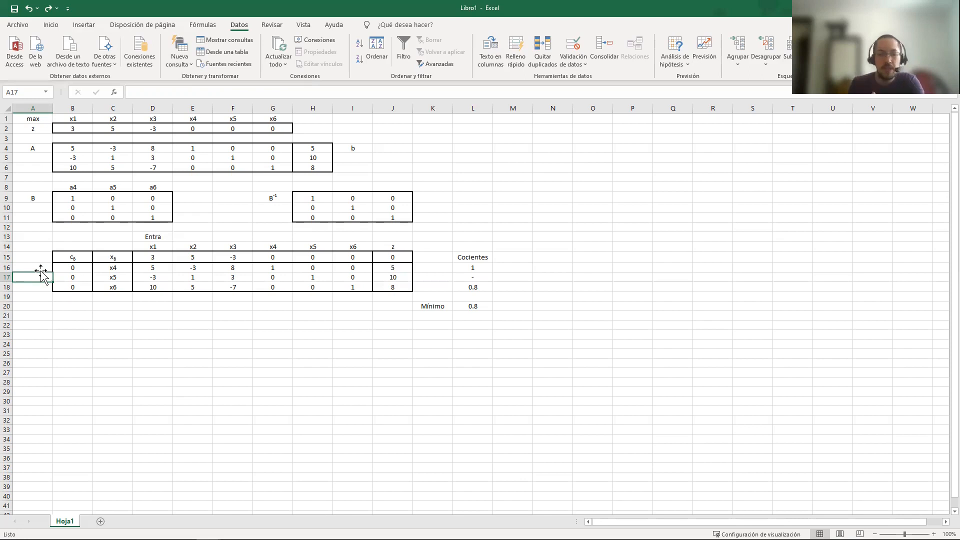
{"action": "left_click", "coordinate": [33, 268]}
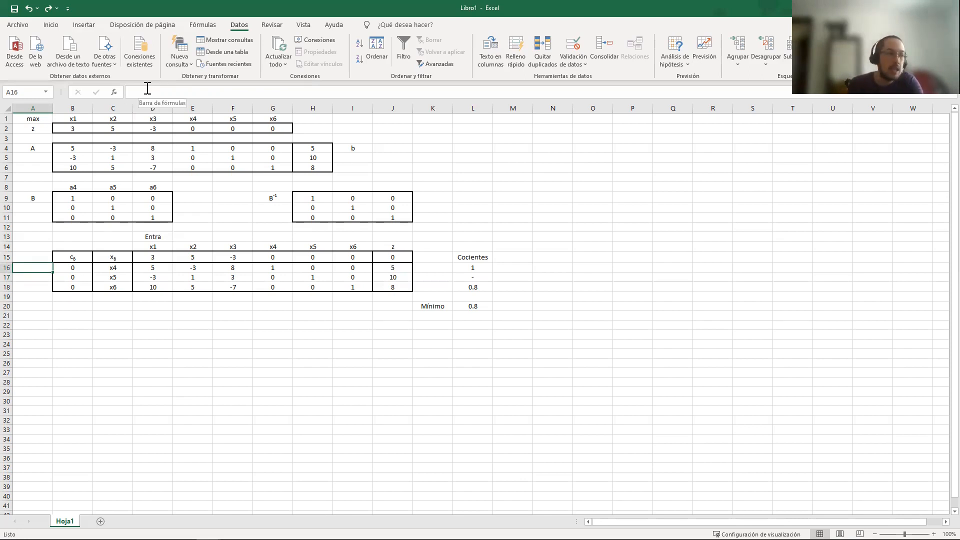
{"action": "left_click", "coordinate": [479, 266]}
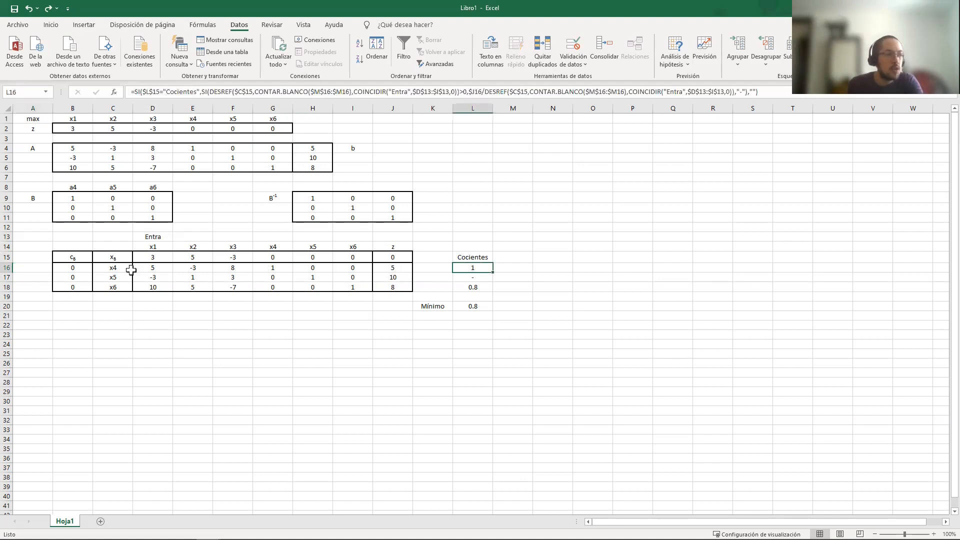
{"action": "left_click", "coordinate": [112, 269]}
{"action": "left_click", "coordinate": [481, 268]}
{"action": "left_click", "coordinate": [475, 305]}
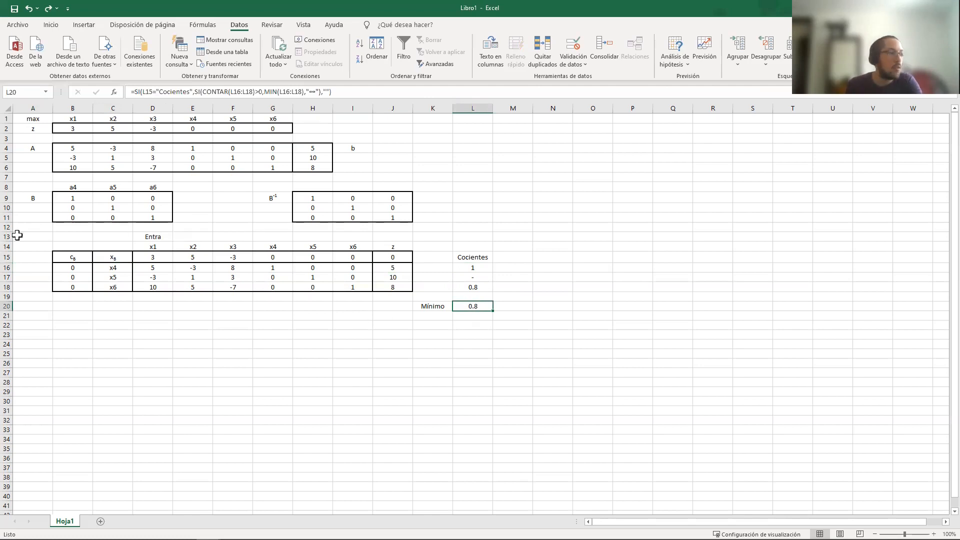
Start an SI formula in A16 with a reference to K20, the cell holding the "Mínimo" label
{"action": "left_click", "coordinate": [44, 266]}
{"action": "left_click", "coordinate": [158, 90]}
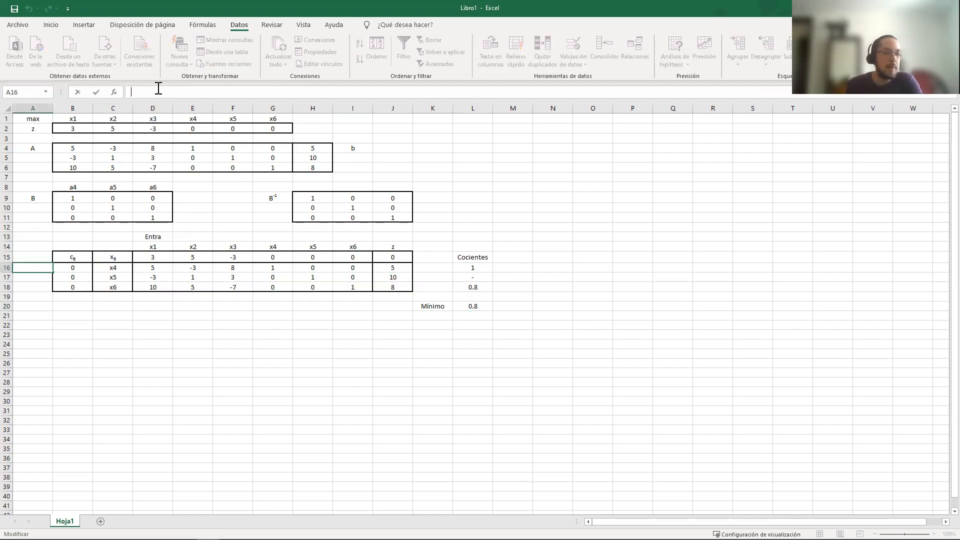
{"action": "type", "text": "="}
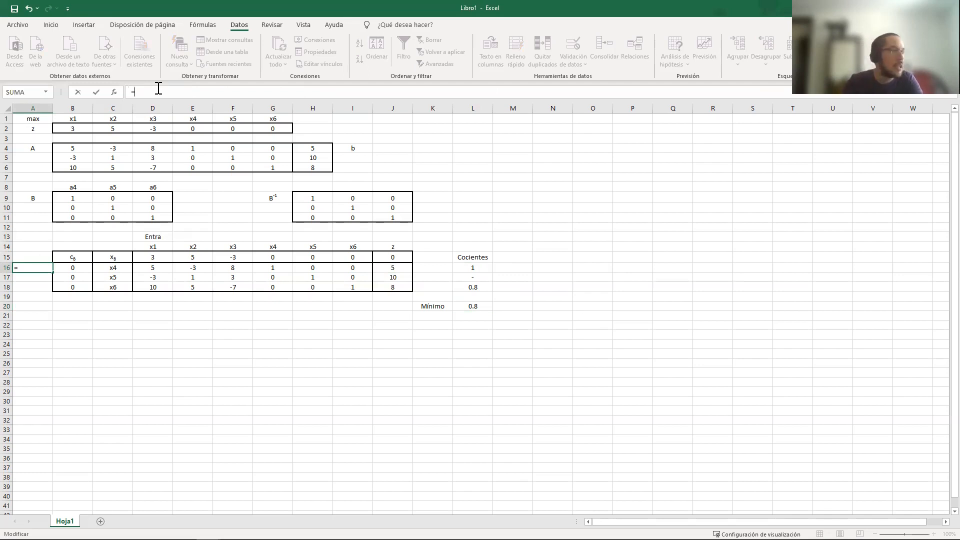
{"action": "type", "text": "SI("}
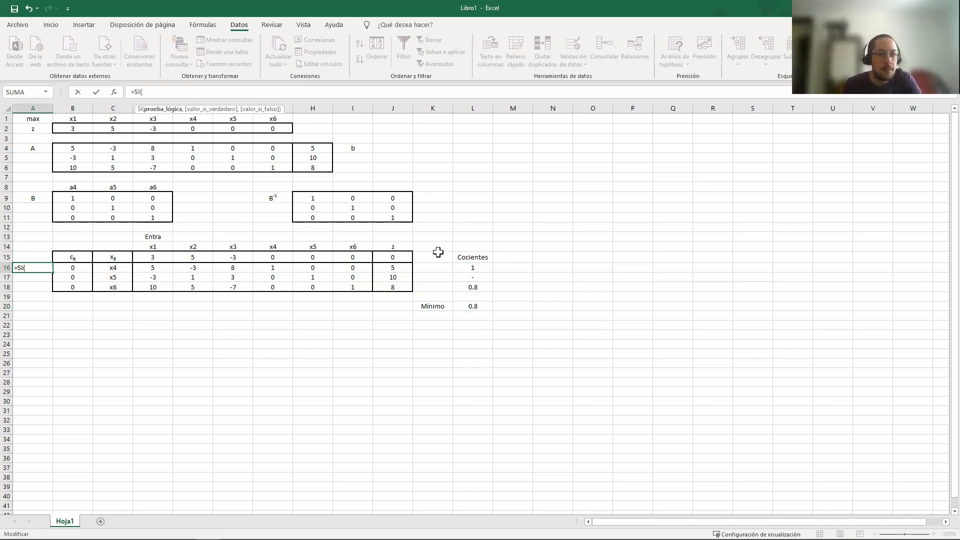
{"action": "left_click", "coordinate": [434, 306]}
Make the K20 reference fully absolute and complete the first condition in A16 as $K$20="Mínimo"
{"action": "left_click", "coordinate": [145, 93]}
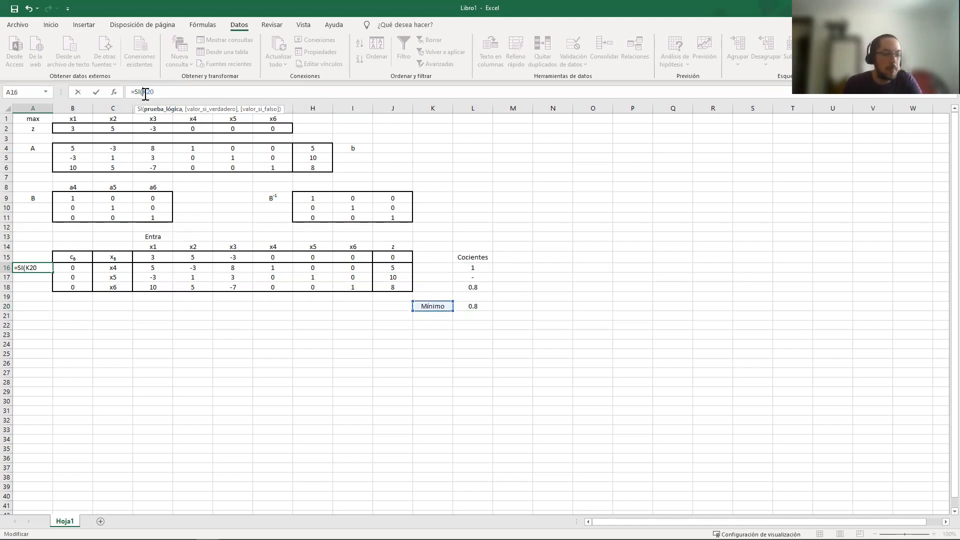
{"action": "type", "text": "\""}
{"action": "key", "text": "BackSpace"}
{"action": "type", "text": "$"}
{"action": "key", "text": "Right"}
{"action": "type", "text": "$"}
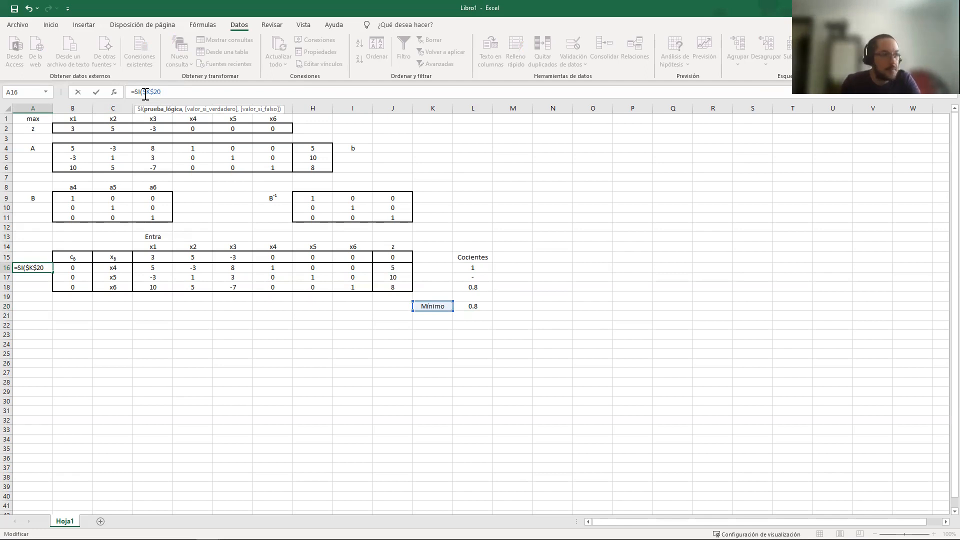
{"action": "type", "text": "\"Mín"}
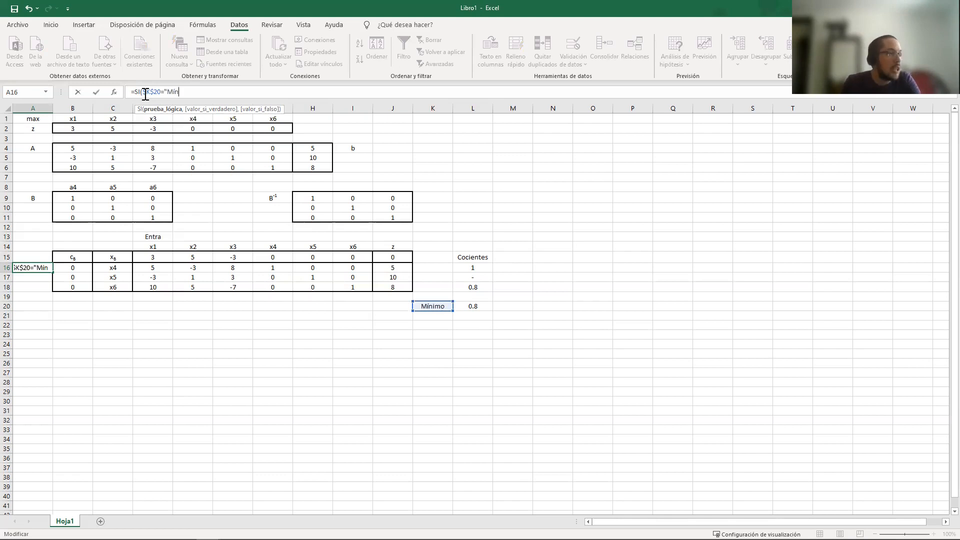
{"action": "type", "text": "imo\""}
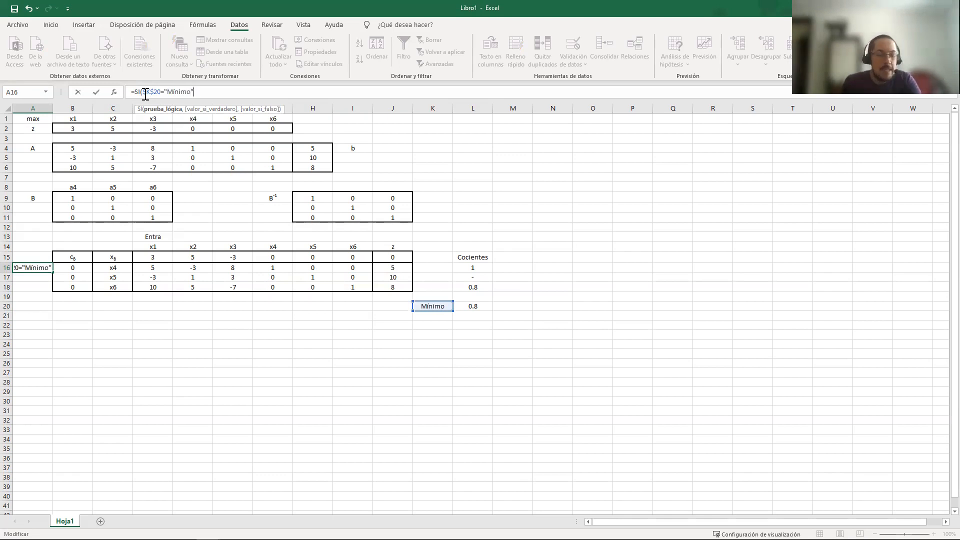
{"action": "type", "text": ","}
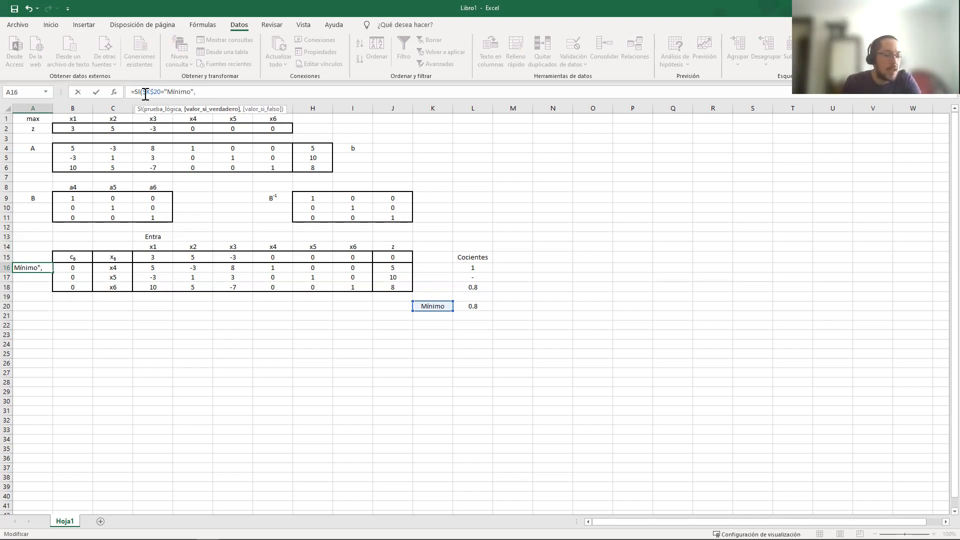
{"action": "type", "text": "SI("}
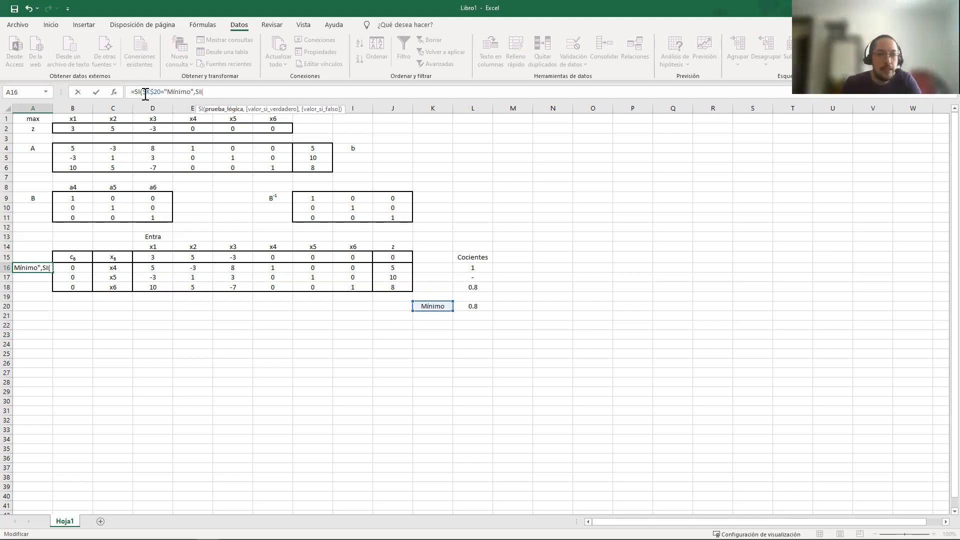
Nest a second SI as the true value in A16, testing whether the quotient L16 equals the minimum L20
{"action": "left_click", "coordinate": [478, 268]}
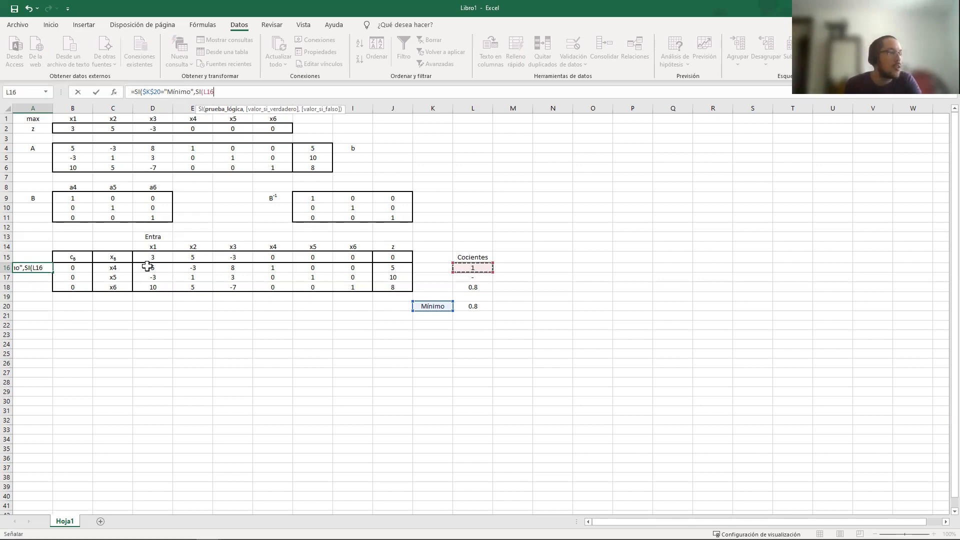
{"action": "type", "text": "="}
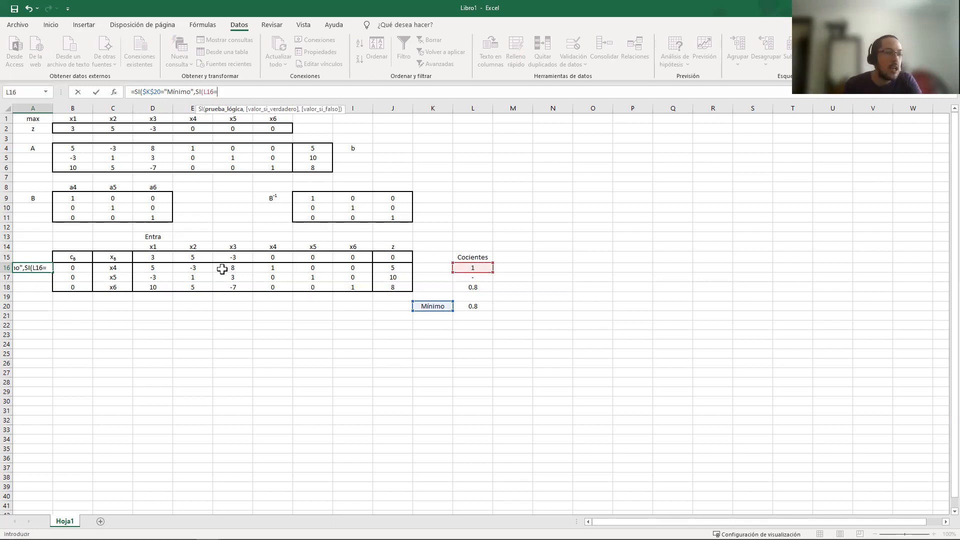
{"action": "left_click", "coordinate": [477, 306]}
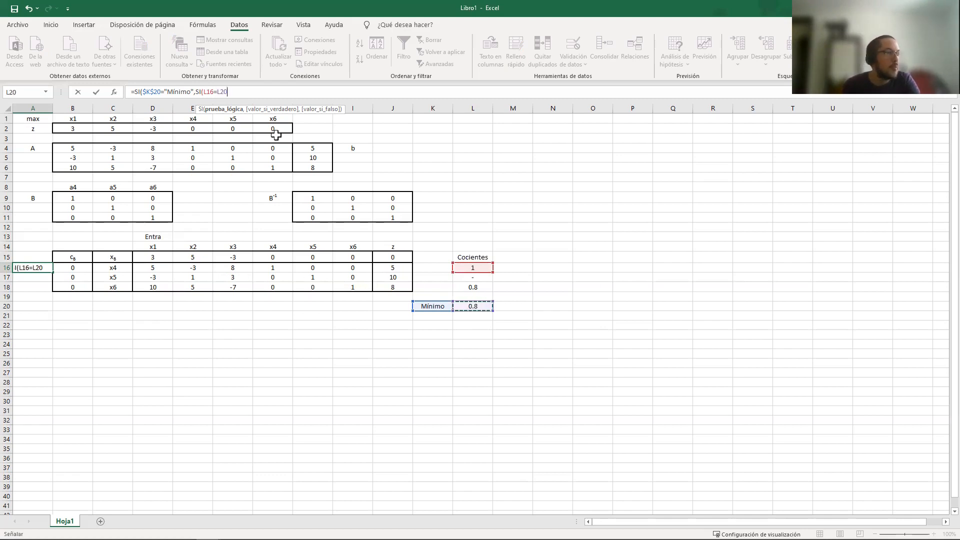
Fix the nested condition's references in A16 as $L16=$L$20
{"action": "left_click", "coordinate": [218, 94]}
{"action": "type", "text": "$"}
{"action": "key", "text": "Right"}
{"action": "type", "text": "$"}
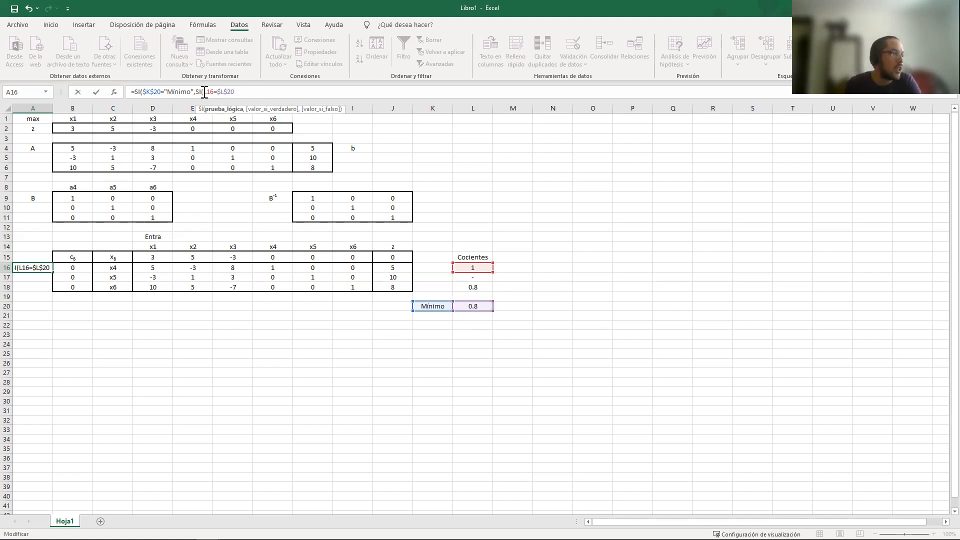
{"action": "left_click", "coordinate": [205, 93]}
{"action": "type", "text": "$"}
{"action": "key", "text": "Right"}
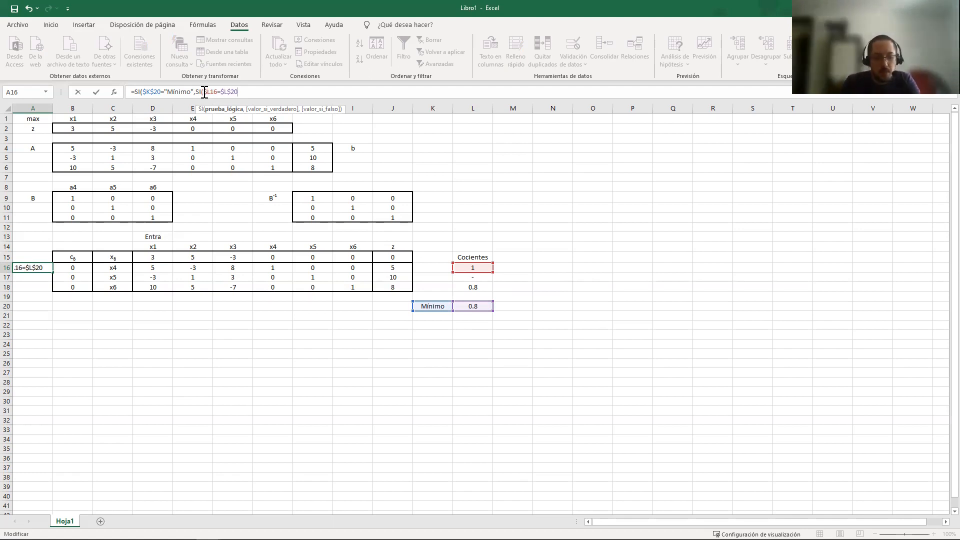
Return "Sale" when the nested condition holds and empty text in both false cases, and enter the A16 formula
{"action": "type", "text": ",\"Sale\",\"\""}
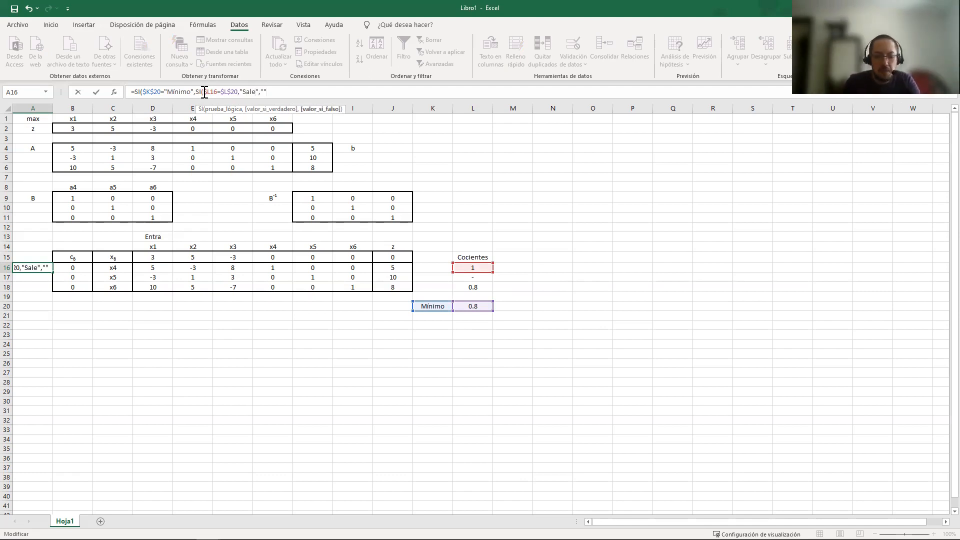
{"action": "type", "text": "),\""}
{"action": "type", "text": "\""}
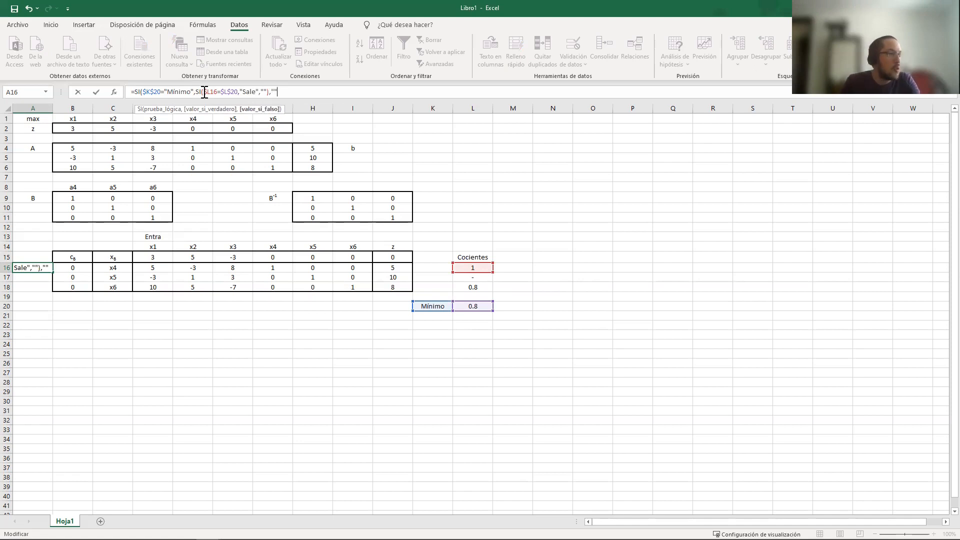
{"action": "type", "text": ")"}
{"action": "key", "text": "Return"}
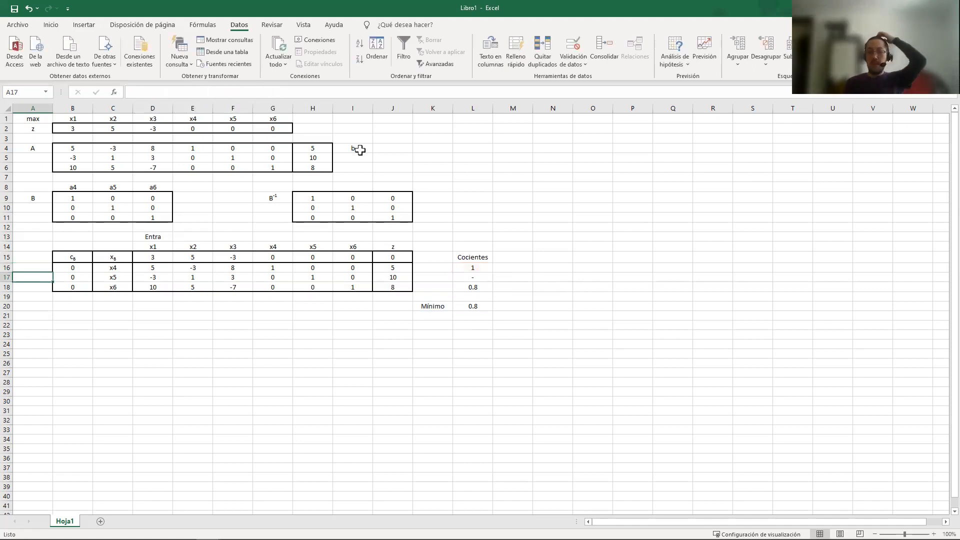
Overwrite the quotient in L16 with 0.8 to test the leaving-variable formula in A16
{"action": "left_click", "coordinate": [35, 267]}
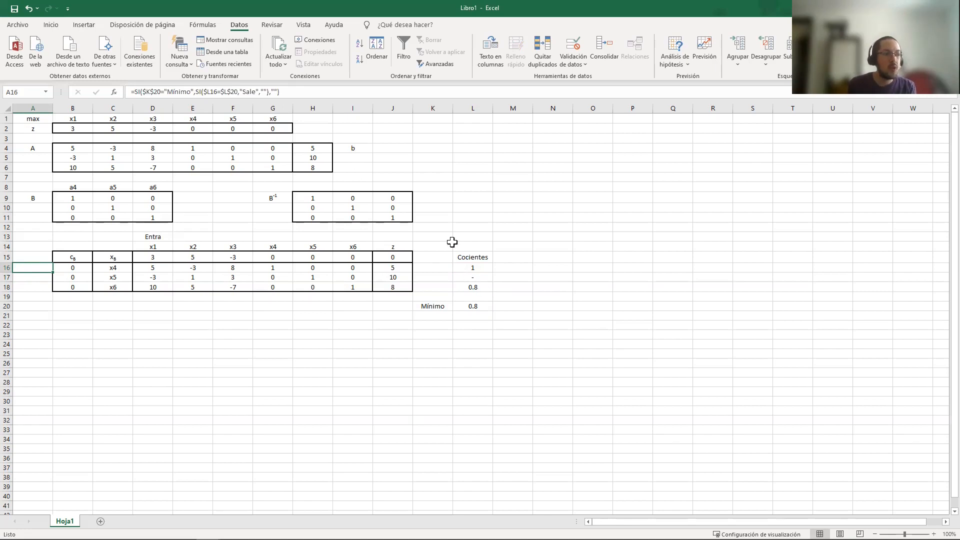
{"action": "left_click", "coordinate": [488, 306]}
{"action": "left_click", "coordinate": [488, 268]}
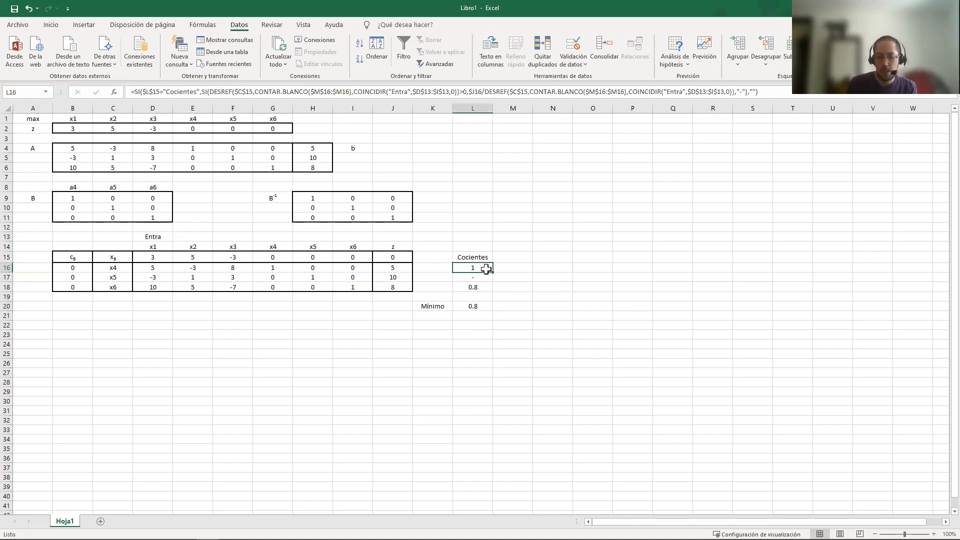
{"action": "type", "text": "0.8"}
{"action": "key", "text": "Return"}
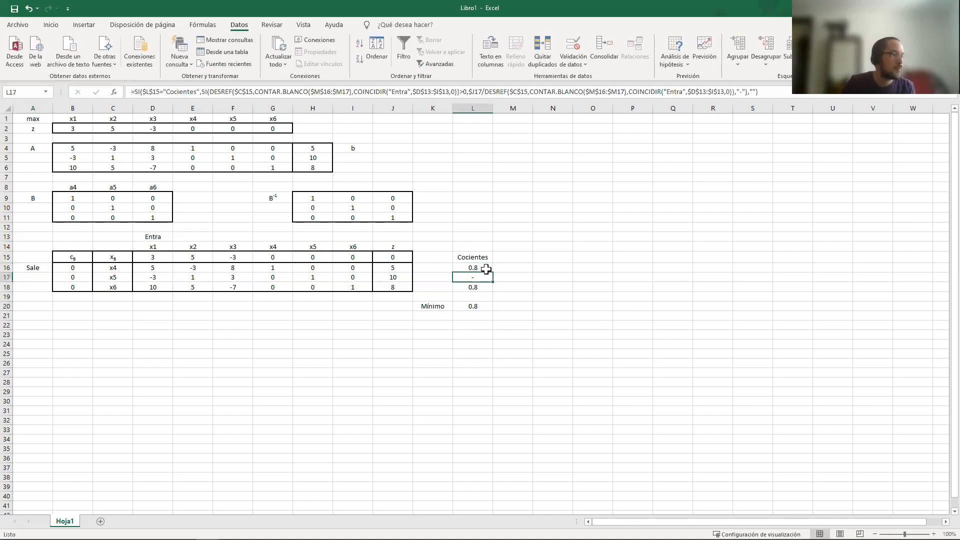
Overwrite L16 with 0.5 as a second test of the leaving-variable formula, and undo the test overwrites
{"action": "left_click", "coordinate": [486, 269]}
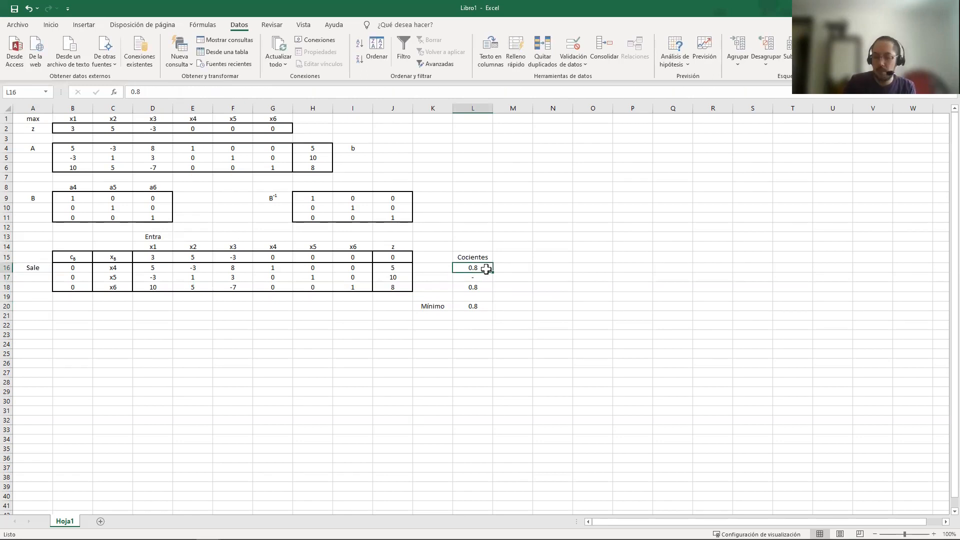
{"action": "type", "text": "0.5"}
{"action": "key", "text": "Return"}
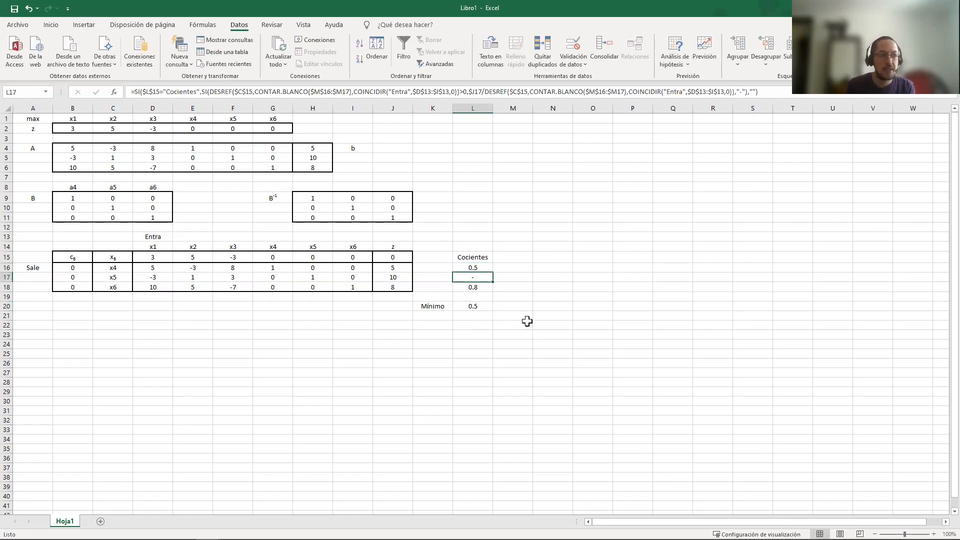
{"action": "key", "text": "Up"}
{"action": "key", "text": "ctrl+z"}
Start an SI formula in A17, beside the x5 row, with an empty Y function as its condition
{"action": "left_click", "coordinate": [33, 278]}
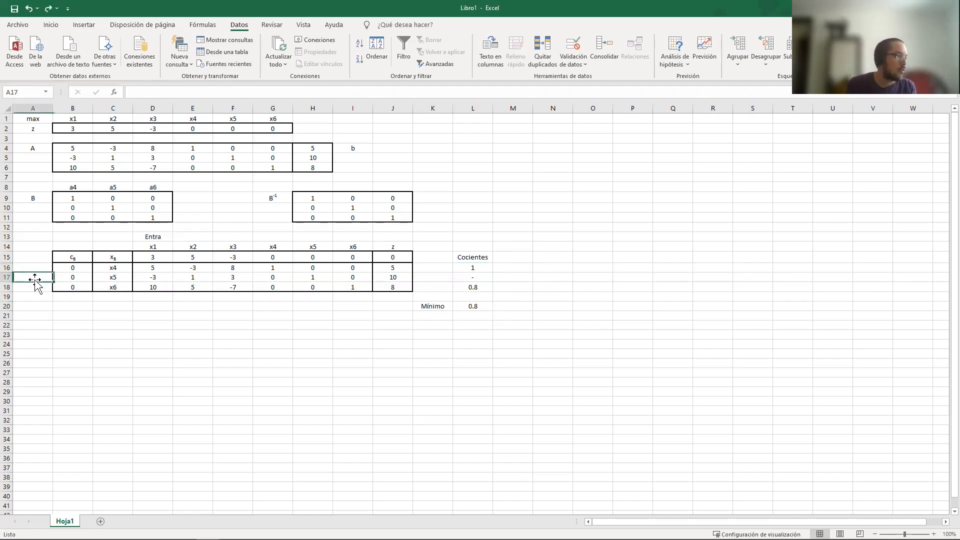
{"action": "key", "text": "alt+Tab"}
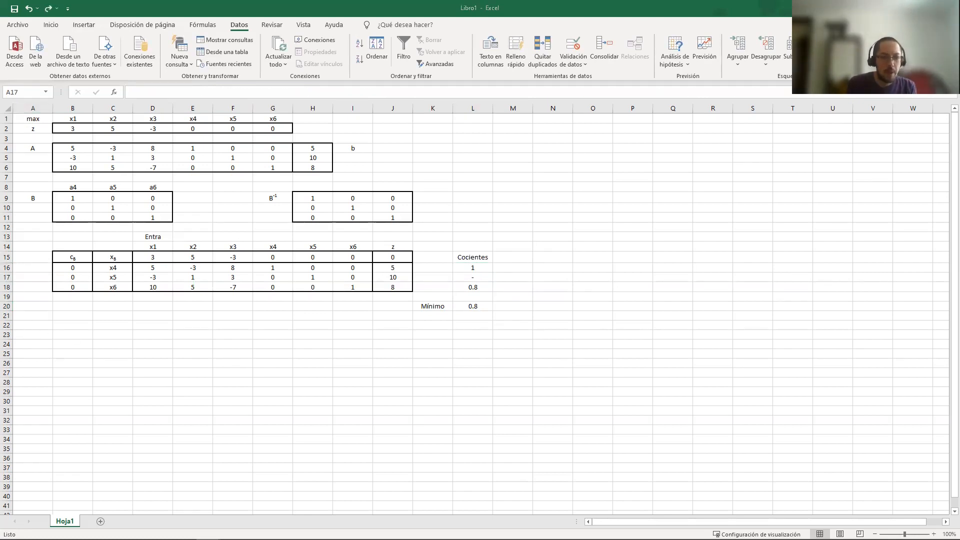
{"action": "left_click", "coordinate": [44, 277]}
{"action": "type", "text": "="}
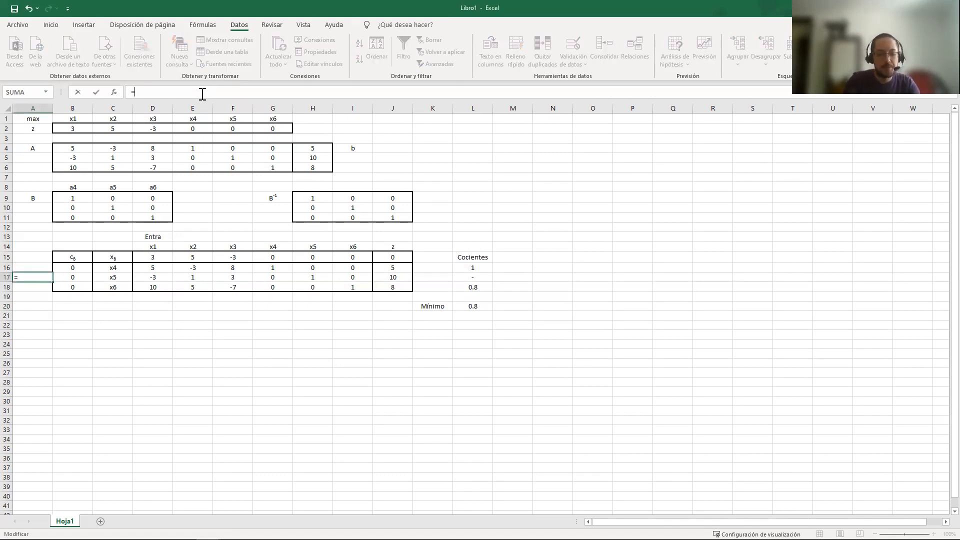
{"action": "type", "text": "SI()"}
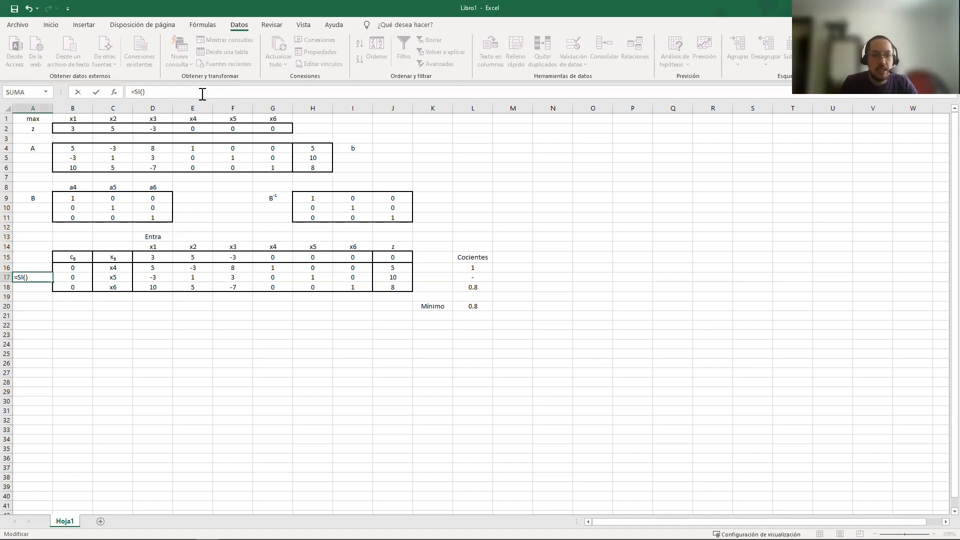
{"action": "key", "text": "Left"}
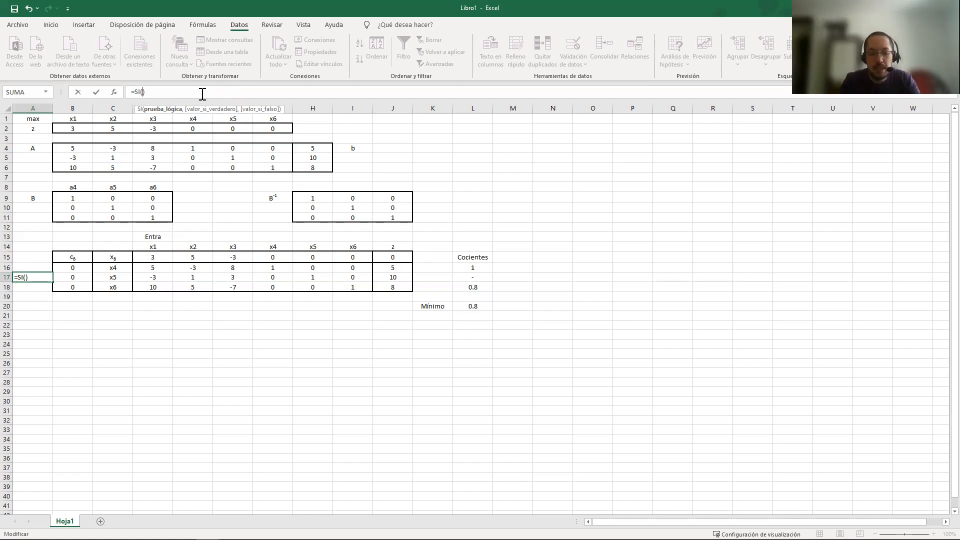
{"action": "type", "text": "Y"}
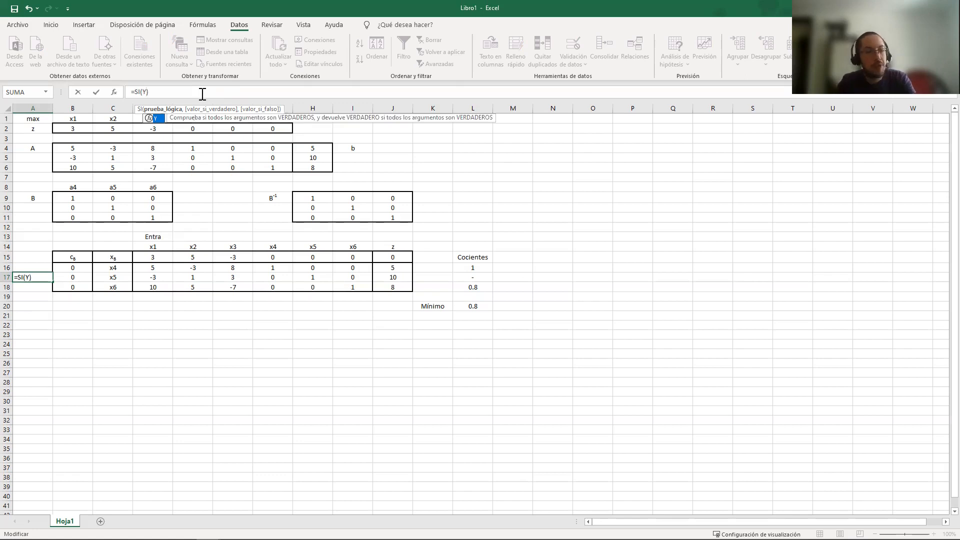
{"action": "type", "text": "()"}
{"action": "key", "text": "Left"}
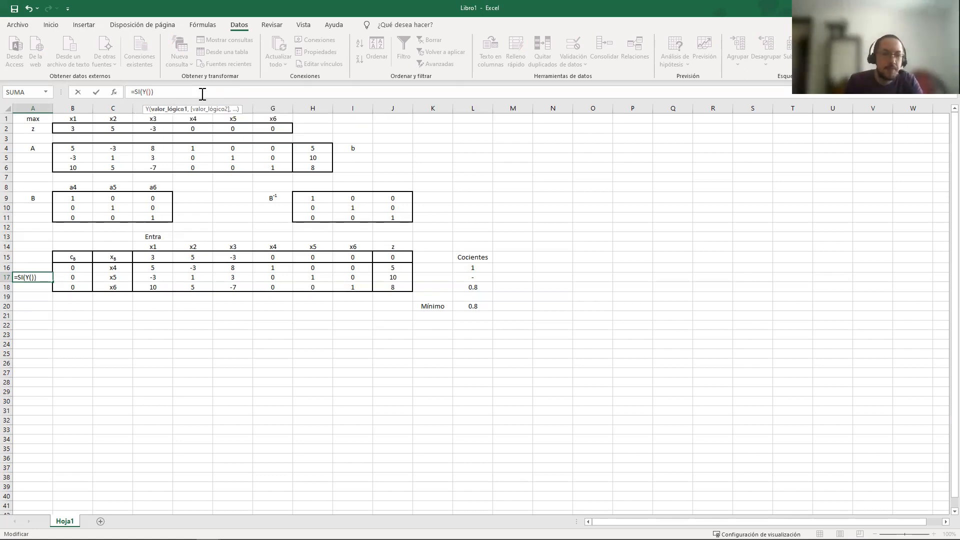
Add a CONTAR.SI count over the range A16:A16 as the first Y condition of the A17 formula
{"action": "type", "text": "CONTAR"}
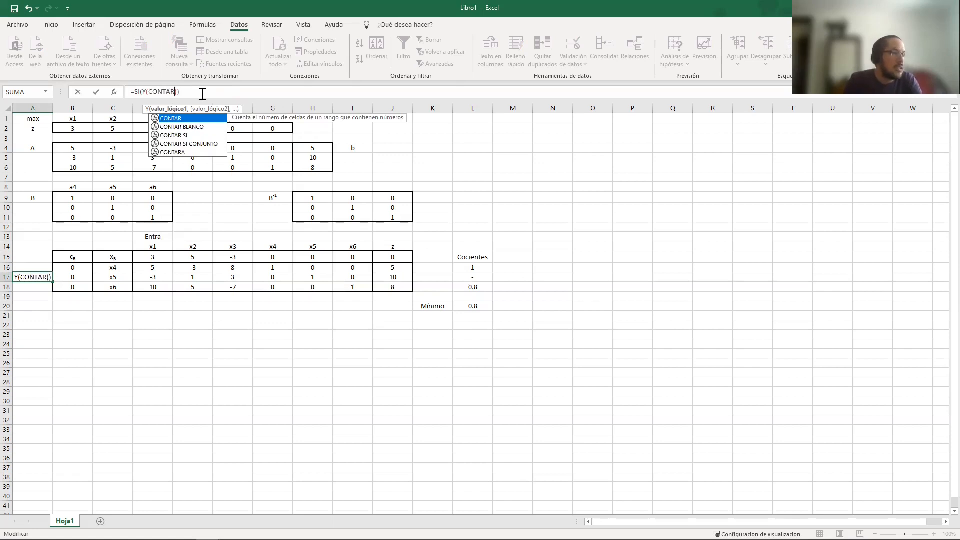
{"action": "double_click", "coordinate": [173, 135]}
{"action": "left_click", "coordinate": [27, 268]}
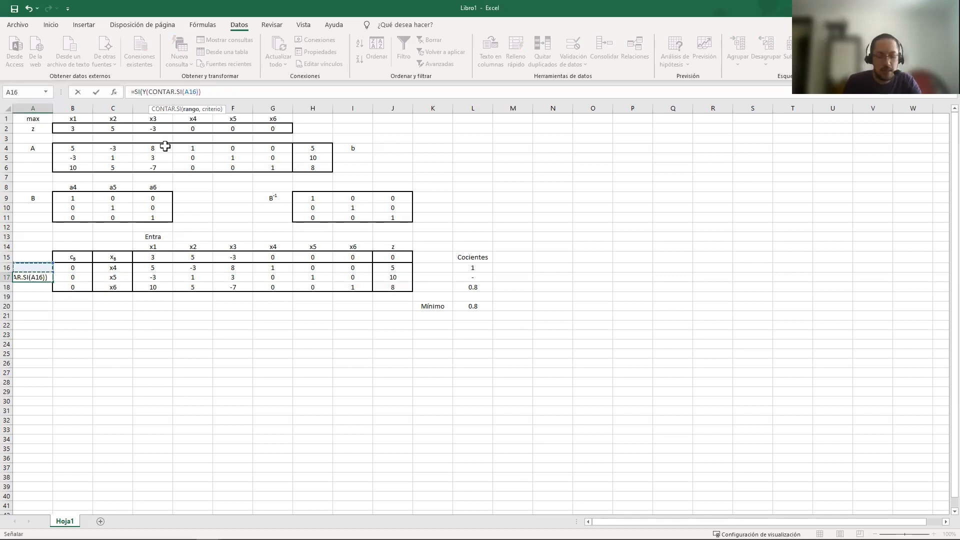
{"action": "type", "text": ":A16A16"}
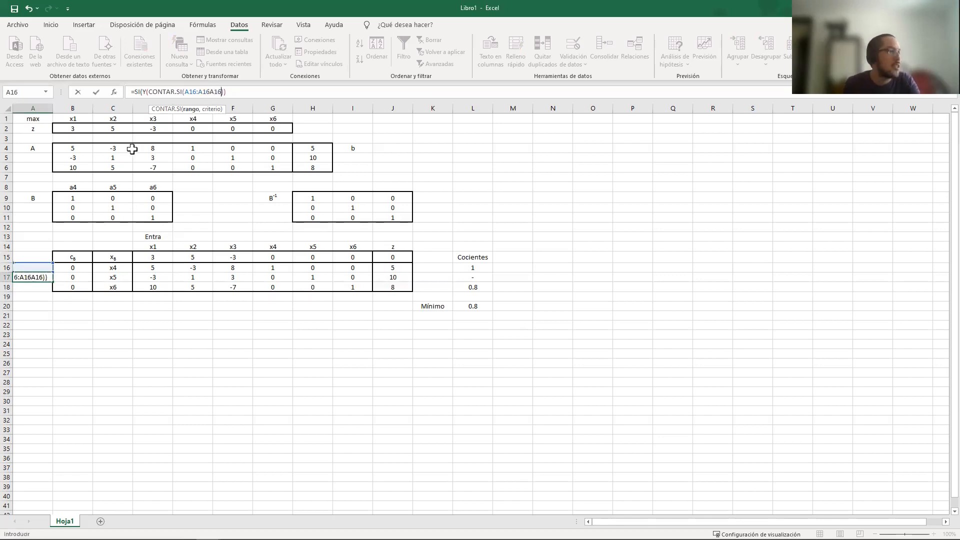
{"action": "left_click", "coordinate": [220, 92]}
{"action": "key", "text": "BackSpace"}
{"action": "key", "text": "BackSpace"}
{"action": "key", "text": "BackSpace"}
Anchor the CONTAR.SI range as $A$16:$A16 so only its end row can shift
{"action": "left_click", "coordinate": [187, 92]}
{"action": "type", "text": "$"}
{"action": "key", "text": "Right"}
{"action": "type", "text": "$"}
{"action": "key", "text": "Right"}
{"action": "type", "text": "$"}
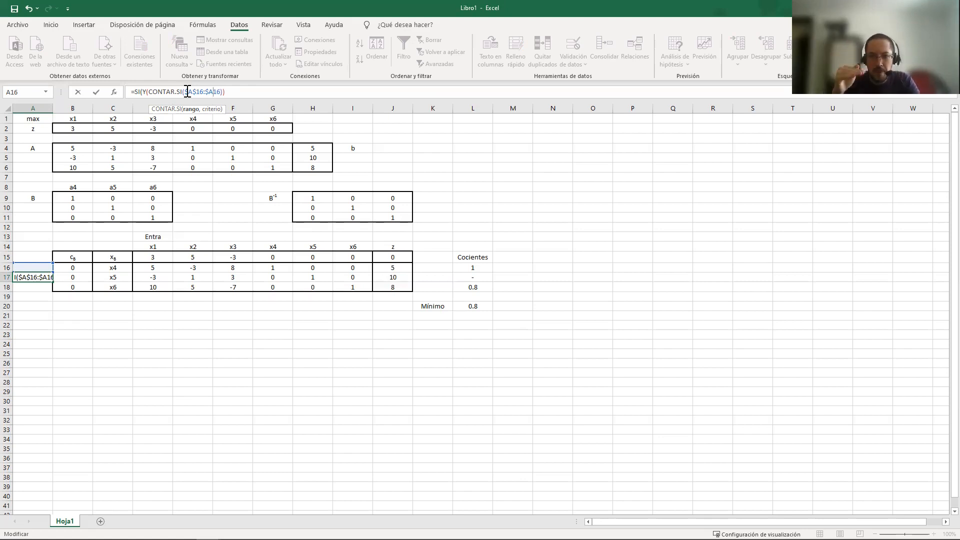
Set the CONTAR.SI criterion to "Sale" and require the count to be less than 1
{"action": "left_click", "coordinate": [221, 92]}
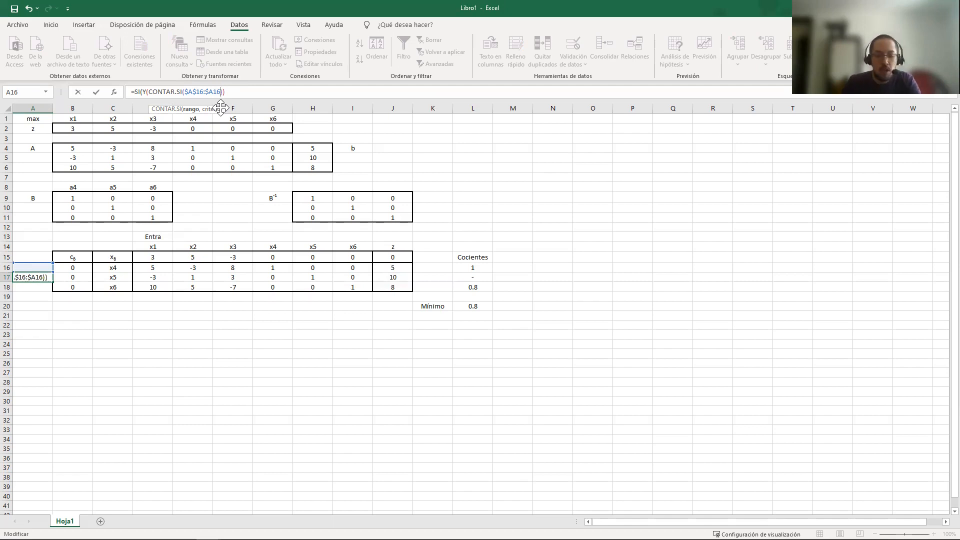
{"action": "type", "text": ",\"Sale"}
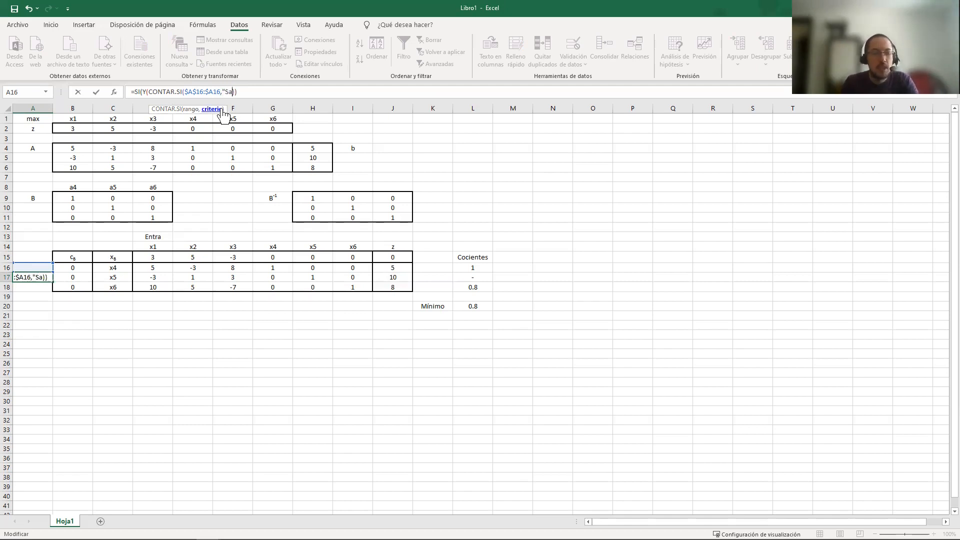
{"action": "type", "text": "\")"}
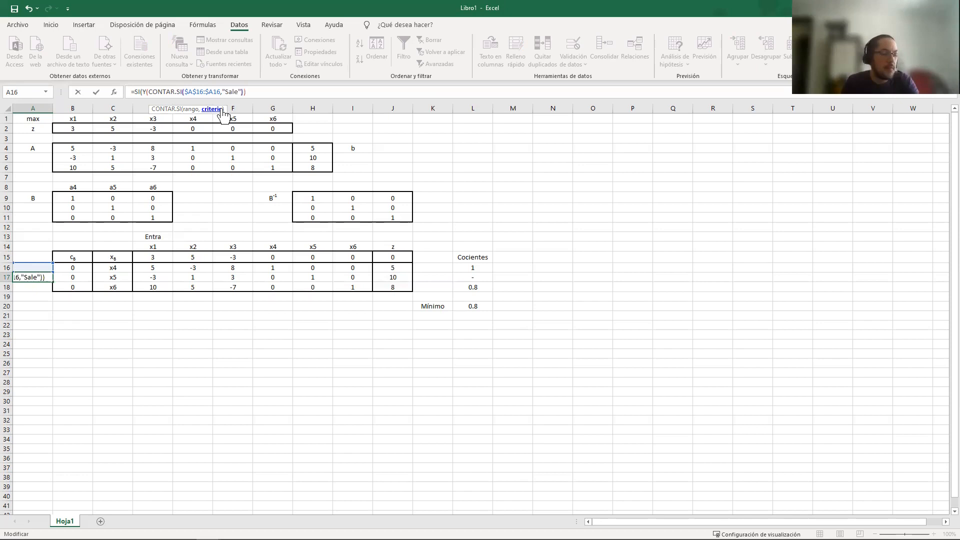
{"action": "type", "text": "<1"}
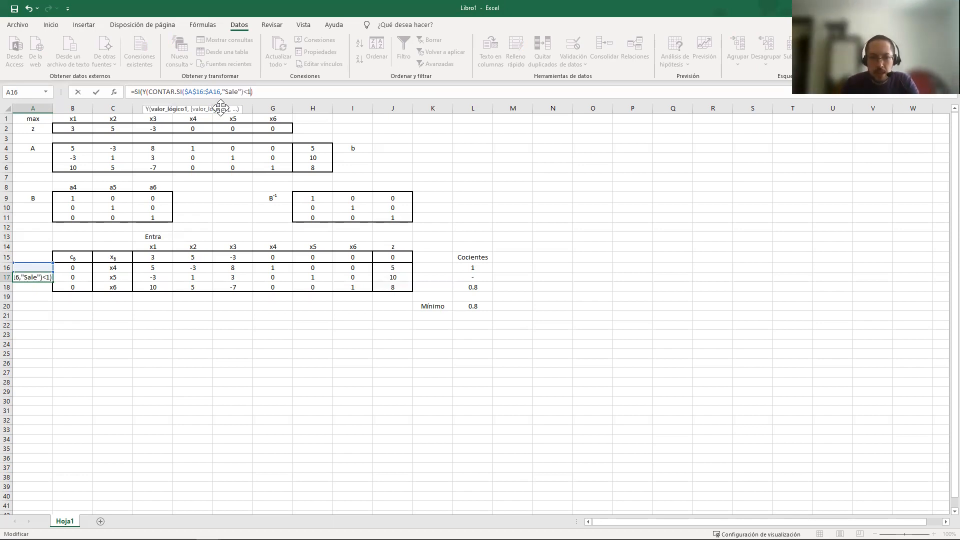
{"action": "type", "text": ","}
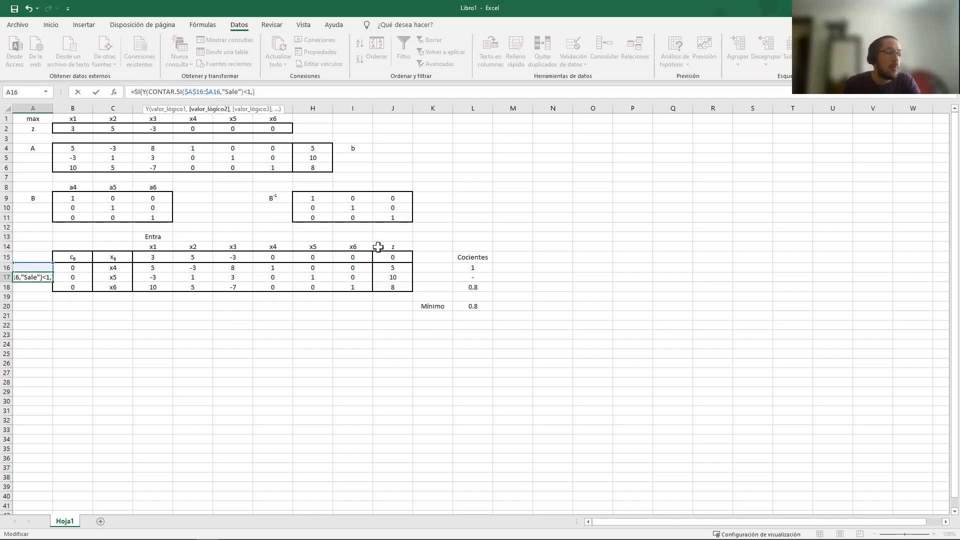
Add $K$20="Mínimo" as the second Y condition and close the Y function
{"action": "left_click", "coordinate": [435, 309]}
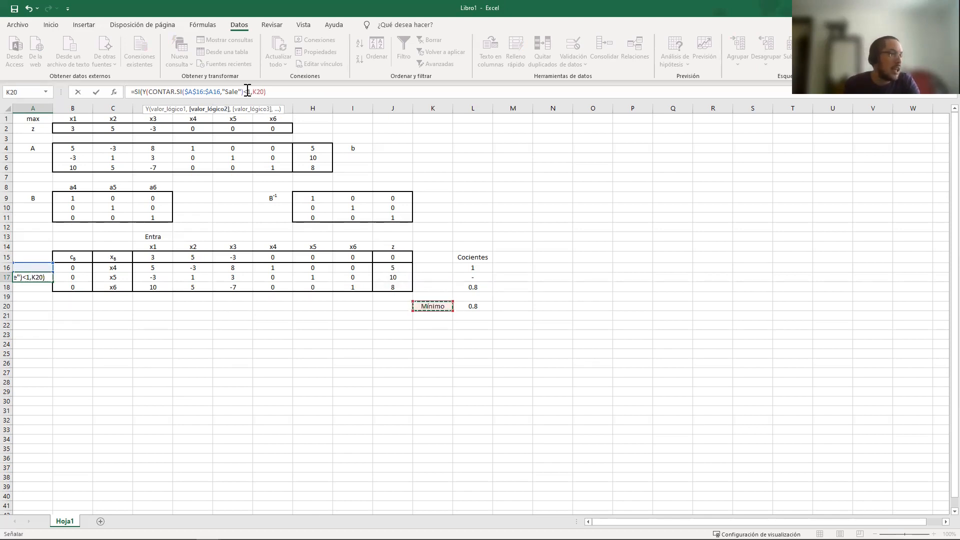
{"action": "type", "text": "$"}
{"action": "key", "text": "Right"}
{"action": "type", "text": "$20=\"Mínimo\""}
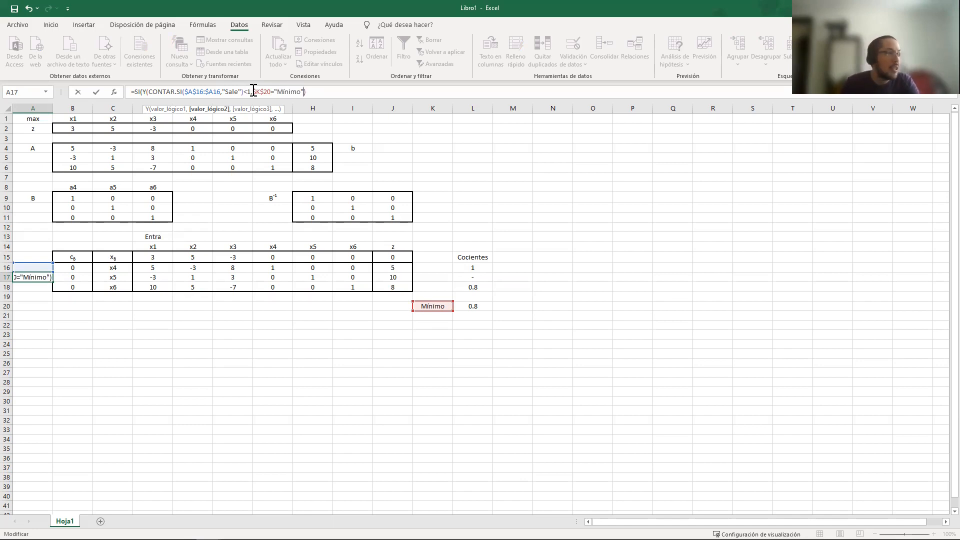
{"action": "key", "text": "Right"}
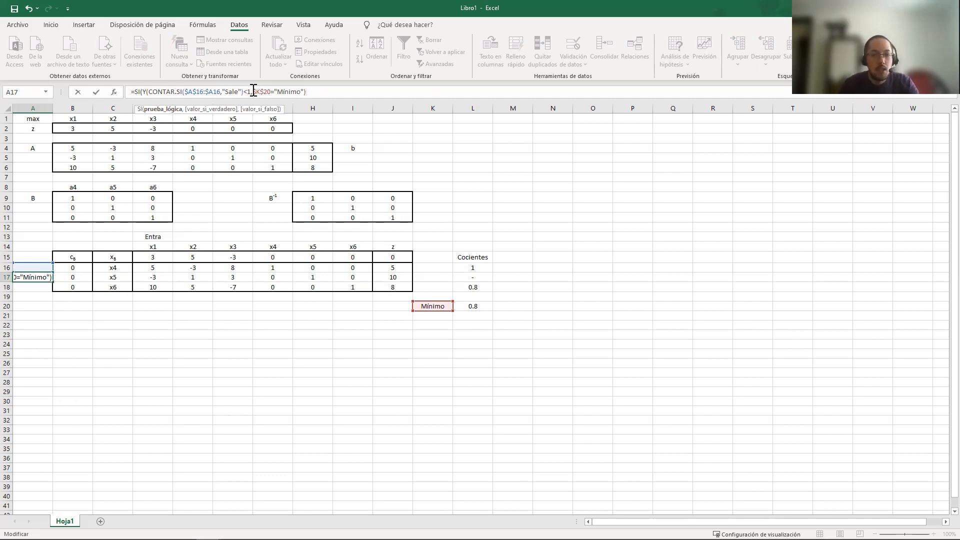
Nest an SI as the true case that tests whether quotient L17 equals the minimum in L20
{"action": "type", "text": ","}
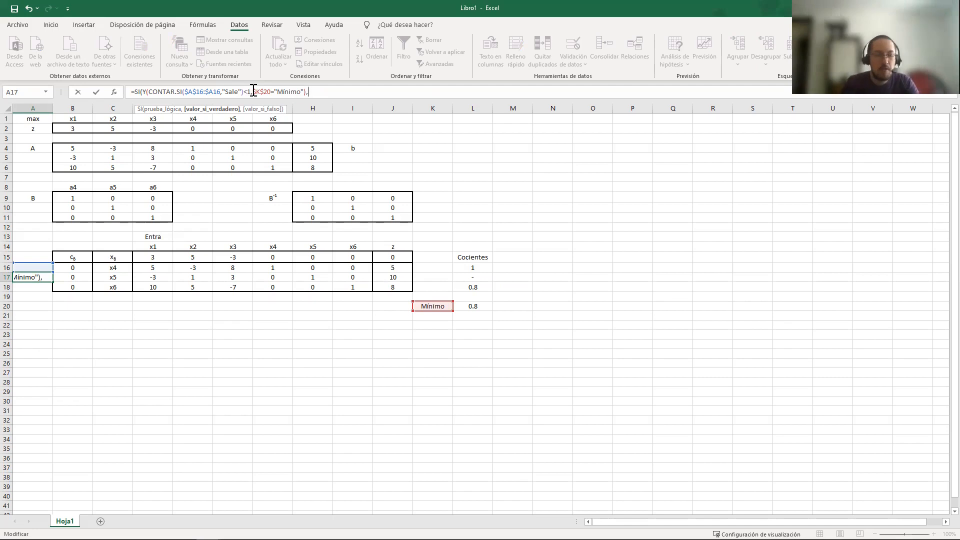
{"action": "type", "text": "SI("}
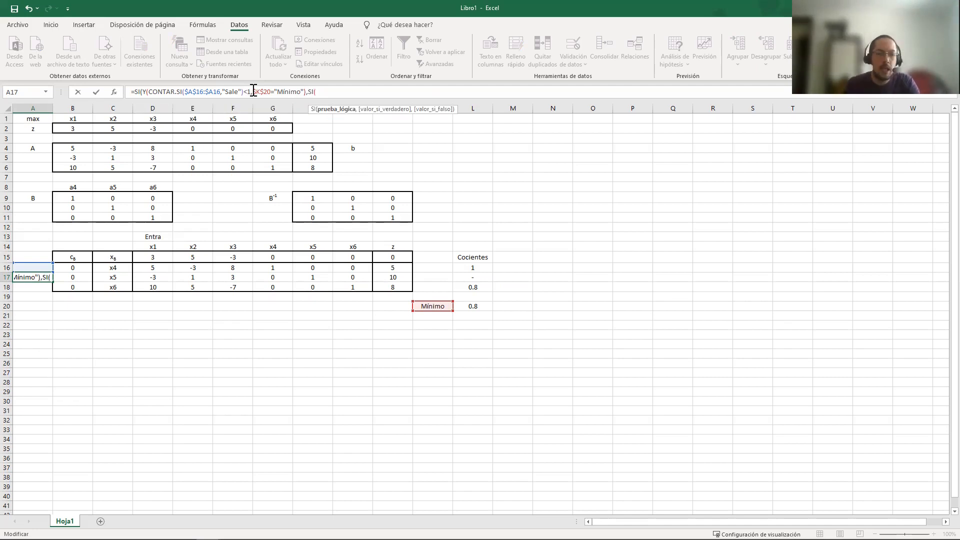
{"action": "left_click", "coordinate": [478, 278]}
{"action": "type", "text": "="}
{"action": "left_click", "coordinate": [475, 306]}
Anchor the references of the nested comparison as $L17=$L$20
{"action": "left_click", "coordinate": [331, 92]}
{"action": "type", "text": "$A$"}
{"action": "key", "text": "Right"}
{"action": "type", "text": "$"}
{"action": "key", "text": "Right"}
{"action": "key", "text": "Right"}
Return "Sale" when the nested comparison holds and empty text in both false cases, and enter the A17 formula
{"action": "type", "text": ","}
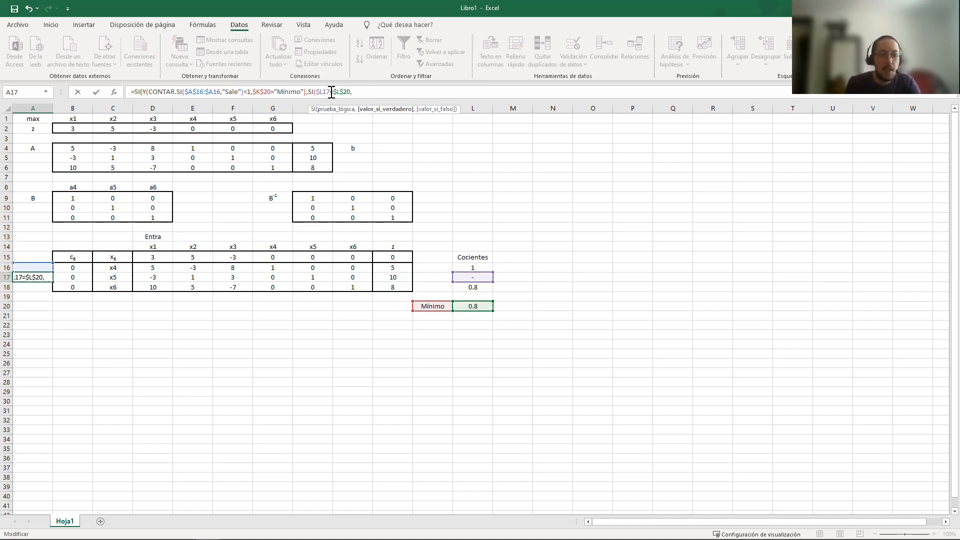
{"action": "type", "text": "\"Sale\""}
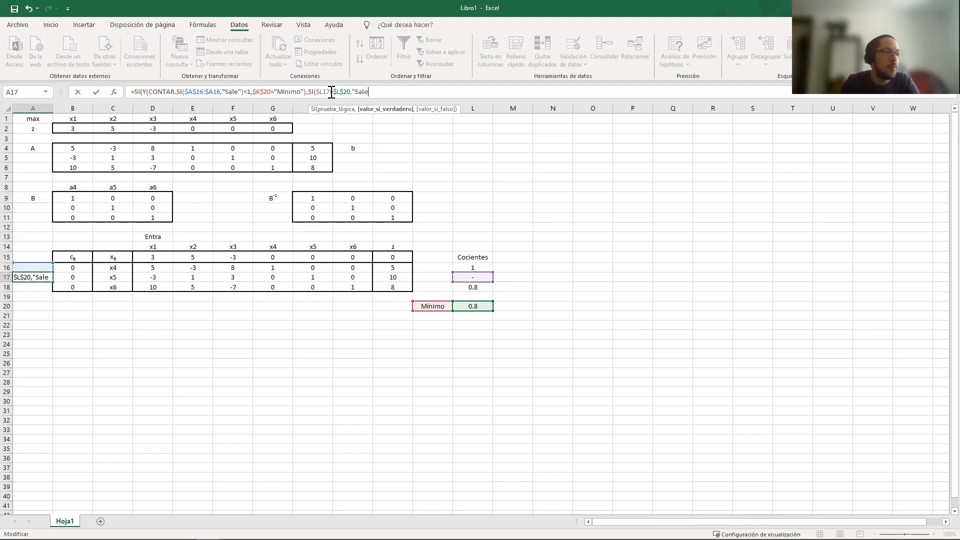
{"action": "type", "text": ",\"\""}
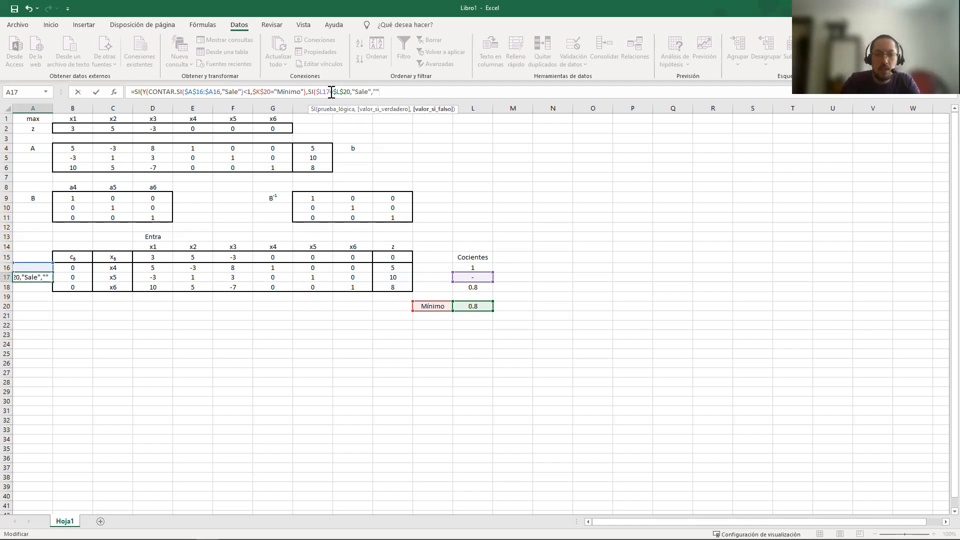
{"action": "type", "text": "),\"\""}
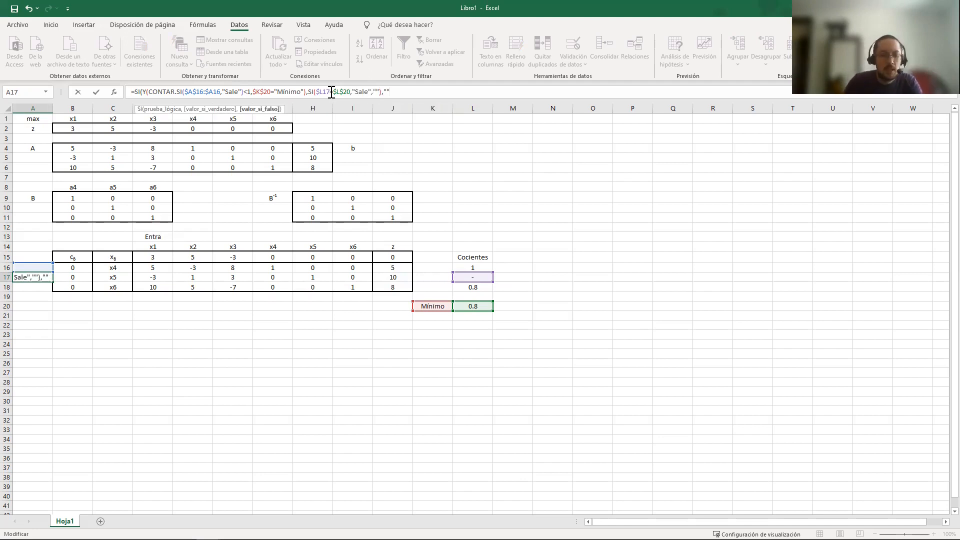
{"action": "key", "text": "Return"}
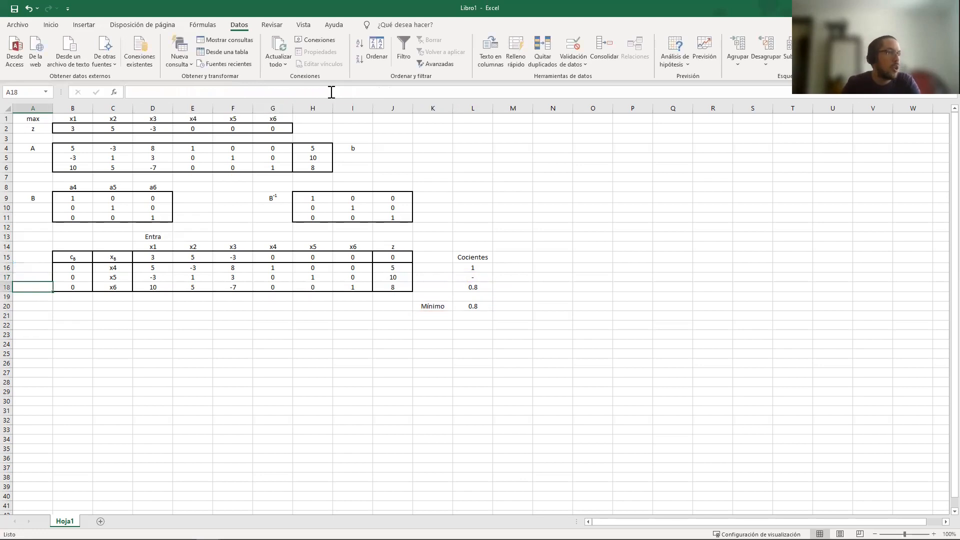
Copy the A17 formula into A18 beside the last basic variable and check the formulas in A16 and A18
{"action": "left_click", "coordinate": [34, 277]}
{"action": "key", "text": "ctrl+c"}
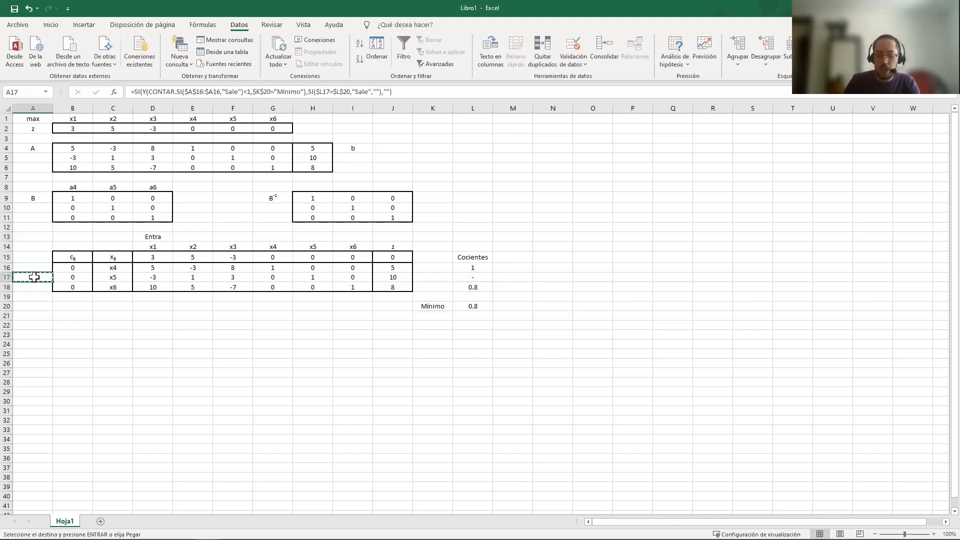
{"action": "key", "text": "shift+Down"}
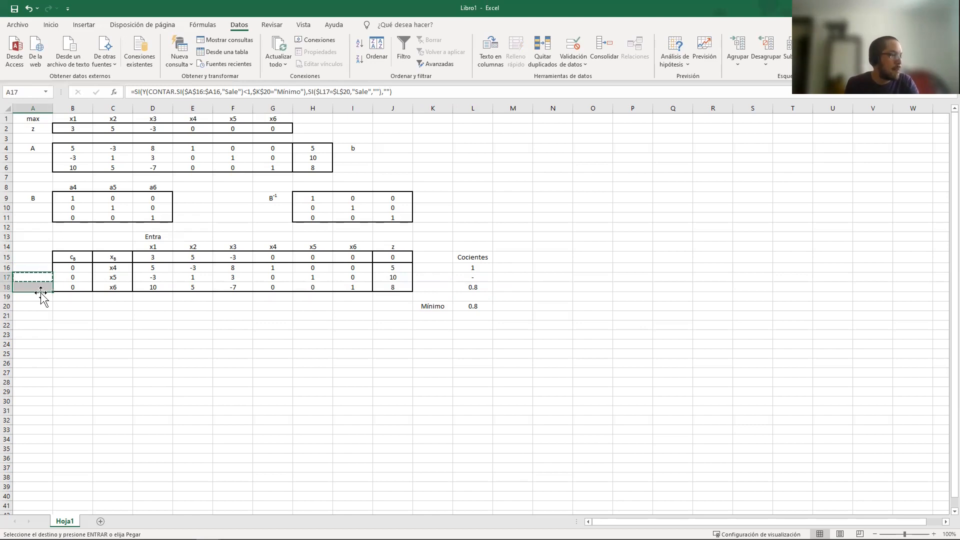
{"action": "right_click", "coordinate": [41, 287]}
{"action": "left_click", "coordinate": [100, 90]}
{"action": "key", "text": "Escape"}
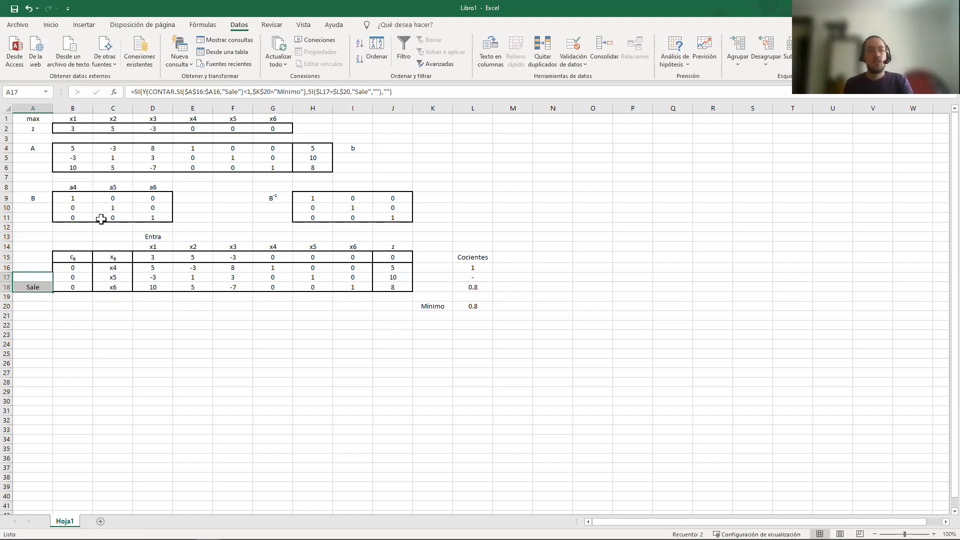
{"action": "left_click", "coordinate": [30, 268]}
{"action": "left_click", "coordinate": [36, 288]}
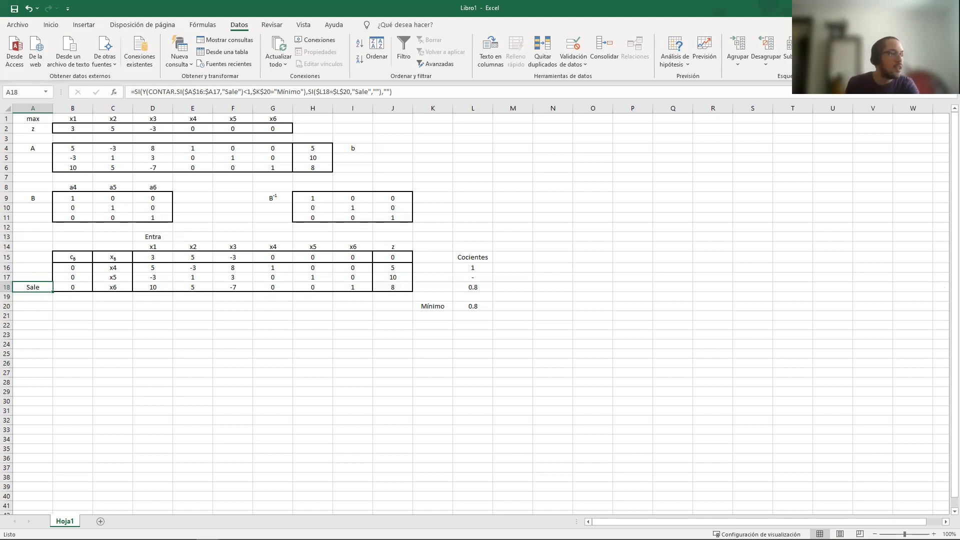
Replace the leaving variable x6 in C18 with the entering variable x1
{"action": "left_click", "coordinate": [114, 286]}
{"action": "left_click", "coordinate": [136, 288]}
{"action": "left_click", "coordinate": [115, 295]}
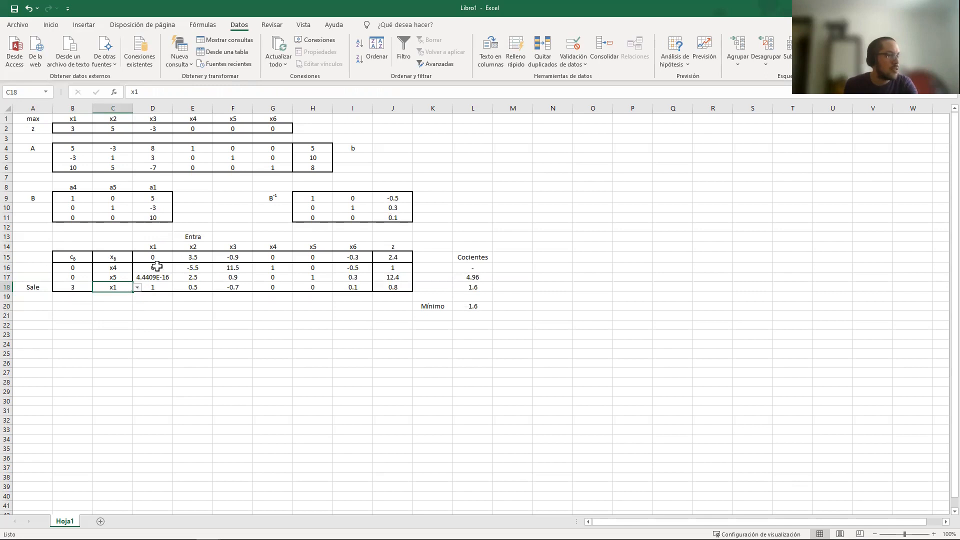
Carry out the remaining iterations by setting the basic variable in C18 to x2 and the one in C17 to x3
{"action": "left_click", "coordinate": [136, 288]}
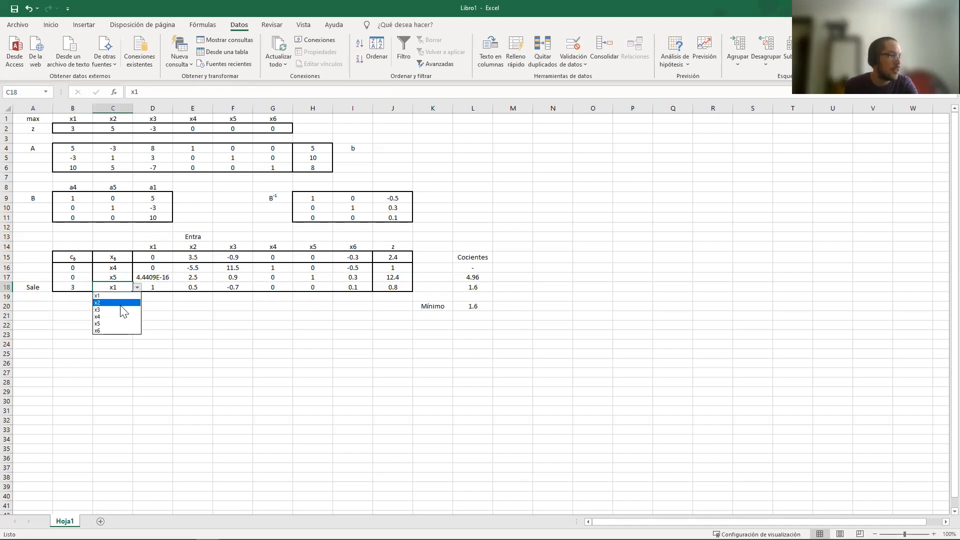
{"action": "left_click", "coordinate": [120, 303]}
{"action": "left_click", "coordinate": [114, 277]}
{"action": "left_click", "coordinate": [136, 277]}
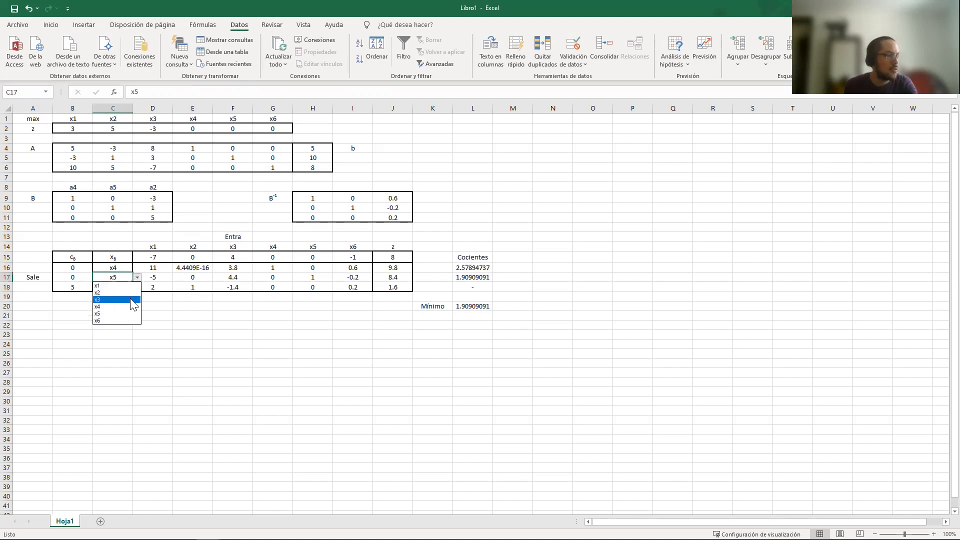
{"action": "left_click", "coordinate": [133, 300]}
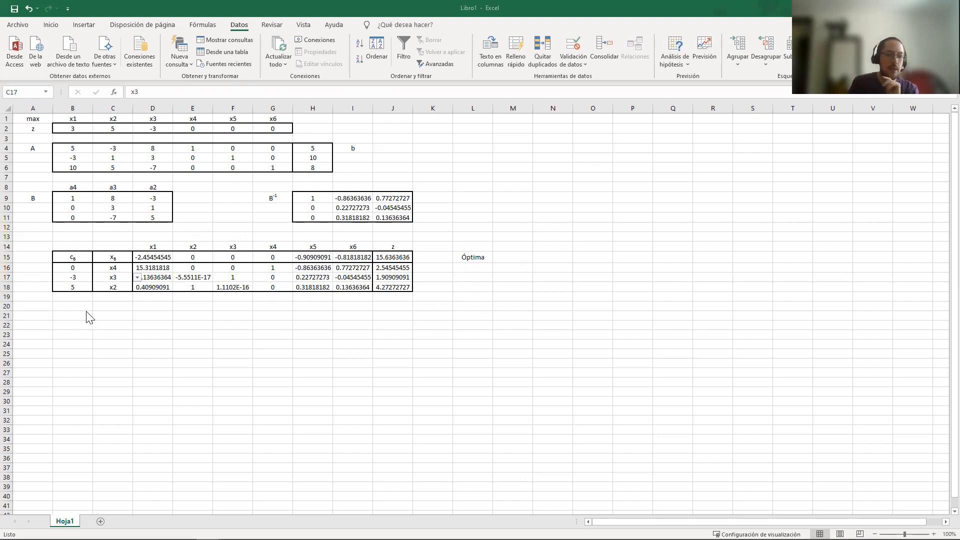
Start an SI formula in B20 that tests whether L15 equals "Óptima"
{"action": "left_click", "coordinate": [70, 305]}
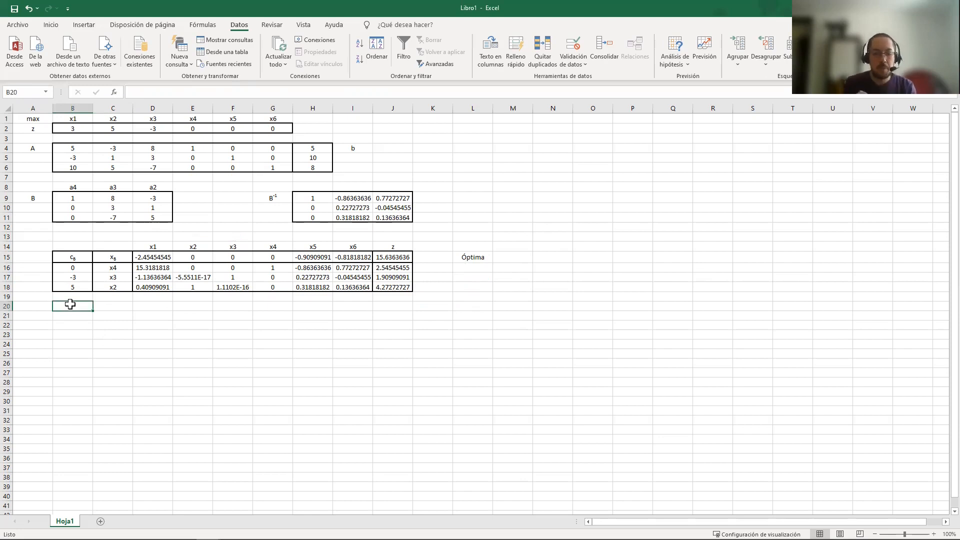
{"action": "type", "text": "="}
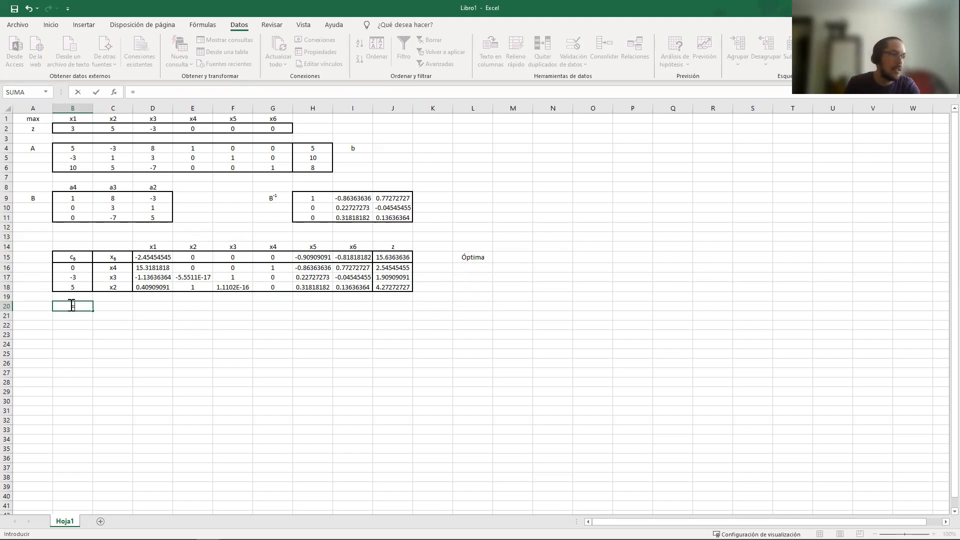
{"action": "type", "text": "SI("}
{"action": "left_click", "coordinate": [457, 256]}
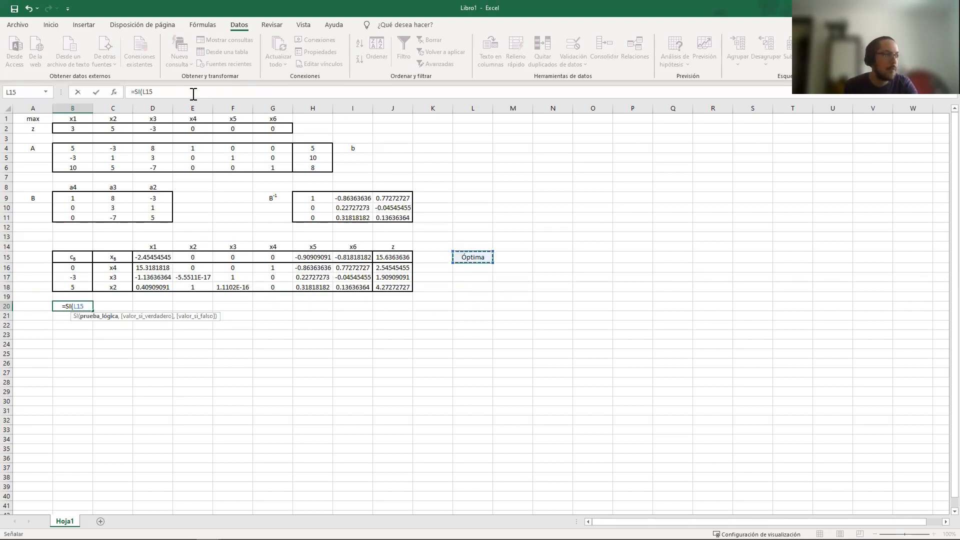
{"action": "type", "text": "=\""}
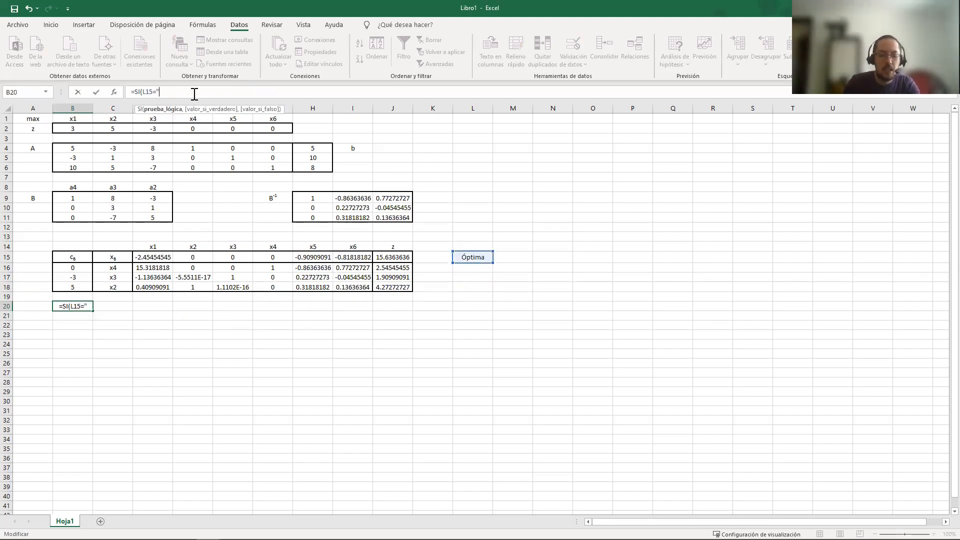
{"action": "type", "text": "Óptima\""}
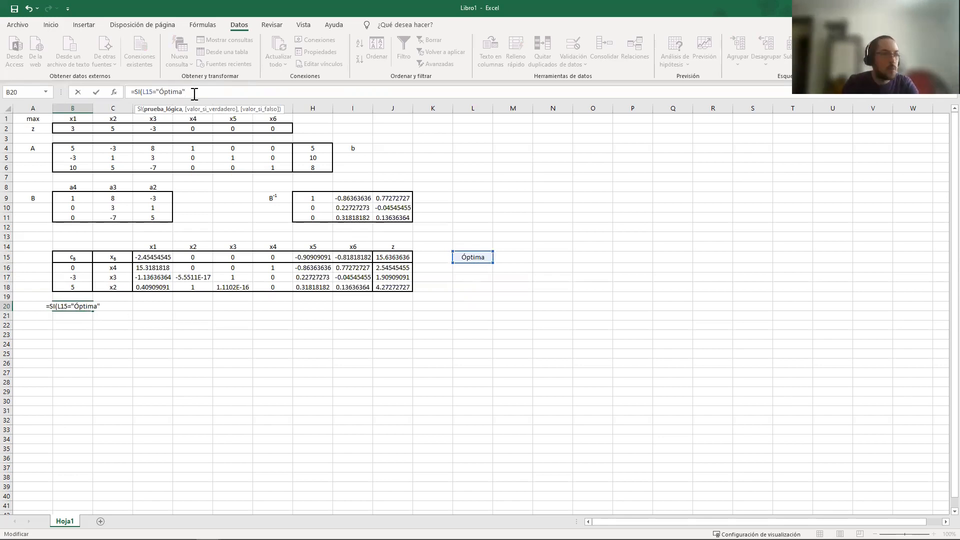
{"action": "type", "text": ",\"x*"}
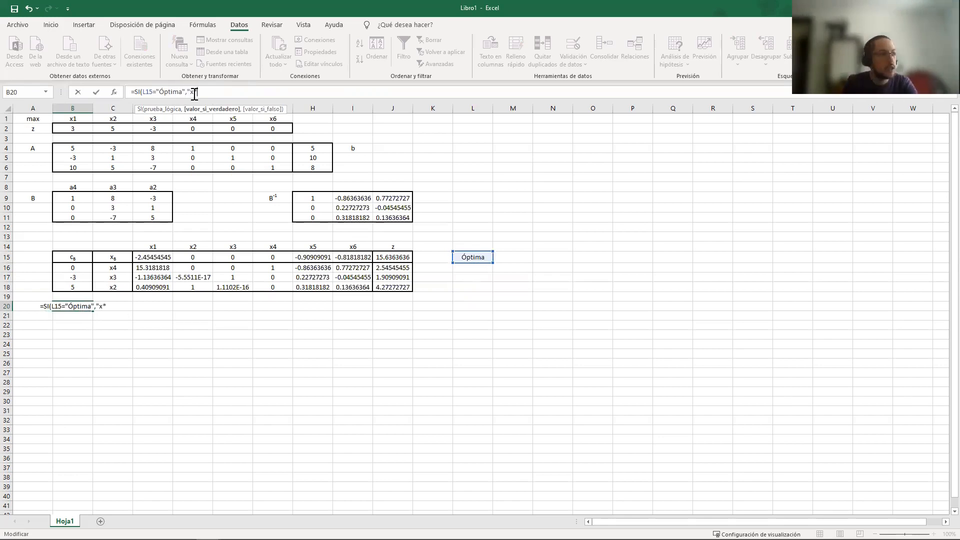
{"action": "type", "text": "\",\"\")"}
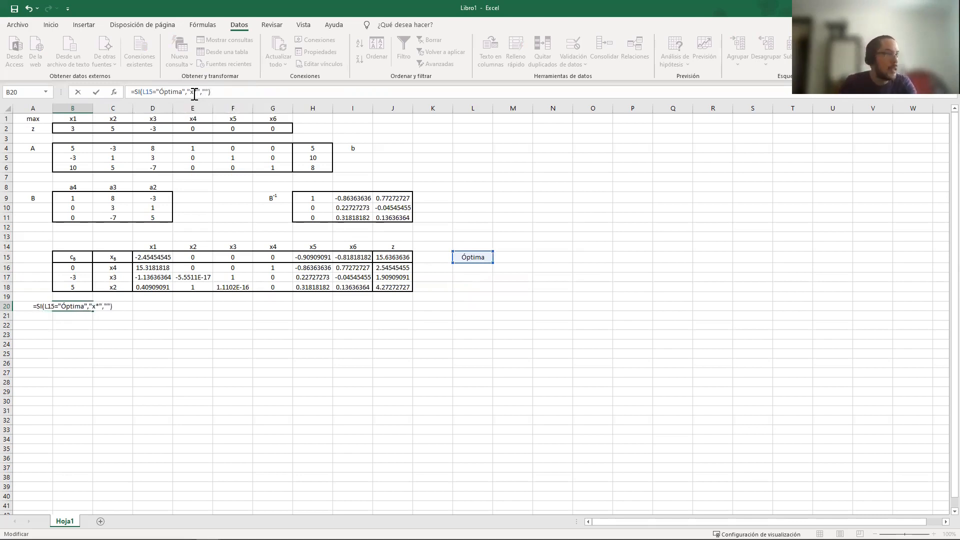
Return "x*" when the optimality test holds and empty text otherwise, and enter the B20 formula
{"action": "key", "text": "Return"}
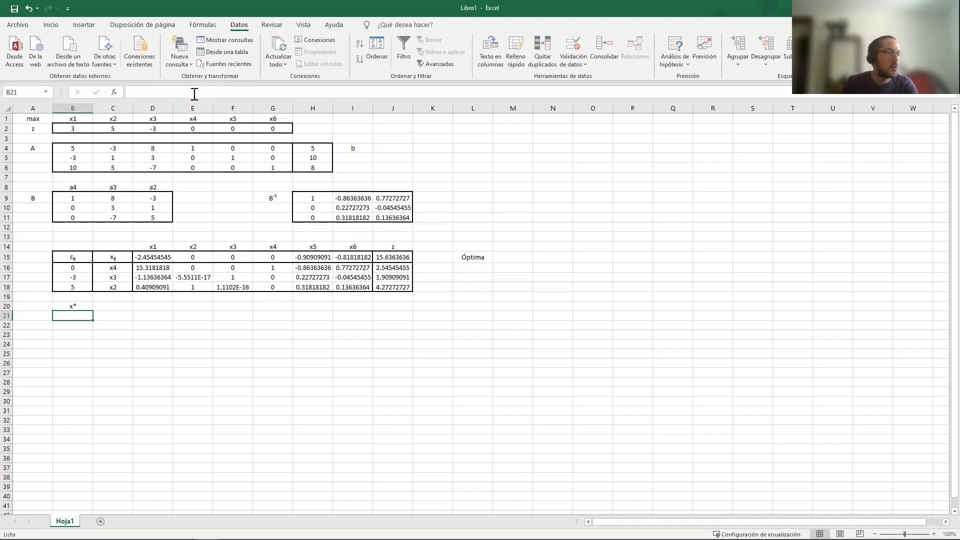
Start an SI formula in D20 that tests whether $L$15 equals "Óptima"
{"action": "left_click", "coordinate": [202, 25]}
{"action": "left_click", "coordinate": [150, 307]}
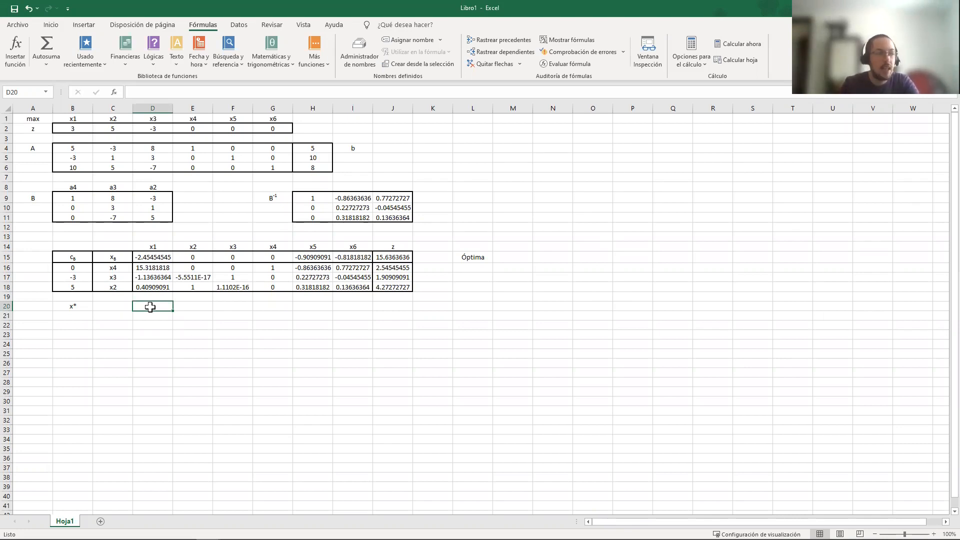
{"action": "type", "text": "="}
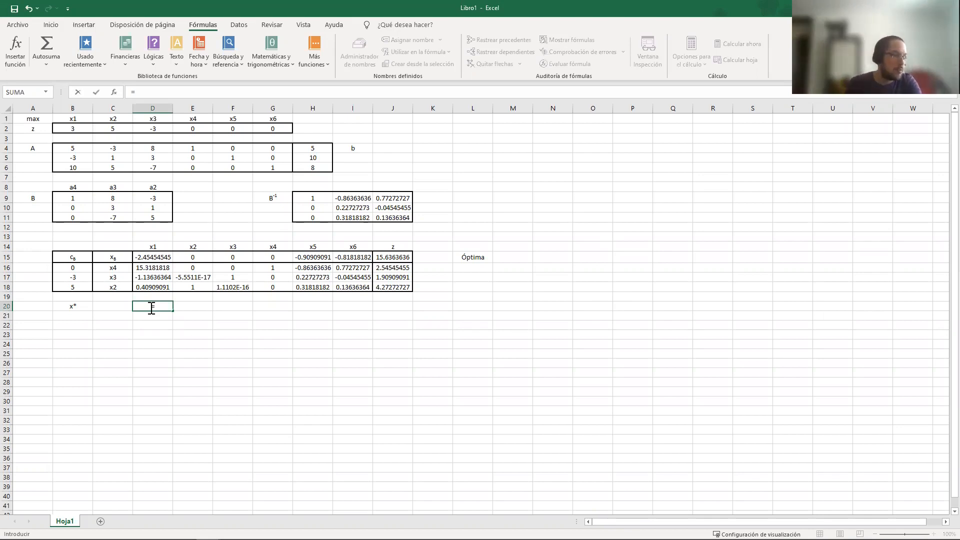
{"action": "type", "text": "SI("}
{"action": "left_click", "coordinate": [470, 257]}
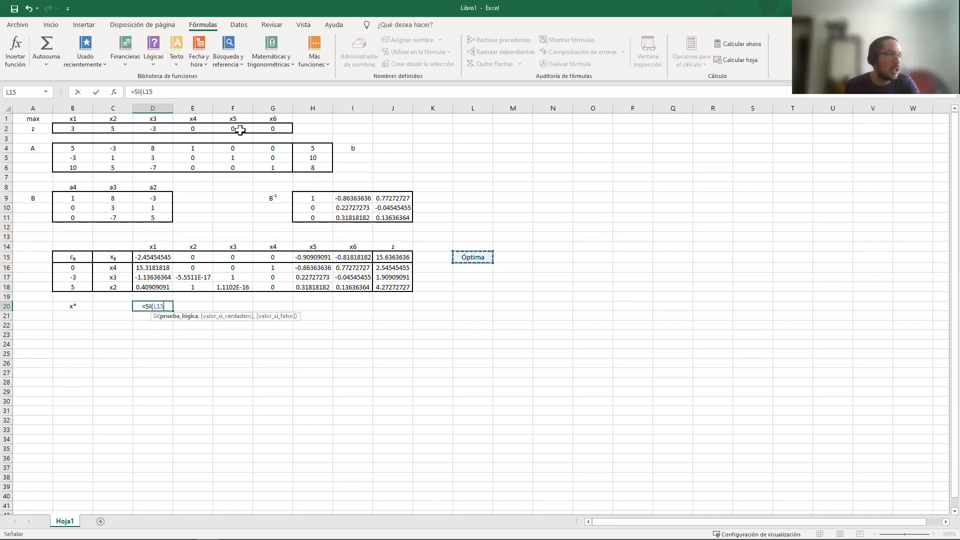
{"action": "left_click", "coordinate": [144, 91]}
{"action": "key", "text": "F4"}
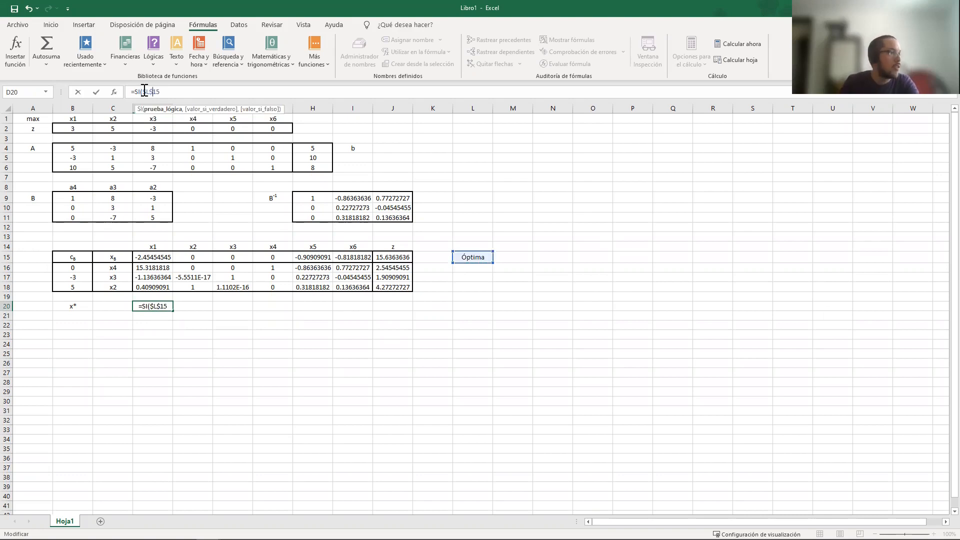
{"action": "type", "text": "="}
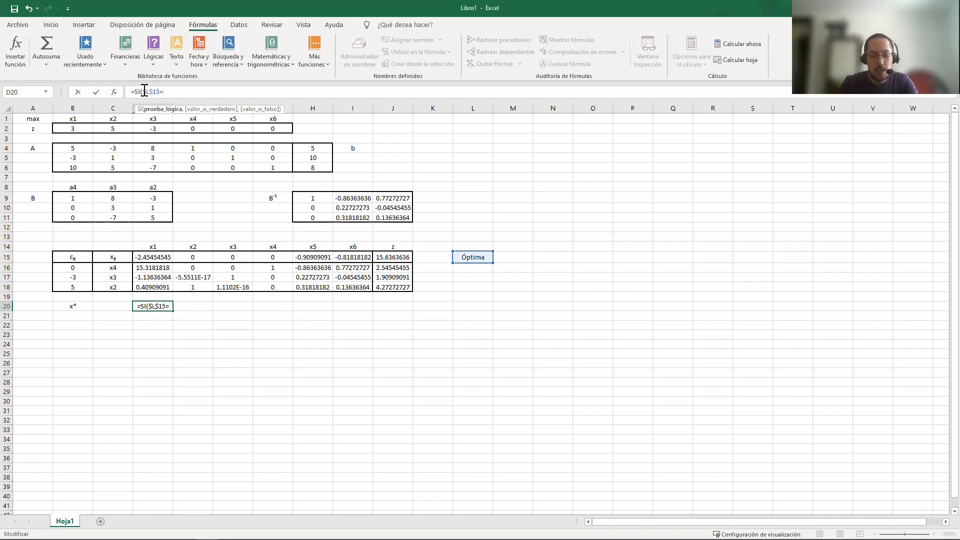
{"action": "type", "text": "\"Óptima\""}
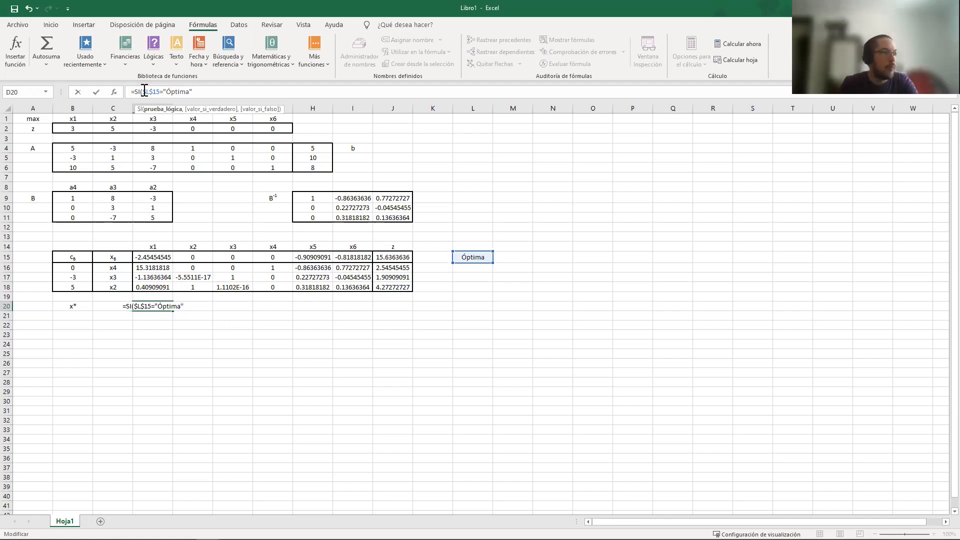
{"action": "type", "text": ",,"}
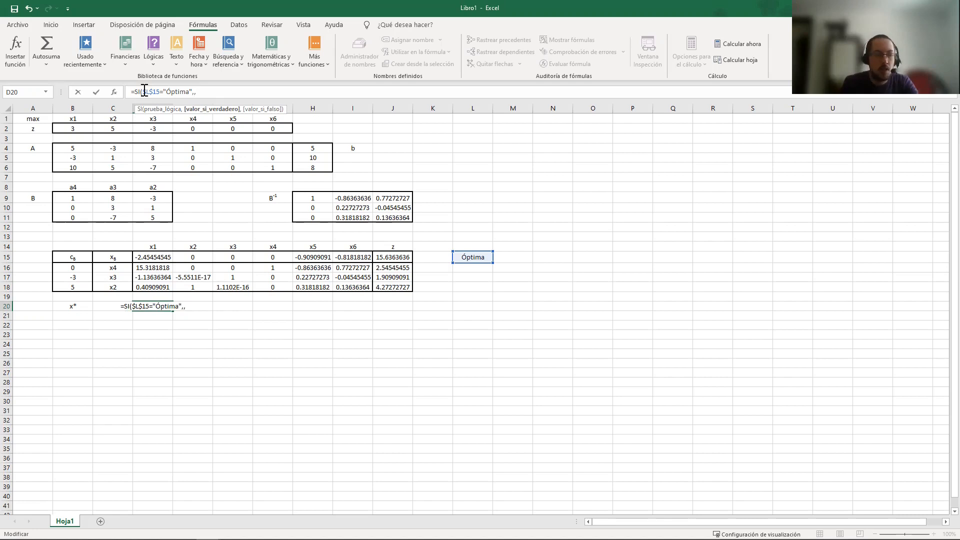
{"action": "type", "text": ",\"\")"}
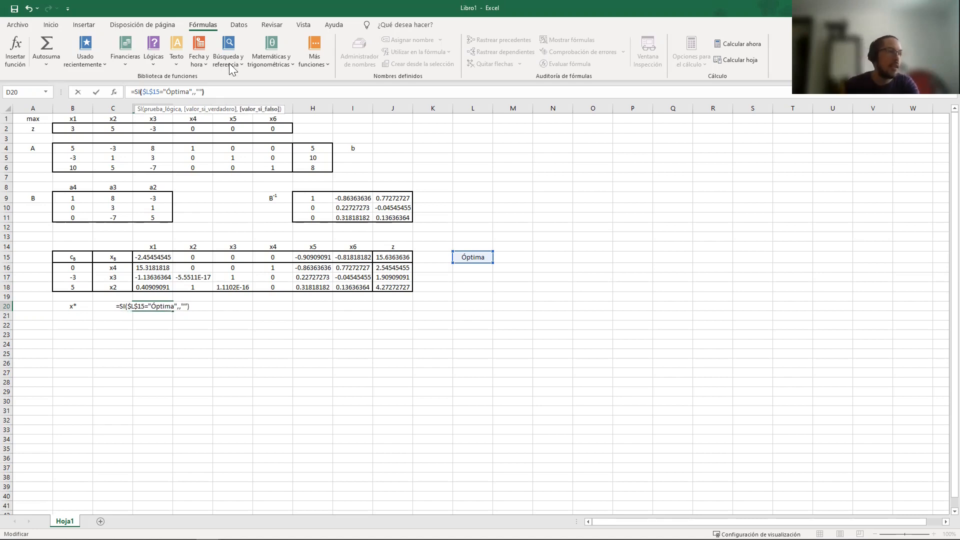
Nest a second SI as the D20 formula's true value, with a CONTAR.SI function in its logical test
{"action": "left_click", "coordinate": [197, 93]}
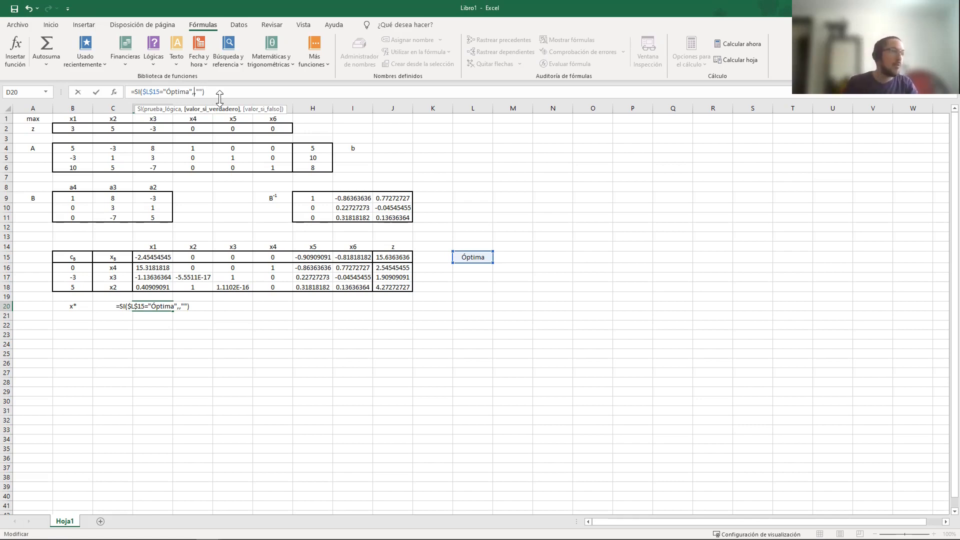
{"action": "type", "text": "SI()"}
{"action": "key", "text": "Left"}
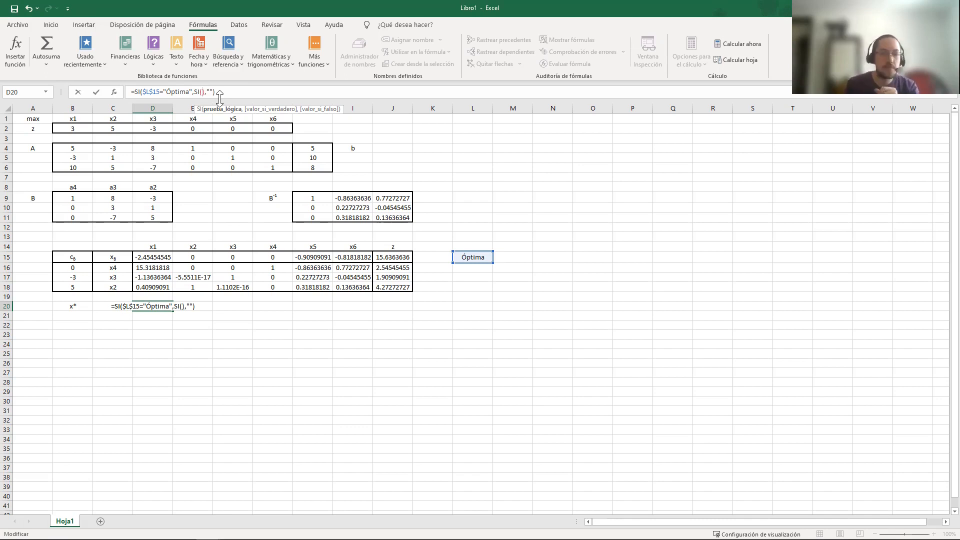
{"action": "type", "text": "CONTAR.SI()"}
{"action": "key", "text": "Left"}
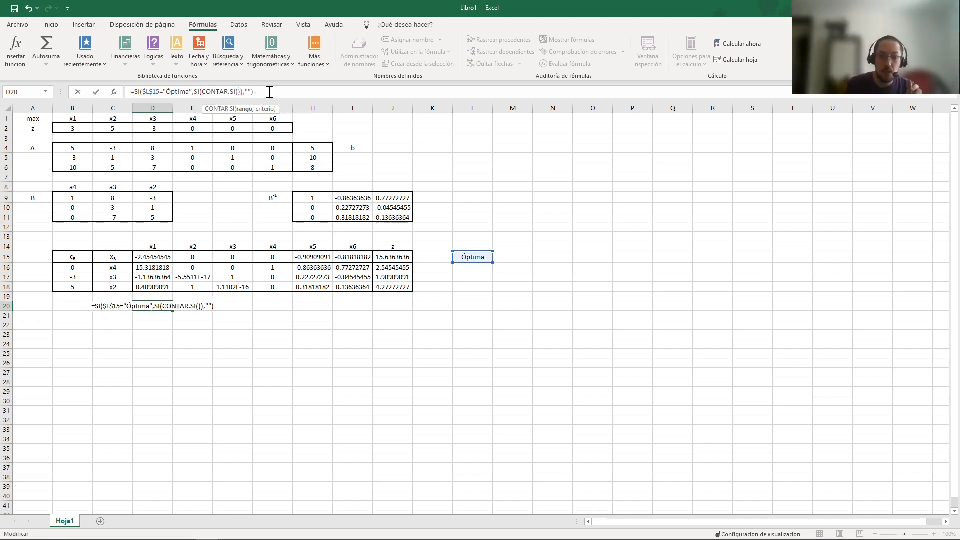
Set the CONTAR.SI range to the basic variables as the absolute reference $C$16:$C$18
{"action": "left_click", "coordinate": [118, 266]}
{"action": "key", "text": "shift+Down"}
{"action": "key", "text": "shift+Down"}
{"action": "left_click", "coordinate": [240, 92]}
{"action": "key", "text": "F4"}
{"action": "key", "text": "Right"}
{"action": "type", "text": "$"}
{"action": "key", "text": "Right"}
{"action": "type", "text": "$"}
{"action": "key", "text": "Right"}
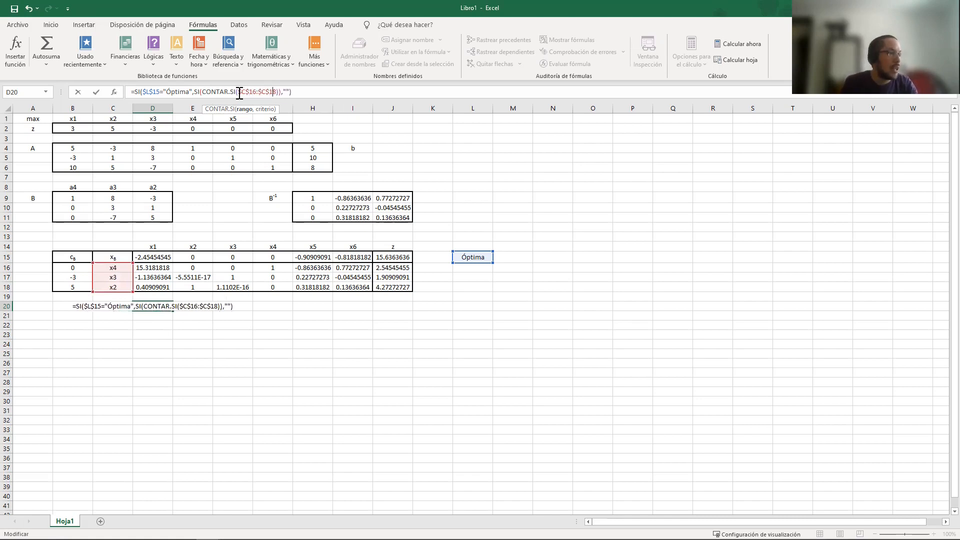
Use D$14 as the CONTAR.SI criterion and test whether the count is >0
{"action": "type", "text": ","}
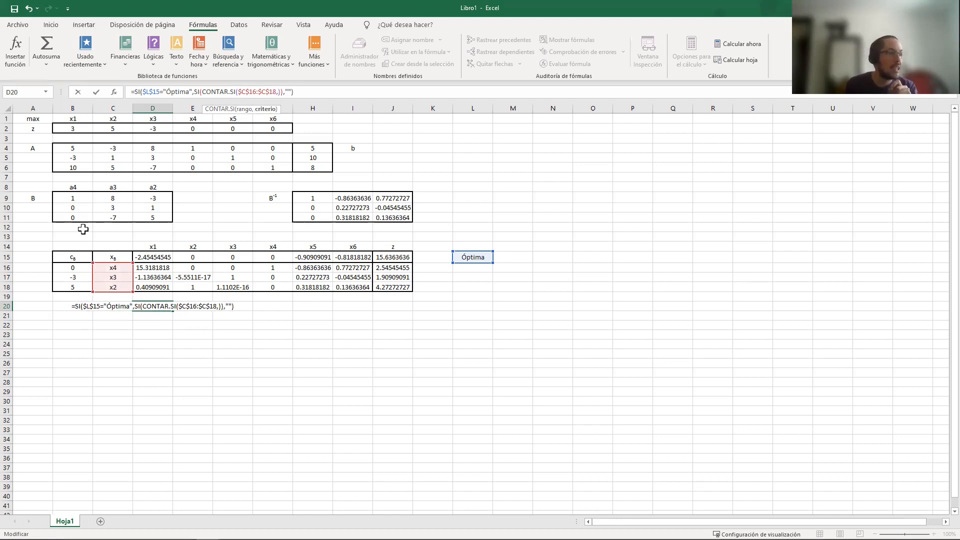
{"action": "left_click", "coordinate": [151, 246]}
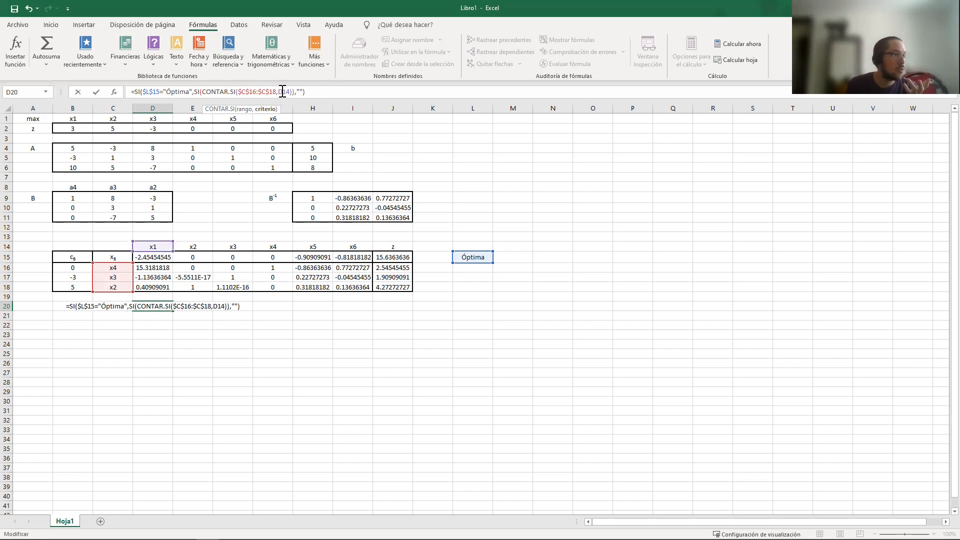
{"action": "type", "text": "$"}
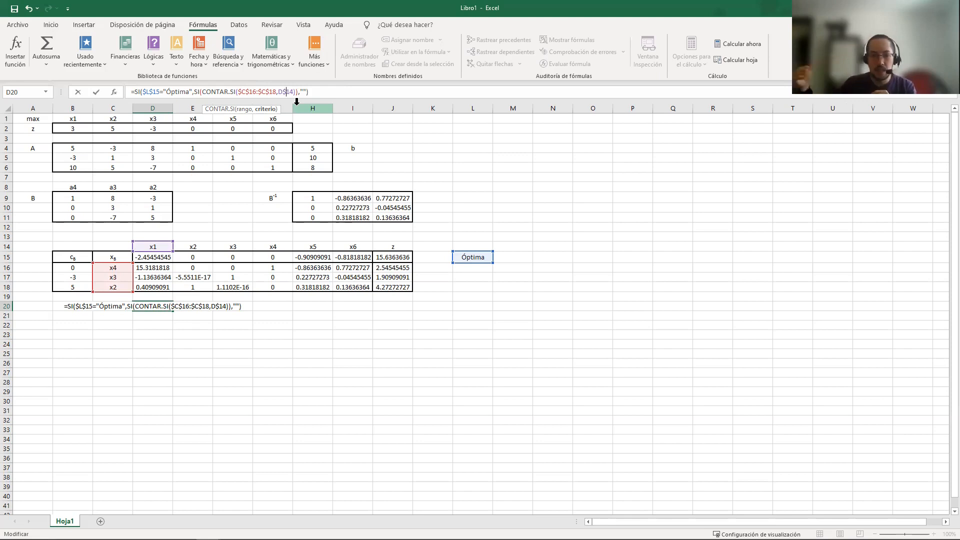
{"action": "left_click", "coordinate": [296, 92]}
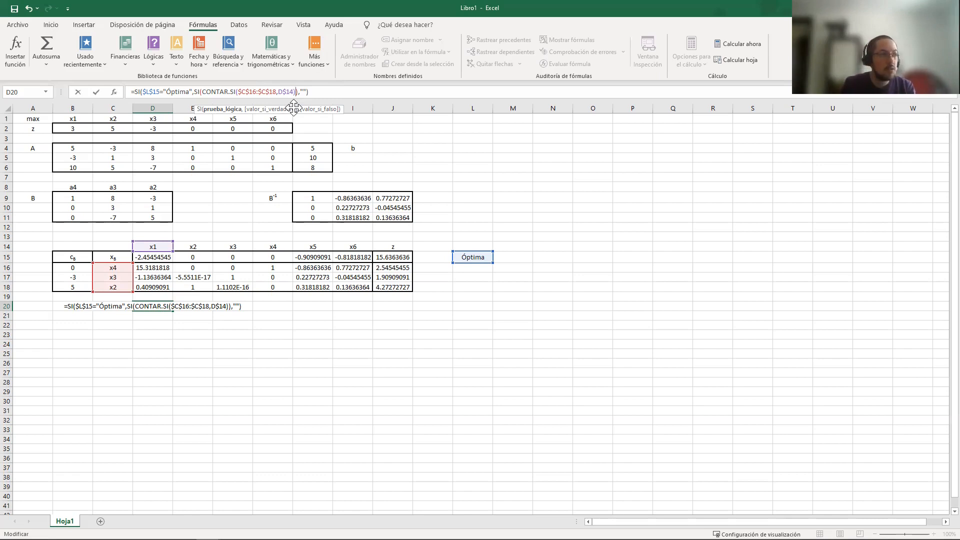
{"action": "type", "text": ">0"}
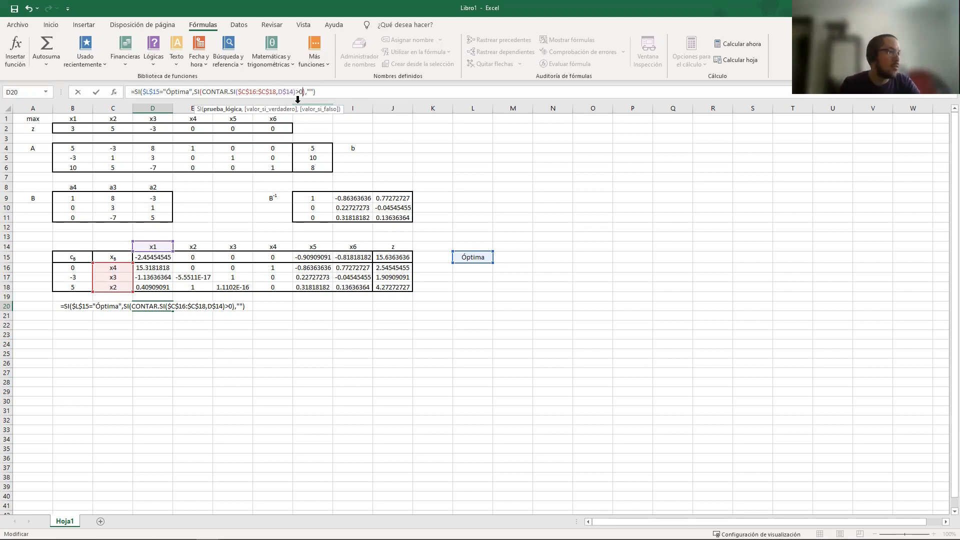
Return 0 from the nested SI when the variable is not in the basis, leaving its true value open
{"action": "type", "text": ",,"}
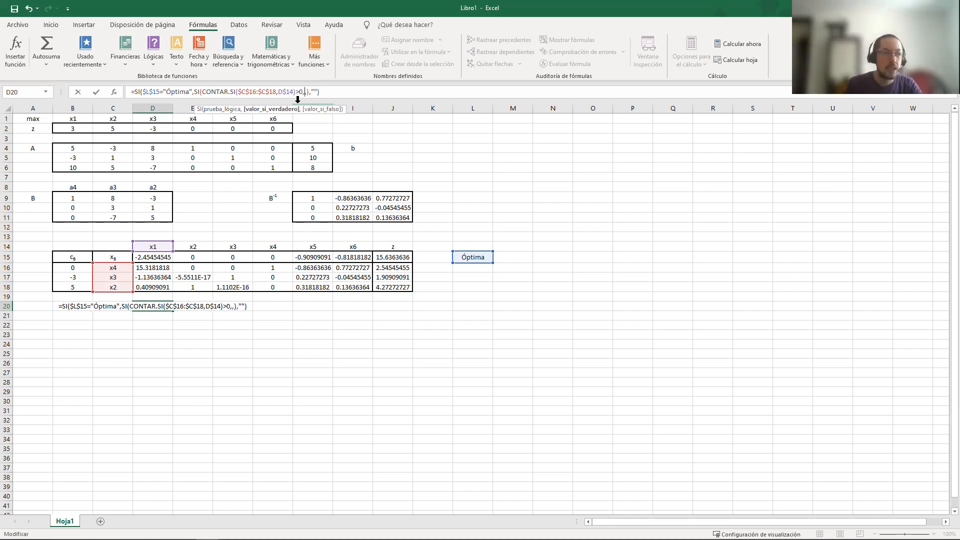
{"action": "key", "text": "Right"}
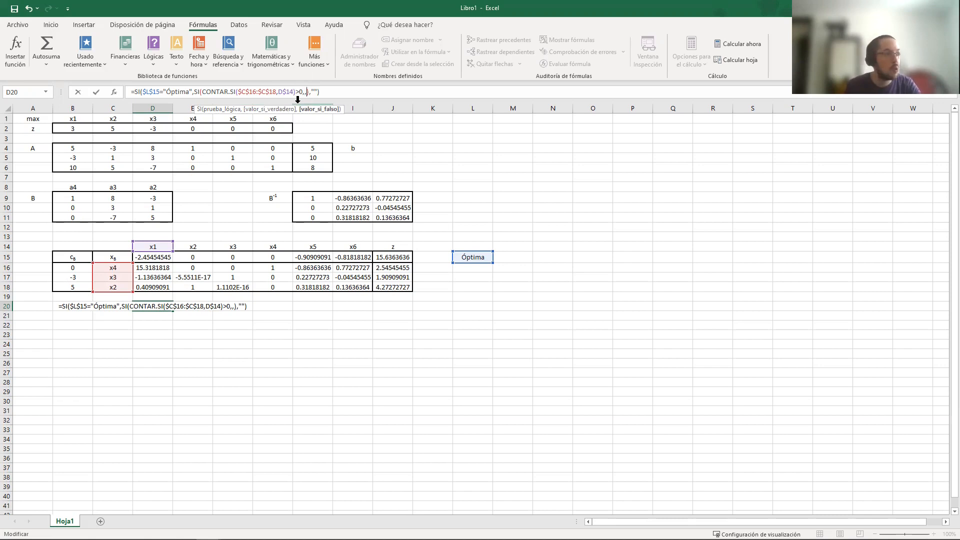
{"action": "type", "text": "0"}
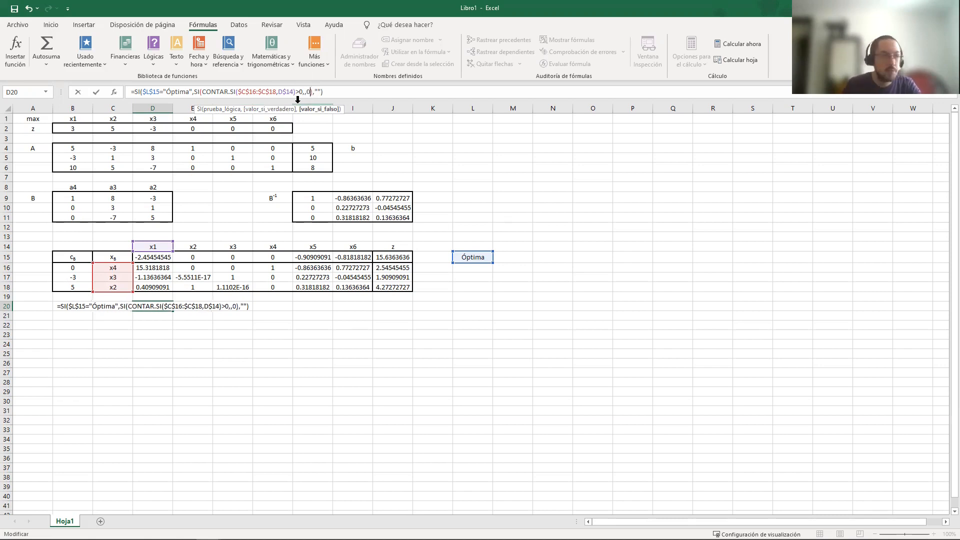
Insert a DESREF function as the nested SI's true value, referenced to $J$15 with a column offset of 0
{"action": "key", "text": "Left"}
{"action": "key", "text": "Left"}
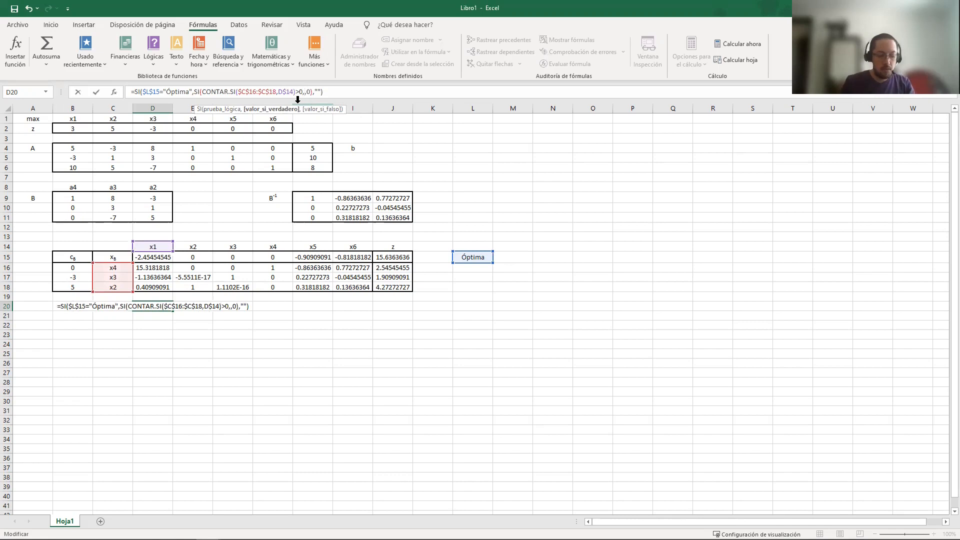
{"action": "type", "text": "DESREF()"}
{"action": "key", "text": "Left"}
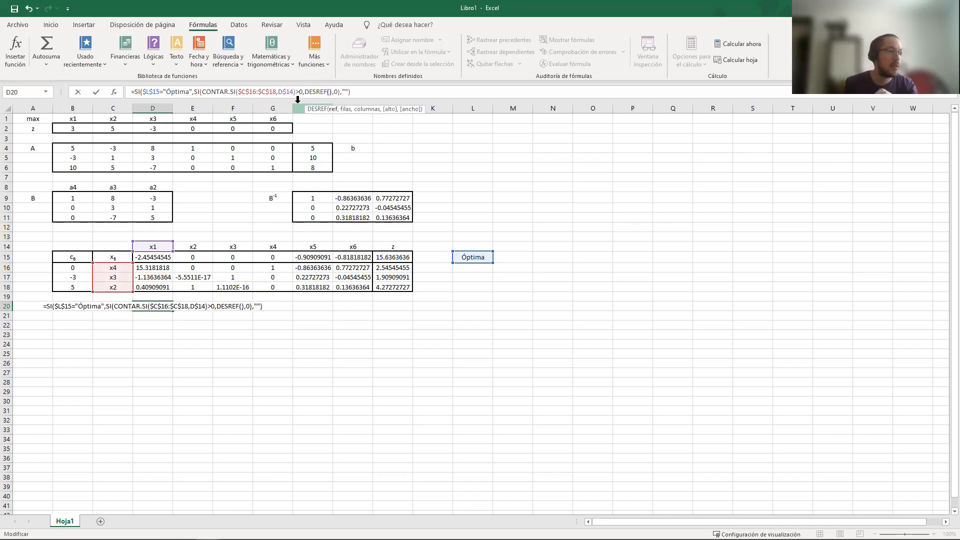
{"action": "left_click", "coordinate": [400, 257]}
{"action": "left_click", "coordinate": [330, 92]}
{"action": "type", "text": "$J$15"}
{"action": "key", "text": "Right"}
{"action": "type", "text": "$18"}
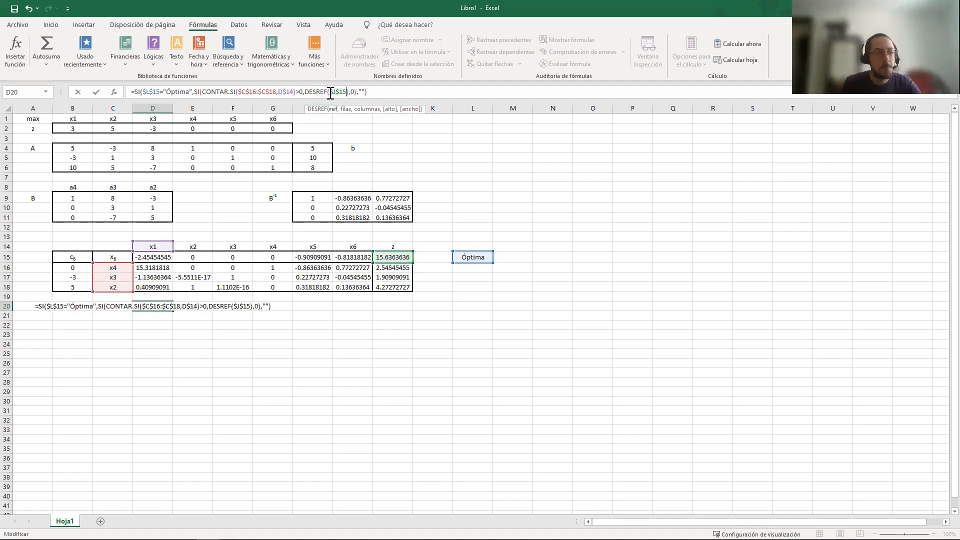
{"action": "type", "text": ","}
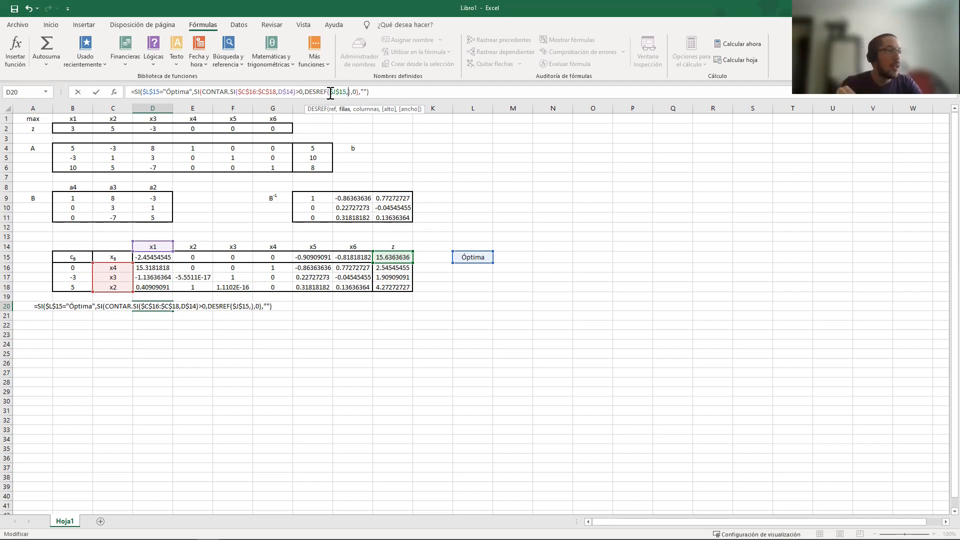
{"action": "type", "text": ","}
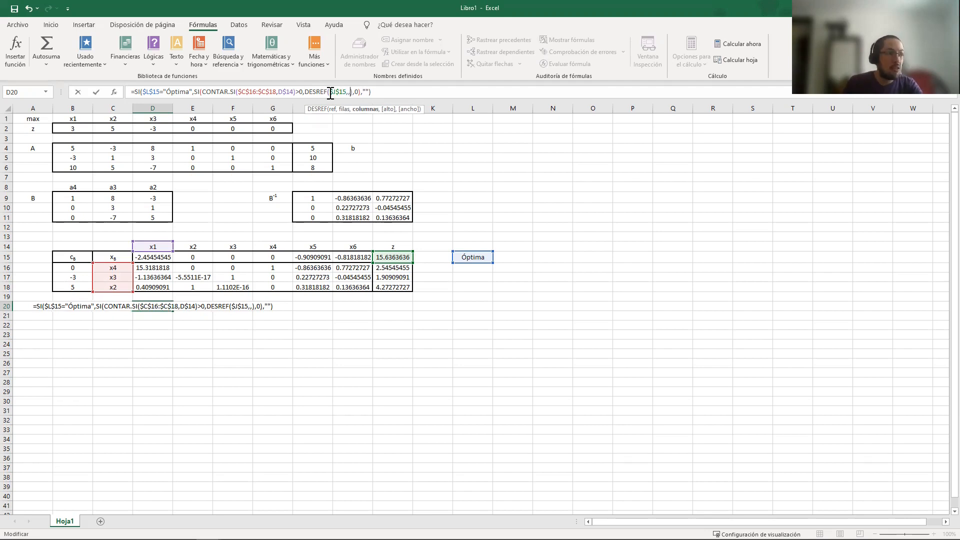
{"action": "type", "text": "0"}
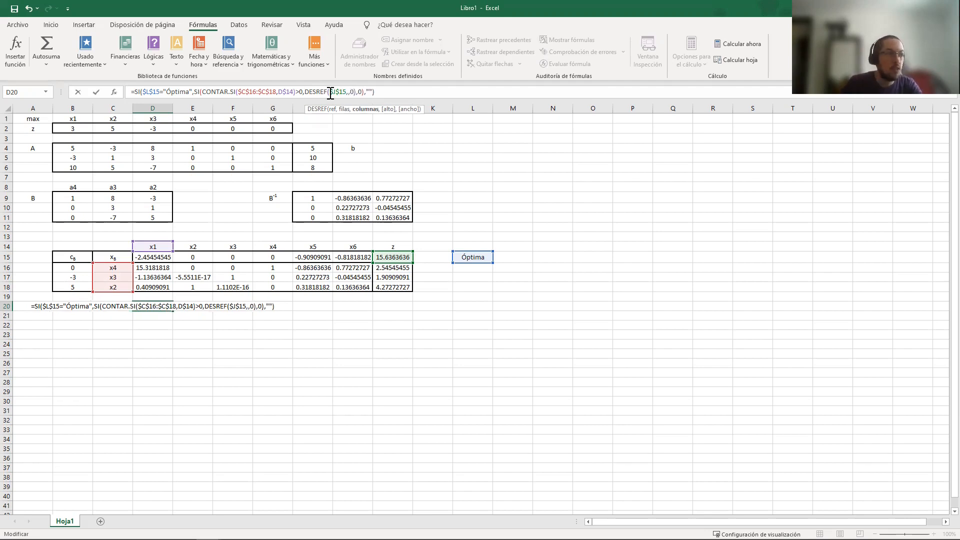
Insert a COINCIDIR function as the DESREF row offset, with D$14 as its lookup value
{"action": "key", "text": "Left"}
{"action": "key", "text": "Left"}
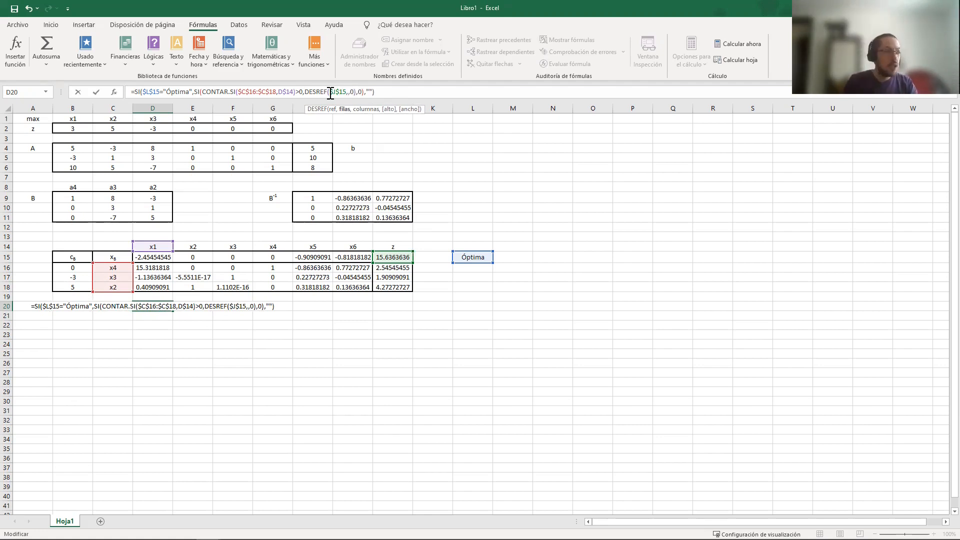
{"action": "type", "text": ")"}
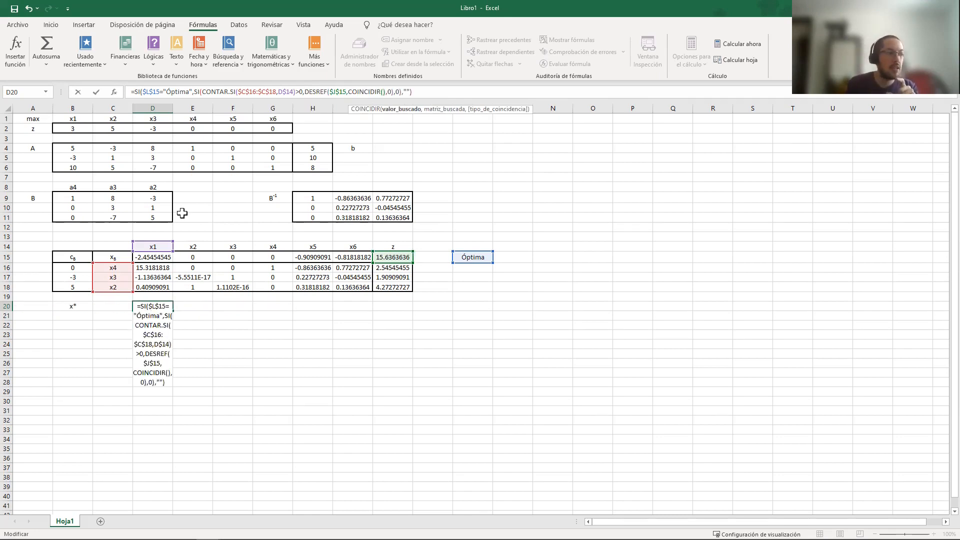
{"action": "left_click", "coordinate": [147, 246]}
{"action": "left_click", "coordinate": [388, 92]}
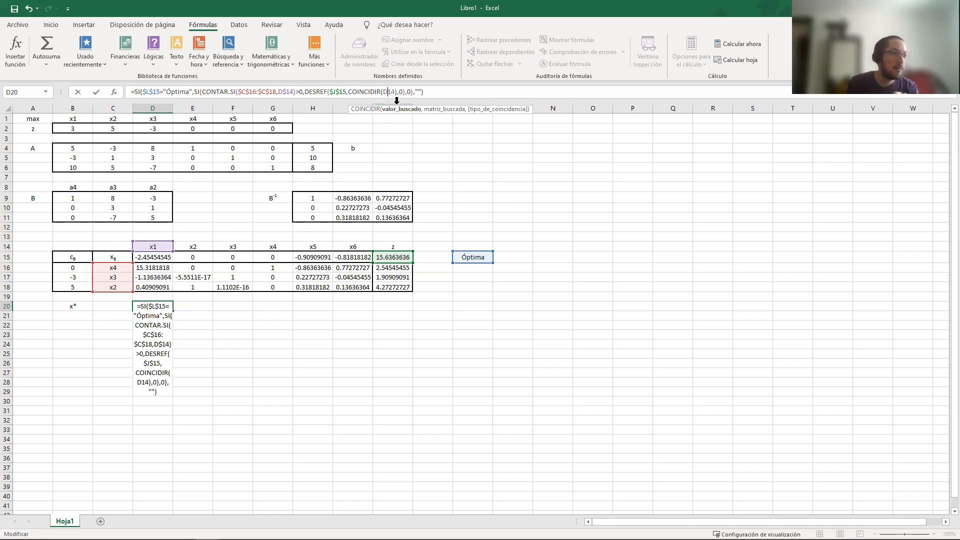
{"action": "type", "text": "$18"}
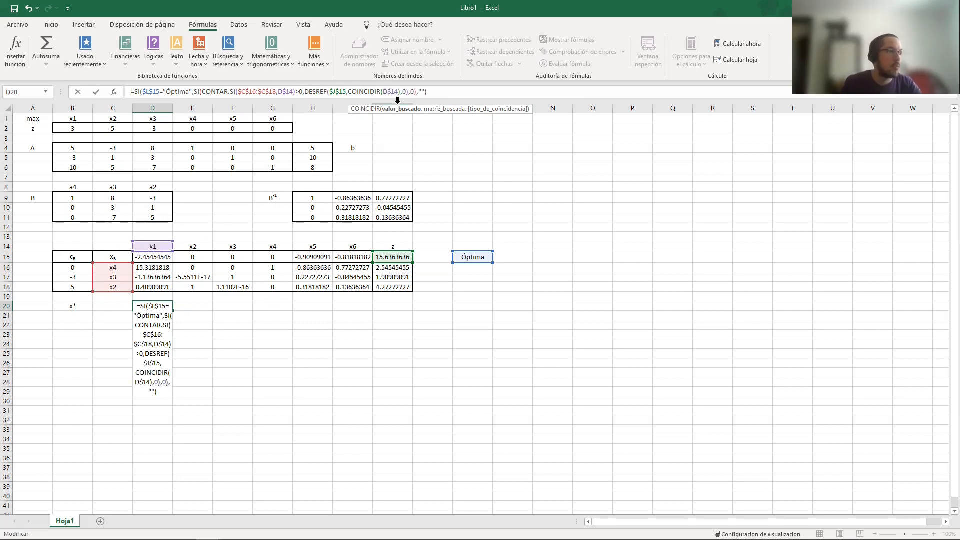
{"action": "type", "text": ","}
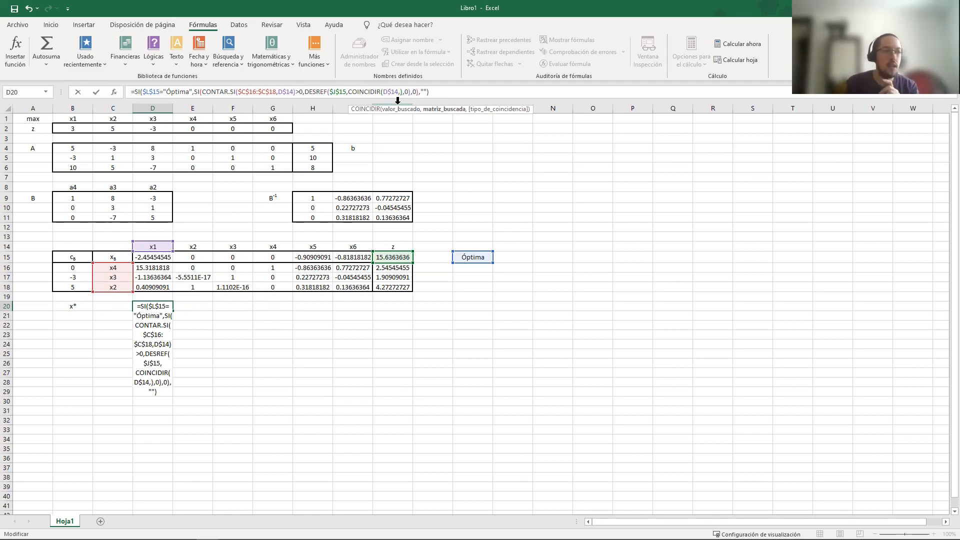
Set the COINCIDIR lookup range to $C$16:$C$18 and the match type to 0 for an exact match
{"action": "left_click_drag", "start_coordinate": [112, 269], "coordinate": [112, 288]}
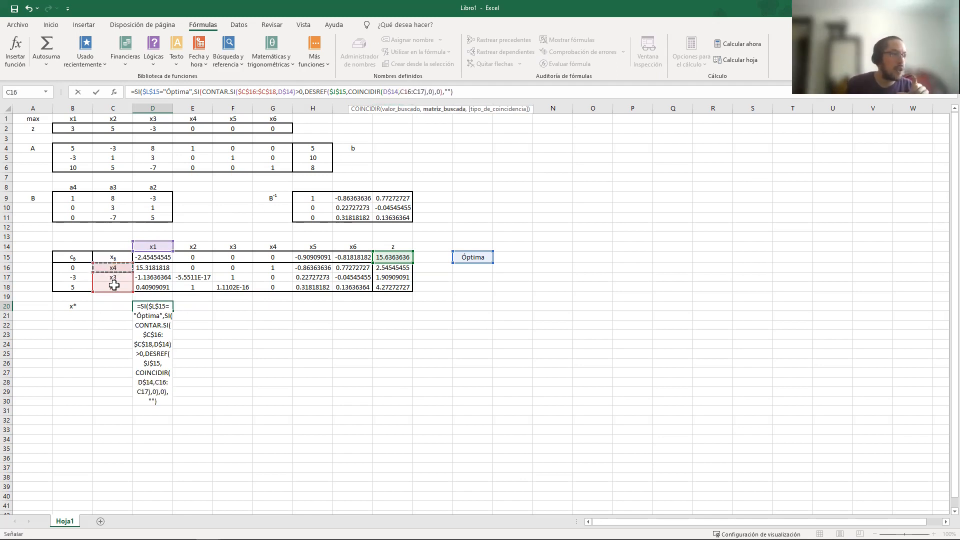
{"action": "left_click", "coordinate": [400, 92]}
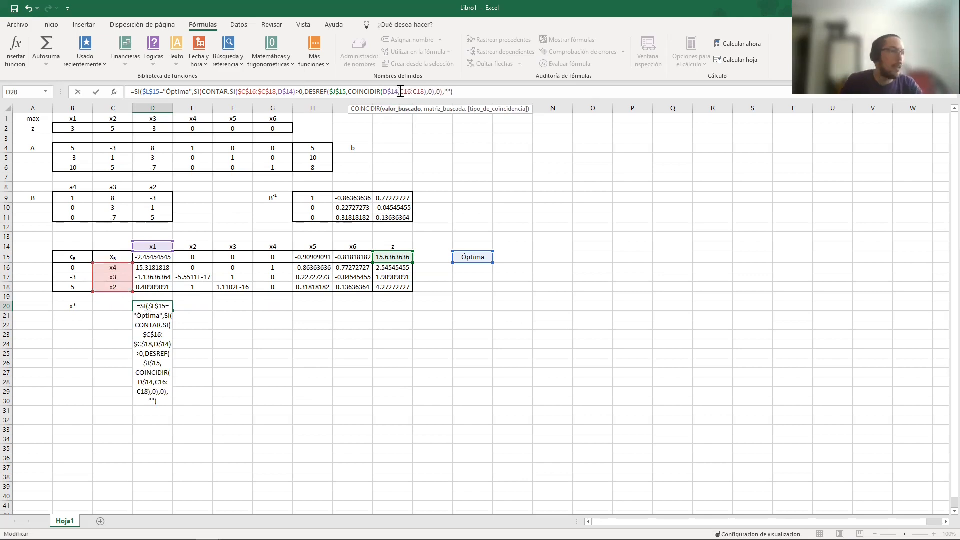
{"action": "type", "text": "$"}
{"action": "key", "text": "Right"}
{"action": "type", "text": "$"}
{"action": "key", "text": "Right"}
{"action": "key", "text": "Right"}
{"action": "key", "text": "Right"}
{"action": "key", "text": "Right"}
{"action": "type", "text": "$"}
{"action": "key", "text": "Right"}
{"action": "type", "text": "$18"}
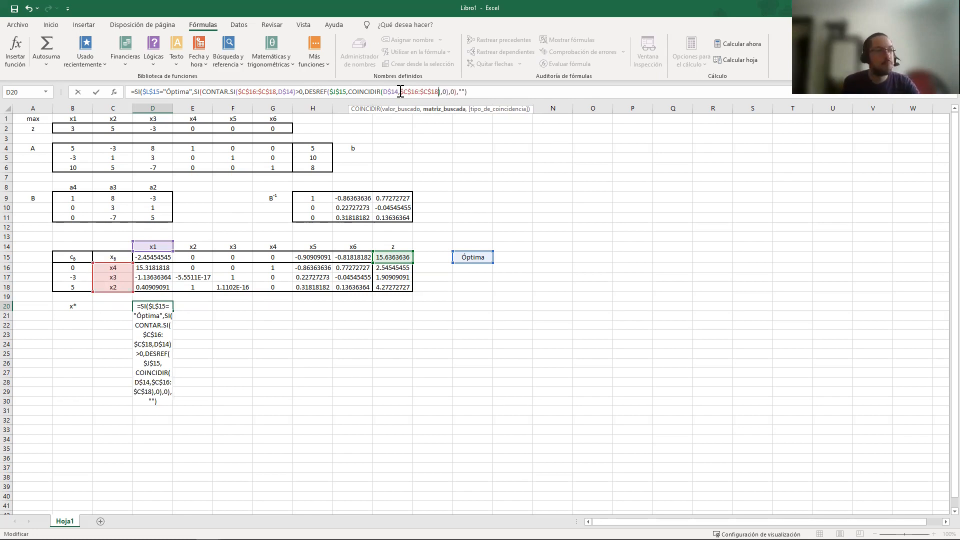
{"action": "type", "text": ",0"}
{"action": "key", "text": "Down"}
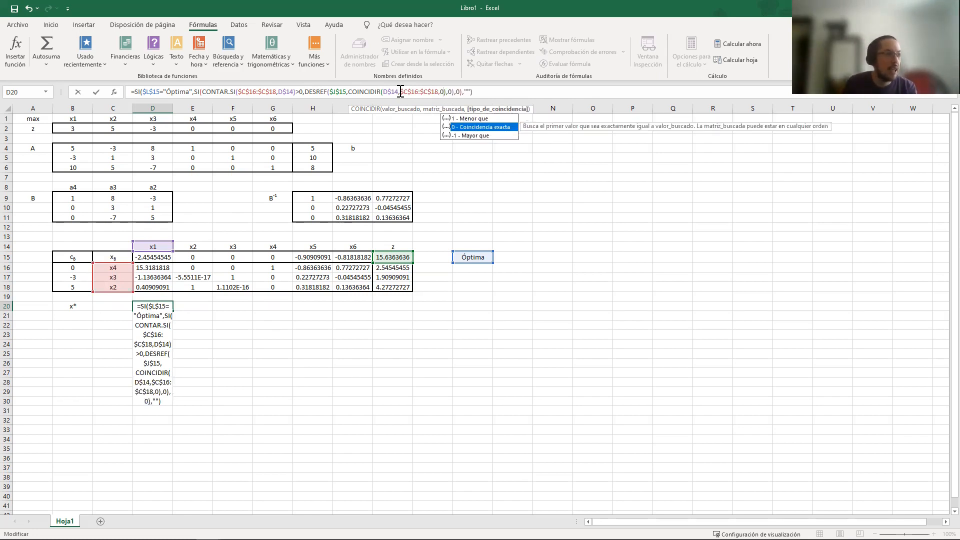
Commit the finished x* formula in D20 and copy it across the remaining variables through I20, pasting only the formula
{"action": "key", "text": "Right"}
{"action": "key", "text": "Right"}
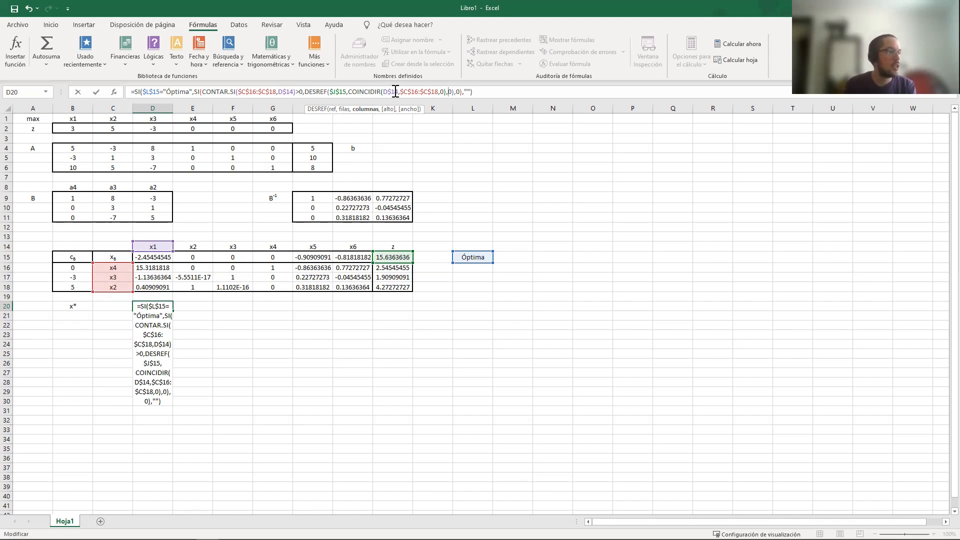
{"action": "key", "text": "ctrl+Return"}
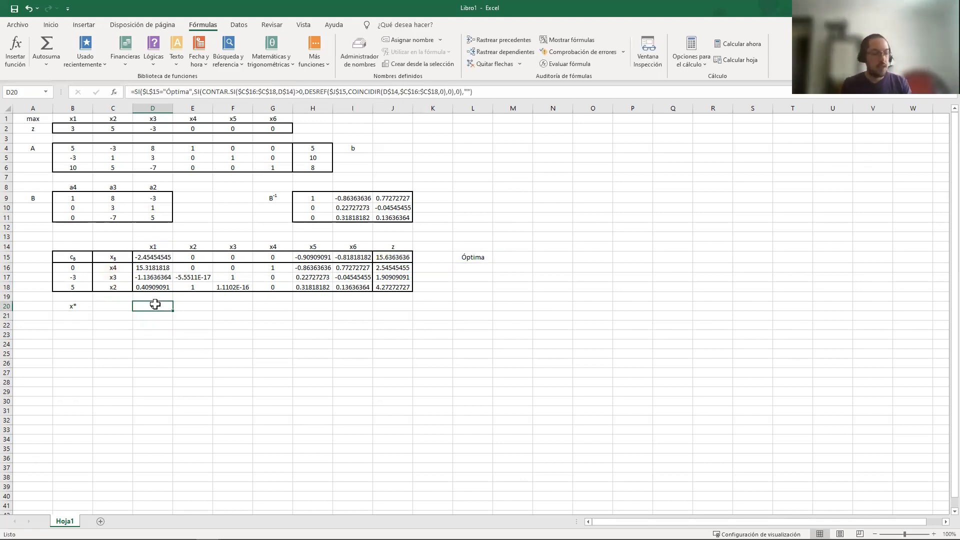
{"action": "key", "text": "ctrl+c"}
{"action": "key", "text": "shift+Right"}
{"action": "key", "text": "shift+Right"}
{"action": "key", "text": "shift+Right"}
{"action": "key", "text": "shift+Right"}
{"action": "key", "text": "shift+Right"}
{"action": "key", "text": "ctrl+v"}
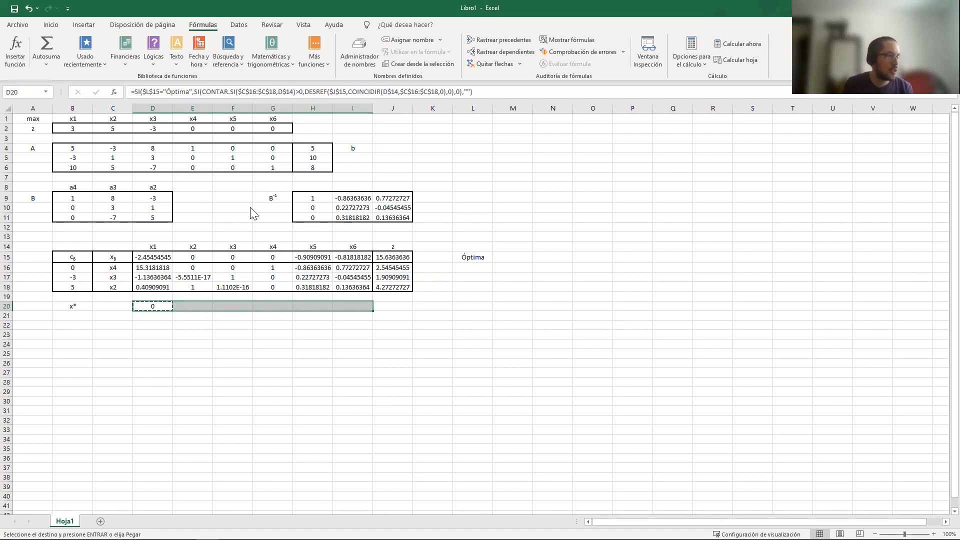
{"action": "right_click", "coordinate": [213, 308]}
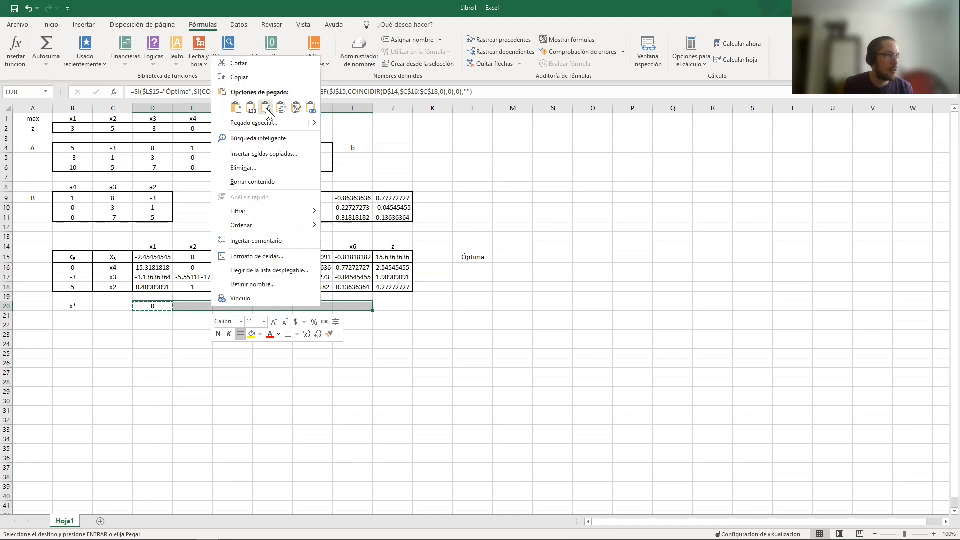
{"action": "key", "text": "Escape"}
{"action": "key", "text": "Escape"}
Compare the x* values in row 20 with the basic variables in column C and their values in J16:J18
{"action": "left_click", "coordinate": [209, 306]}
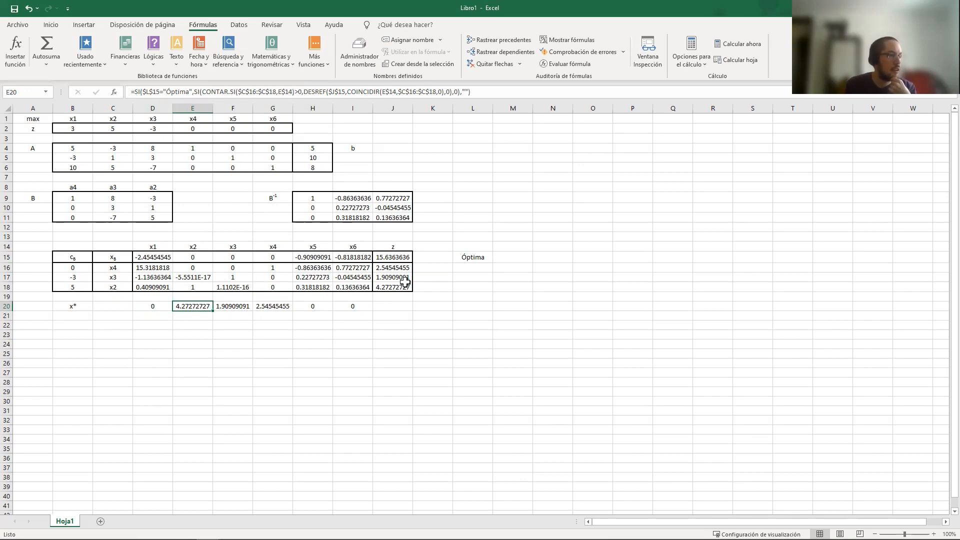
{"action": "left_click", "coordinate": [400, 286]}
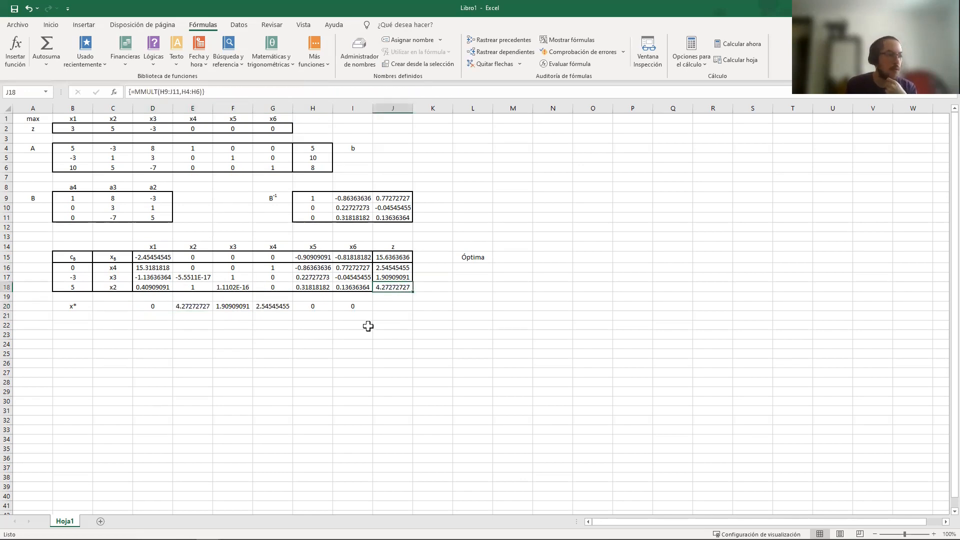
{"action": "left_click", "coordinate": [130, 280]}
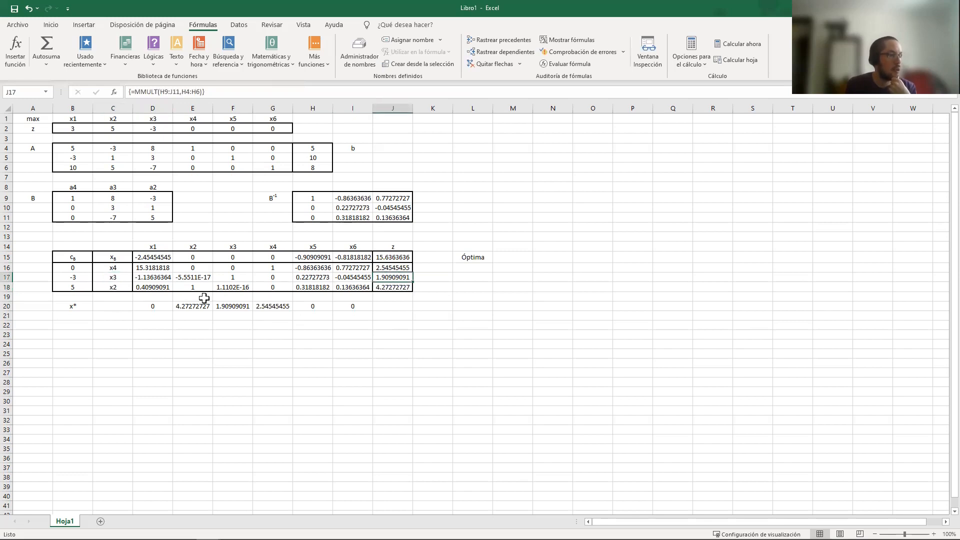
{"action": "left_click", "coordinate": [230, 306]}
{"action": "left_click", "coordinate": [148, 268]}
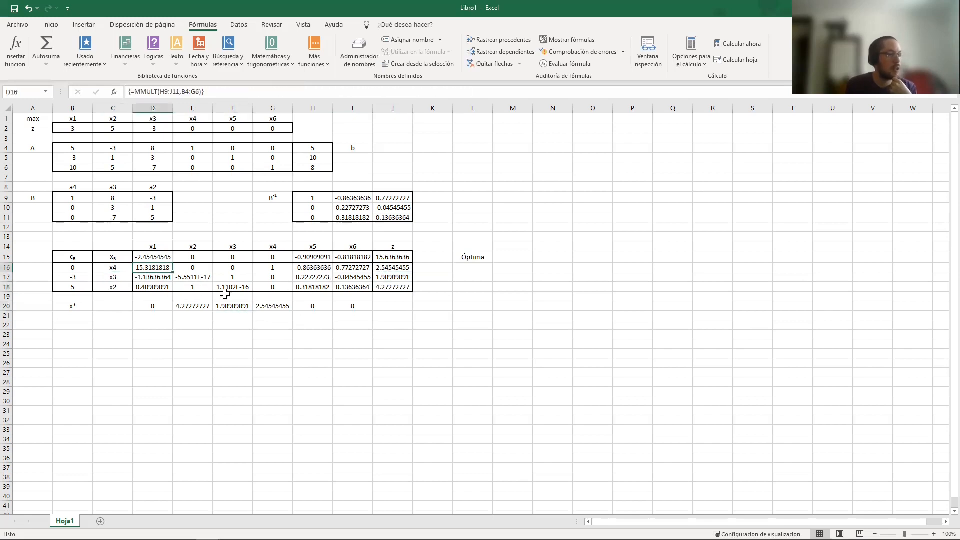
{"action": "left_click", "coordinate": [381, 268]}
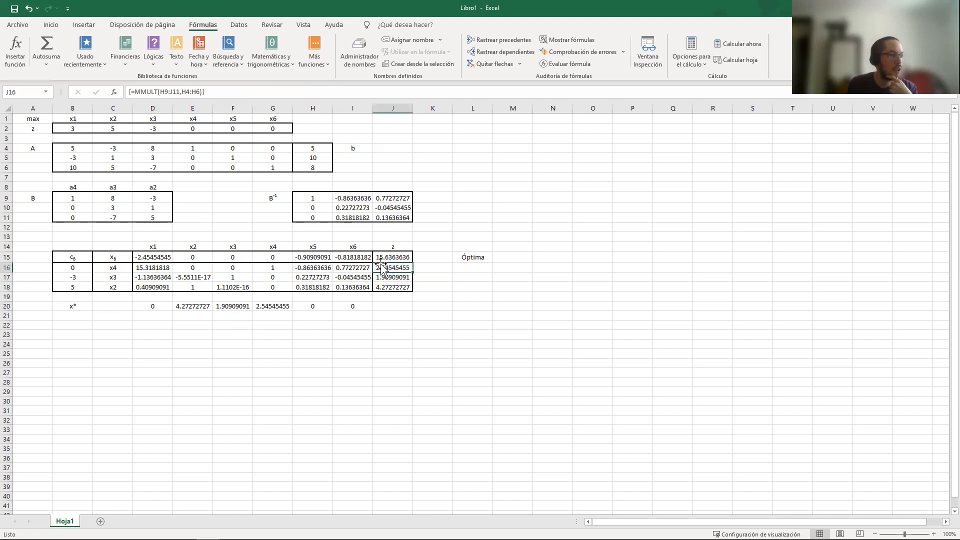
{"action": "left_click", "coordinate": [278, 306]}
{"action": "left_click", "coordinate": [369, 306]}
{"action": "left_click", "coordinate": [319, 307]}
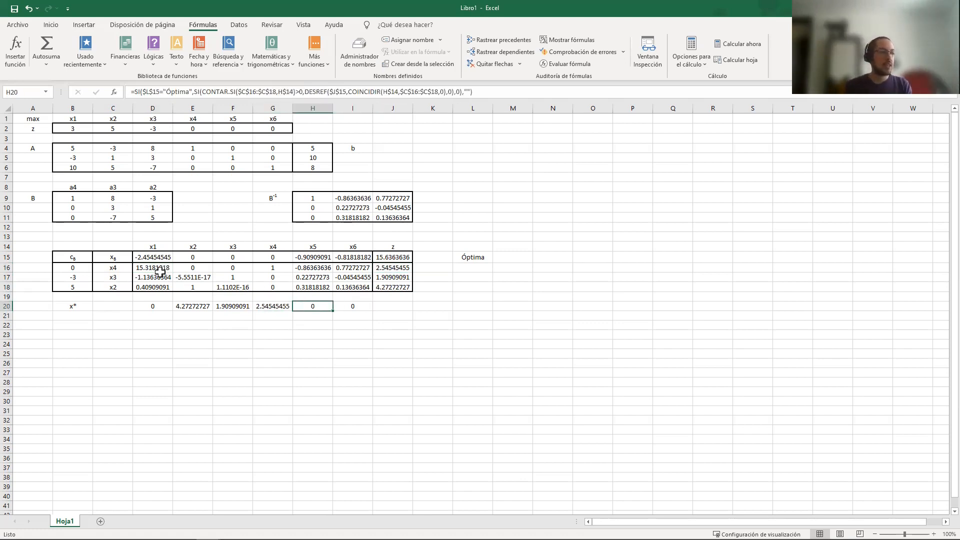
Reset the tableau to the initial slack basis by choosing x5 in C17 and x6 in C18
{"action": "left_click", "coordinate": [125, 269]}
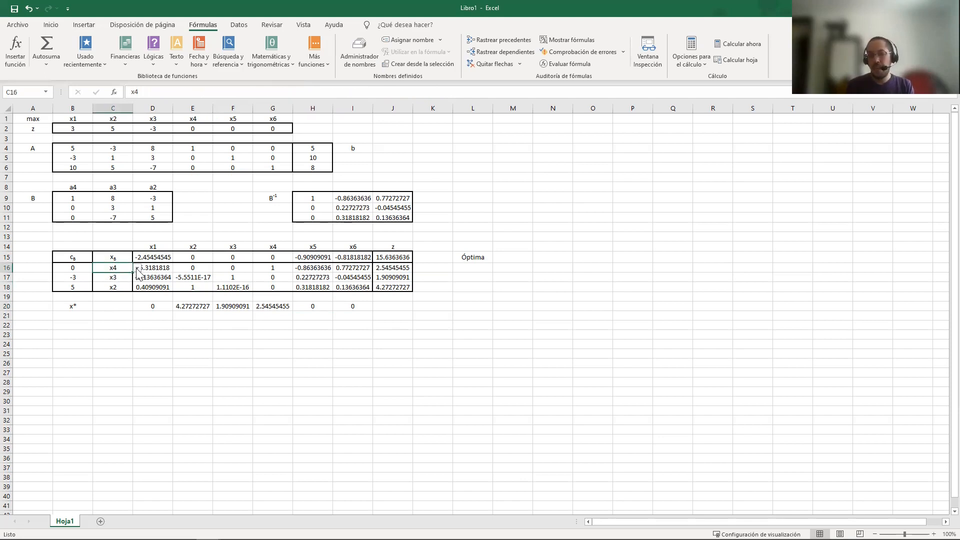
{"action": "left_click", "coordinate": [116, 276]}
{"action": "left_click", "coordinate": [137, 278]}
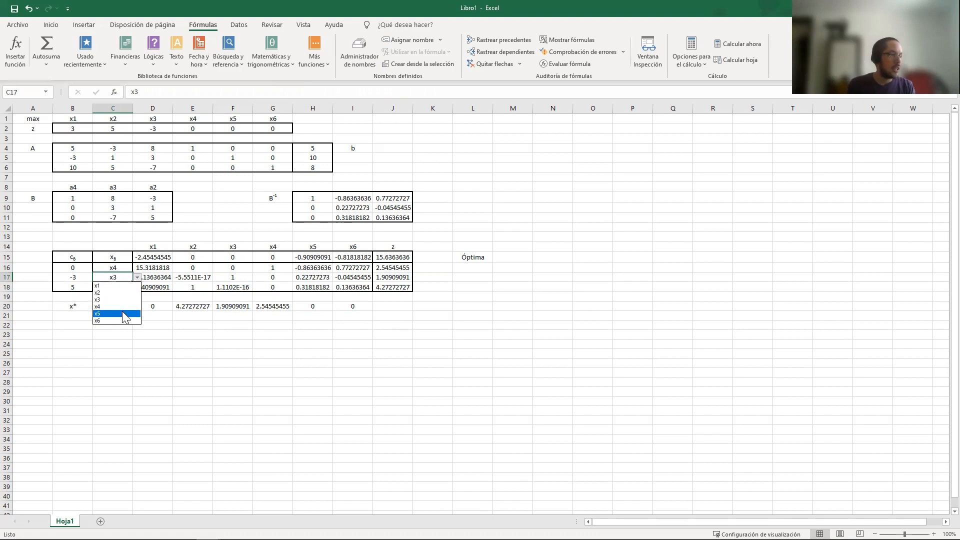
{"action": "left_click", "coordinate": [124, 314]}
{"action": "left_click", "coordinate": [115, 287]}
{"action": "left_click", "coordinate": [137, 287]}
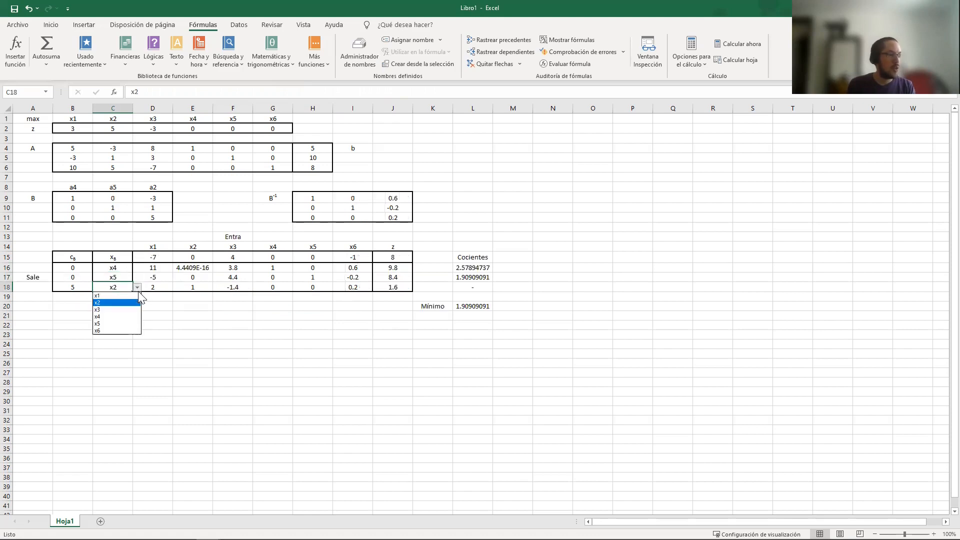
{"action": "left_click", "coordinate": [124, 331]}
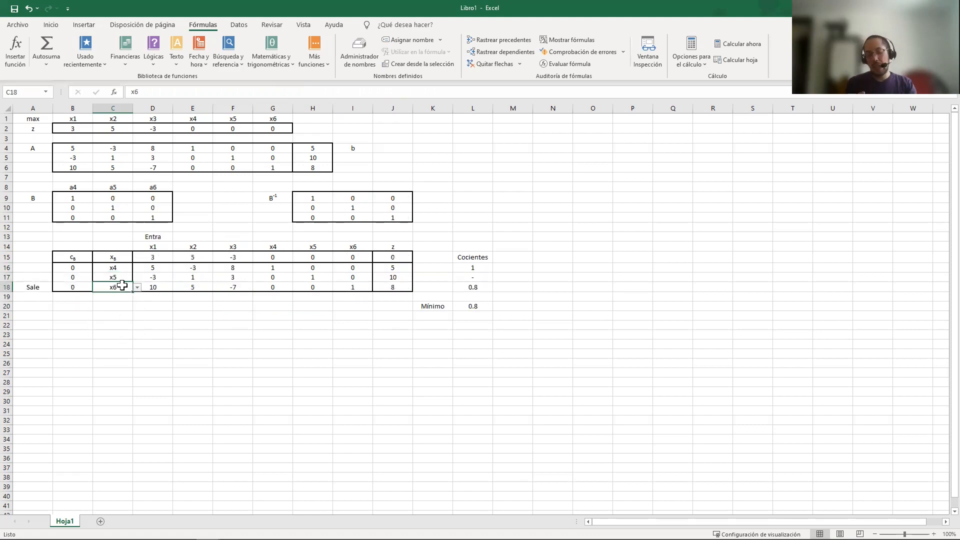